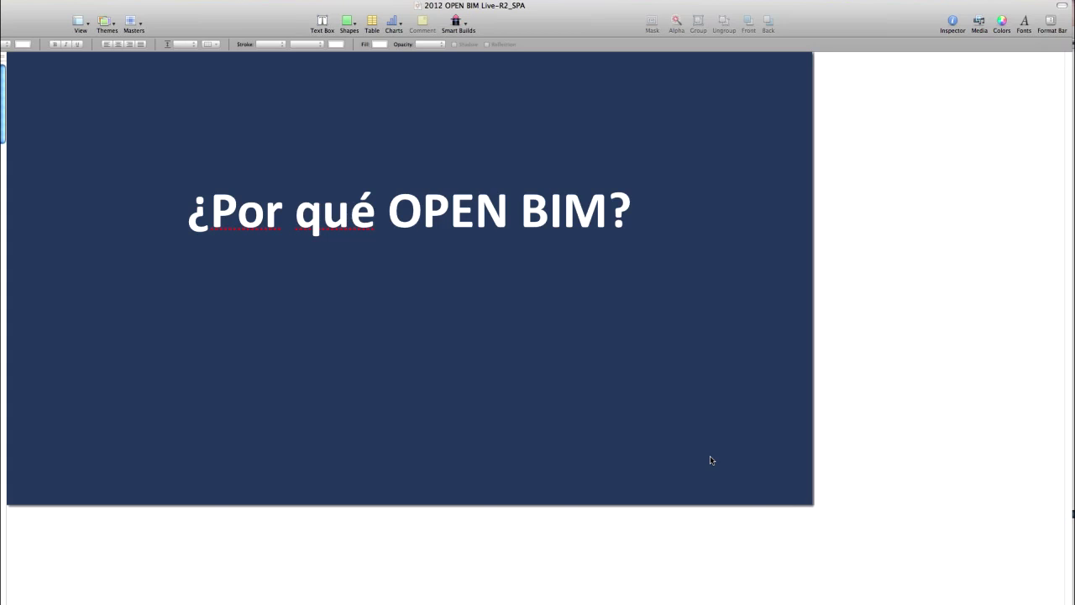
Step: Step past the title and OPEN BIM logo slides to the project delivery slide
key(Down)
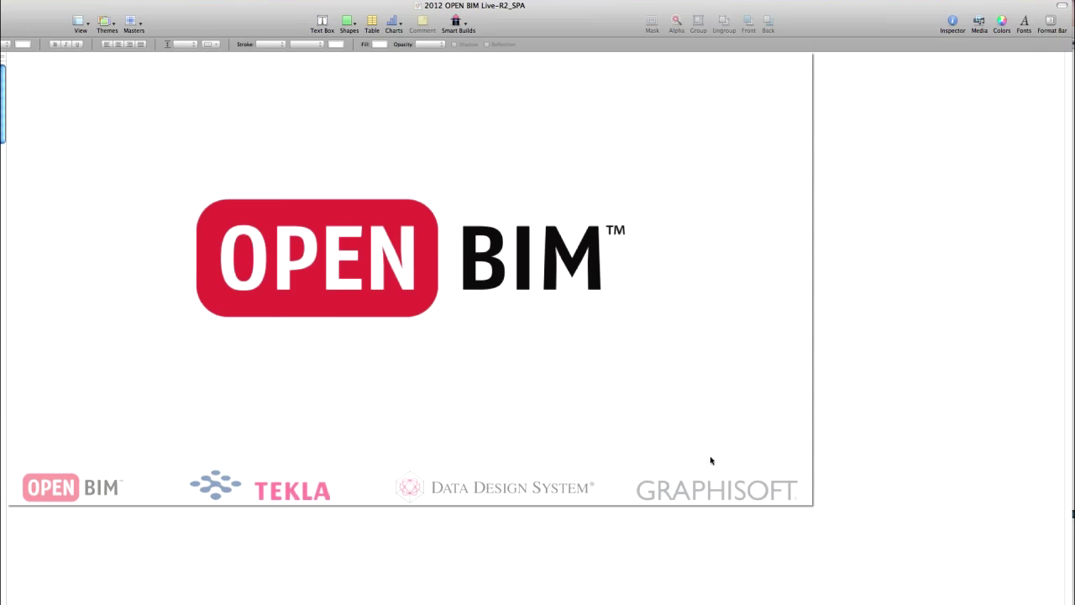
key(Down)
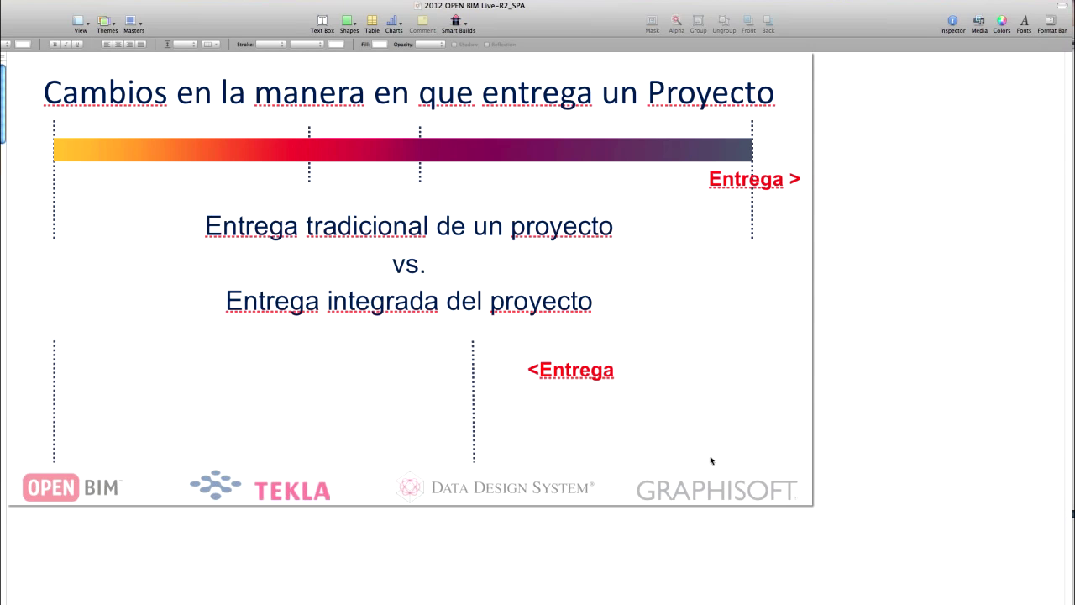
Step: Advance to the Papel-CAD-BIM design processes slide
key(Down)
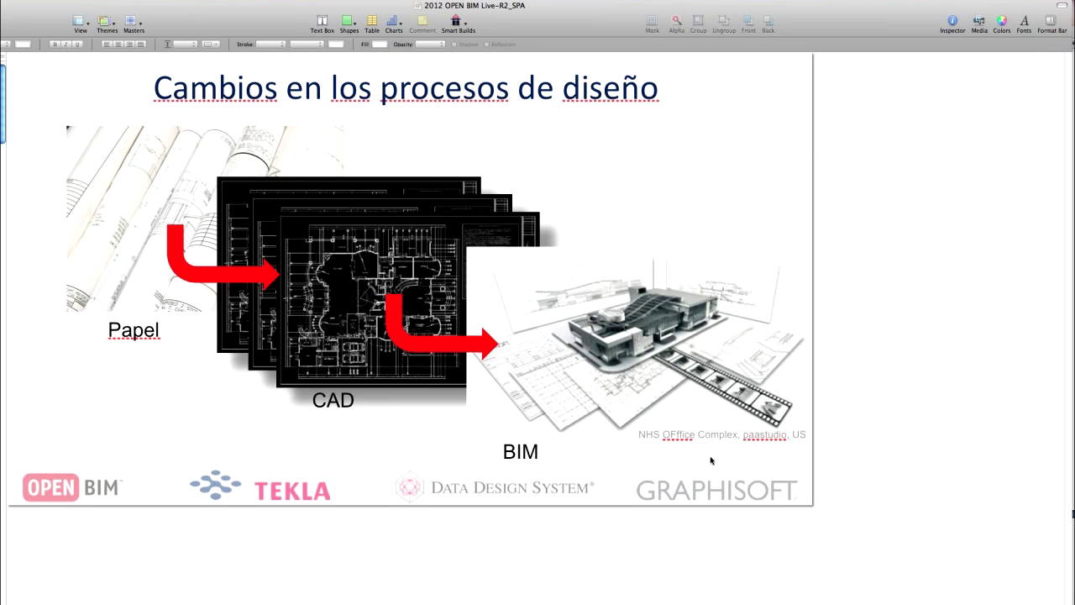
Step: Advance to the slide contrasting the architectural and engineering BIM models
key(Down)
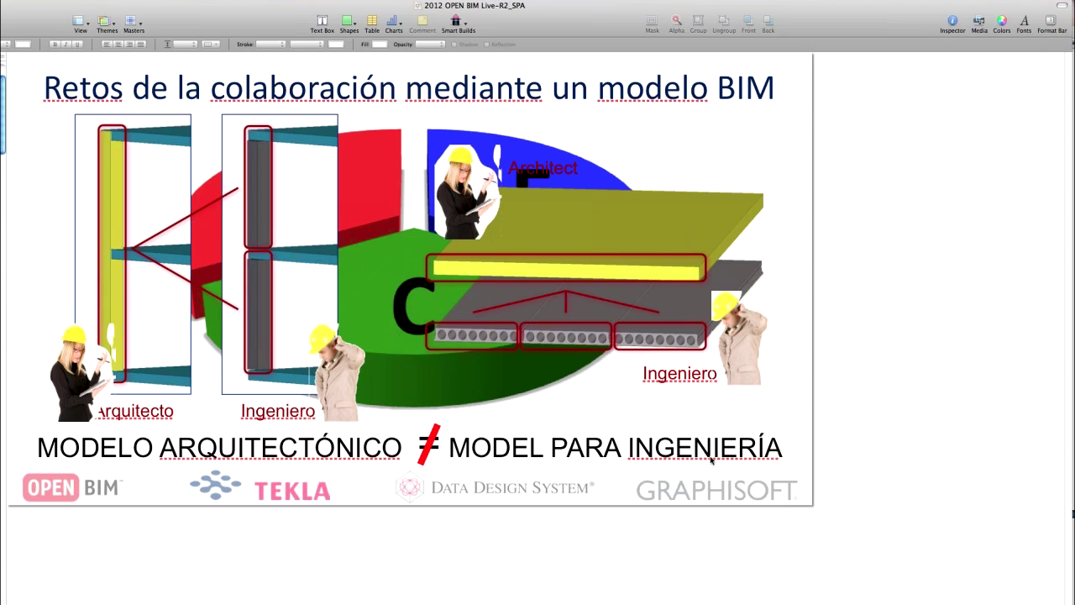
Step: Advance to the world-map slide on AEC plurality as a standard
key(Down)
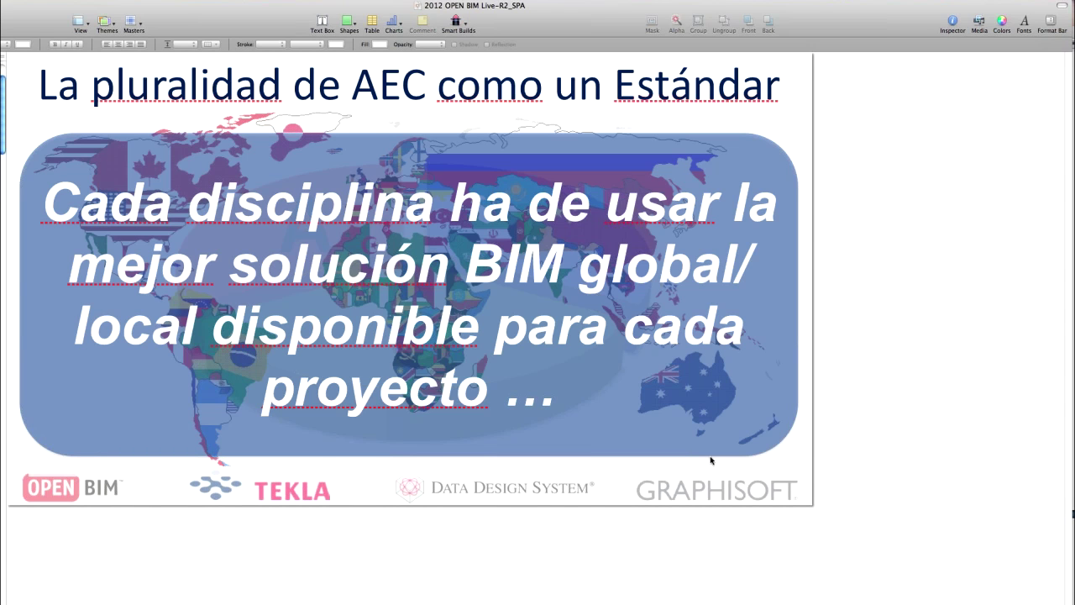
Step: Advance to the Open Standards chart highlighting 76% improved interoperability
key(Down)
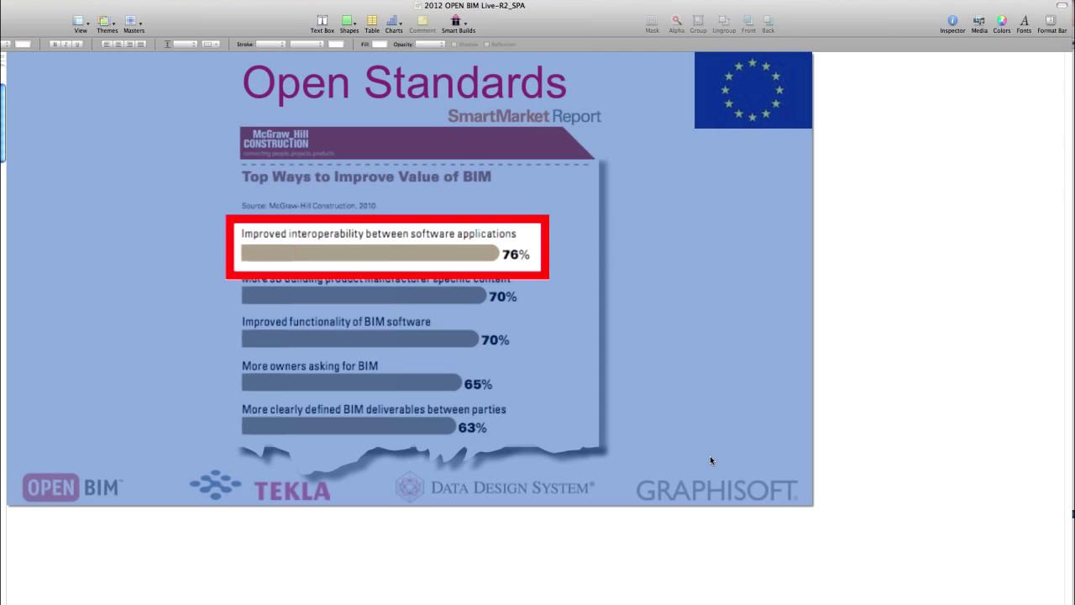
Step: Pass the AIA press-release slide to reach the "¿Qué es OPEN BIM?" section slide
key(Down)
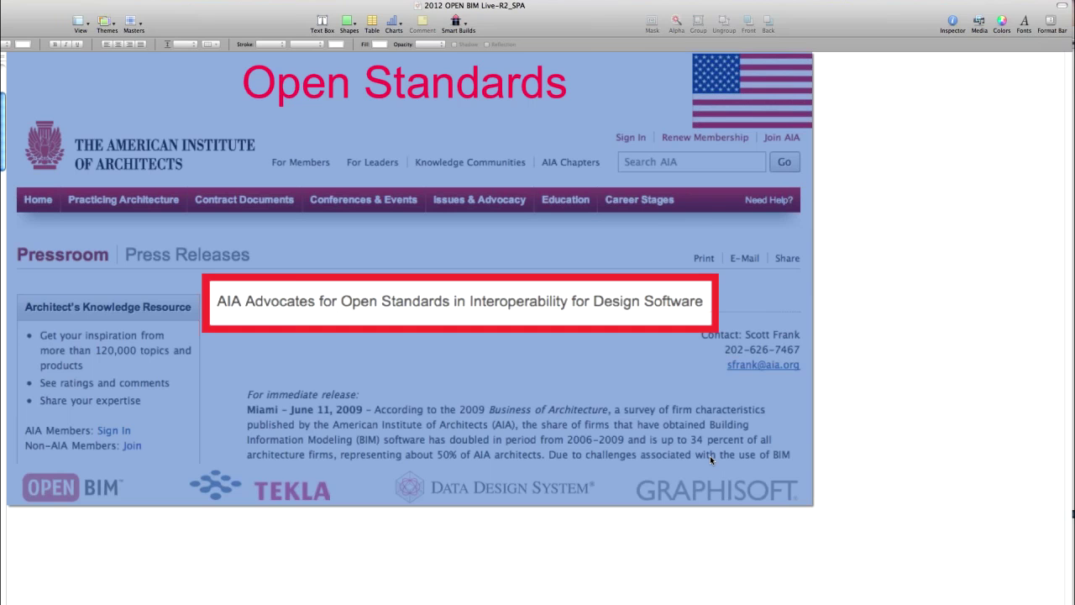
key(Down)
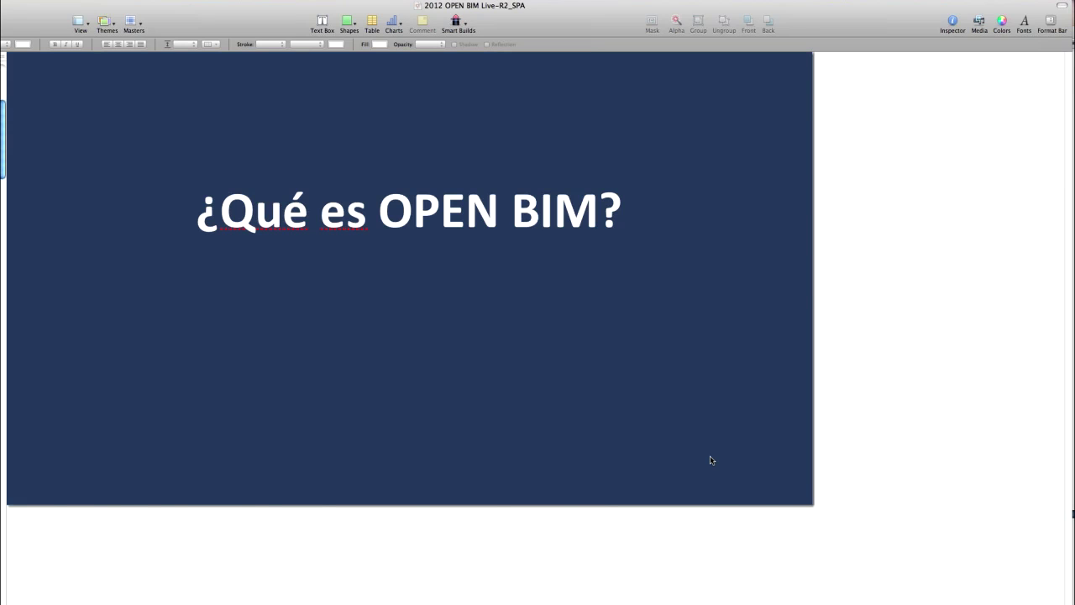
Step: Advance through the collaboration challenges slide to "#1 – Concepto del Modelo Referenciado"
key(Down)
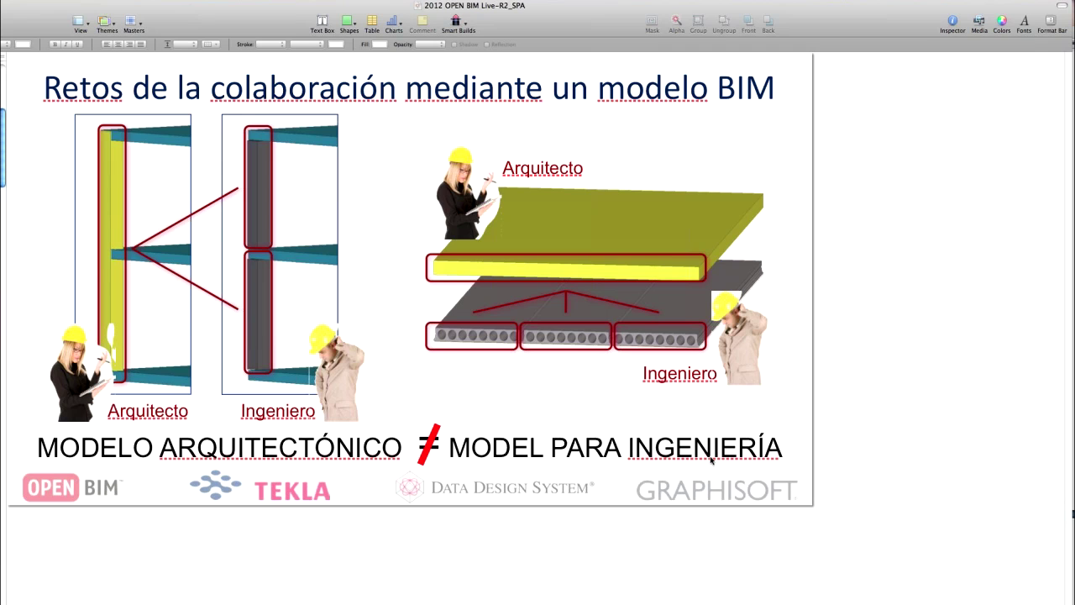
key(Down)
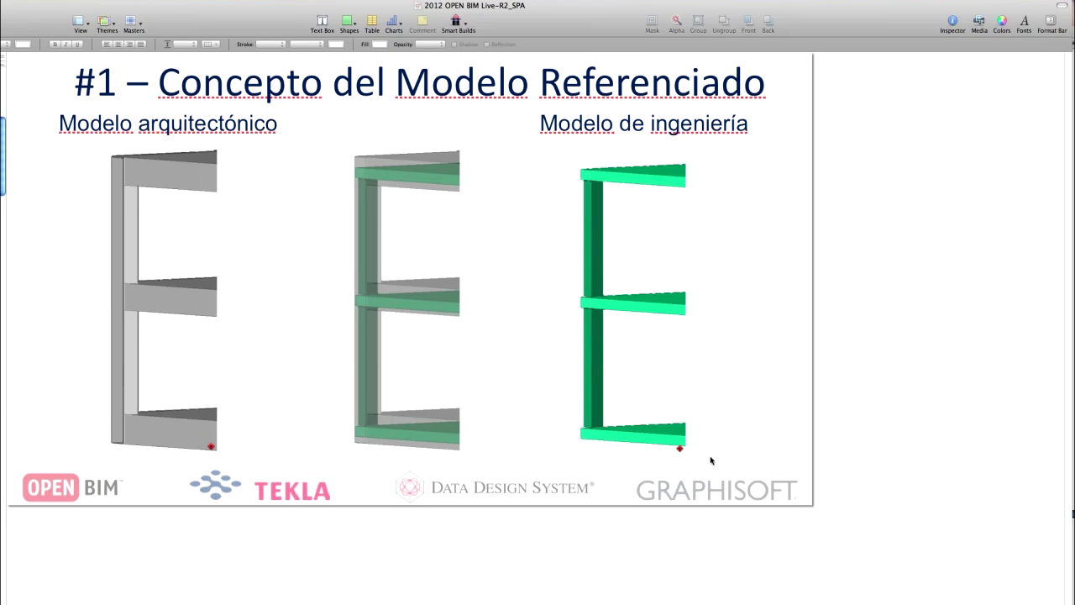
Step: Advance to "Beneficios del concepto del modelo referenciado" listing ownership, workflow and change benefits
key(Down)
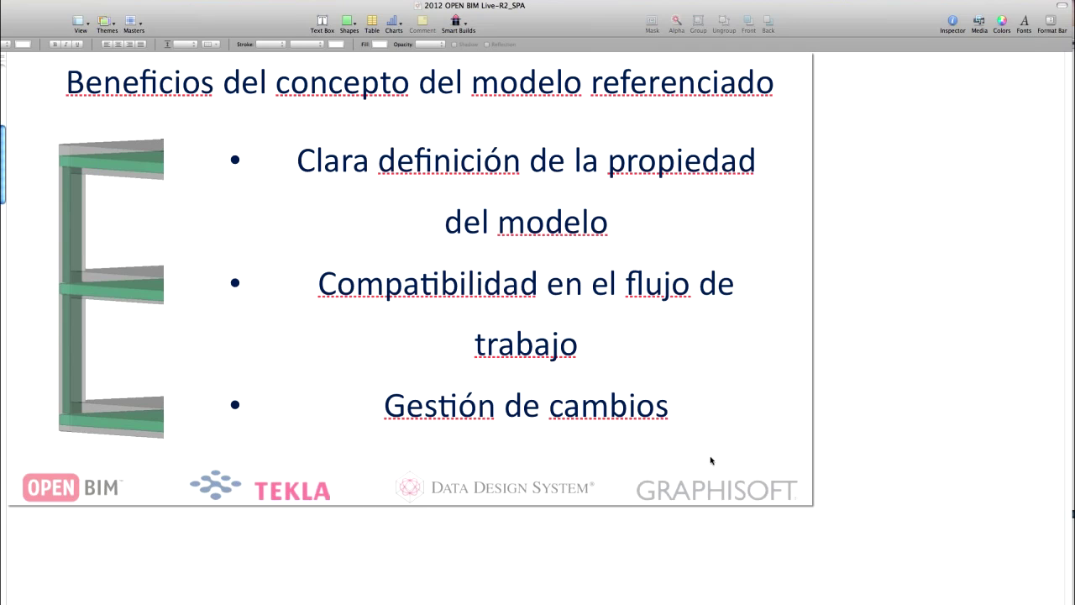
Step: Advance to "#2 – Filtrado del modelo y clasificación" with the building image
key(Down)
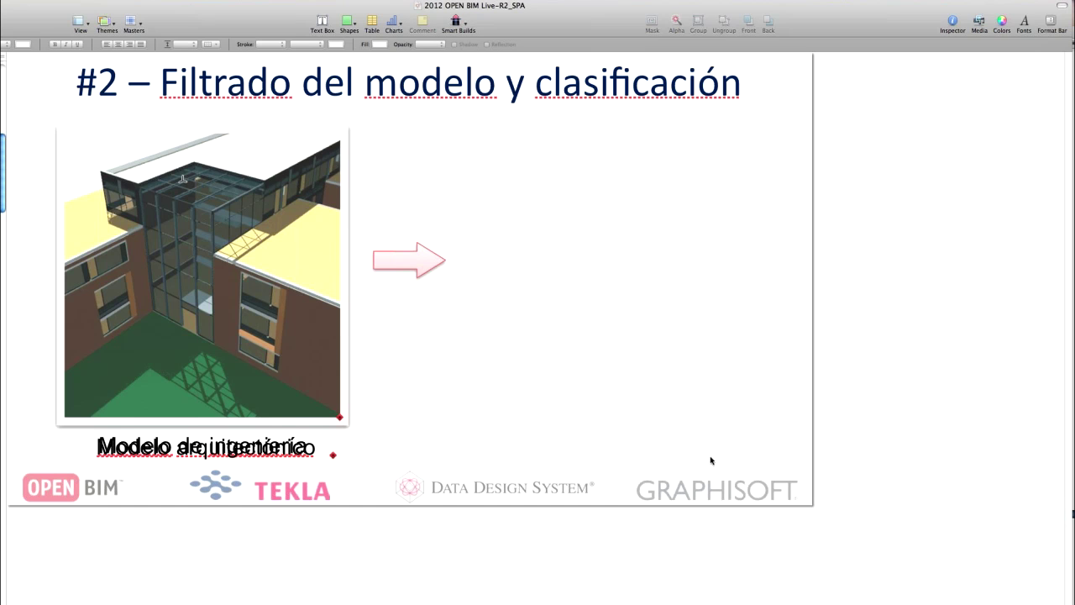
Step: Advance to "#3 – Gestión de cambios" showing Nuevo, Eliminado and Modificado elements
key(Down)
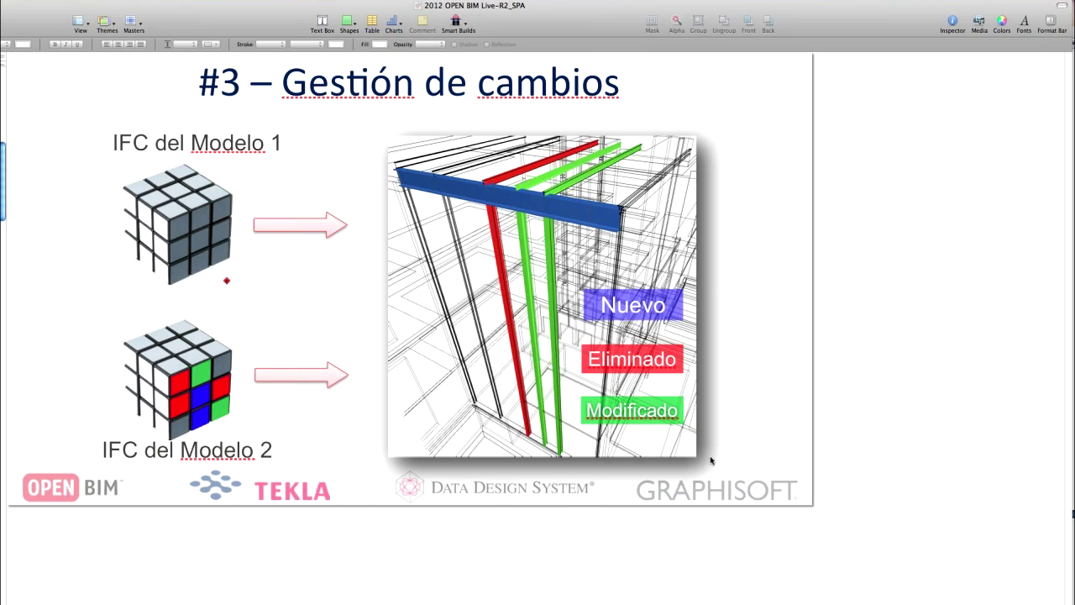
Step: Advance the Keynote deck to the 'Requerimientos para un flujo de trabajo Abierto' slide
key(Down)
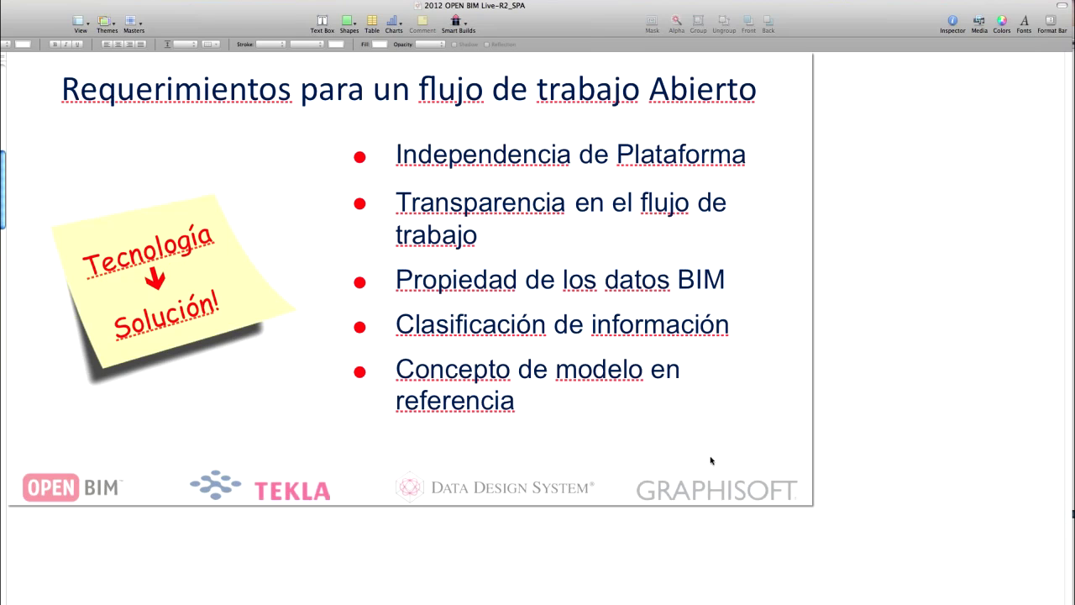
Step: Advance to the 'IFC < Open BIM' slide with the Comprometerse a, Conectar and Atraer commitments
key(Down)
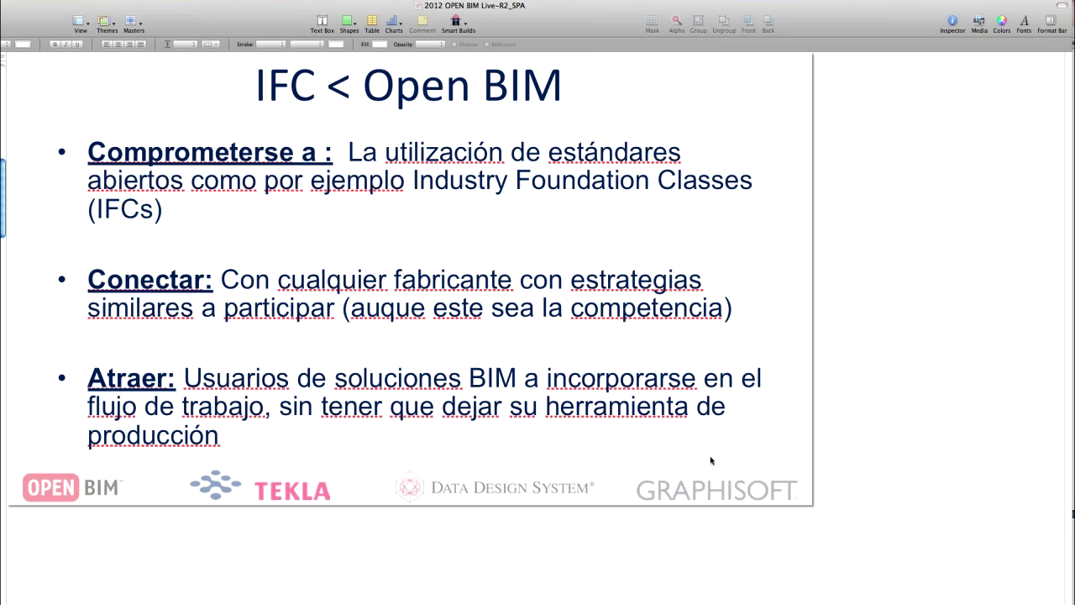
Step: Advance to the dark-blue 'RIFT Architects' section slide
key(Down)
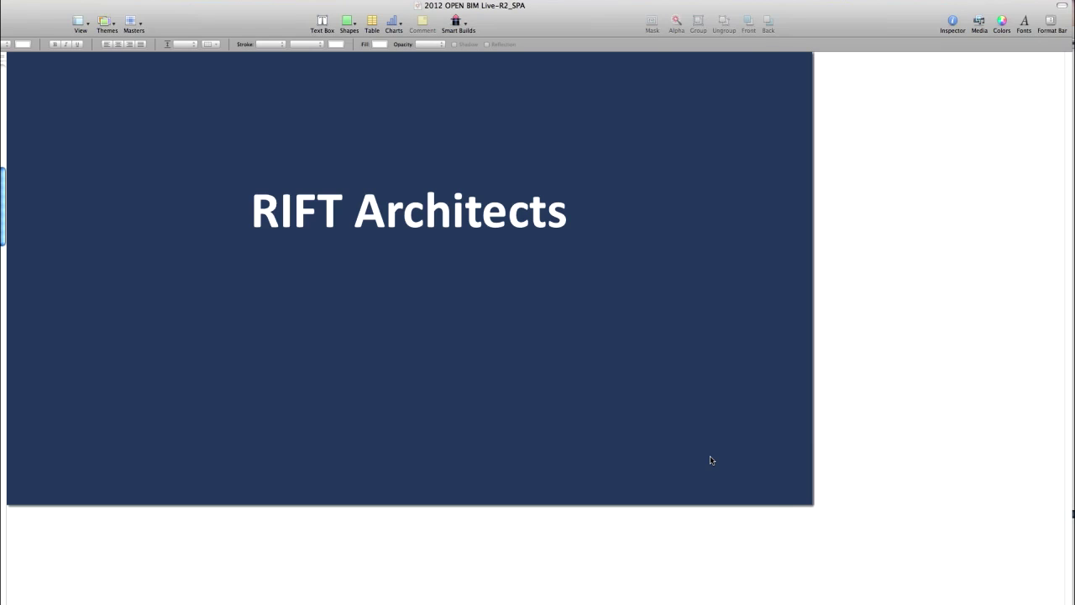
Step: Advance to the Nordre Jarlsberg Brygge, Norway waterfront panorama slide
key(Down)
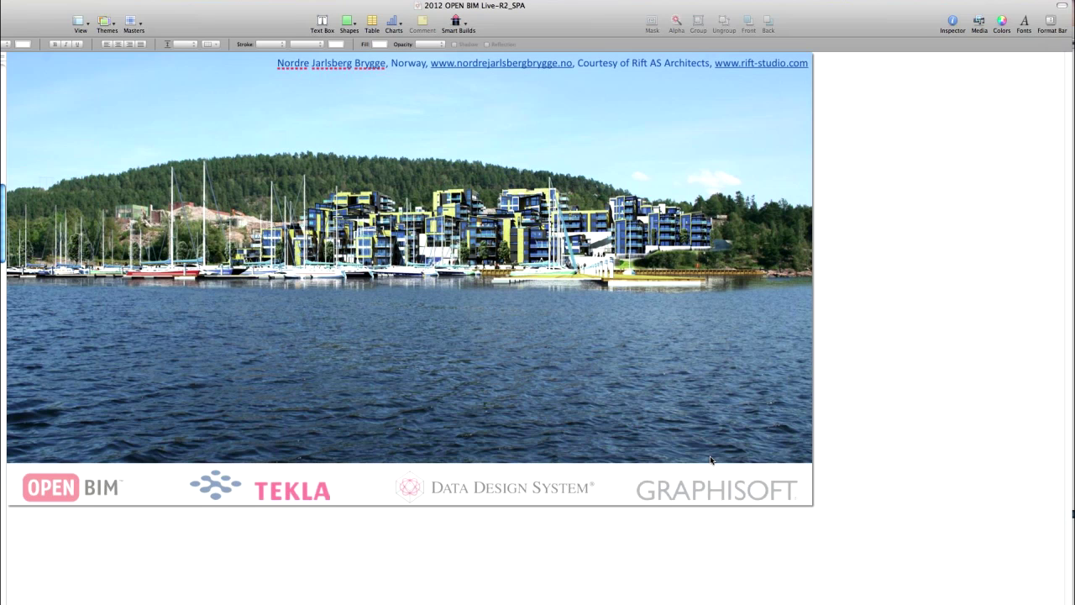
Step: Step through seven project photo and render slides to 'Open BIM - Flujo de Trabajo En Vivo'
key(Down)
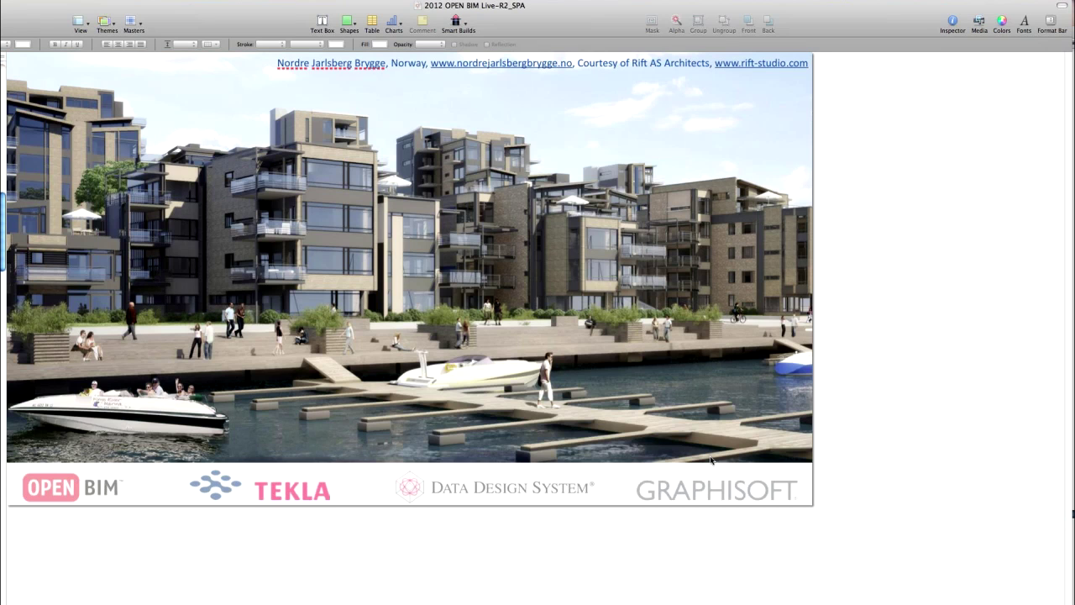
key(Down)
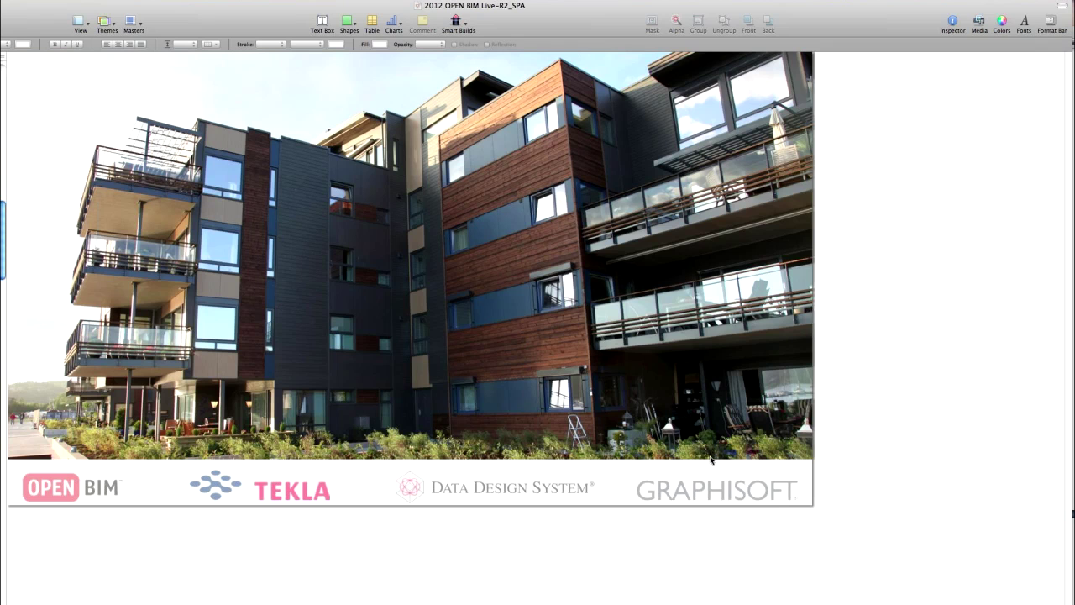
key(Down)
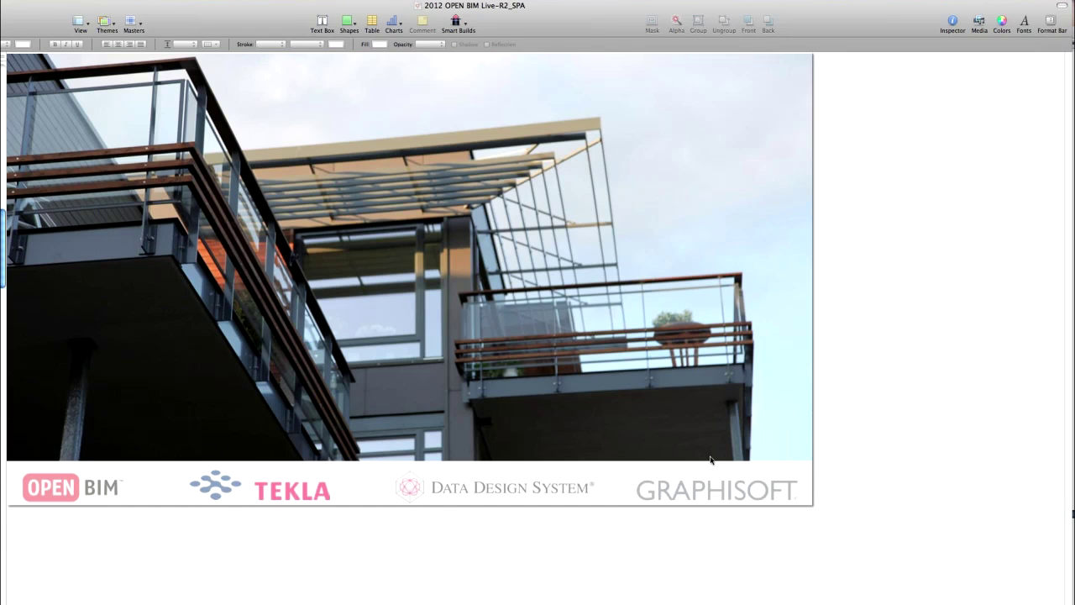
key(Down)
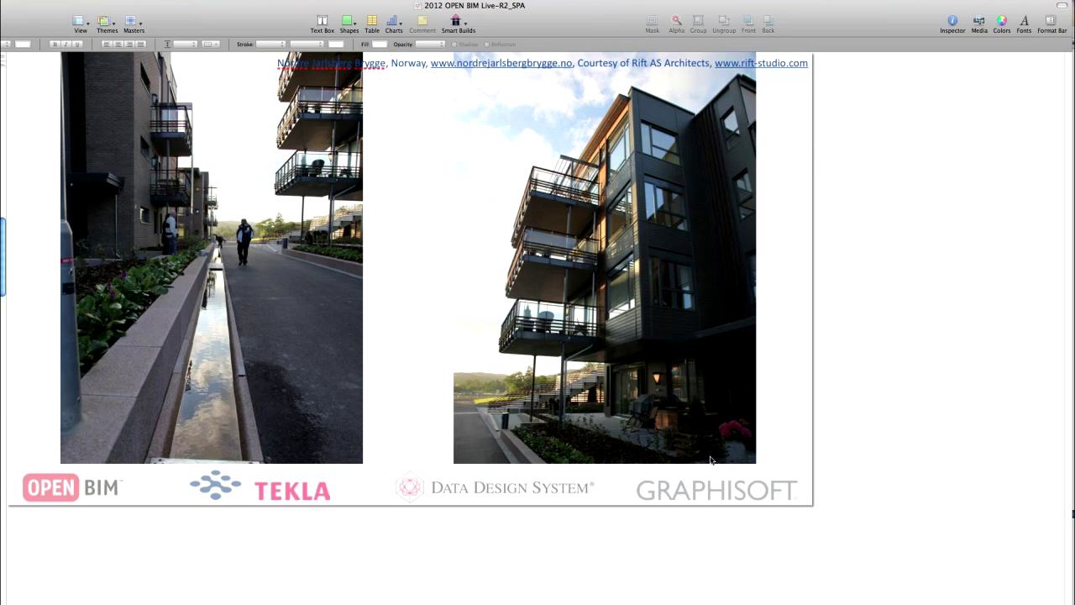
key(Down)
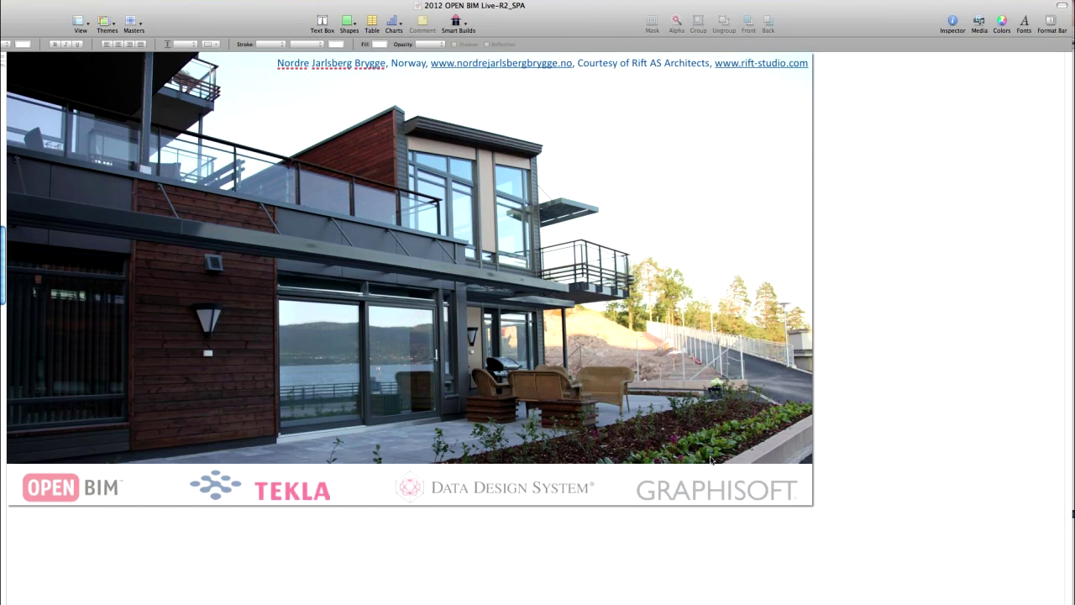
key(Down)
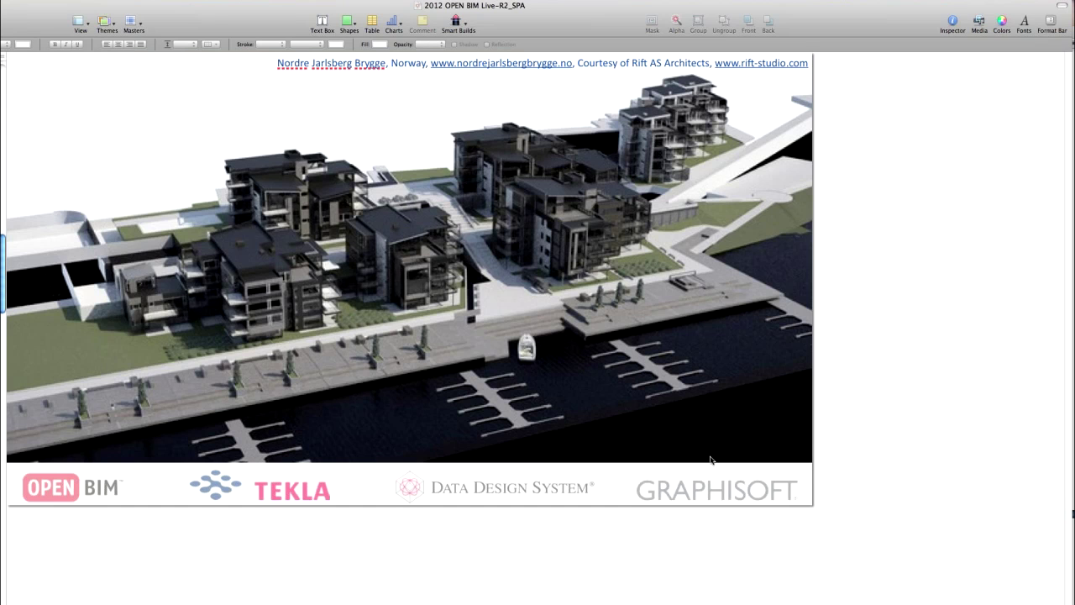
key(Down)
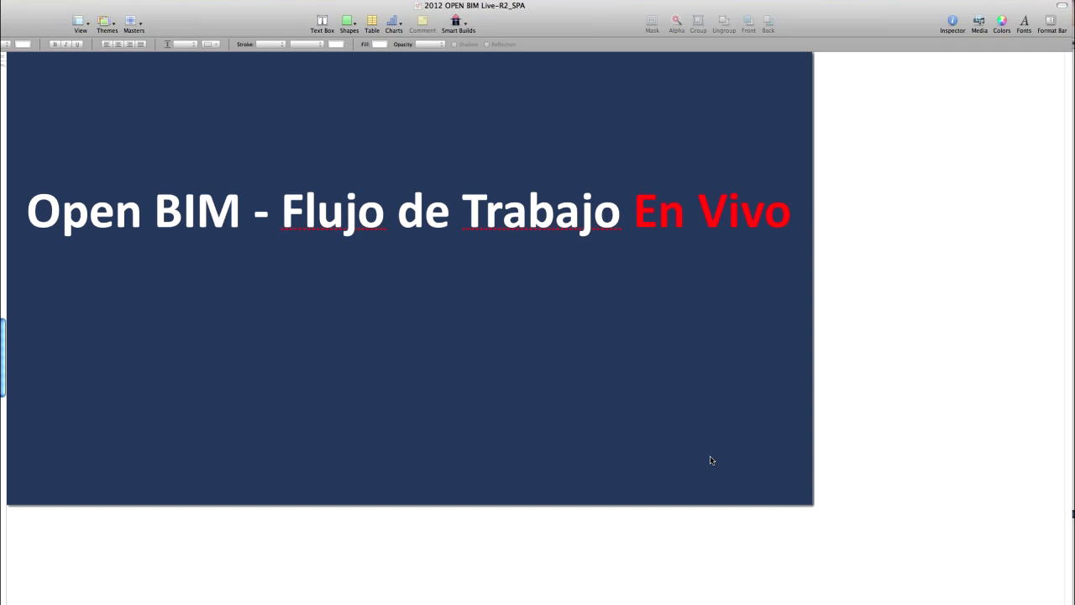
Step: Advance past the ArchiCAD y GRAPHISOFT and photo collage slides to GRAPHISOFT Worldwide
key(Down)
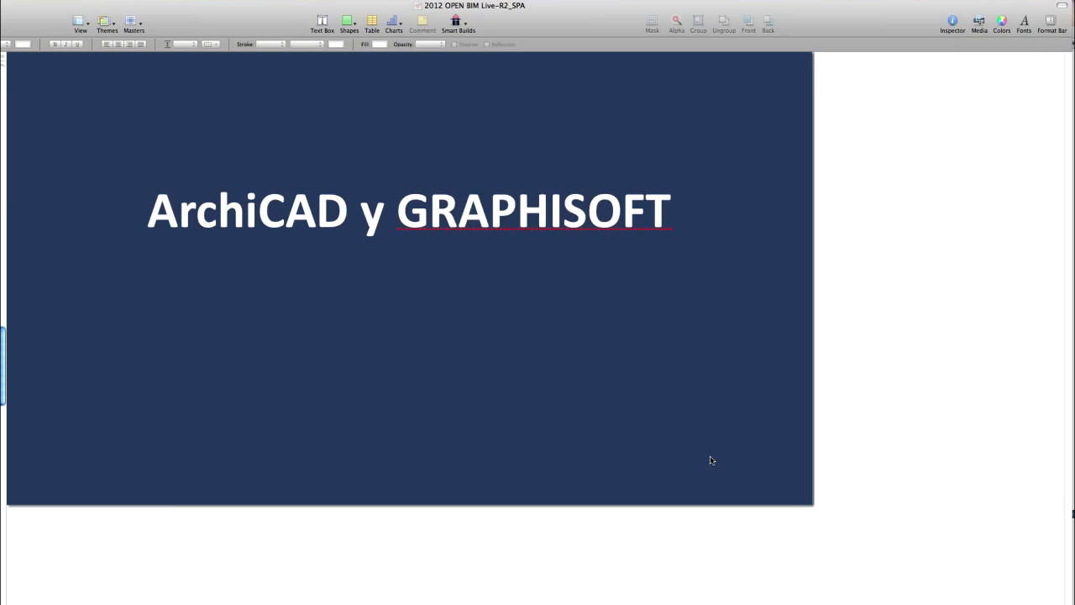
key(Down)
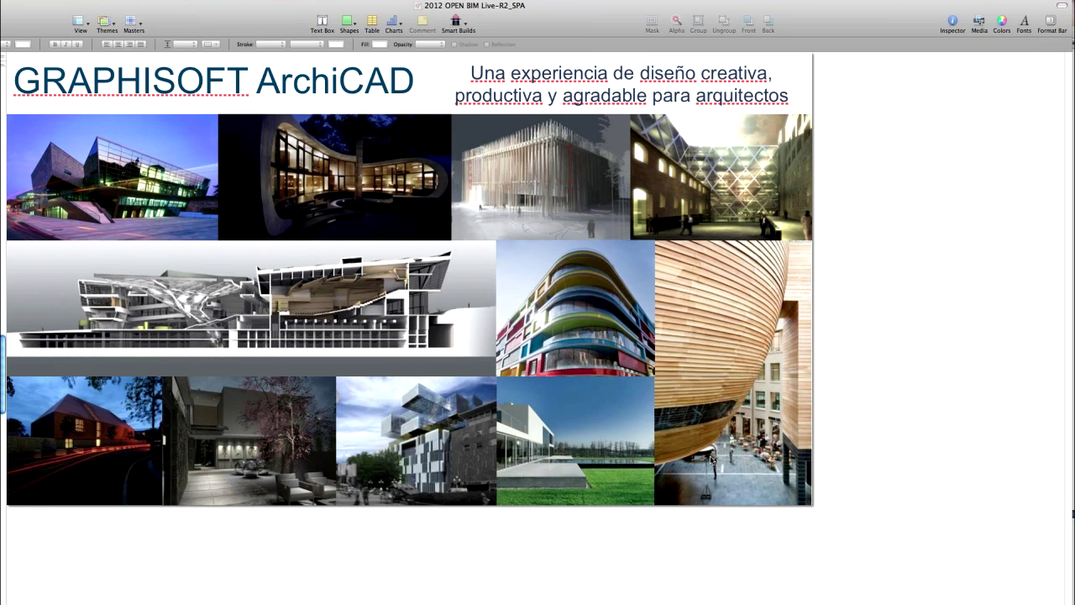
key(Down)
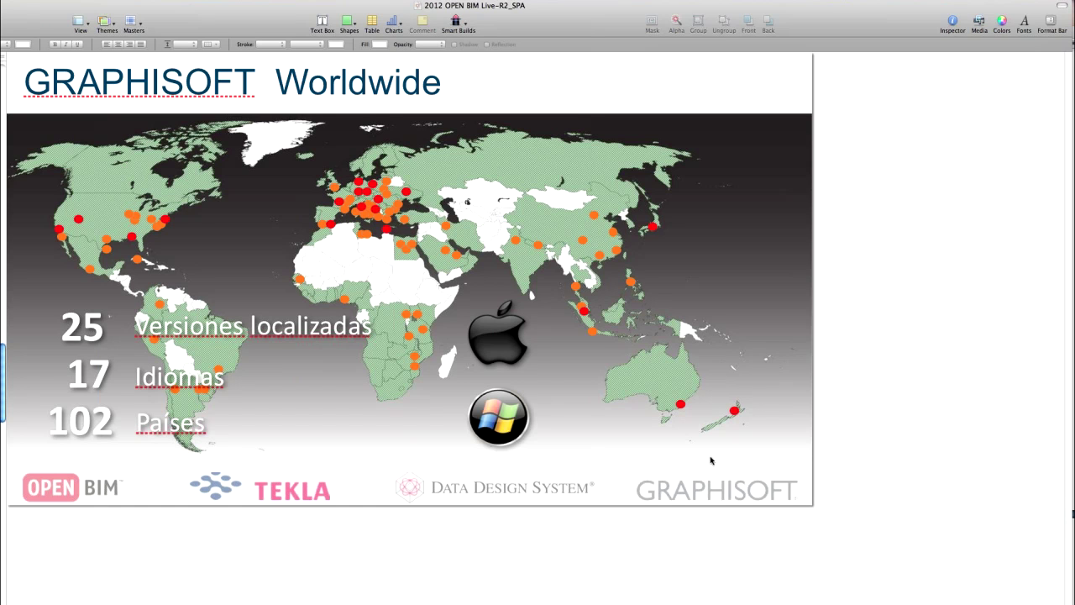
Step: Advance past the live-workflow presenters slide to the GRAPHISOFT ArchiCAD PowerPoint deck
key(Down)
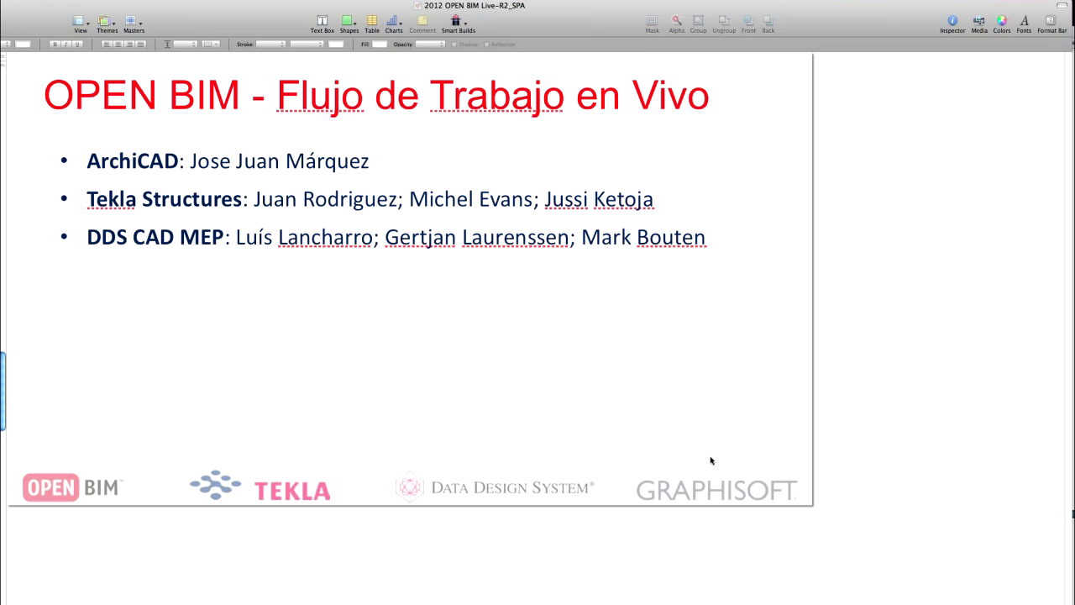
key(Down)
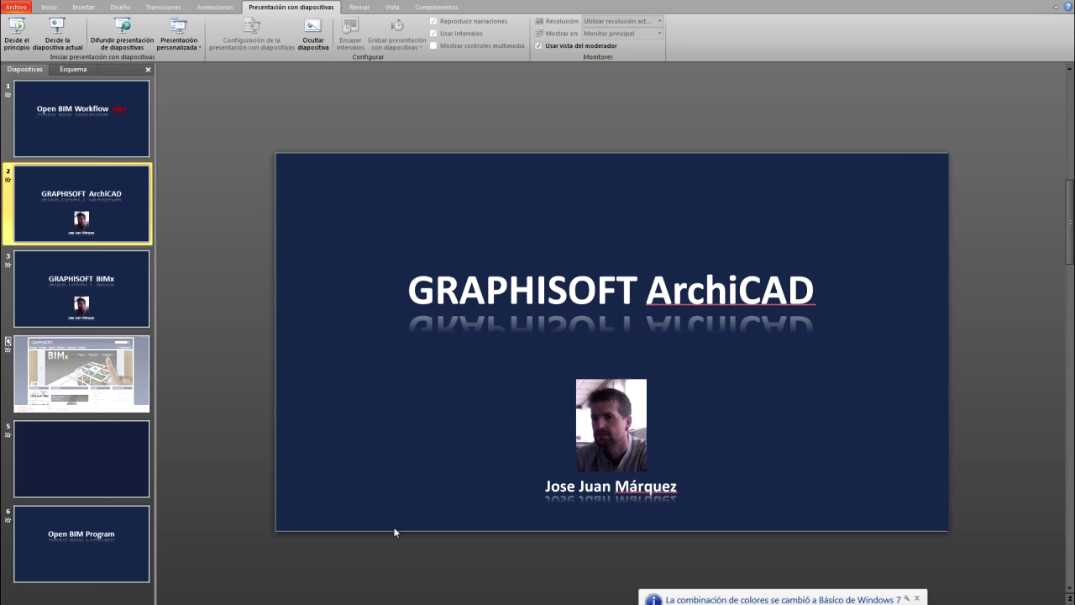
Step: Start the GRAPHISOFT ArchiCAD slideshow from the beginning, then switch to the ArchiCAD project
click(16, 42)
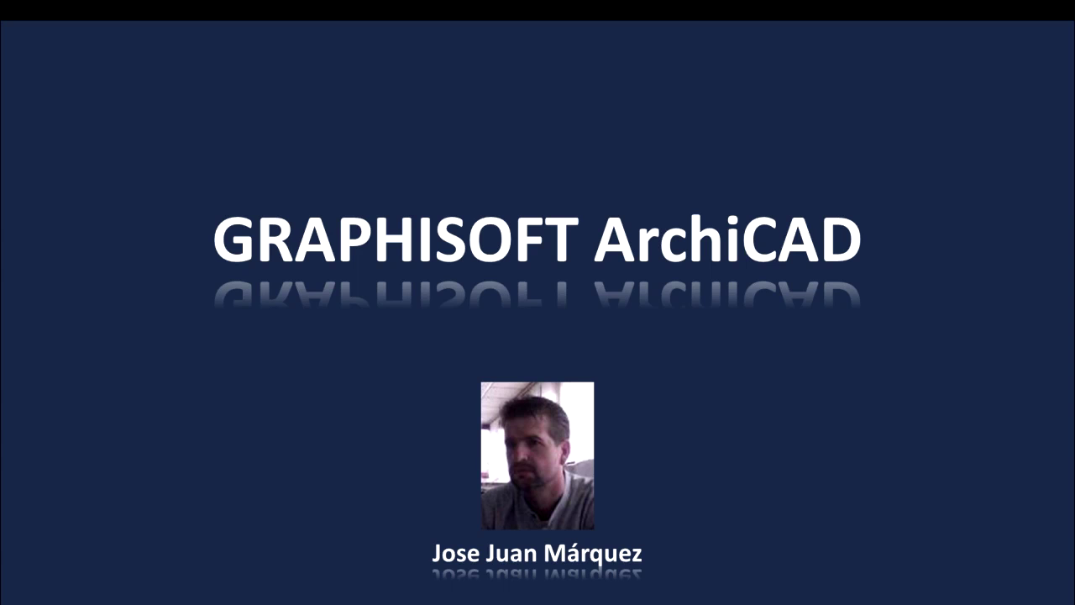
mouse_move(483, 319)
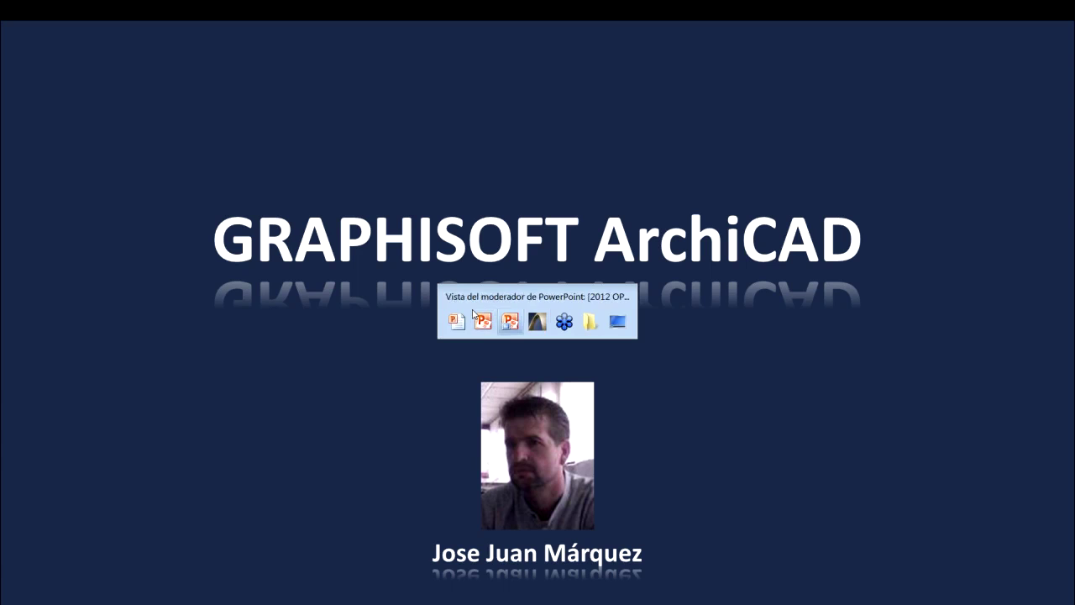
click(472, 310)
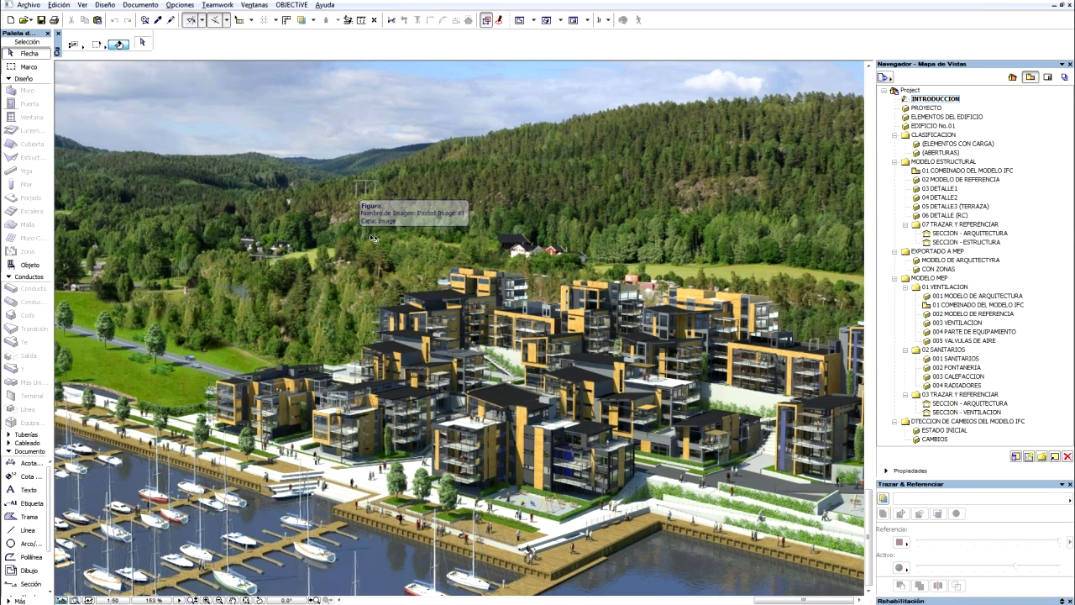
Step: Open PROYECTO > ELEMENTOS DEL EDIFICIO > EDIFICIO No.01 in the Navigator
click(924, 109)
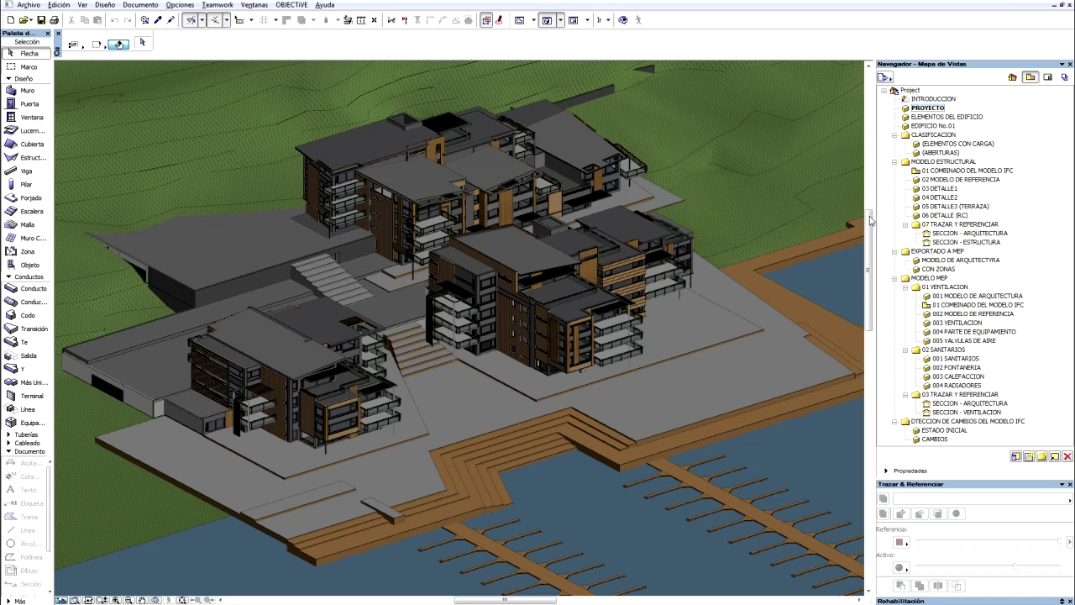
double_click(947, 117)
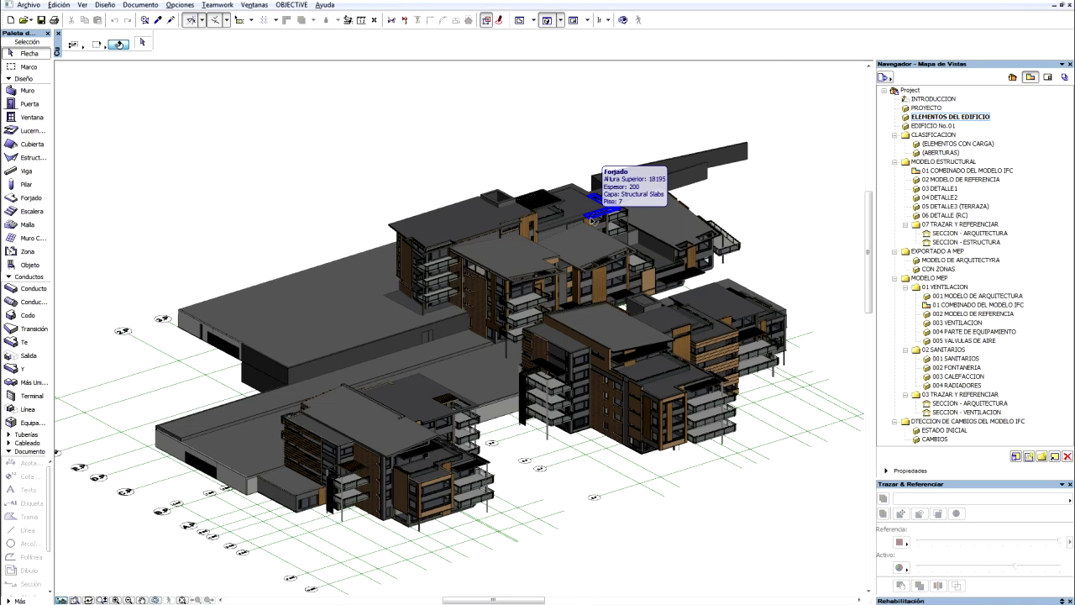
double_click(932, 126)
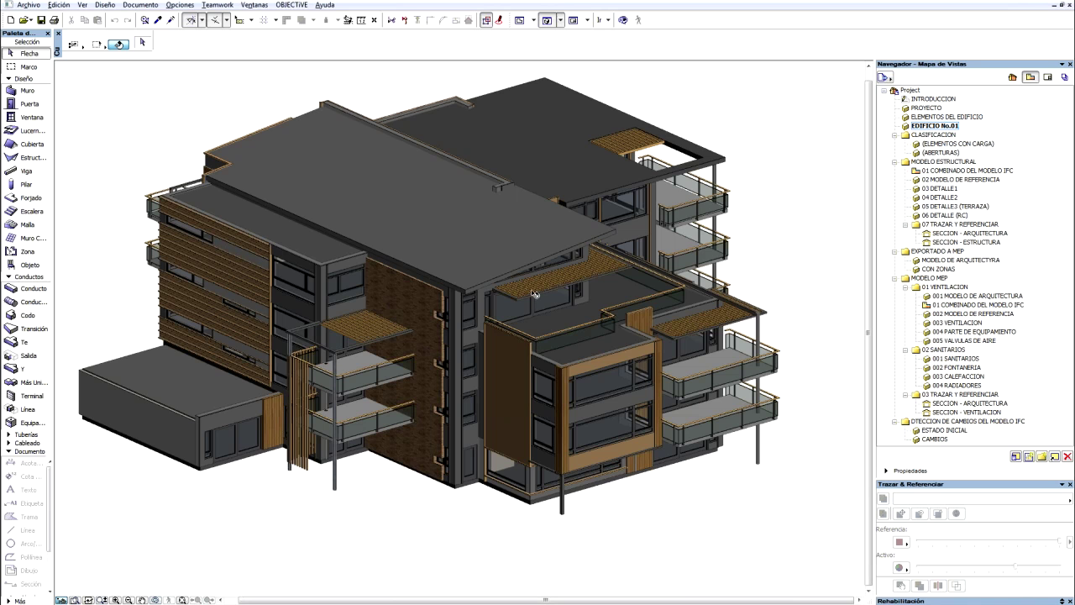
click(566, 325)
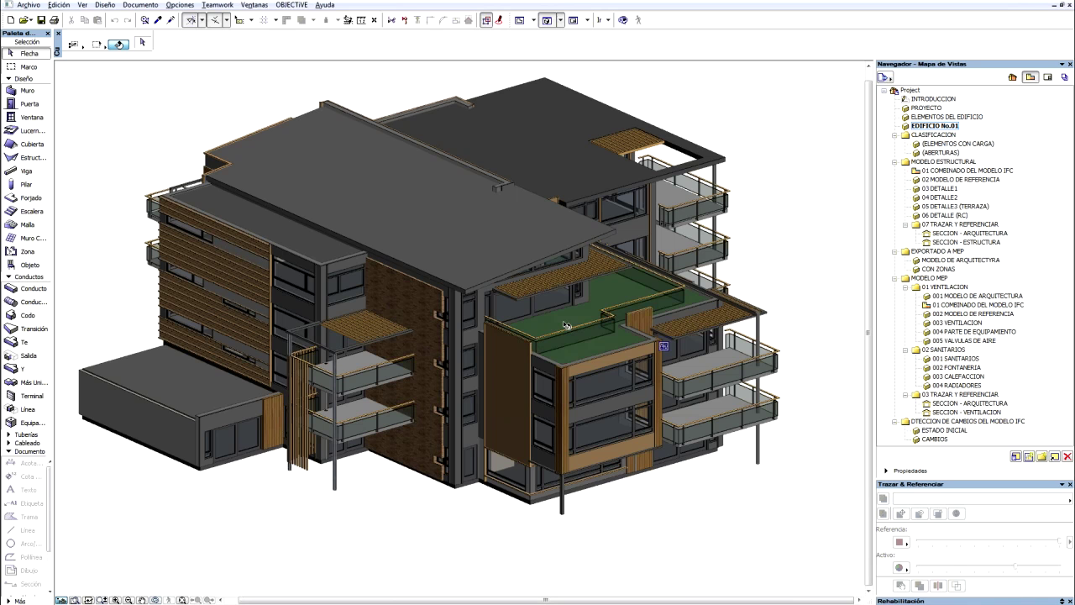
click(566, 325)
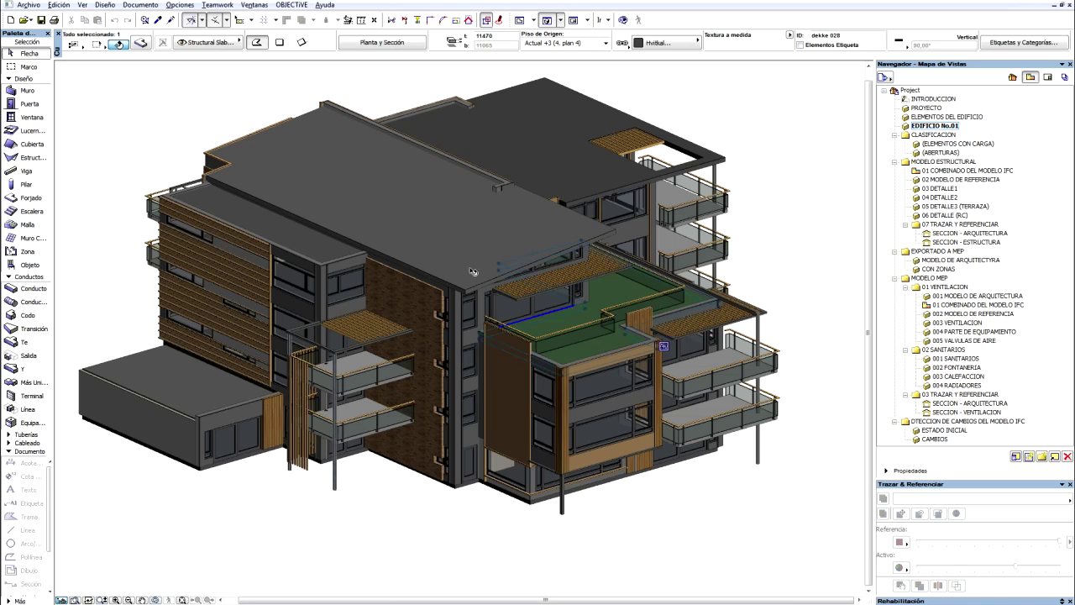
click(141, 43)
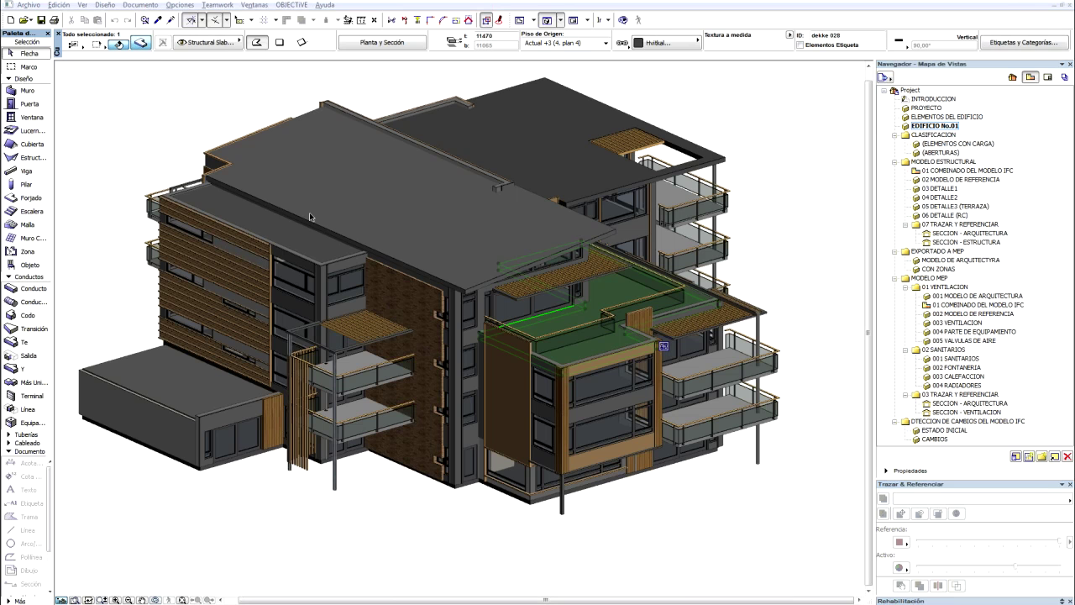
key(ctrl+t)
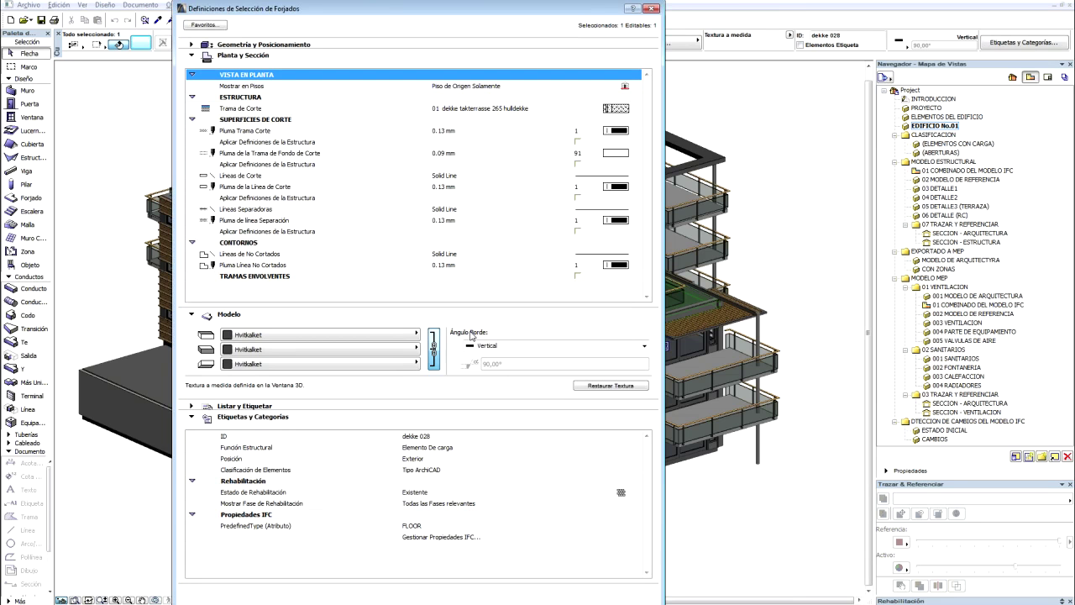
click(597, 451)
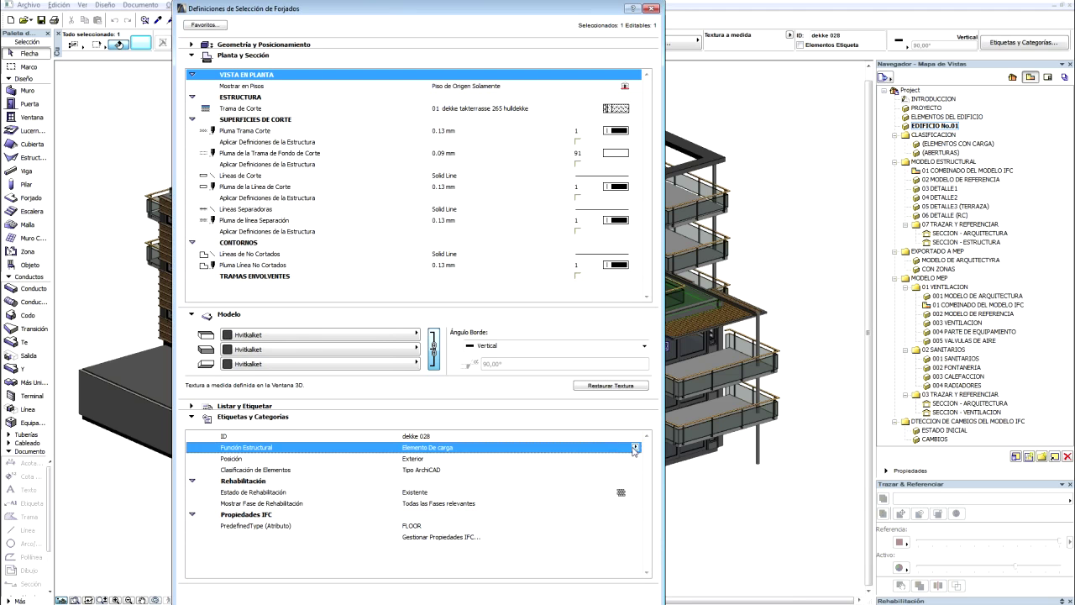
click(635, 448)
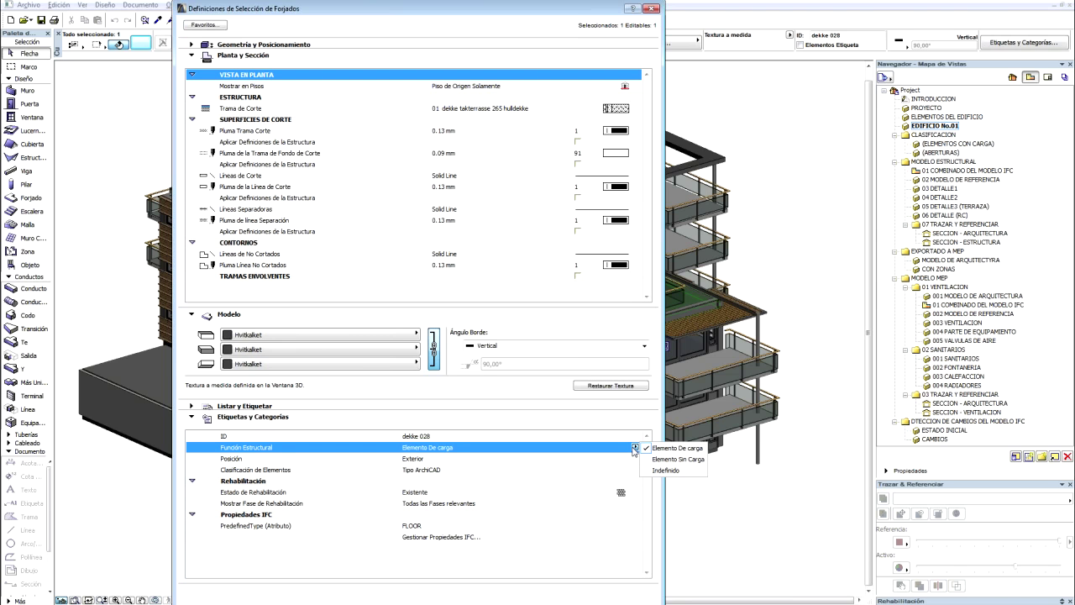
click(615, 475)
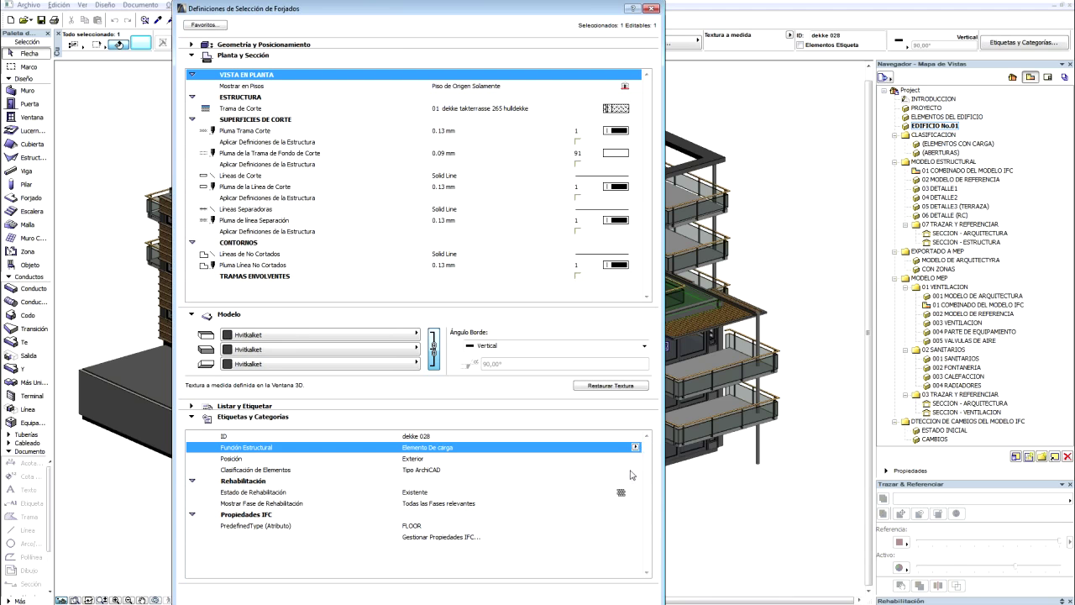
click(632, 472)
click(636, 470)
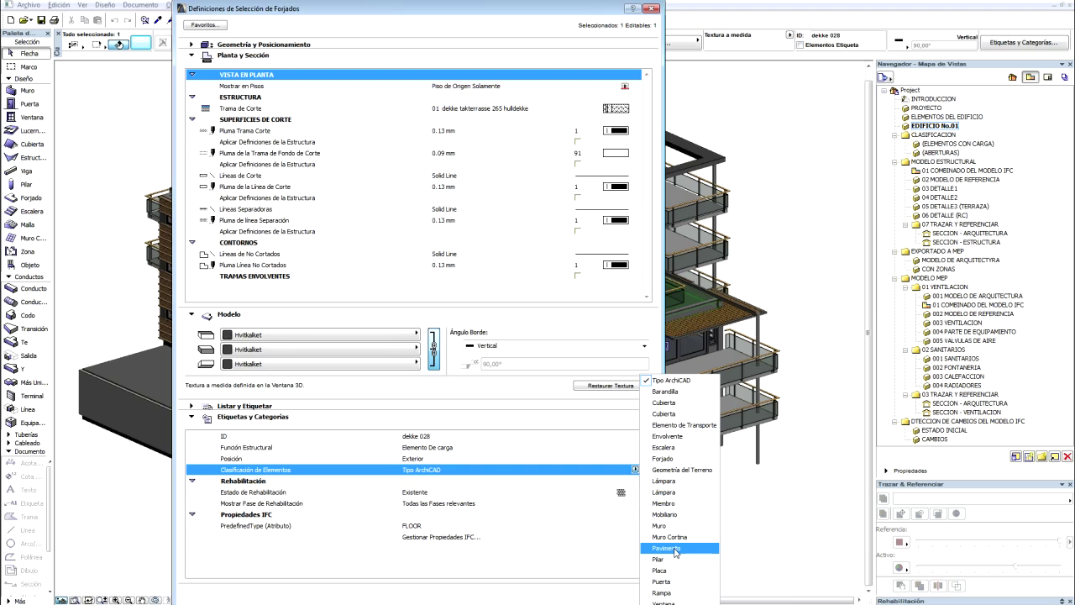
click(512, 463)
click(528, 463)
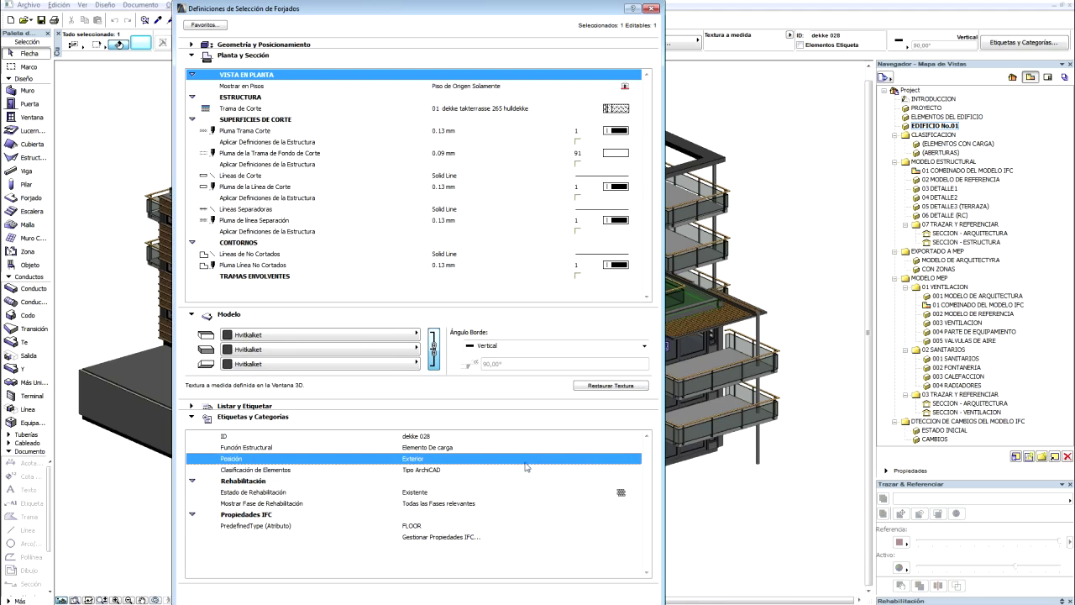
click(635, 459)
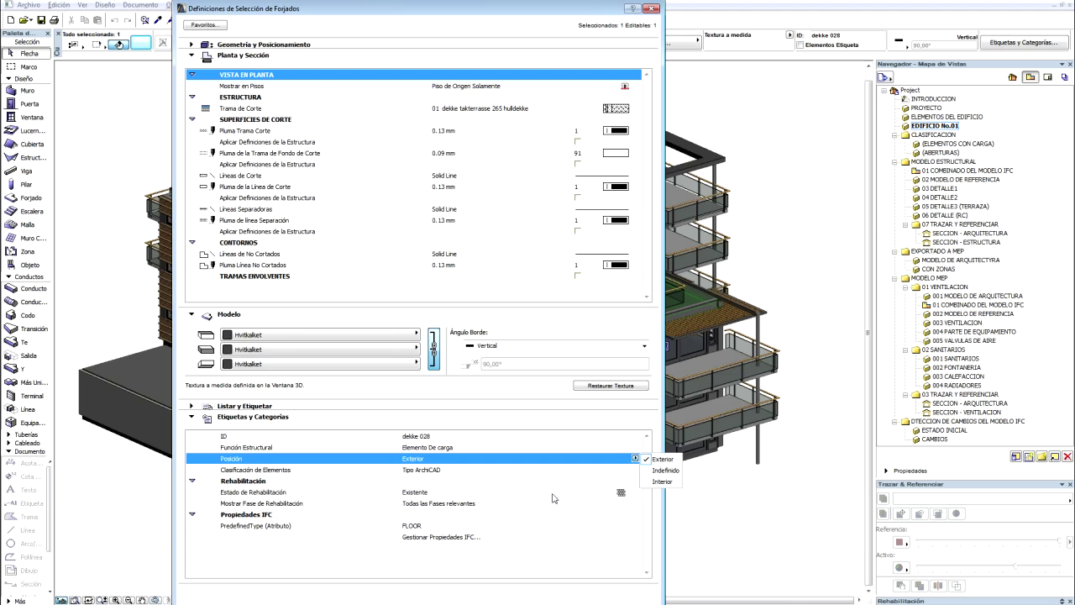
click(491, 543)
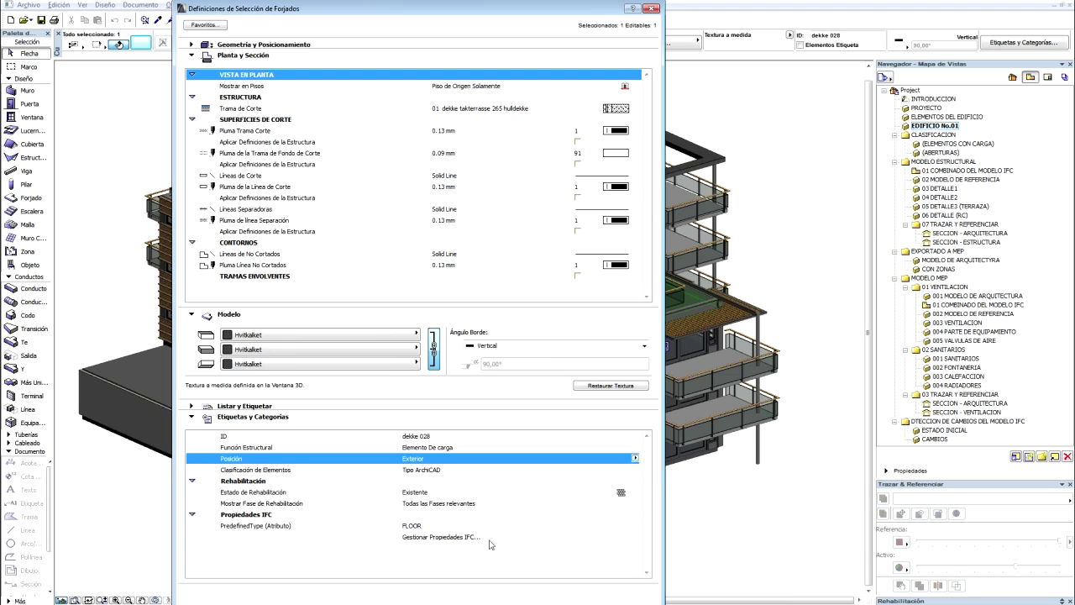
click(491, 539)
click(489, 537)
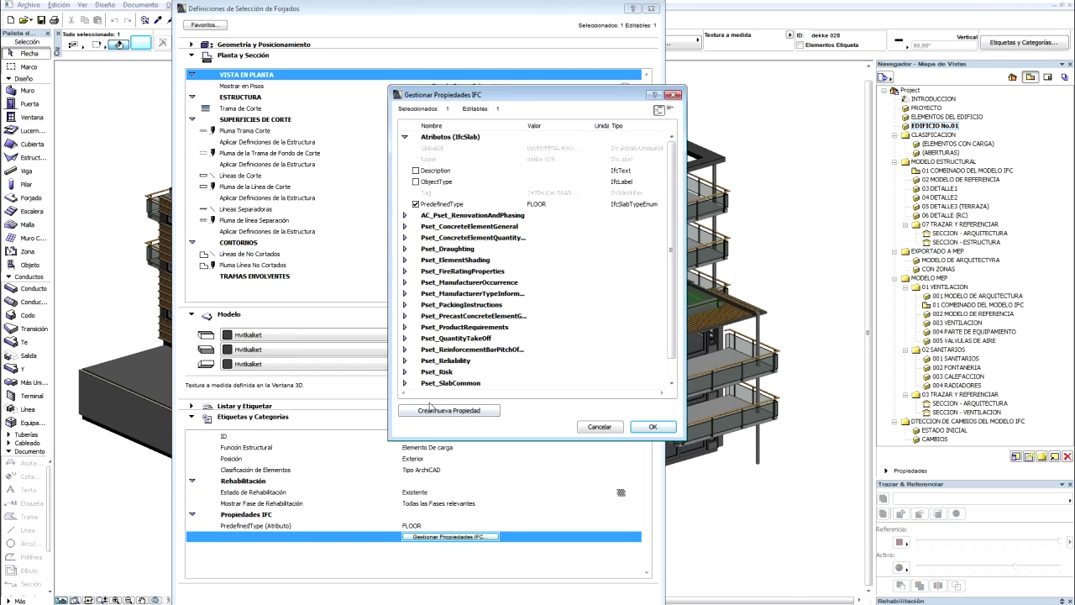
Step: Expand Pset_SlabCommon, select its AcousticRating property, and close the IFC property manager
click(407, 382)
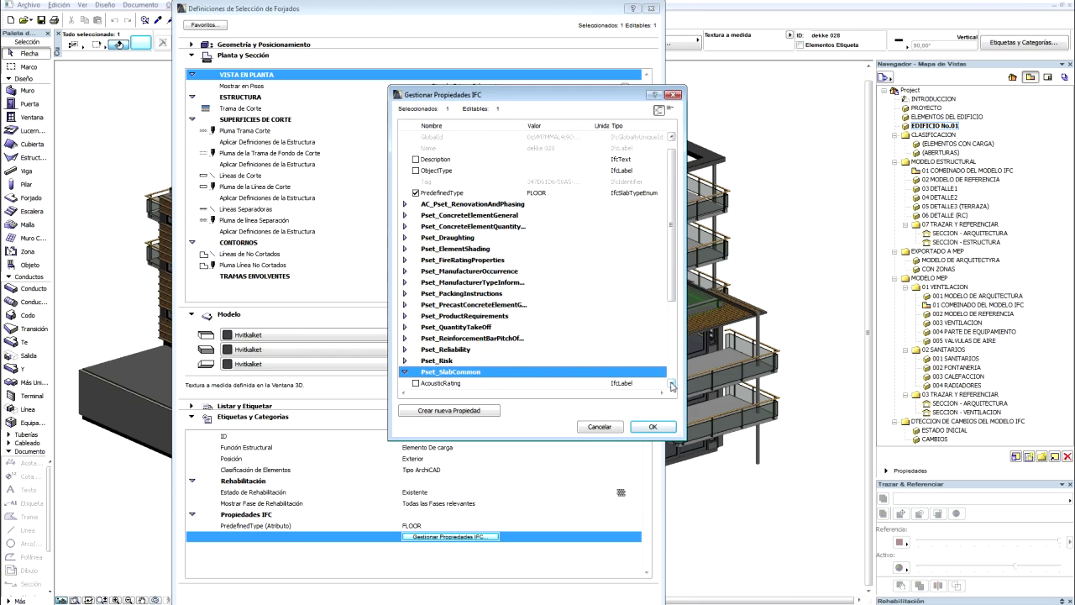
click(671, 383)
click(671, 384)
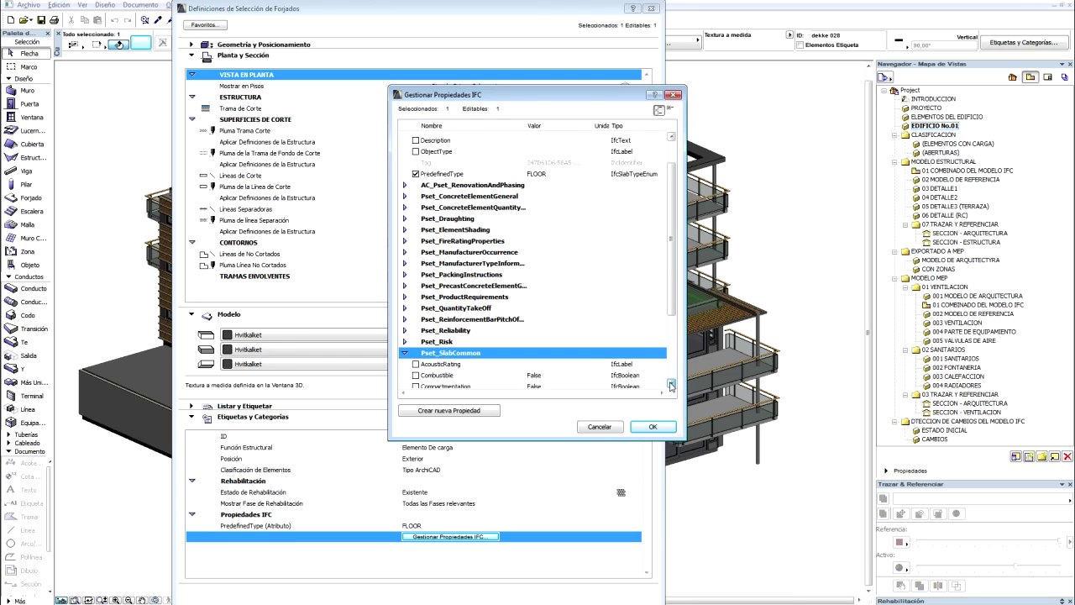
scroll(671, 384, down, 3)
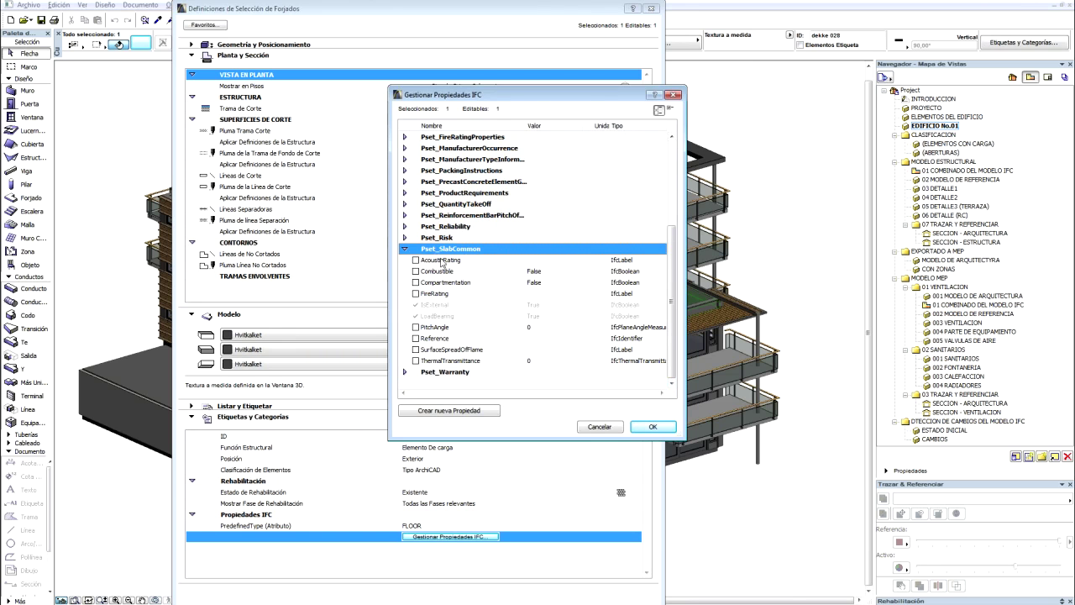
click(442, 261)
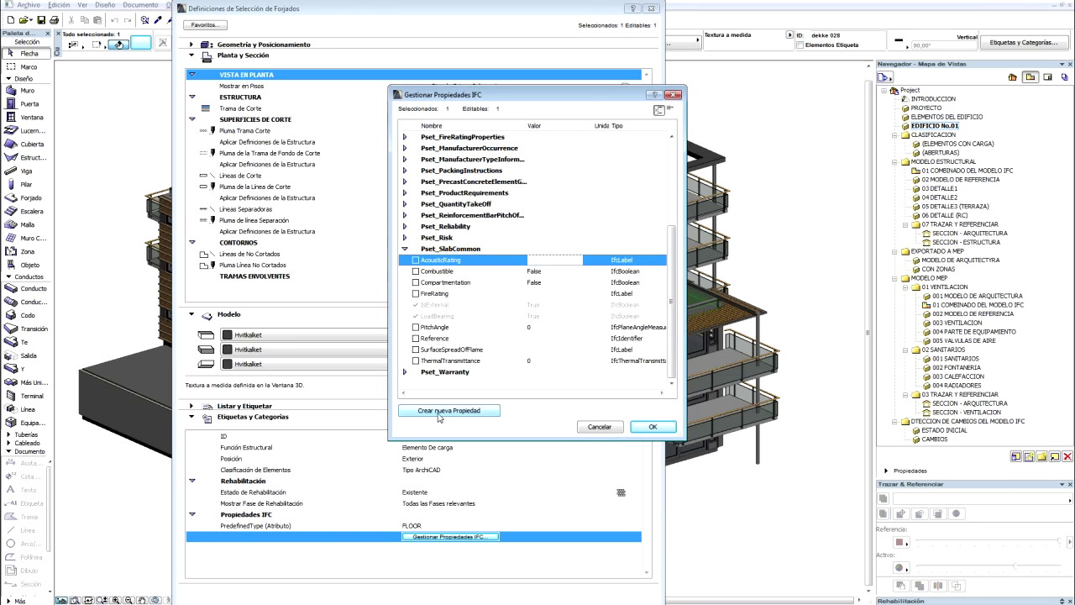
click(599, 427)
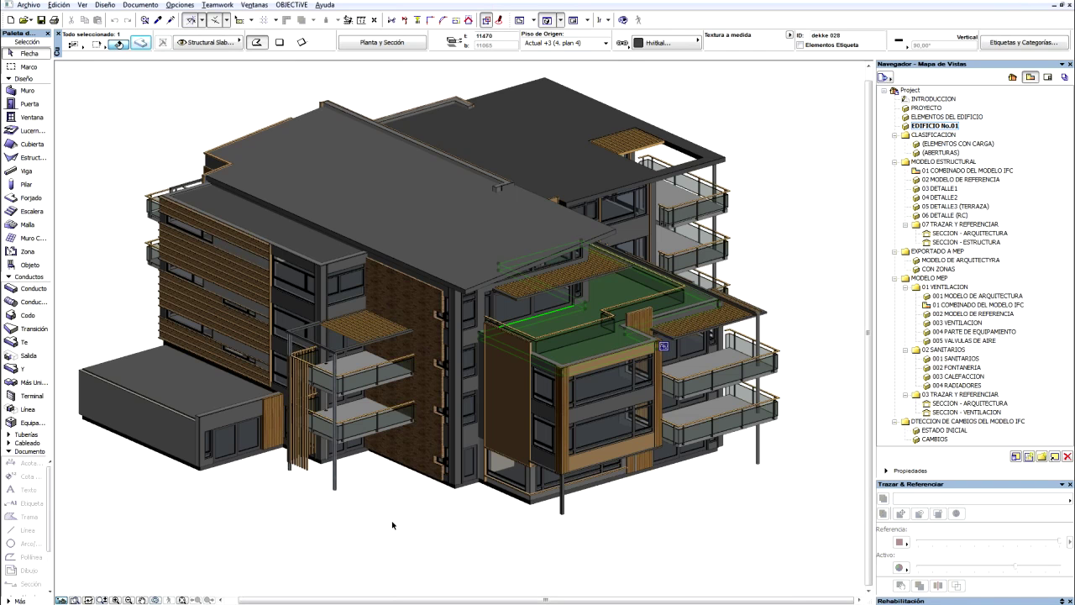
Step: Add the vertical balcony post to the already selected roof slab
shift+click(337, 472)
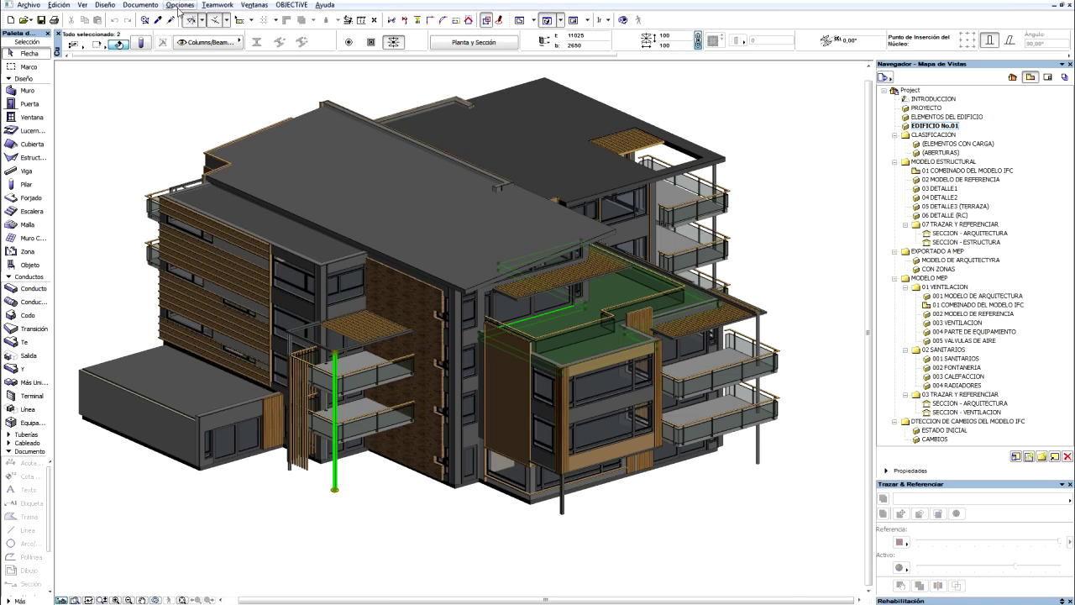
click(179, 7)
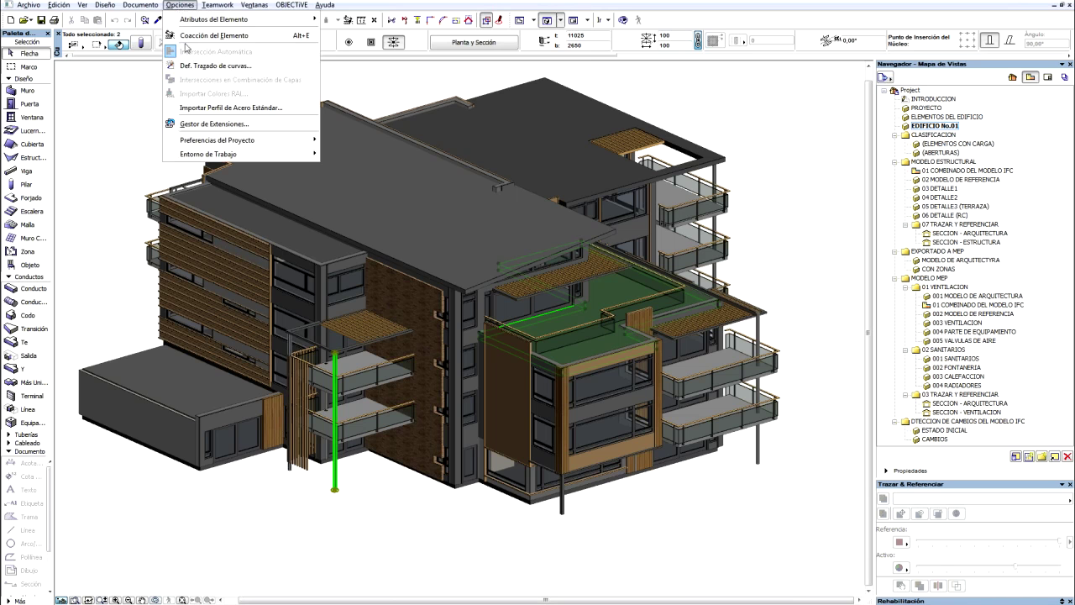
Step: Import rectangular tube profiles KK100/10 through KK100/30/2 from the Español standard steel profile database
click(343, 115)
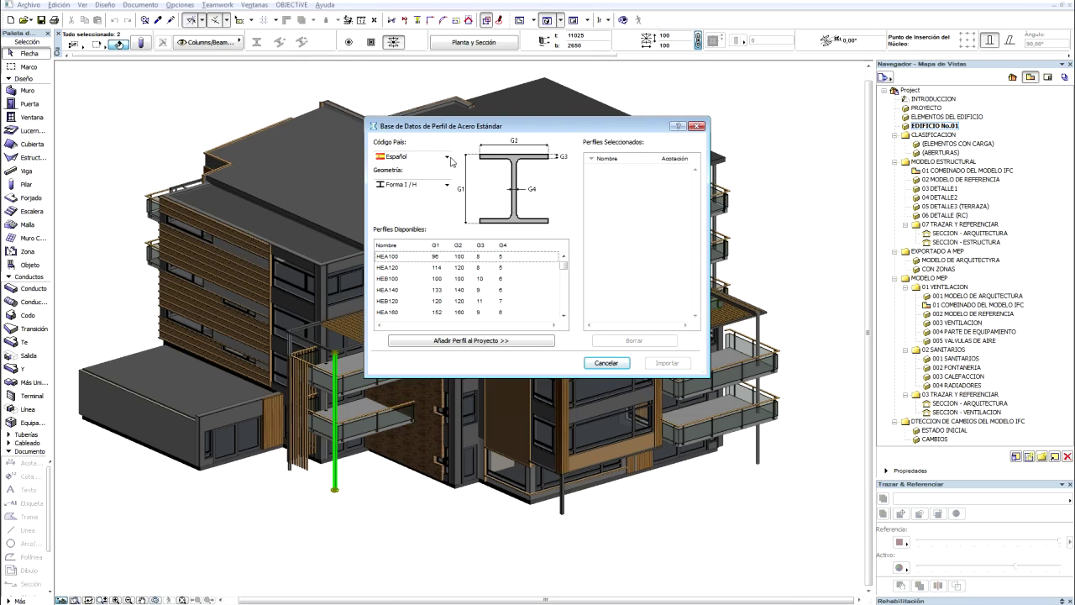
click(447, 157)
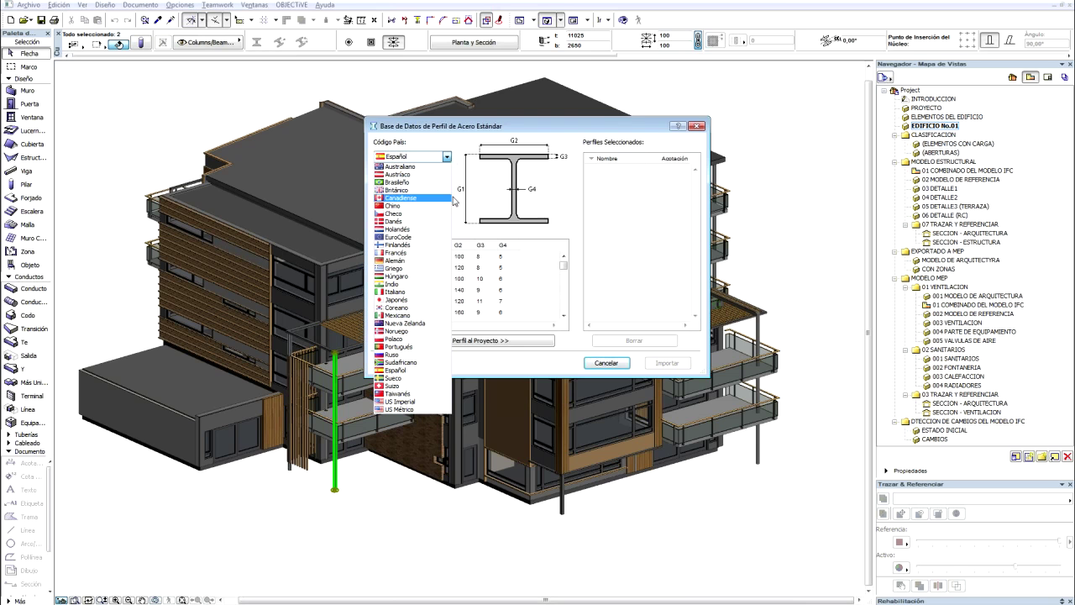
click(476, 190)
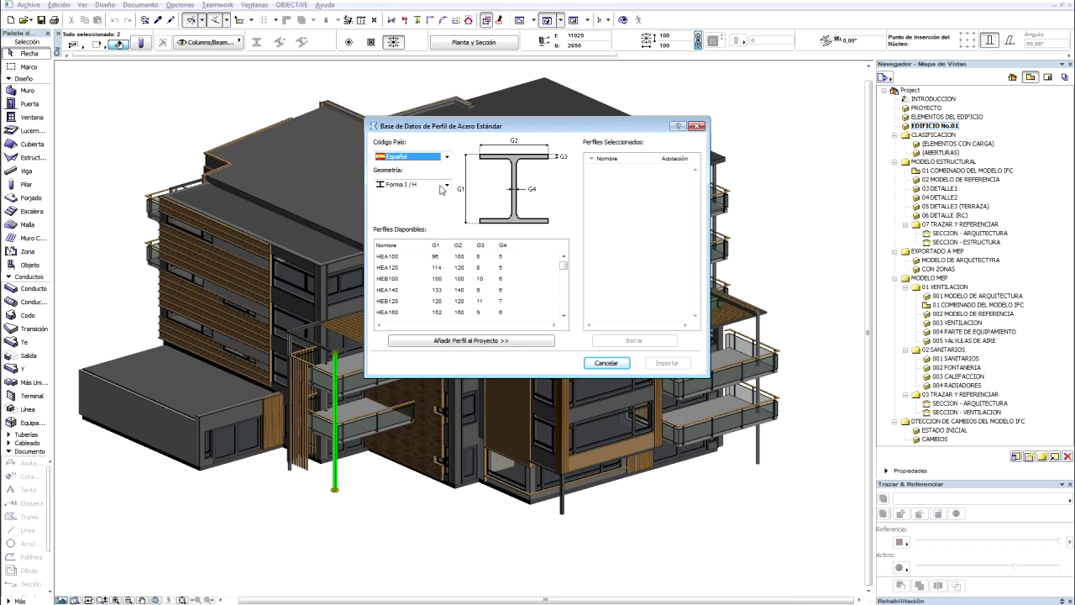
click(446, 185)
click(409, 195)
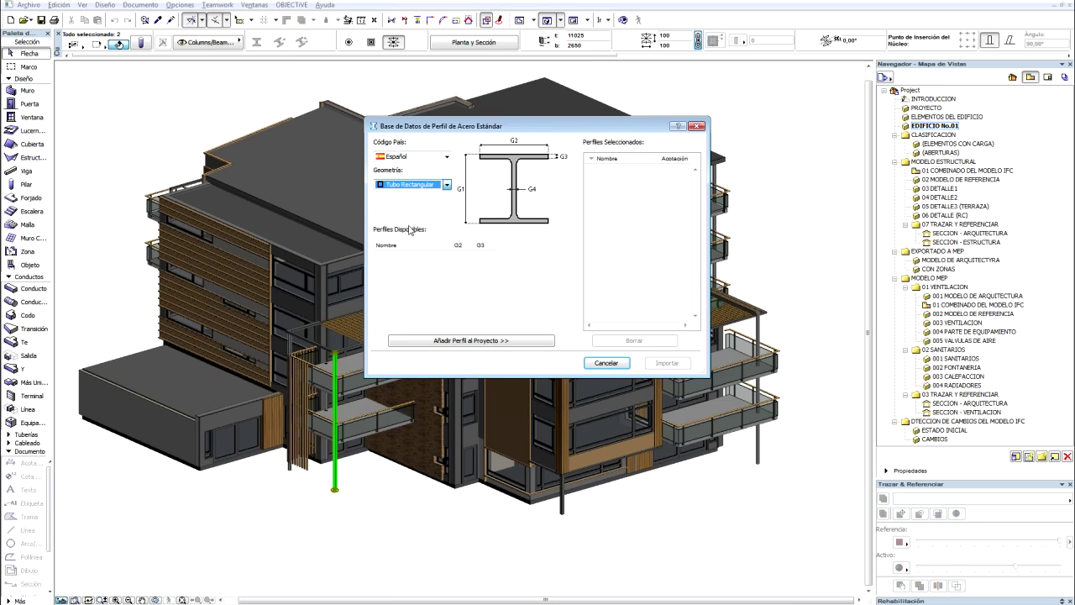
click(402, 257)
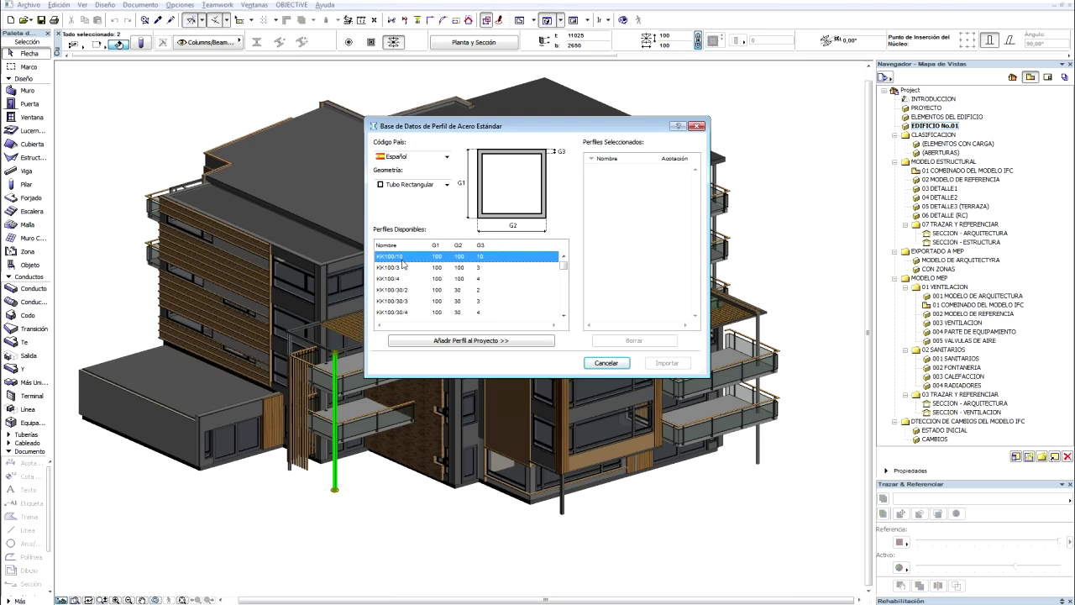
shift+click(397, 292)
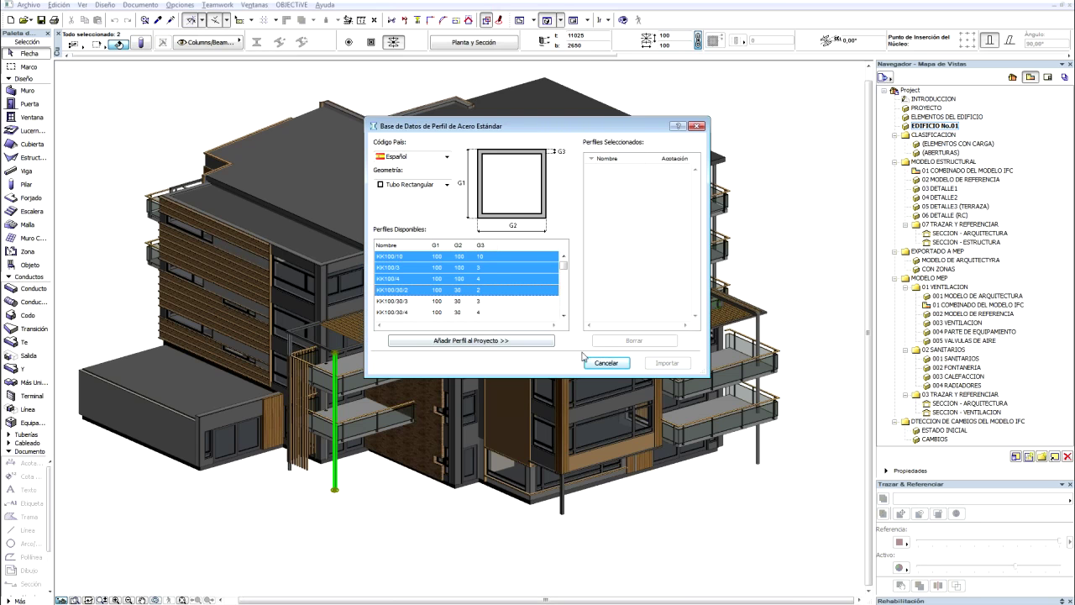
click(509, 343)
click(611, 363)
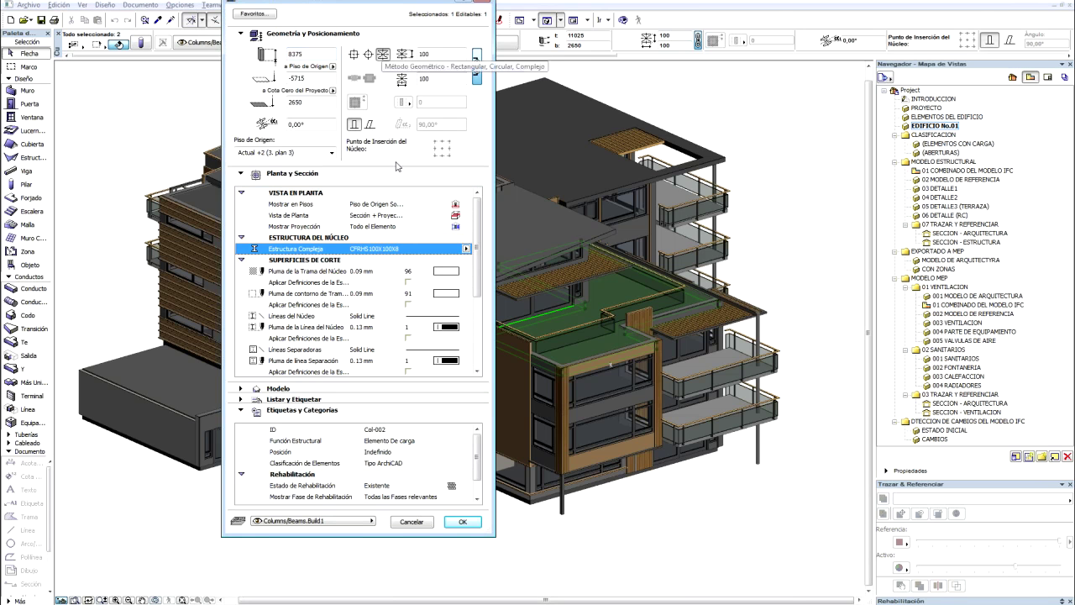
Step: Cancel out of the balcony column settings, keeping its CFRHS100X100X8 core profile
click(466, 249)
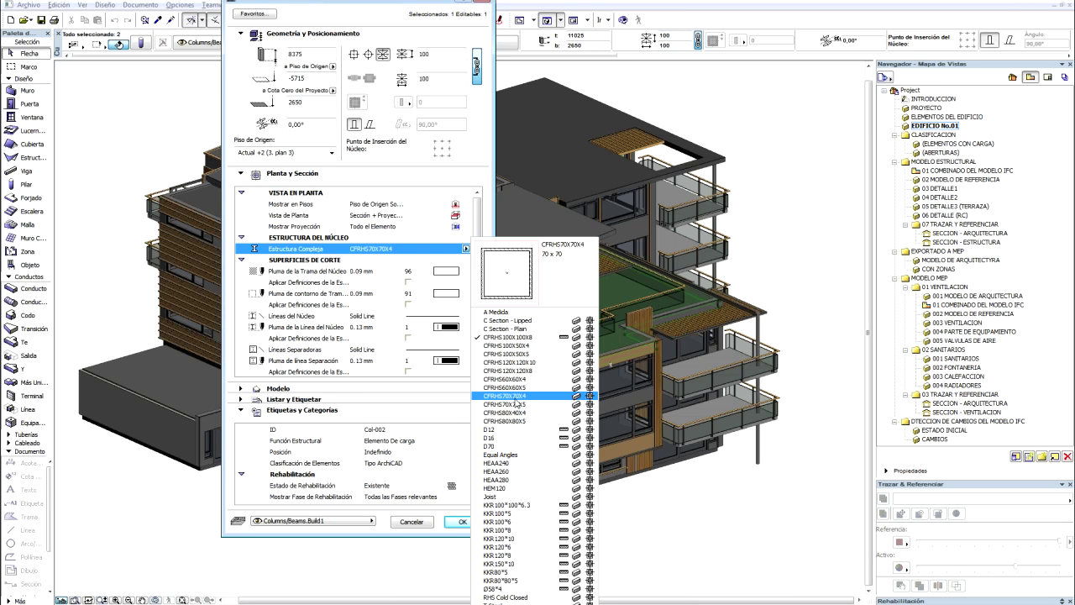
key(Escape)
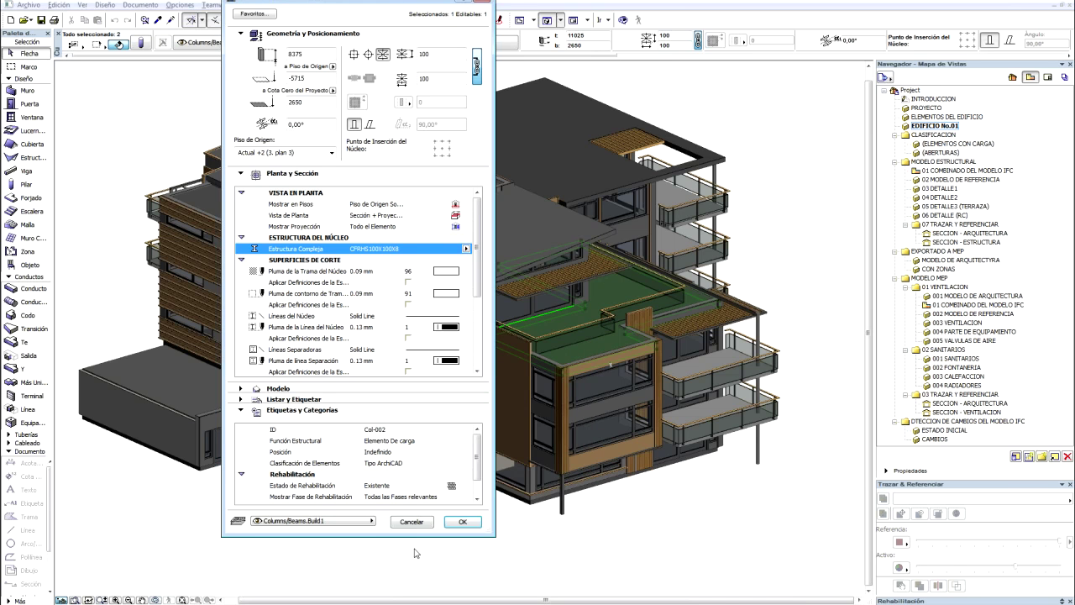
click(414, 524)
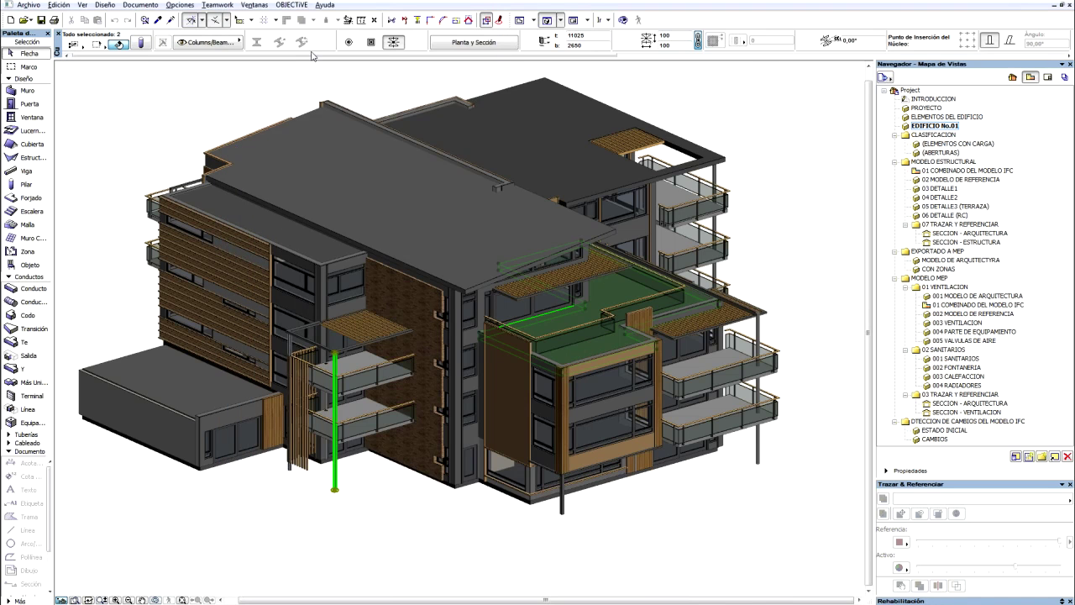
Step: Set Partial Structure Display to 'Núcleo de los Elementos de Carga Solamente'
click(172, 6)
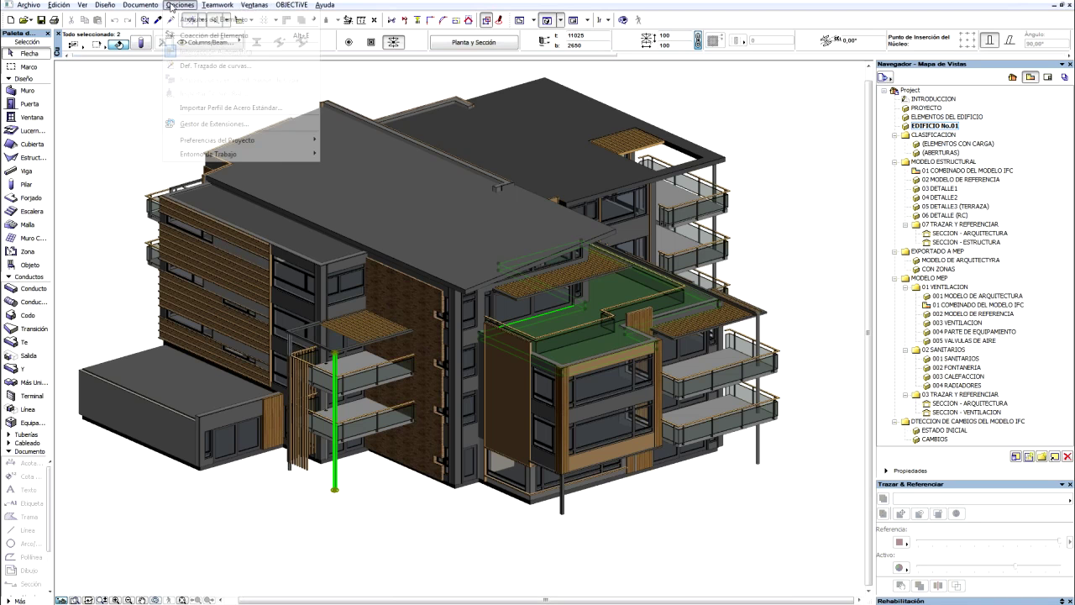
click(174, 133)
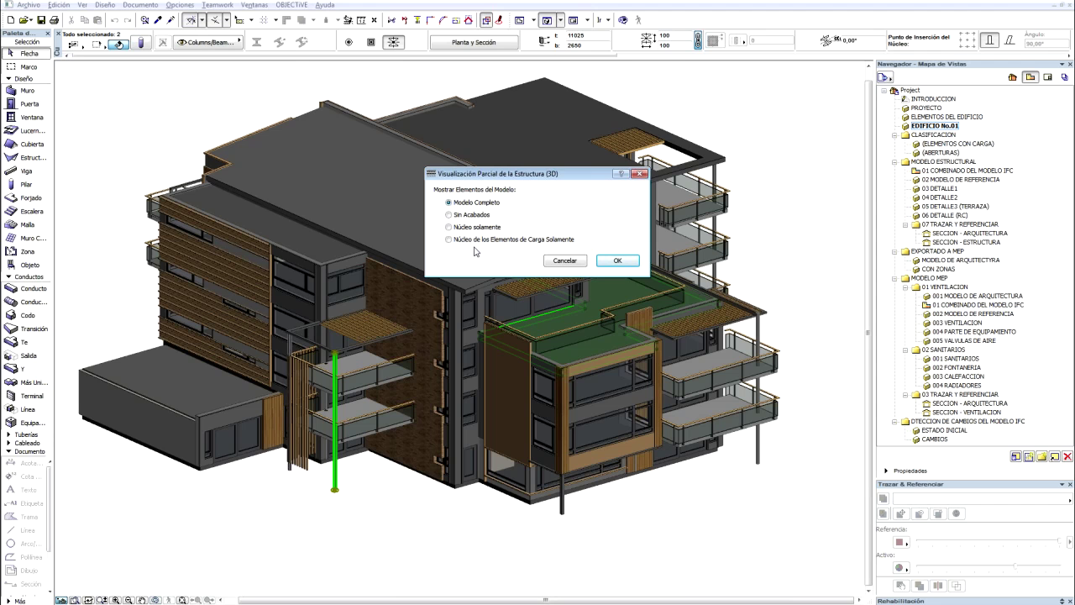
click(618, 261)
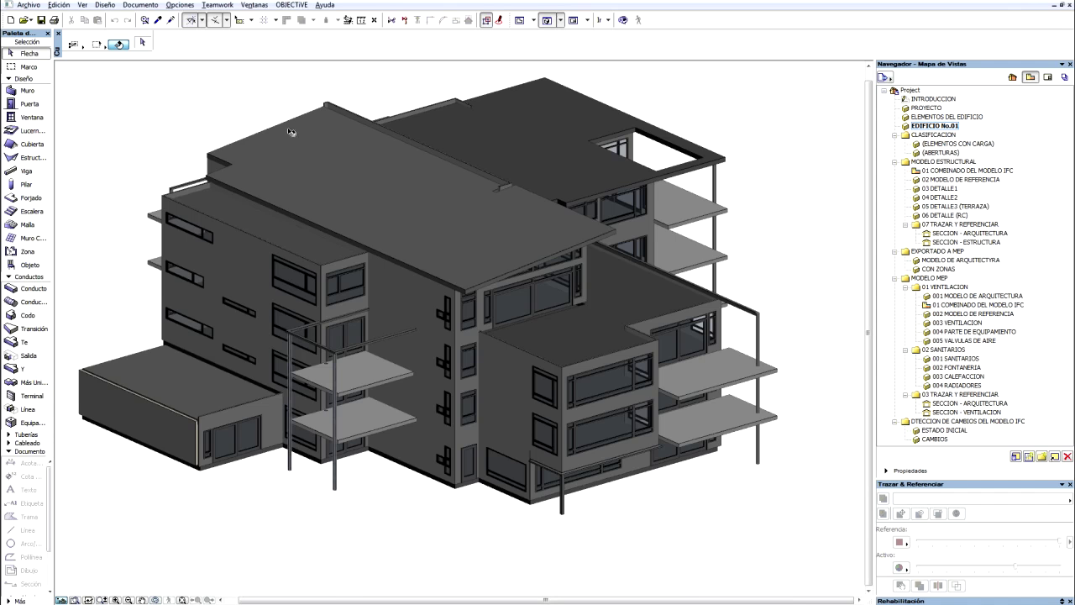
Step: Uncheck Ventana and Puerta in the 3D element filter and apply it
click(82, 6)
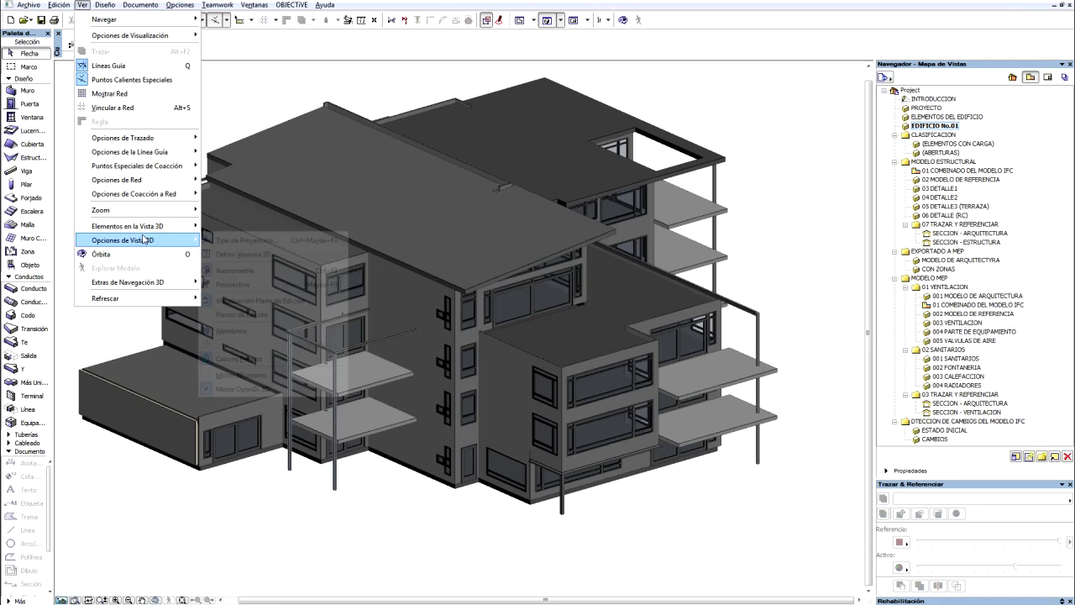
mouse_move(127, 226)
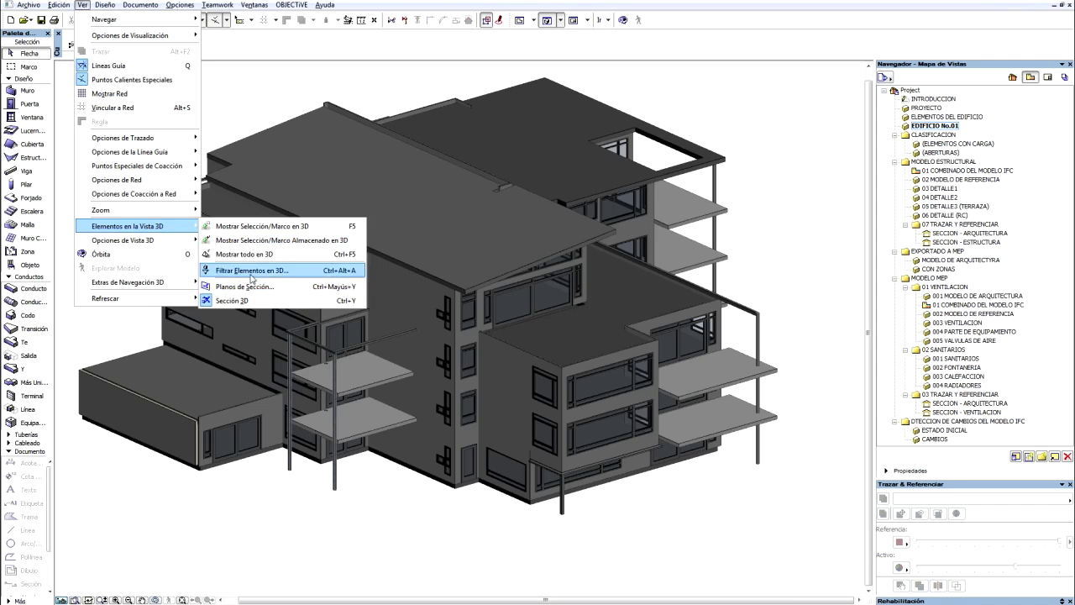
click(252, 270)
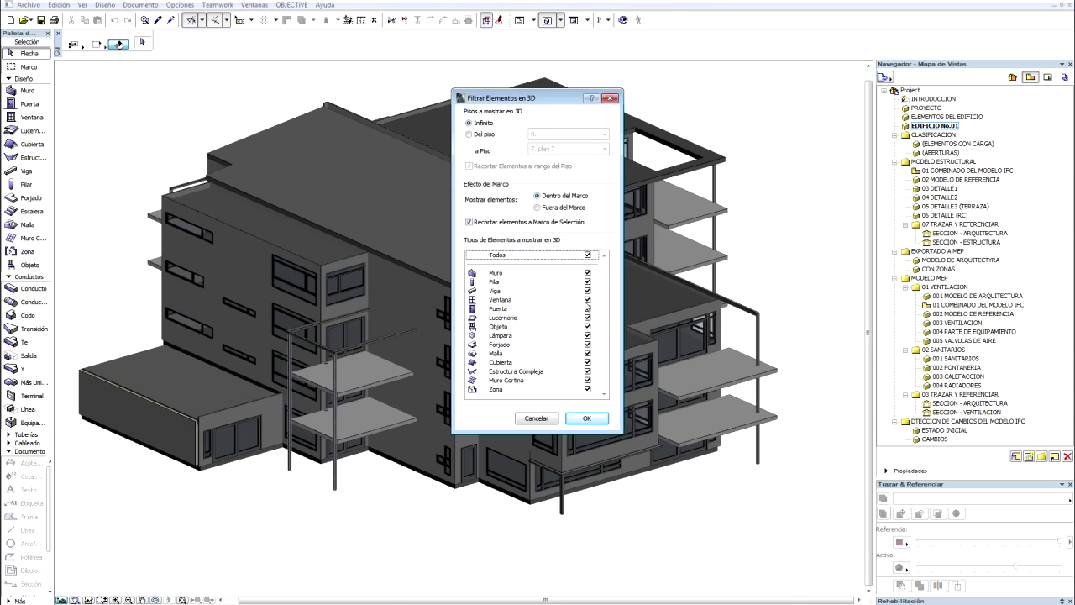
click(587, 300)
click(587, 308)
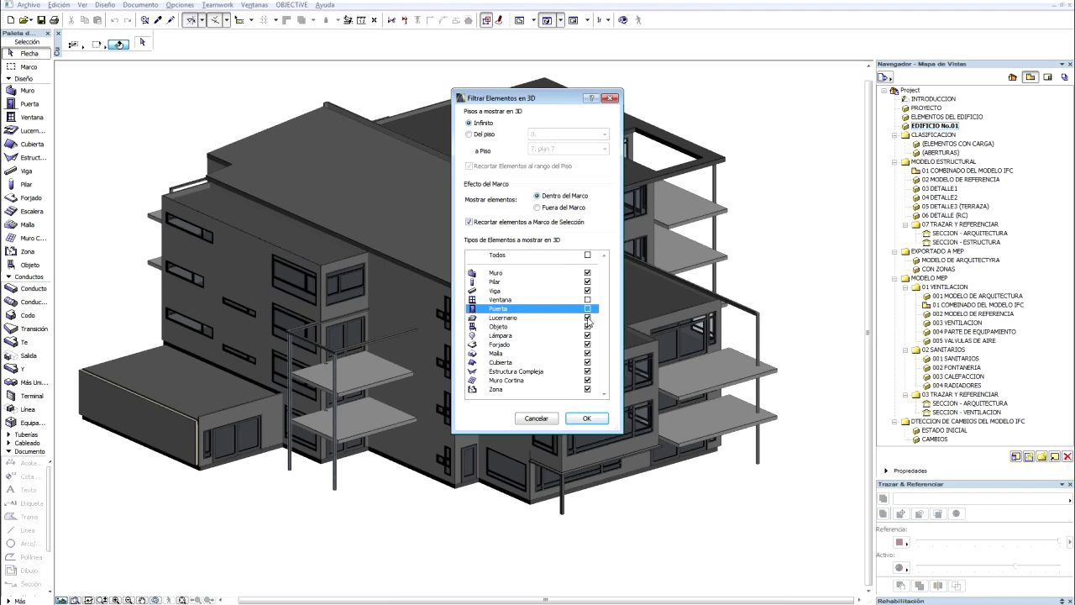
click(588, 419)
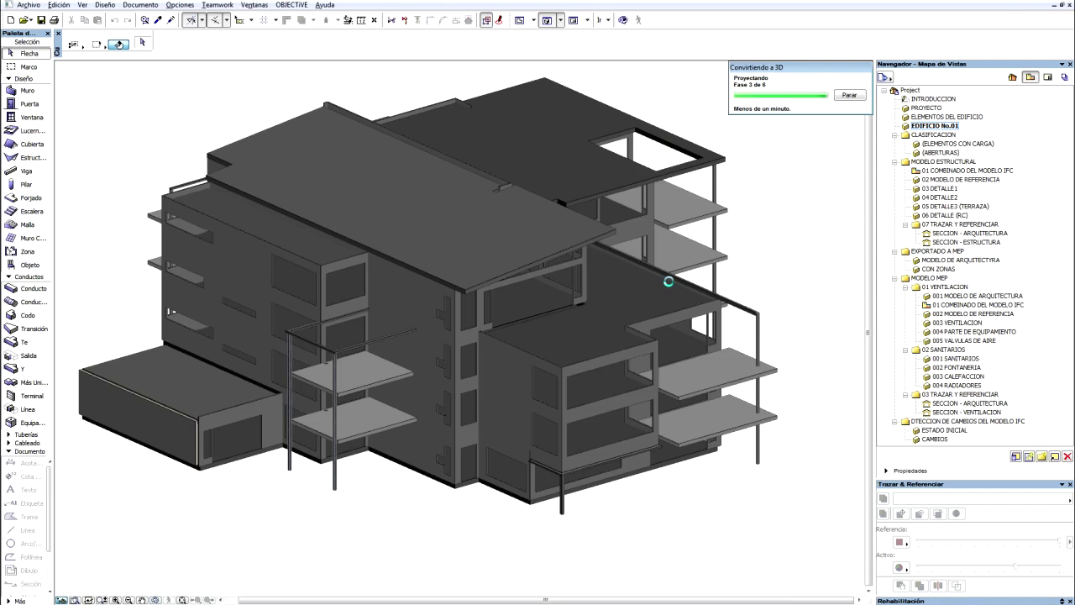
Step: Open the (ABERTURAS) view from the Navigator and deselect the roof slab
double_click(946, 145)
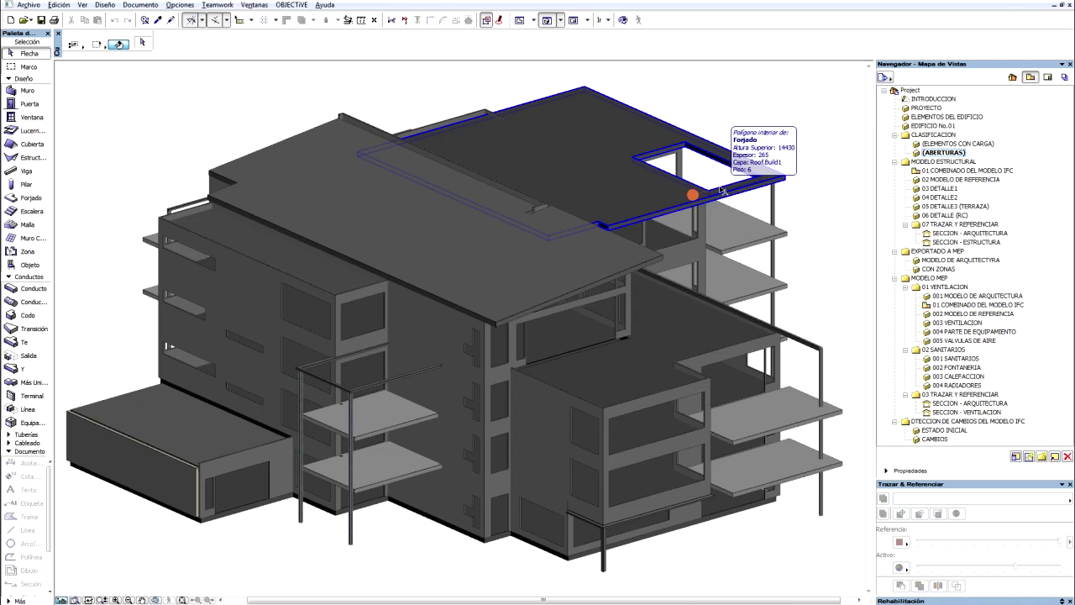
click(347, 67)
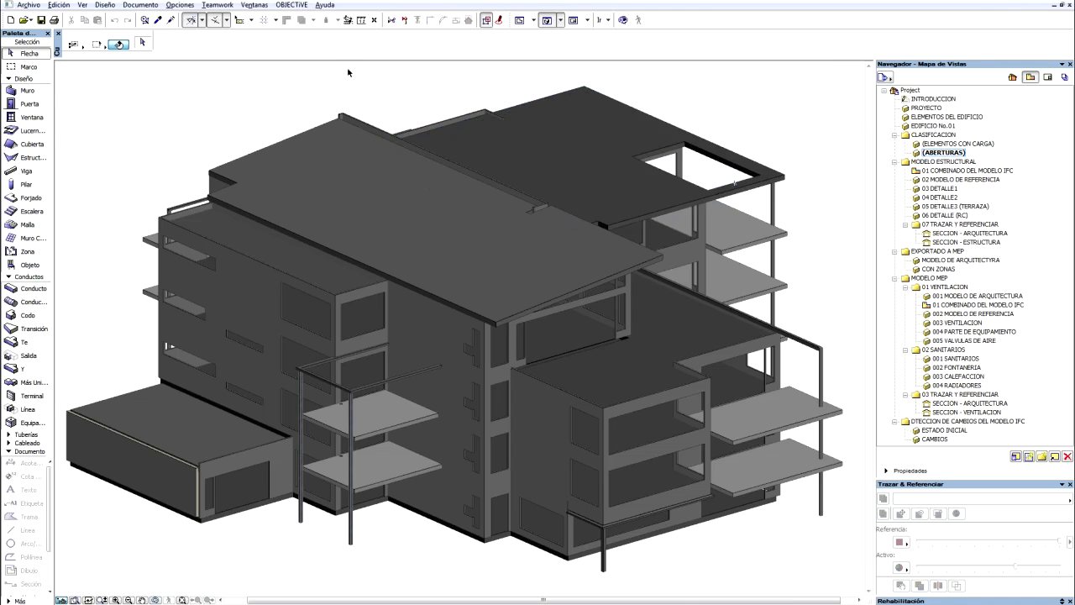
Step: Start saving the 3D model with file type Archivo comprimido IFC 2x3 (*.ifczip)
click(28, 5)
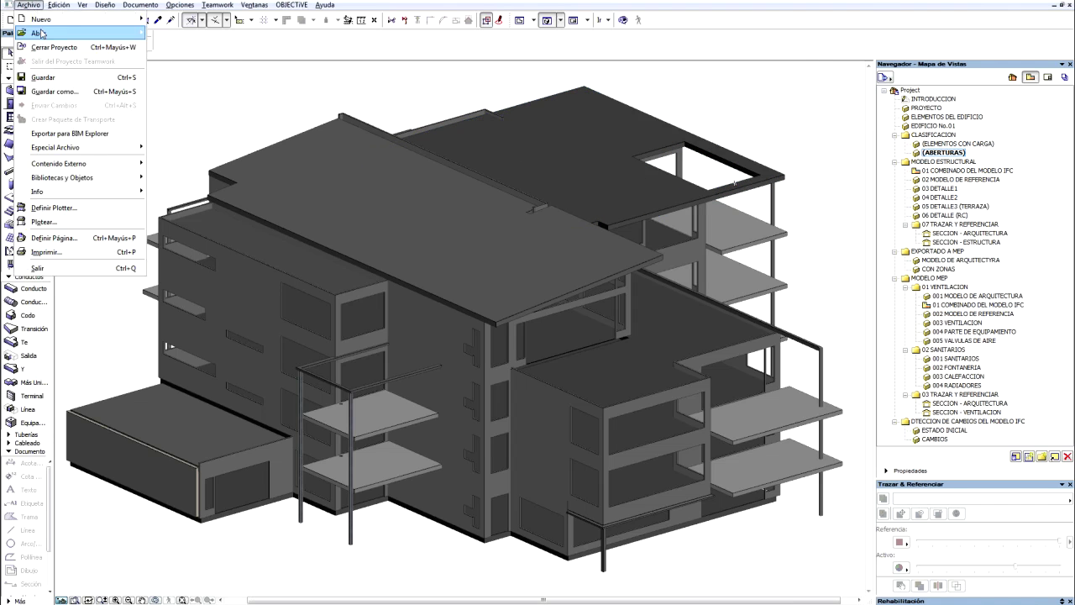
click(450, 249)
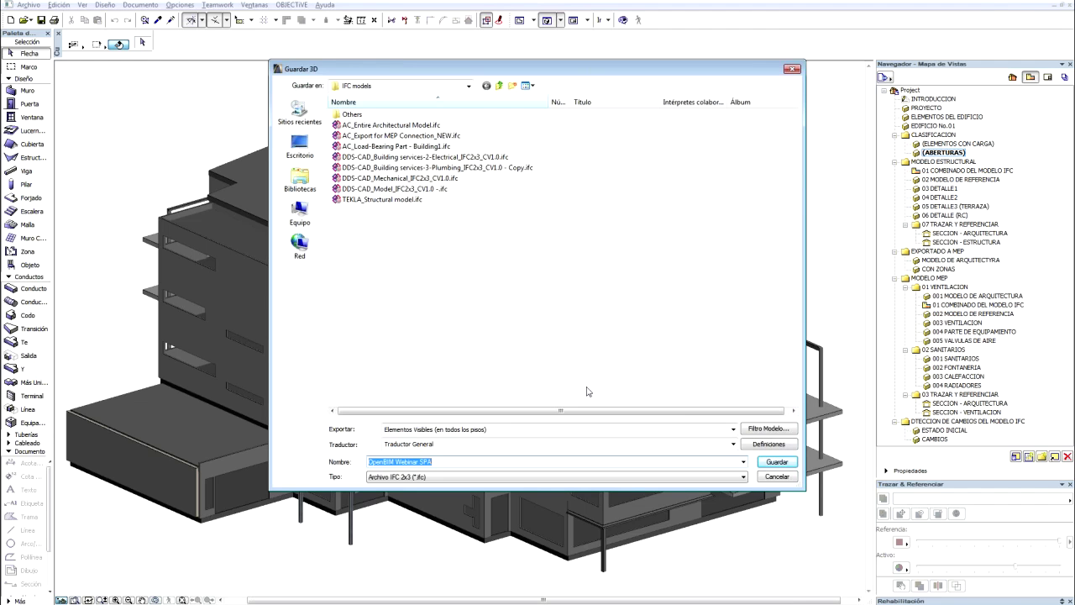
click(448, 477)
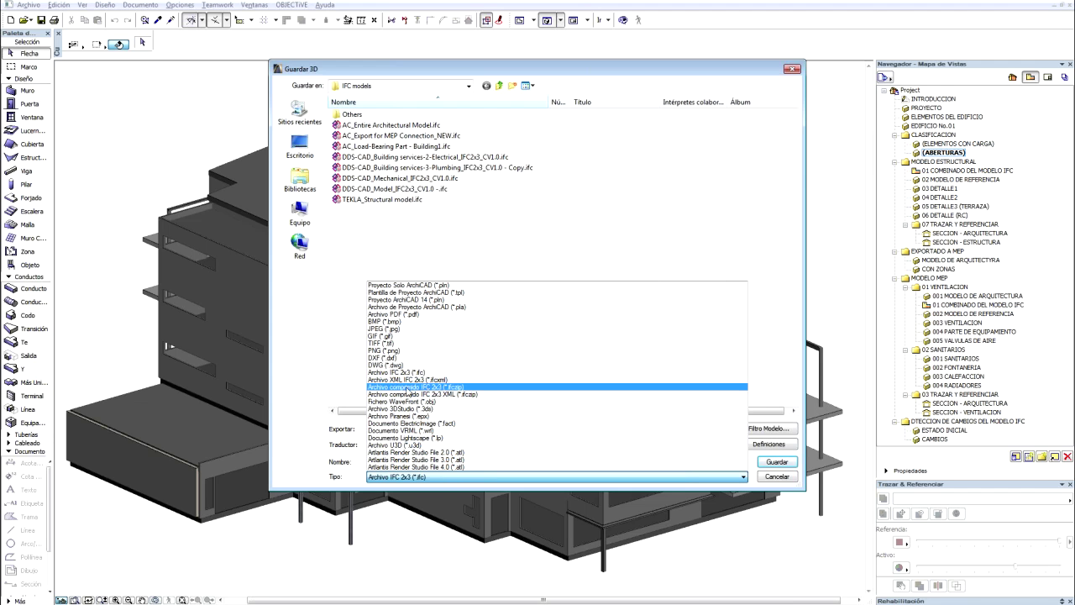
click(407, 388)
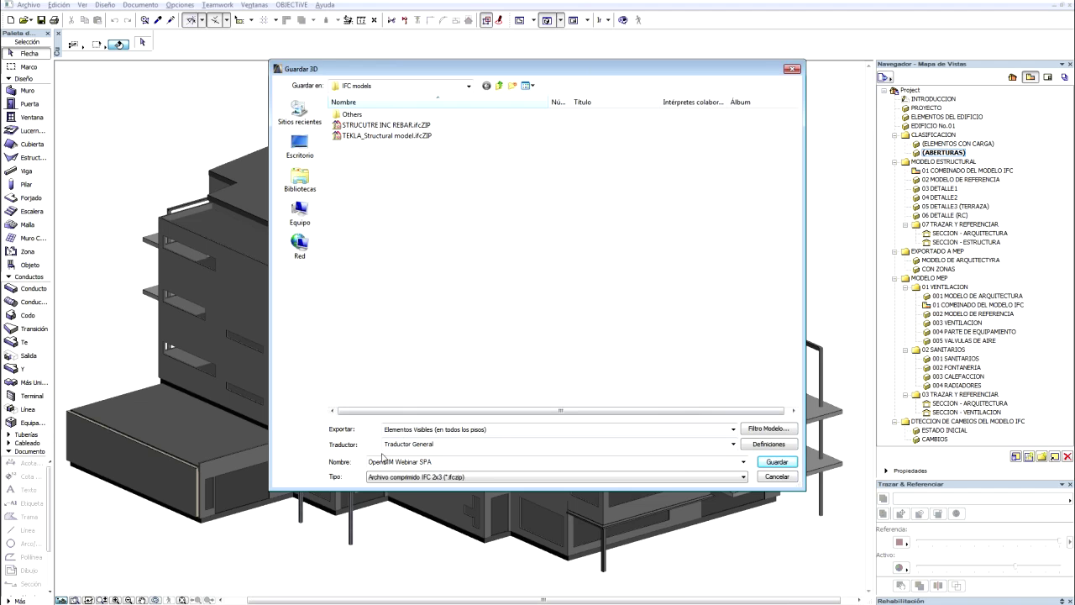
Step: Choose the 'Intercambio de datos con Tekla Structures' translator and open its definitions
click(428, 444)
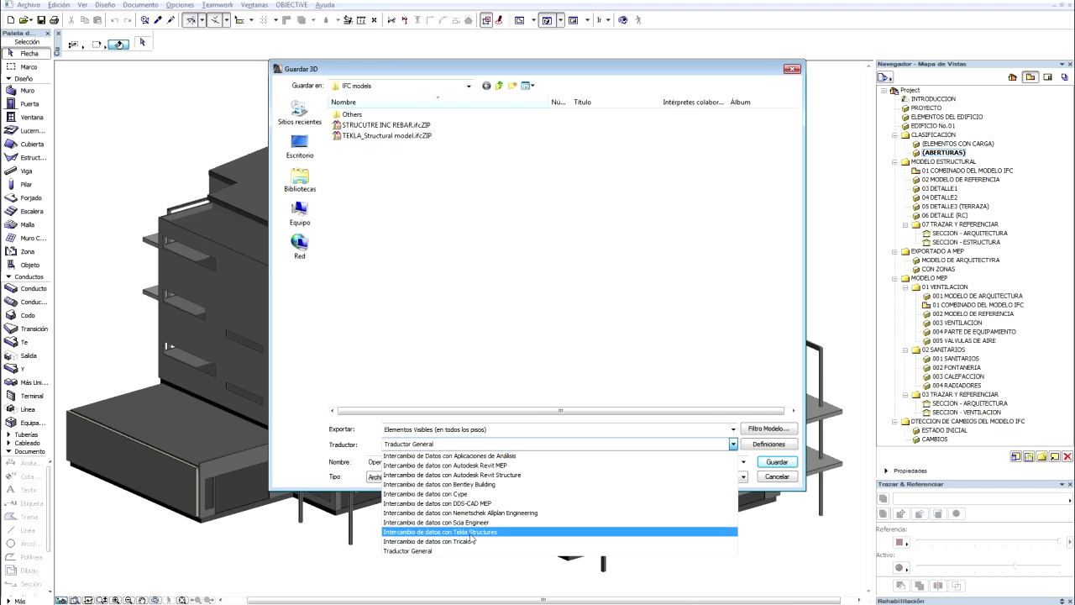
click(475, 532)
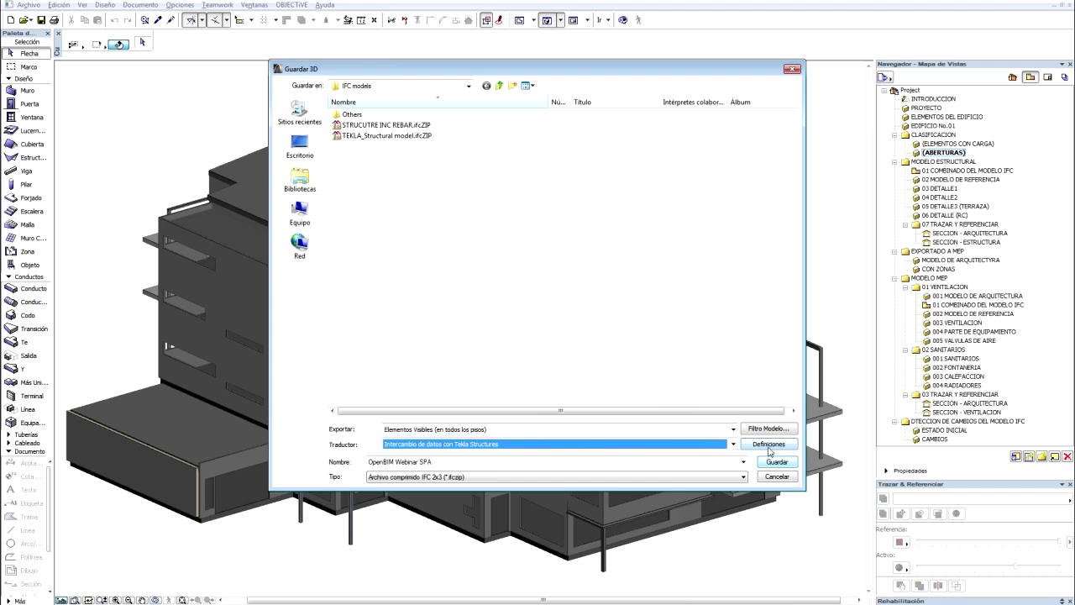
click(769, 445)
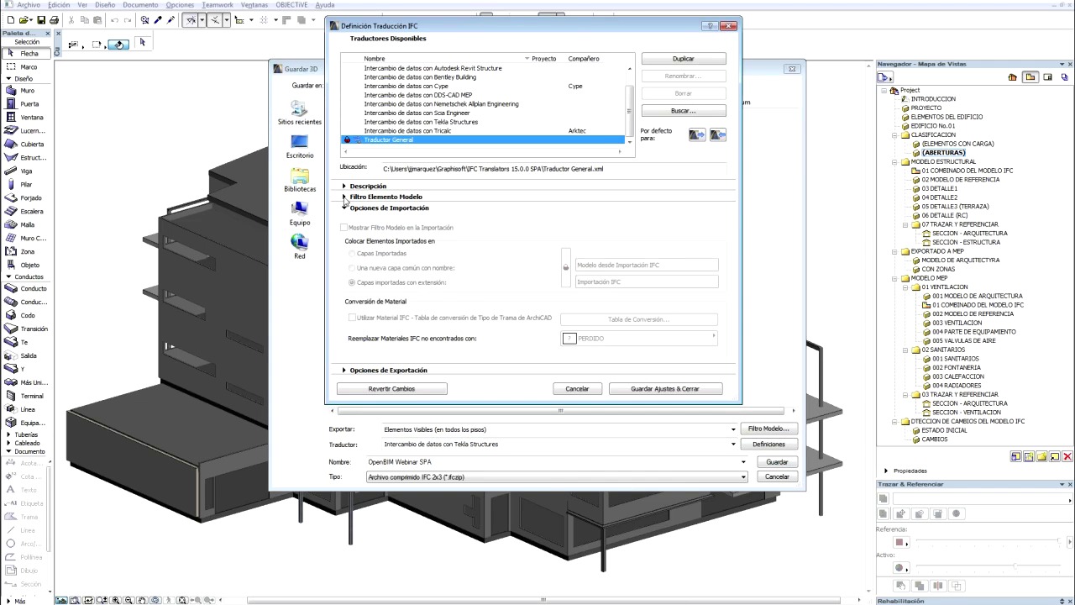
Step: Inspect the Tekla translator's model element filter, keeping Estructural as the IFC domain
click(344, 196)
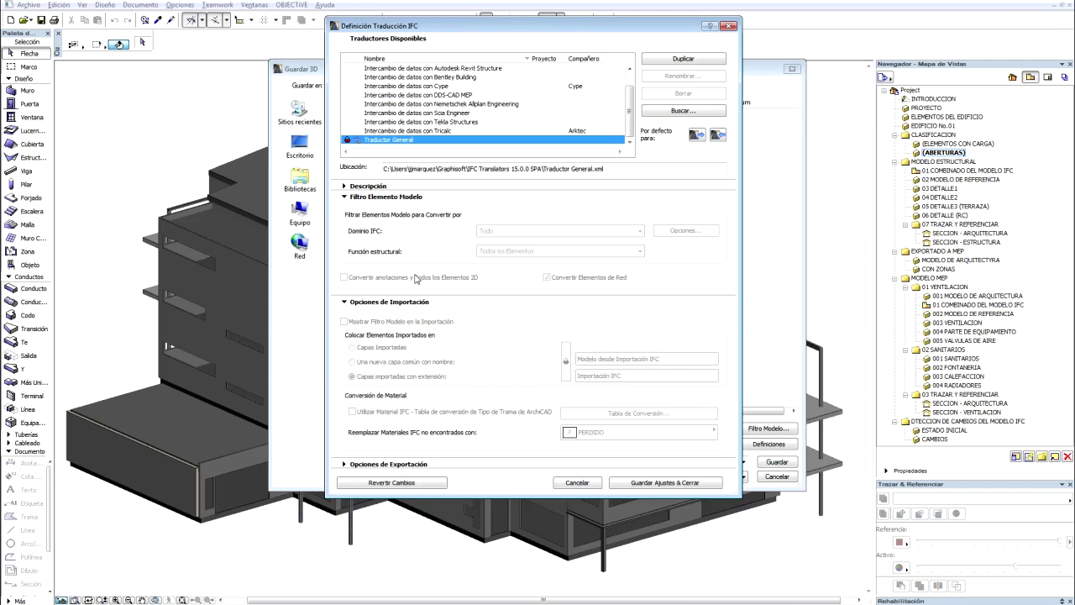
click(436, 121)
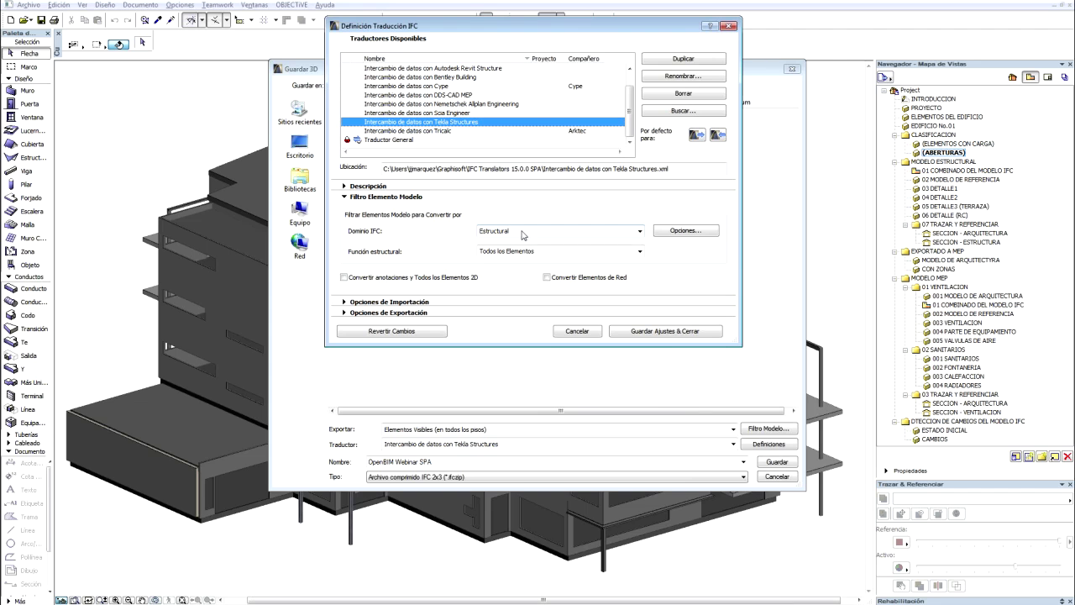
click(522, 235)
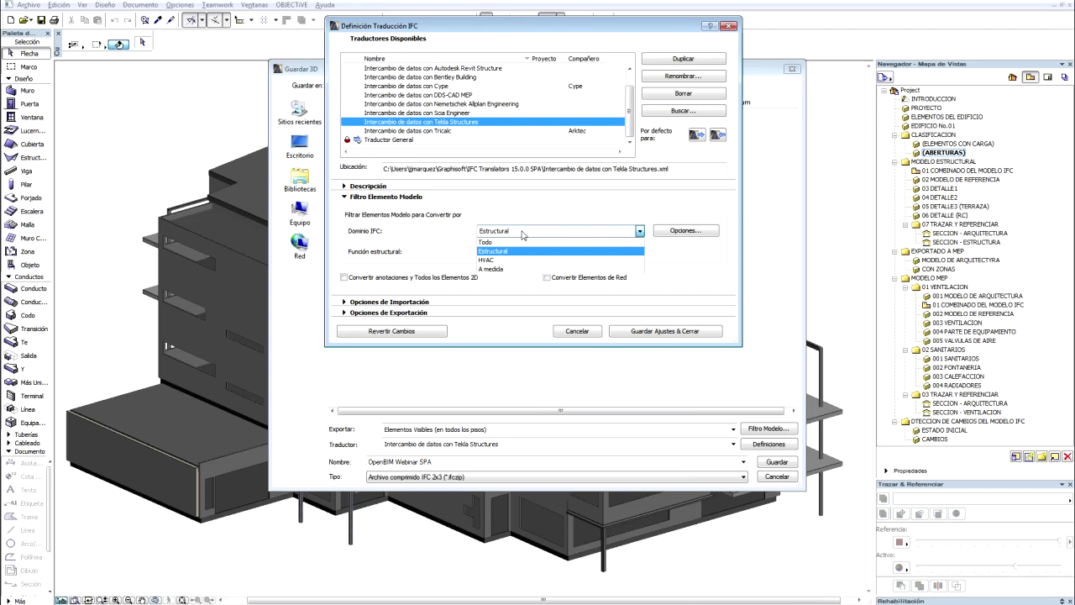
click(669, 236)
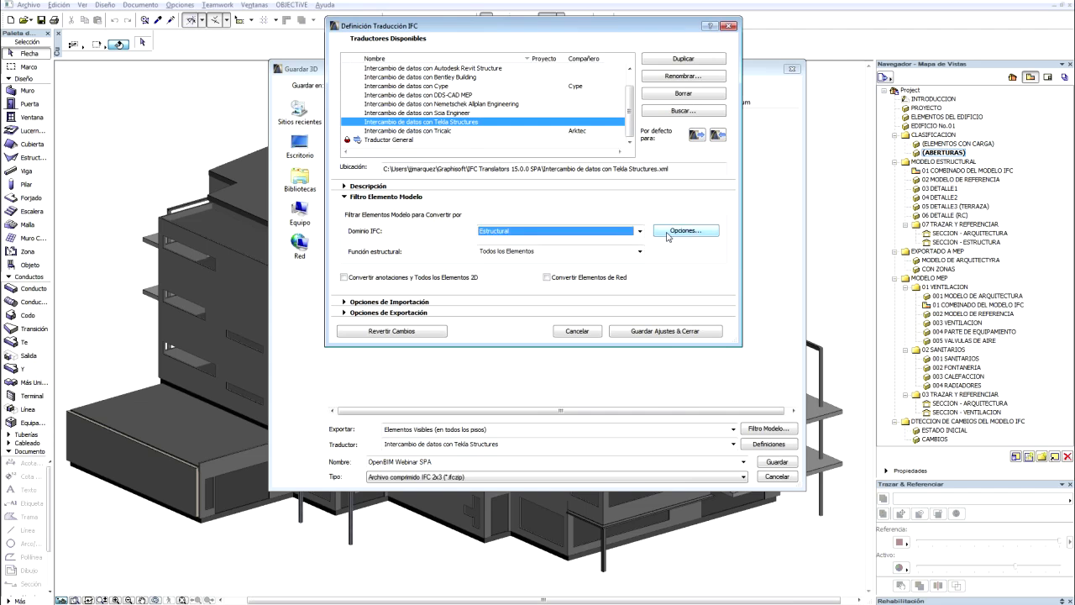
click(668, 236)
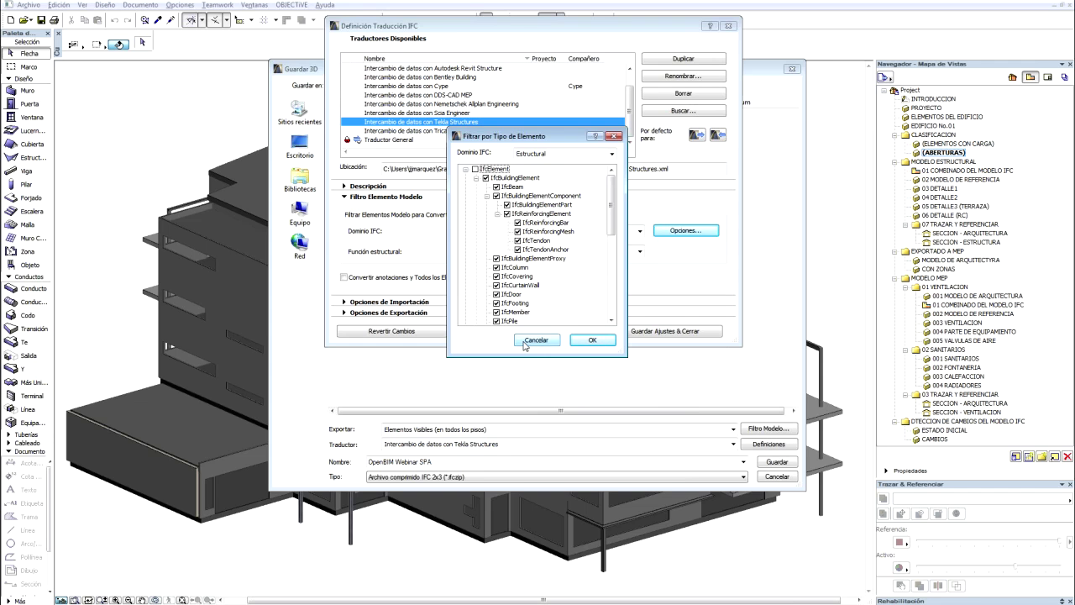
click(524, 343)
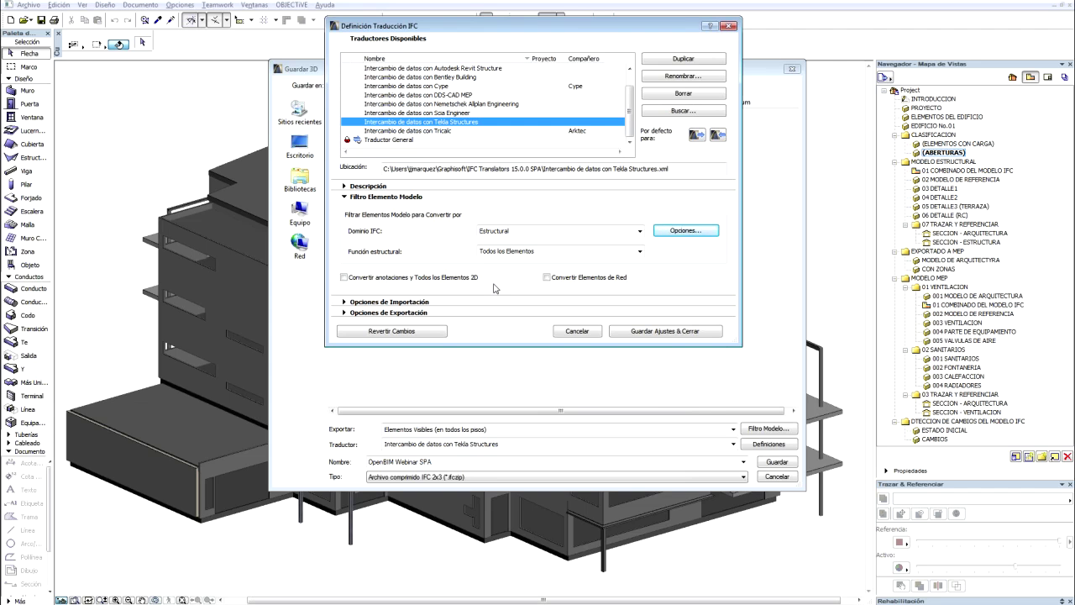
Step: Limit structural function to load-bearing elements, then cancel the translator definitions
click(514, 251)
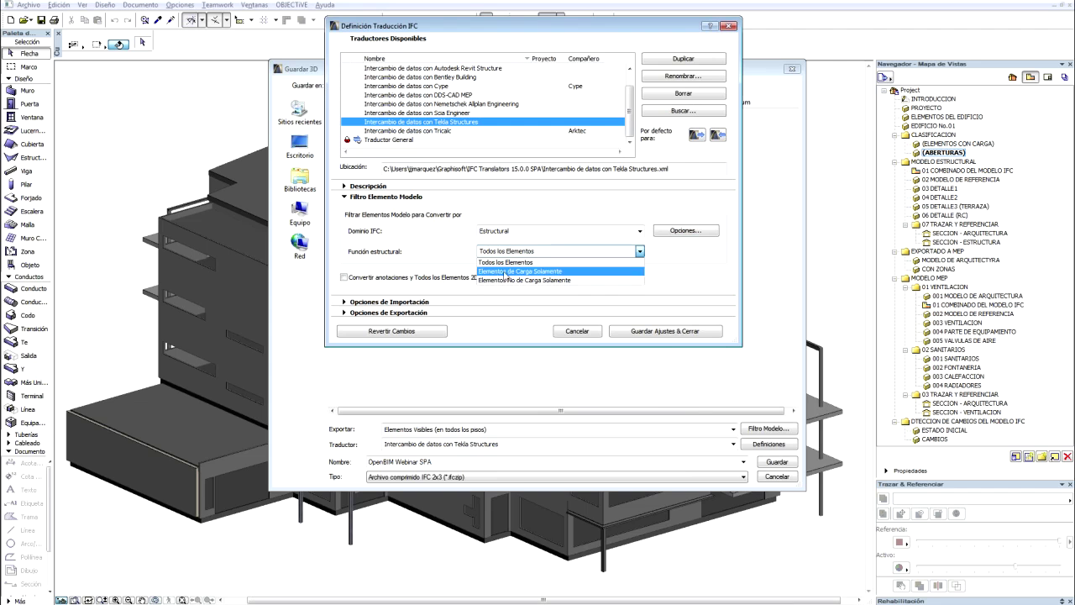
click(521, 272)
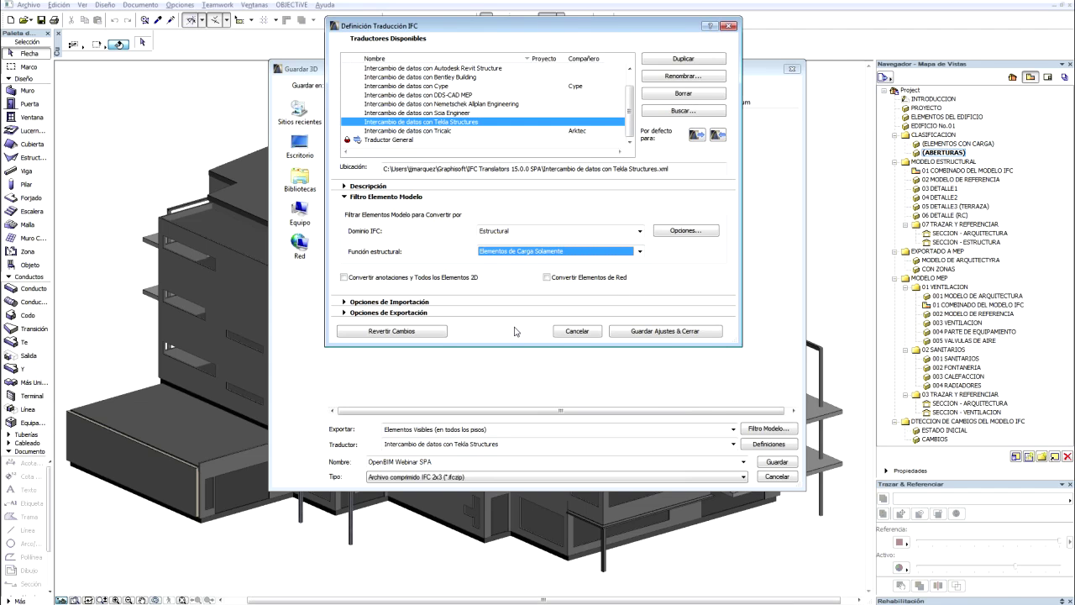
click(581, 333)
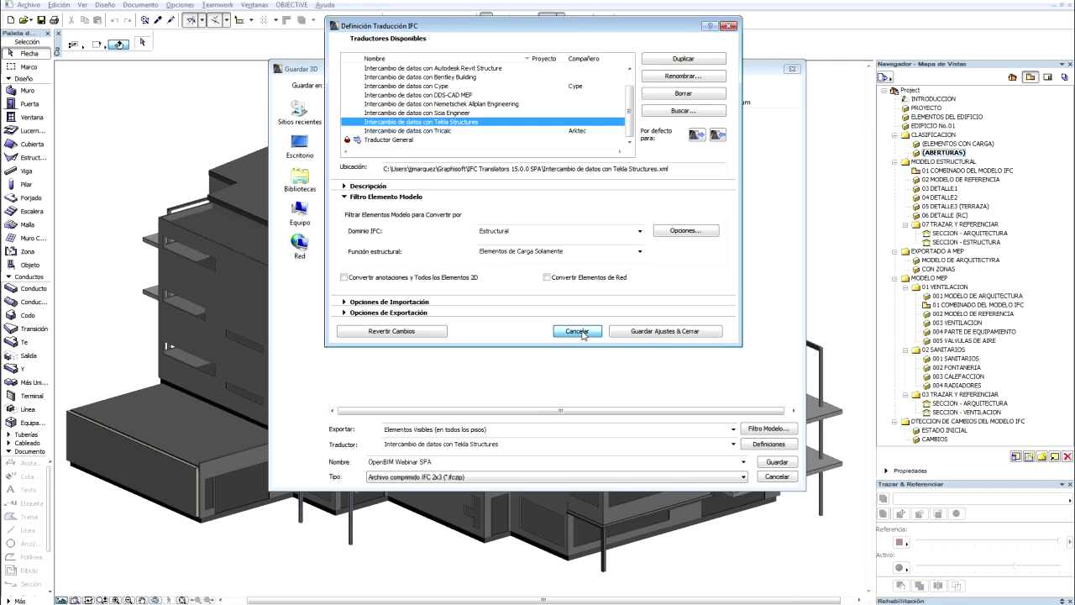
click(579, 334)
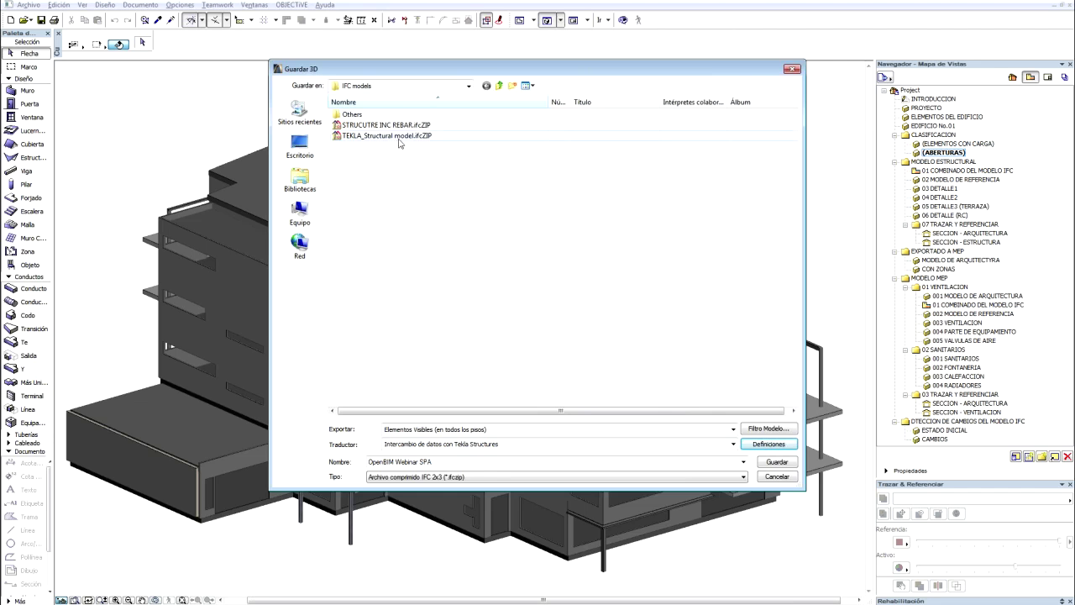
Step: Set the export file name to TEKLA_Structural model.ifcZIP from the existing file
click(398, 137)
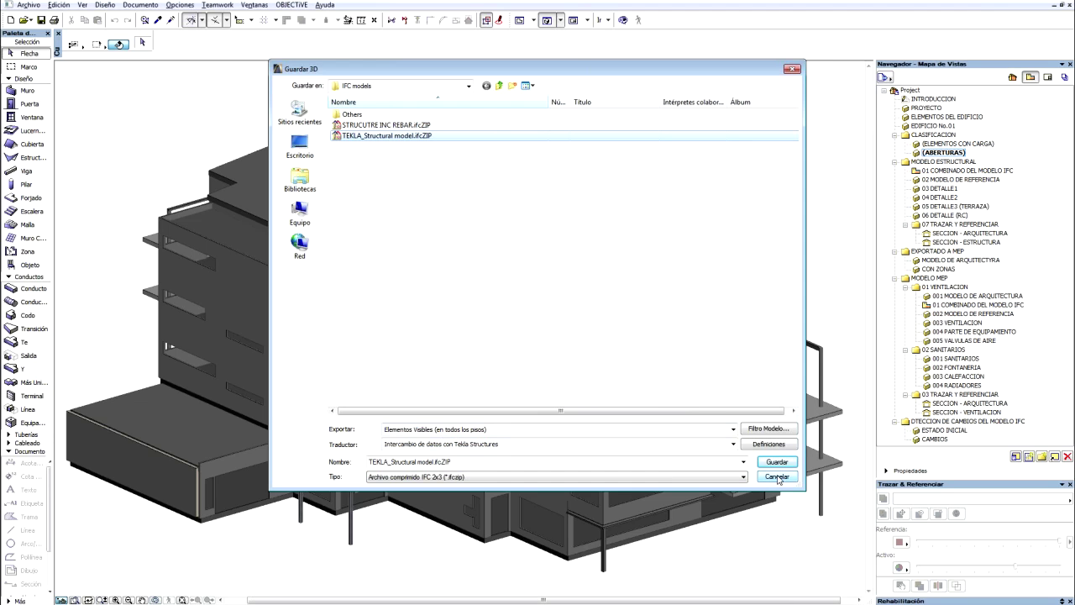
Step: Dismiss the ArchiCAD Save 3D dialog without exporting
click(775, 477)
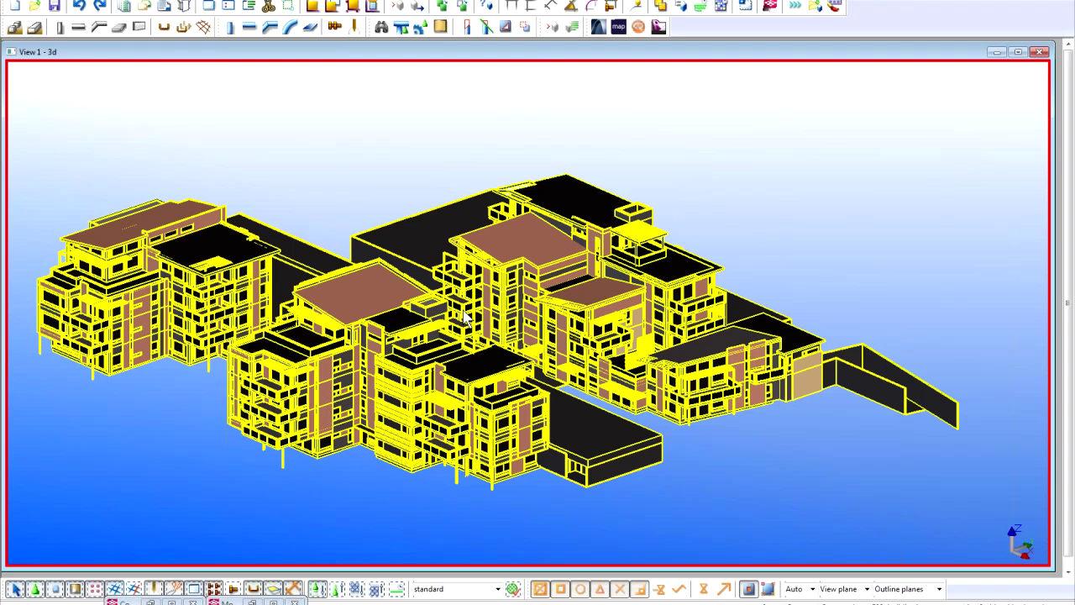
Step: Open the properties of reference model 01 Entire Architectural Model.ifc, keeping change detection on New file
double_click(464, 315)
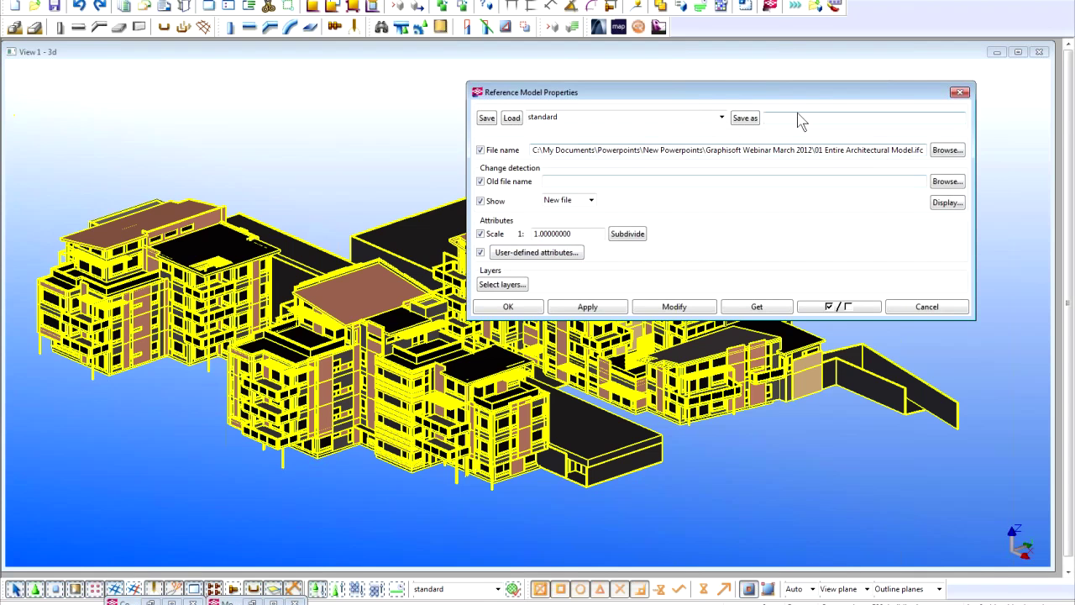
drag(798, 96, 874, 85)
click(669, 191)
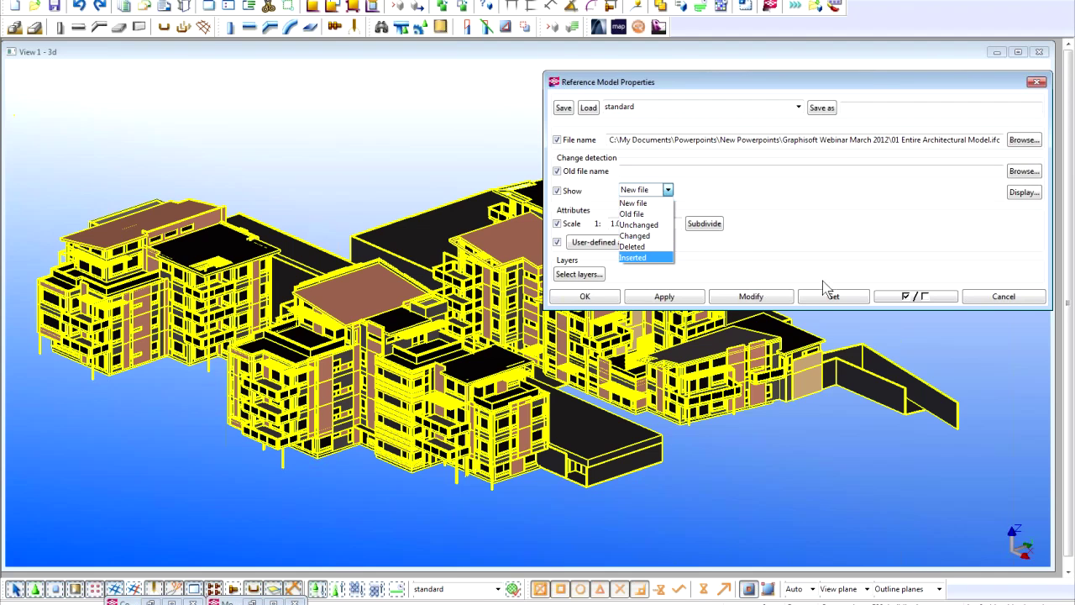
click(1002, 304)
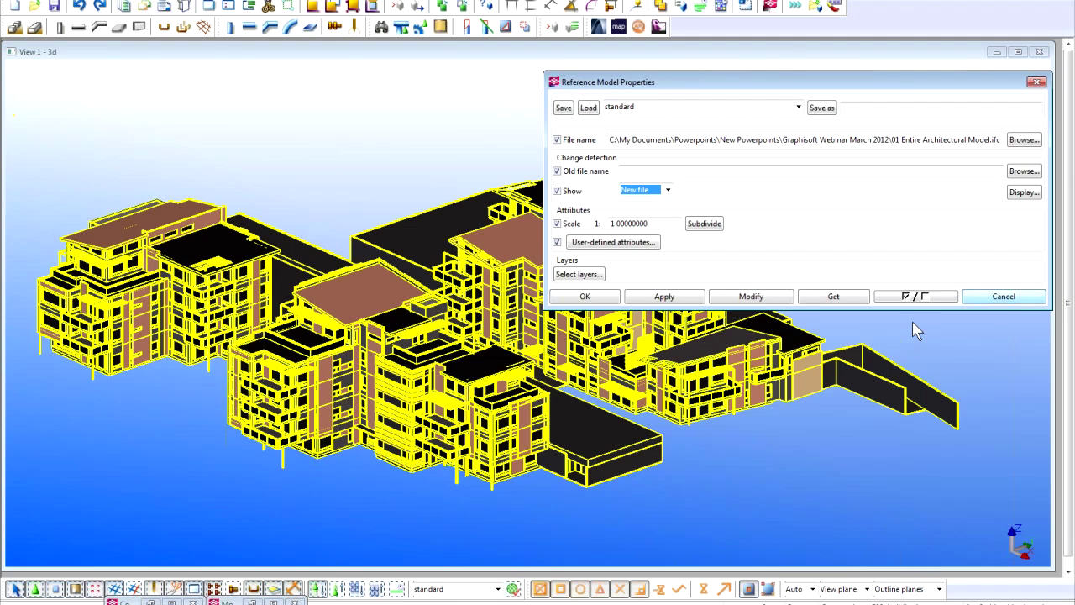
Step: Close the reference model properties unchanged and zoom in on a front-facade window
click(1043, 298)
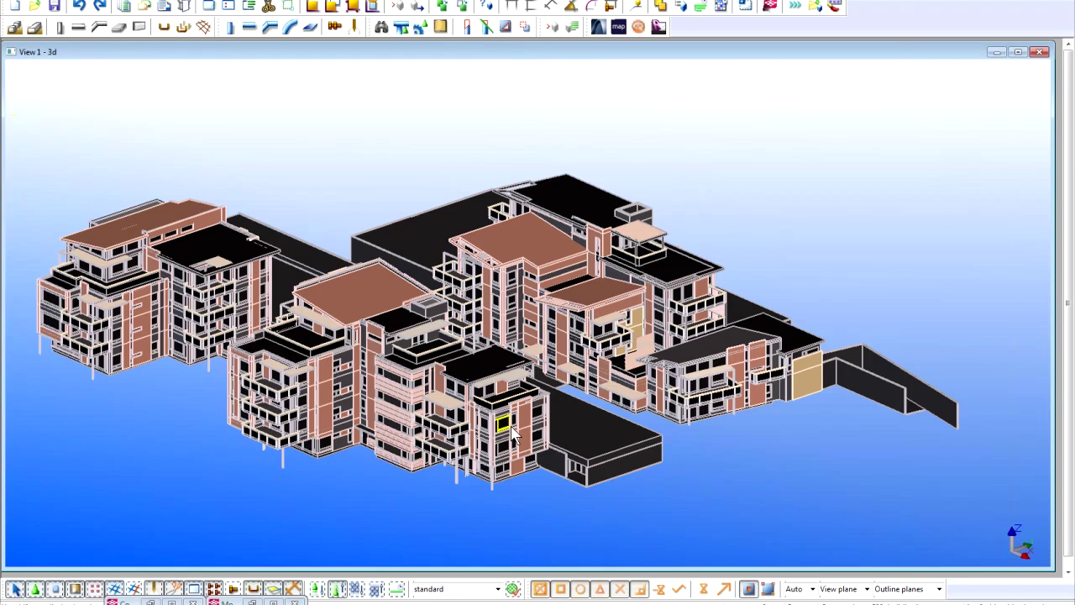
scroll(513, 432, up, 1)
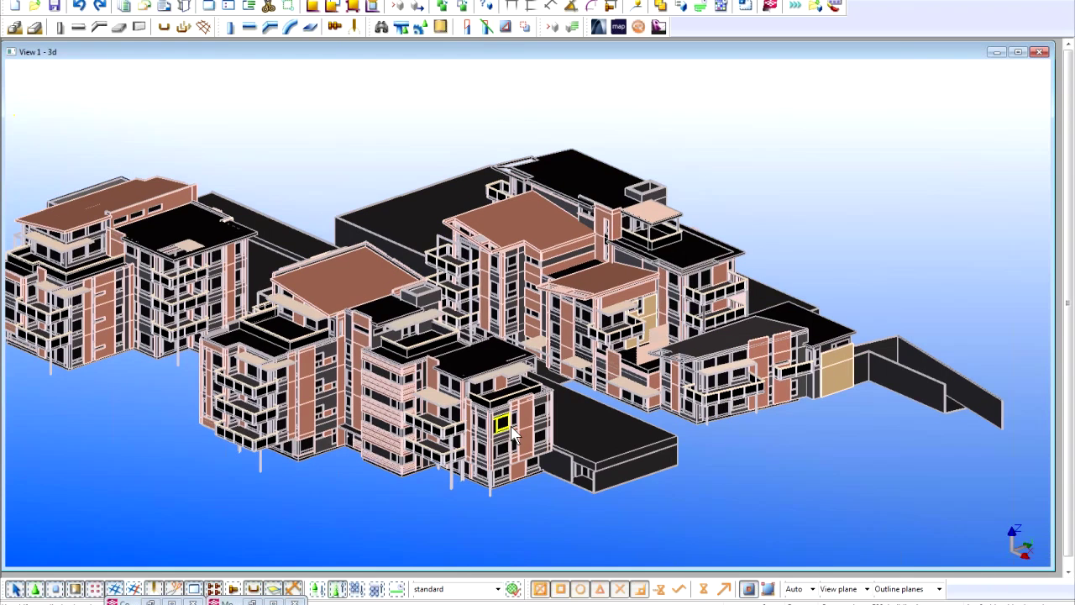
scroll(514, 432, up, 3)
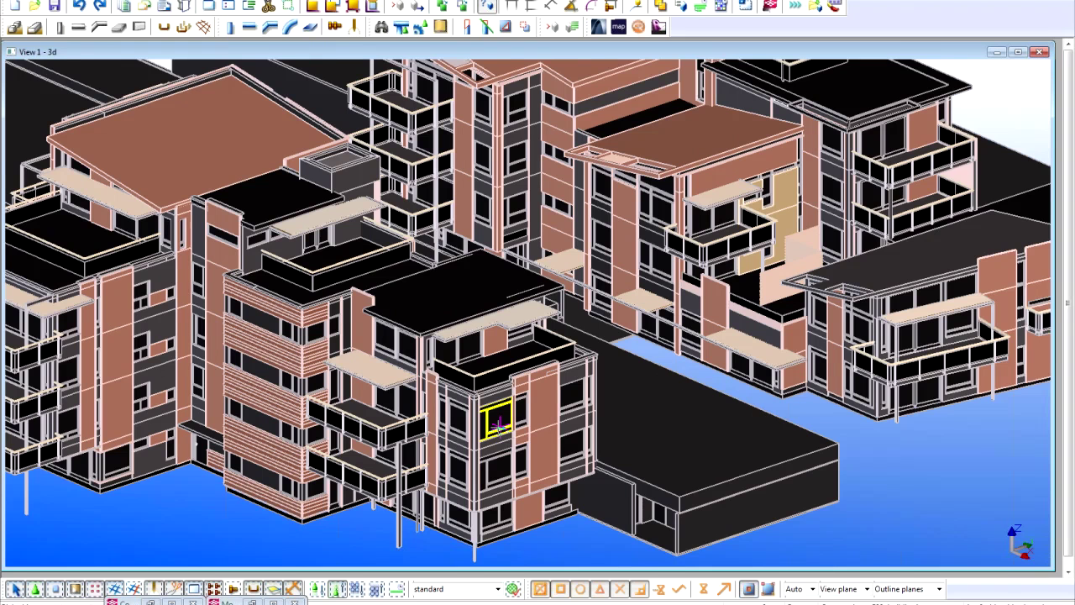
scroll(498, 424, up, 1)
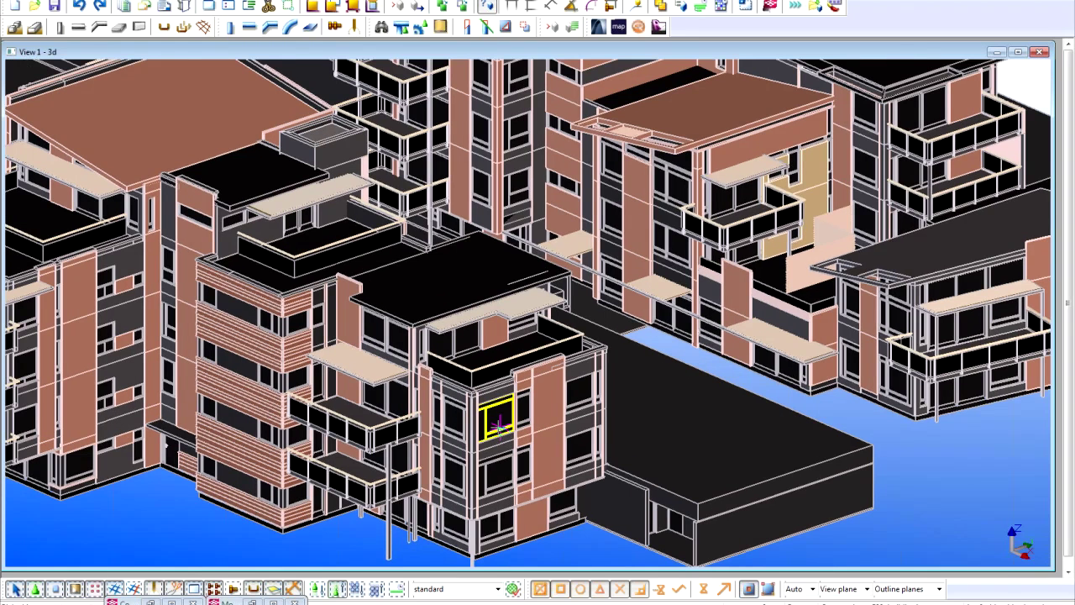
scroll(498, 424, up, 2)
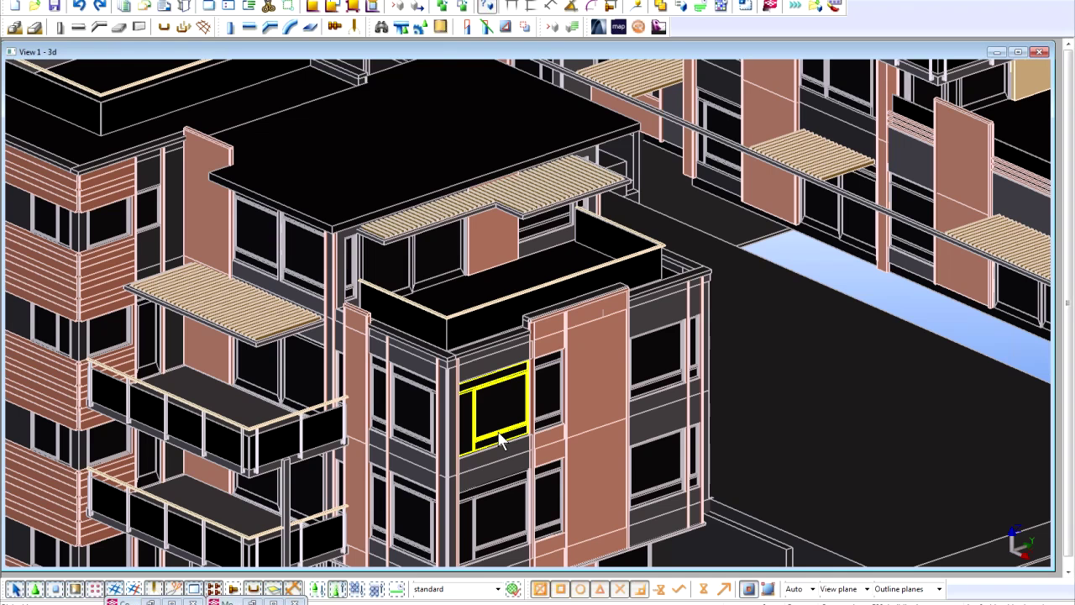
Step: Inquire the window object and highlight its six IFCWINDOW lining and style properties
scroll(498, 437, up, 1)
click(498, 436)
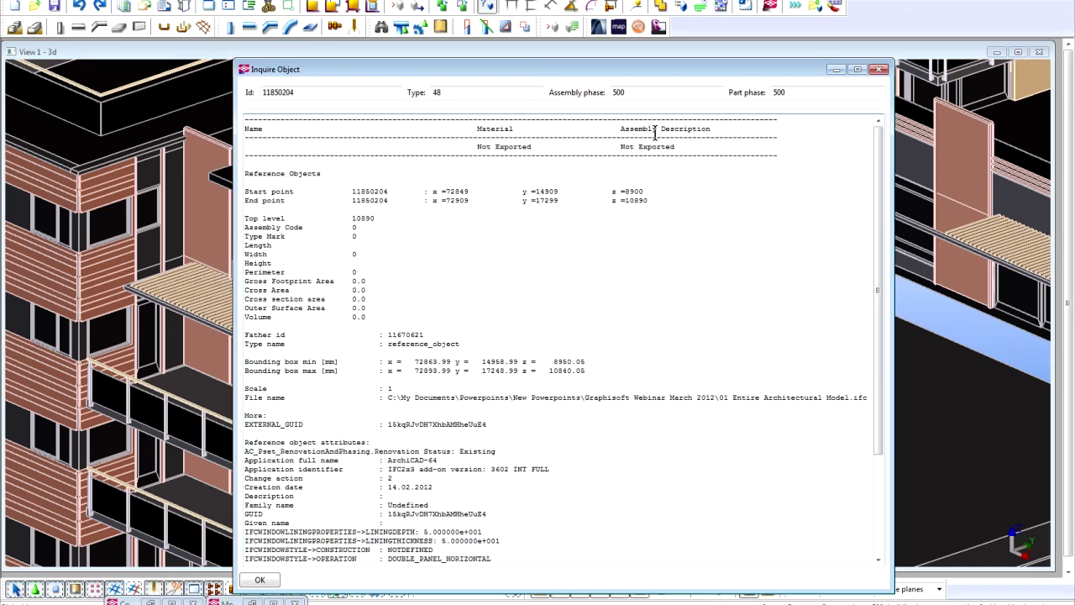
scroll(654, 130, down, 5)
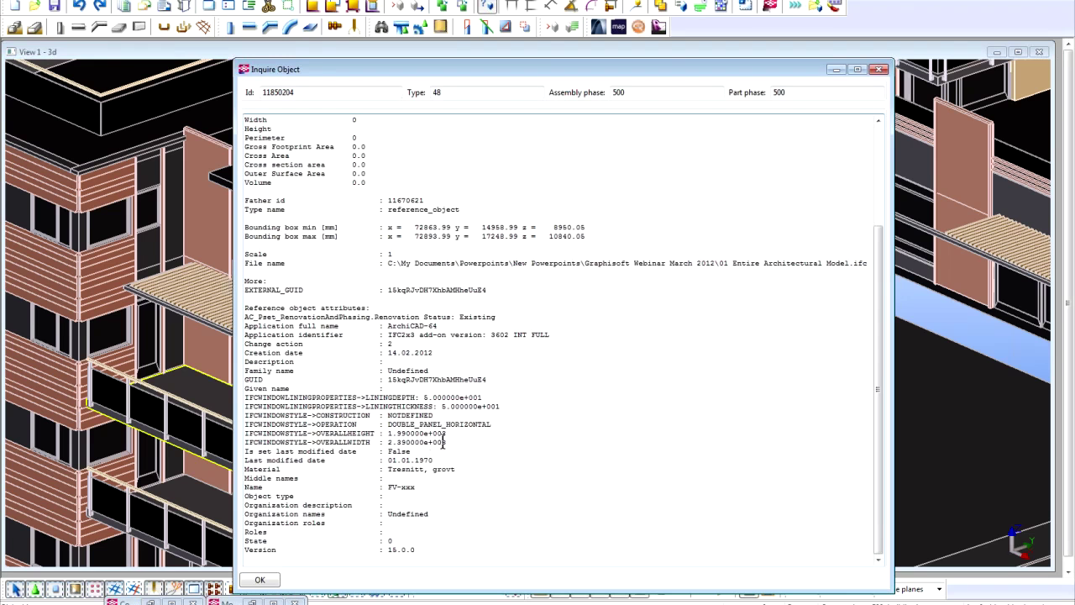
drag(446, 443, 237, 395)
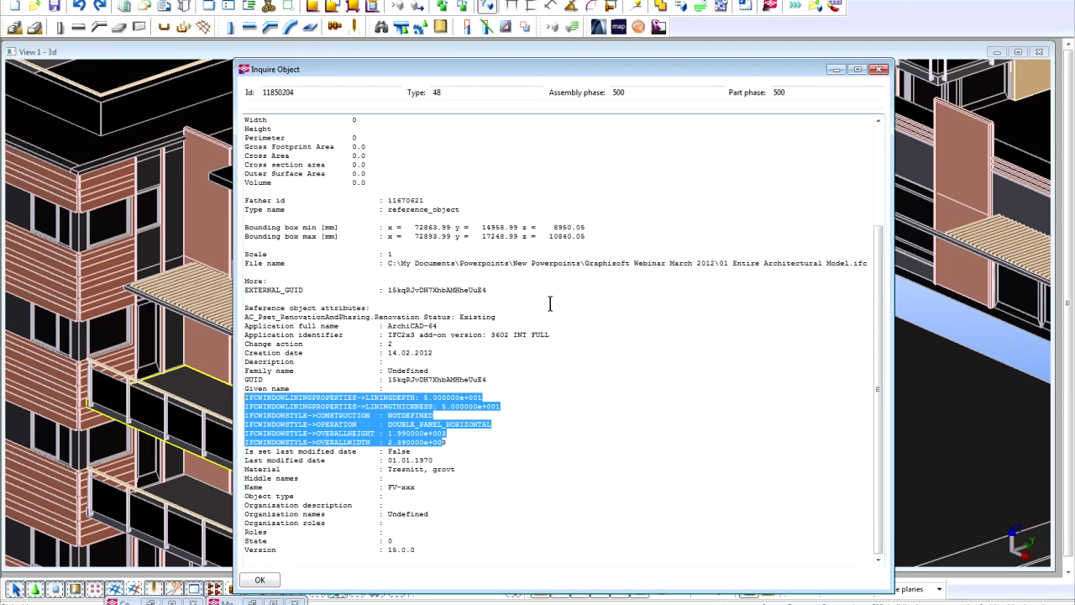
Step: Close the Inquire Object report and zoom back out to the whole building complex
click(879, 70)
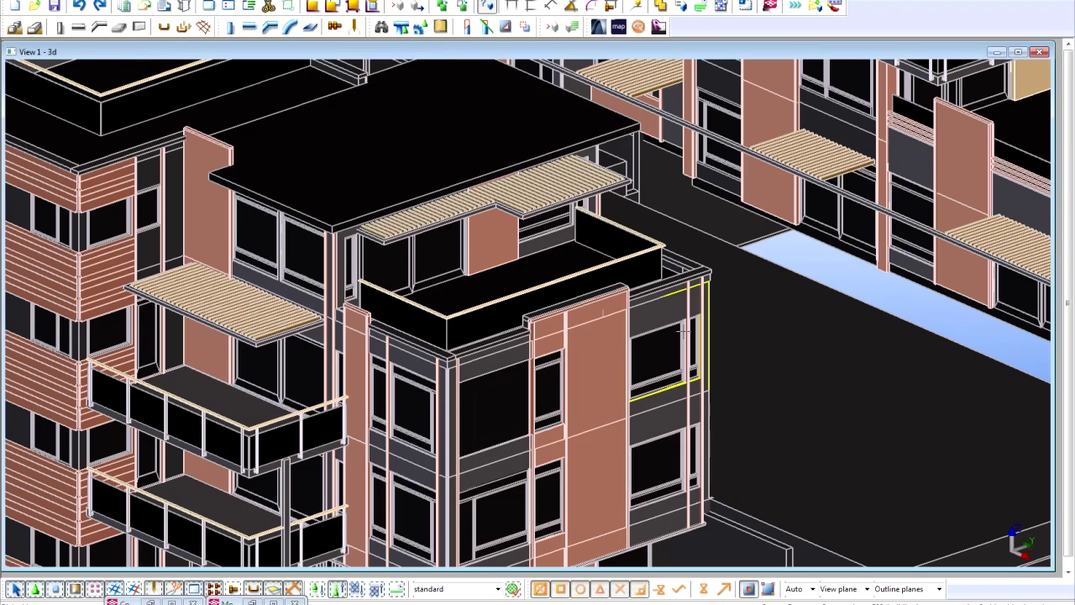
scroll(680, 336, up, 1)
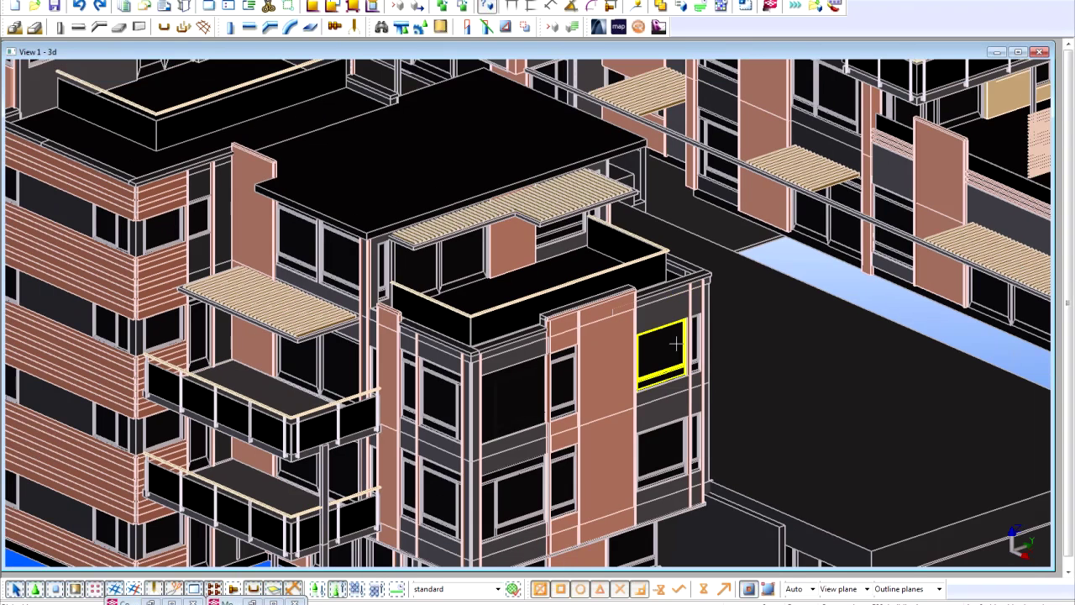
scroll(675, 343, down, 5)
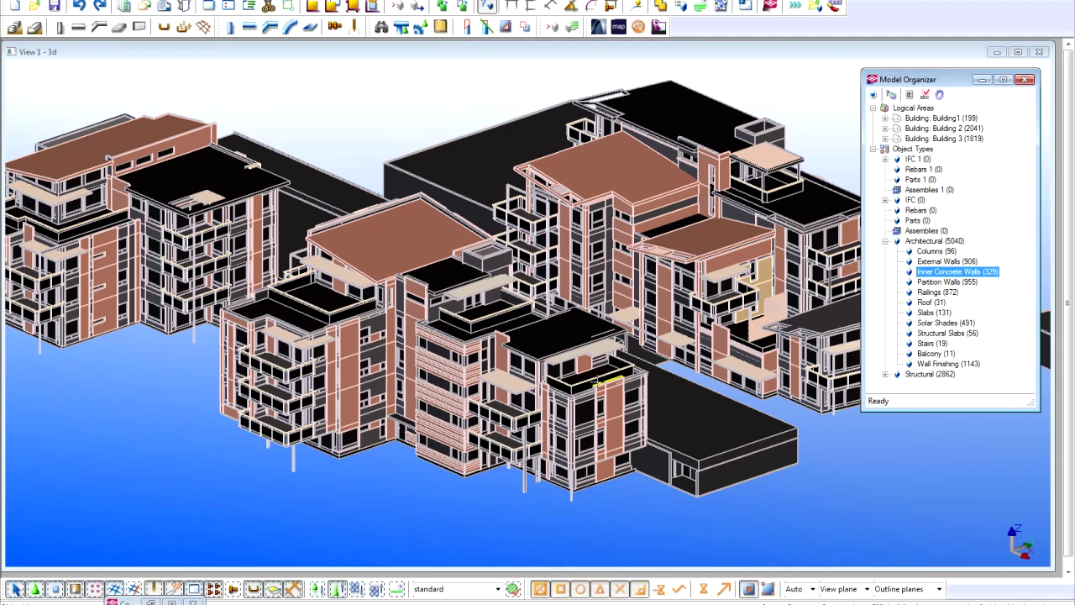
Step: Select Building 1 and its Balcony (11) objects in Model Organizer, then bring up the Report settings
middle_drag(622, 381, 592, 393)
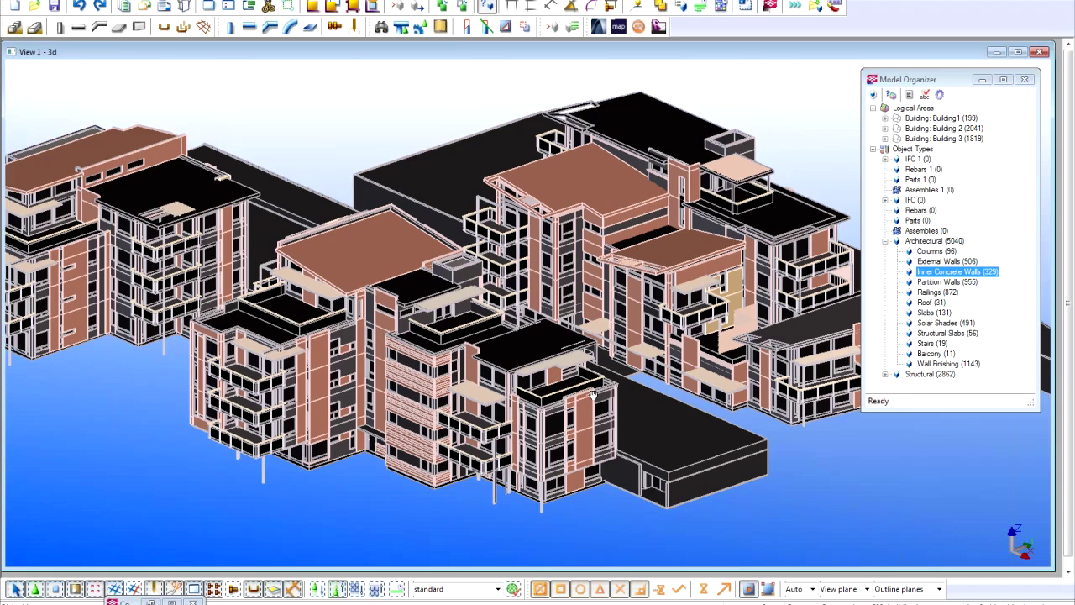
scroll(593, 393, down, 1)
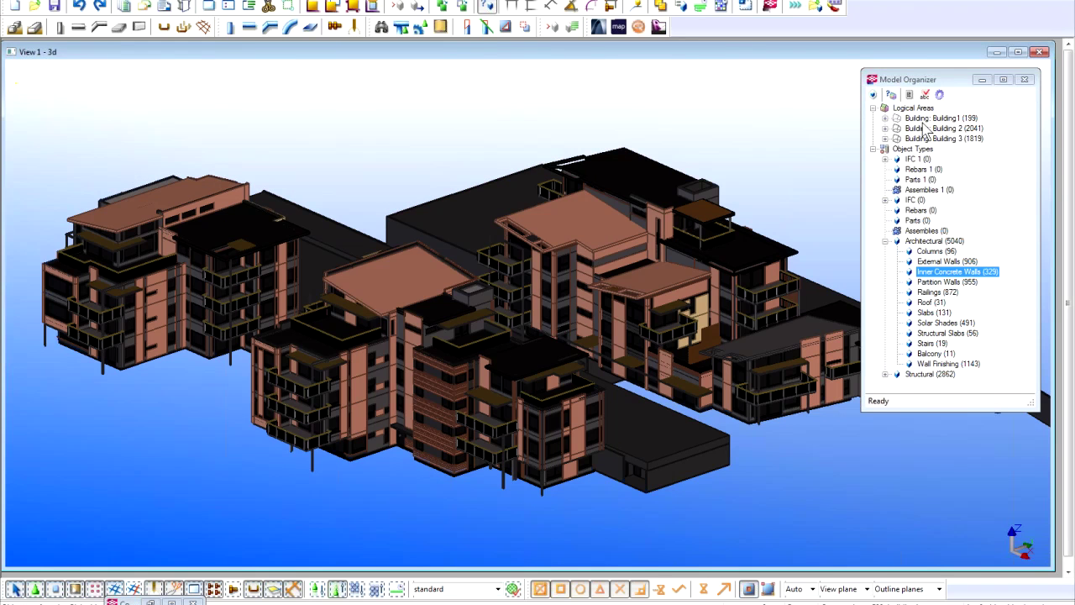
click(936, 118)
ctrl+click(934, 354)
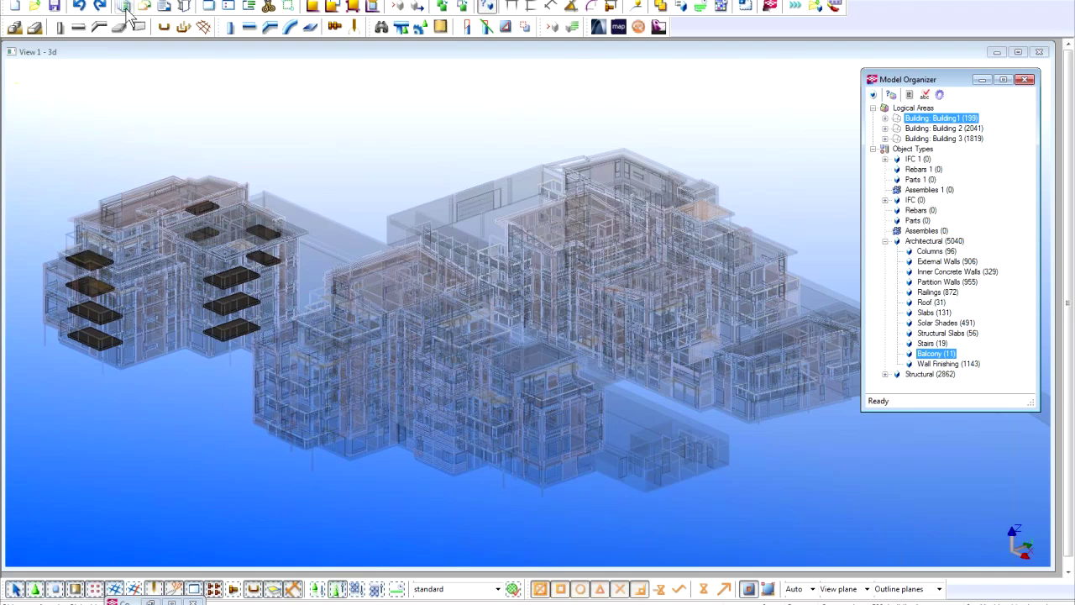
click(124, 7)
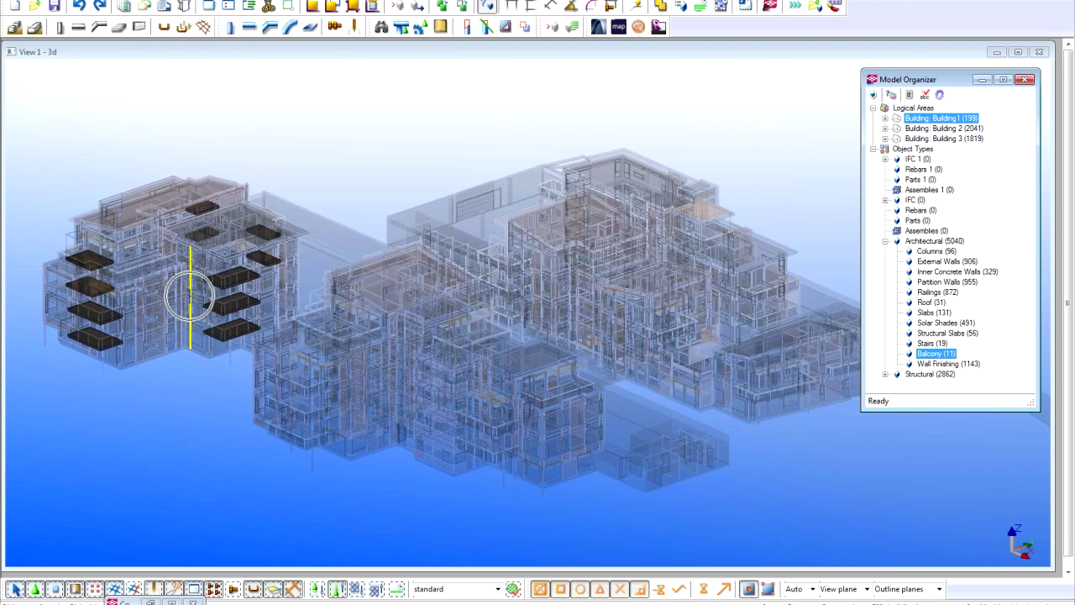
click(124, 7)
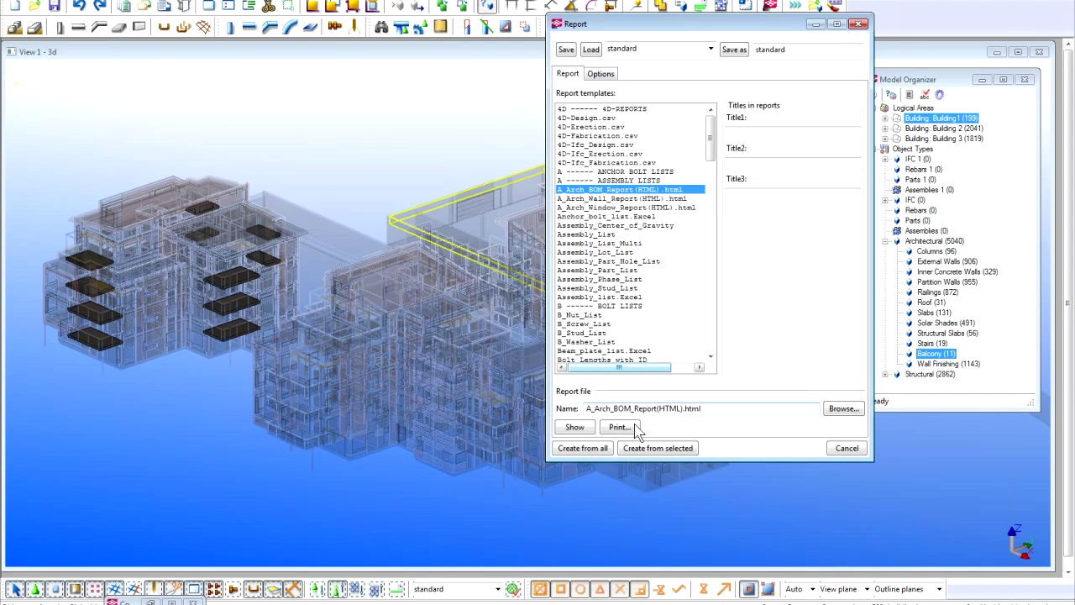
Step: Create the A_Arch_BOM_Report(HTML).html report from only the selected balconies
click(647, 448)
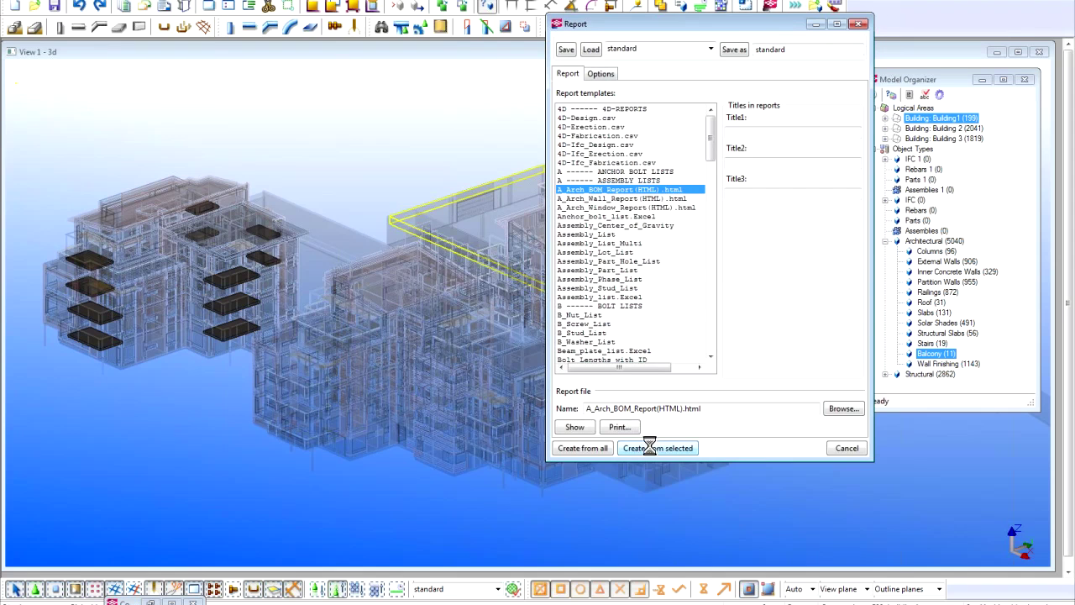
click(652, 449)
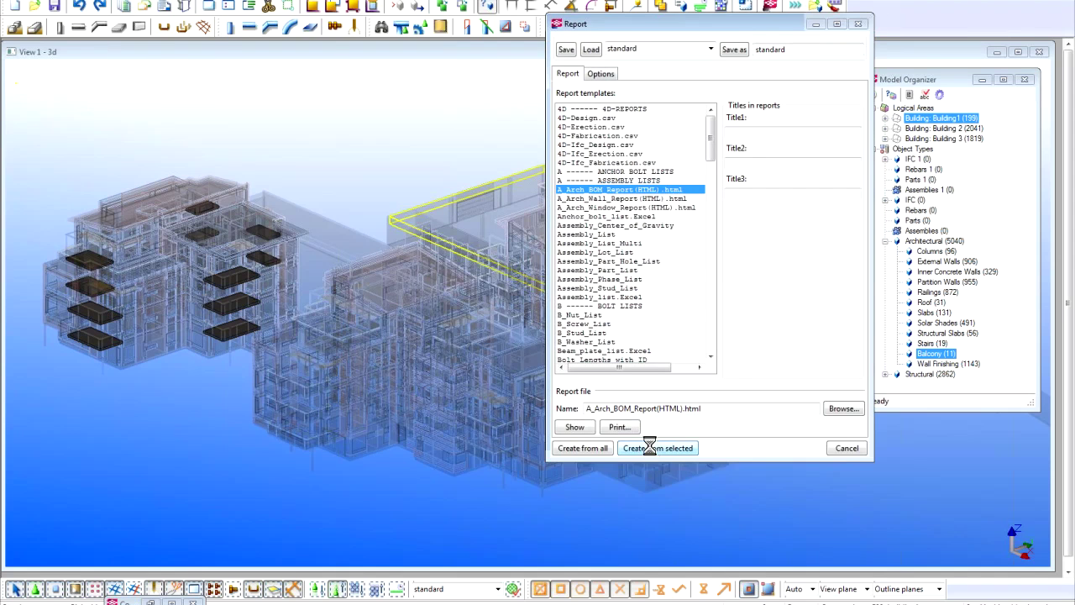
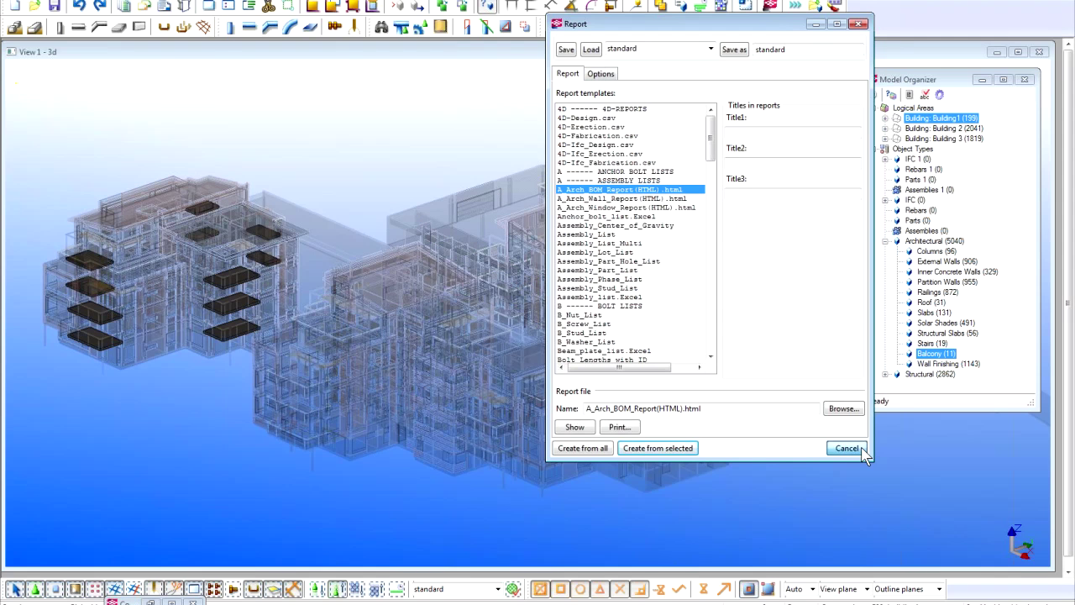
Step: Cancel the Report dialog, switch to shaded rendering, and close the Reference Models list
click(863, 449)
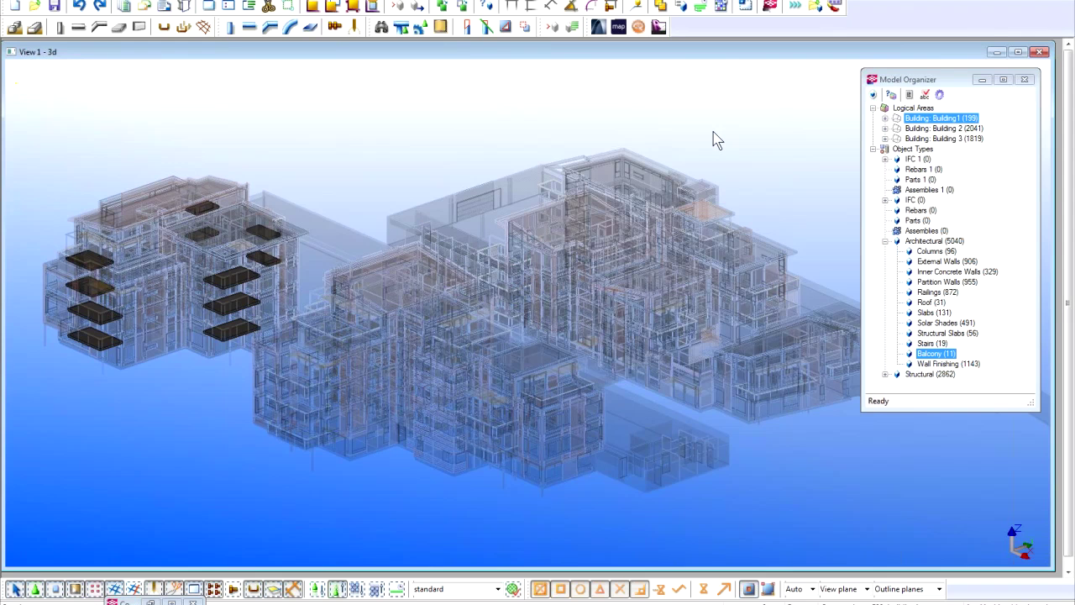
click(717, 140)
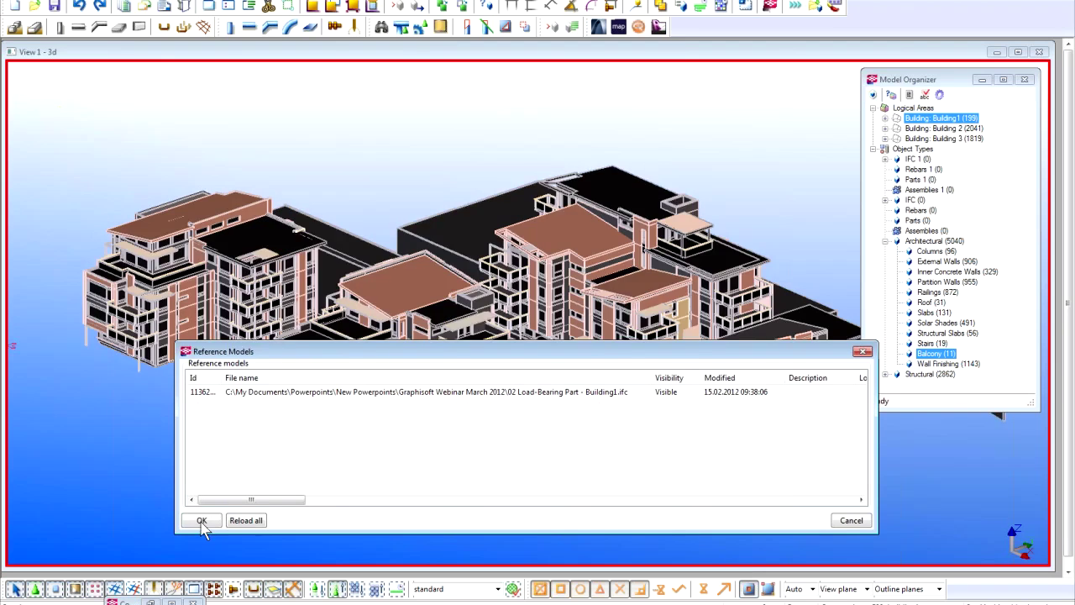
click(850, 520)
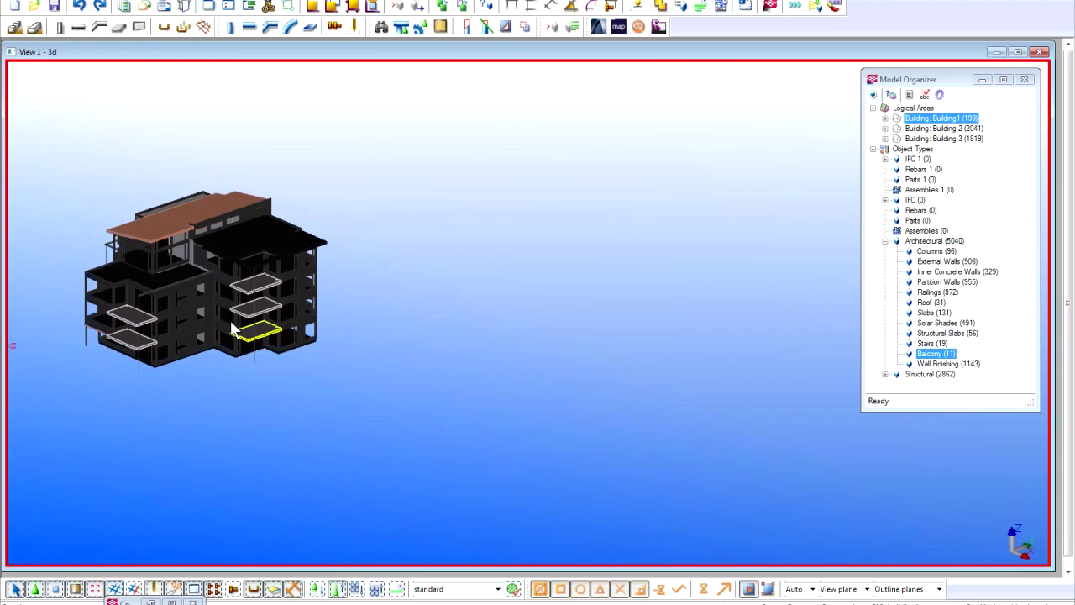
Step: Center Building 1 in the 3D view and zoom in on it
middle_drag(185, 307, 433, 329)
scroll(435, 333, up, 2)
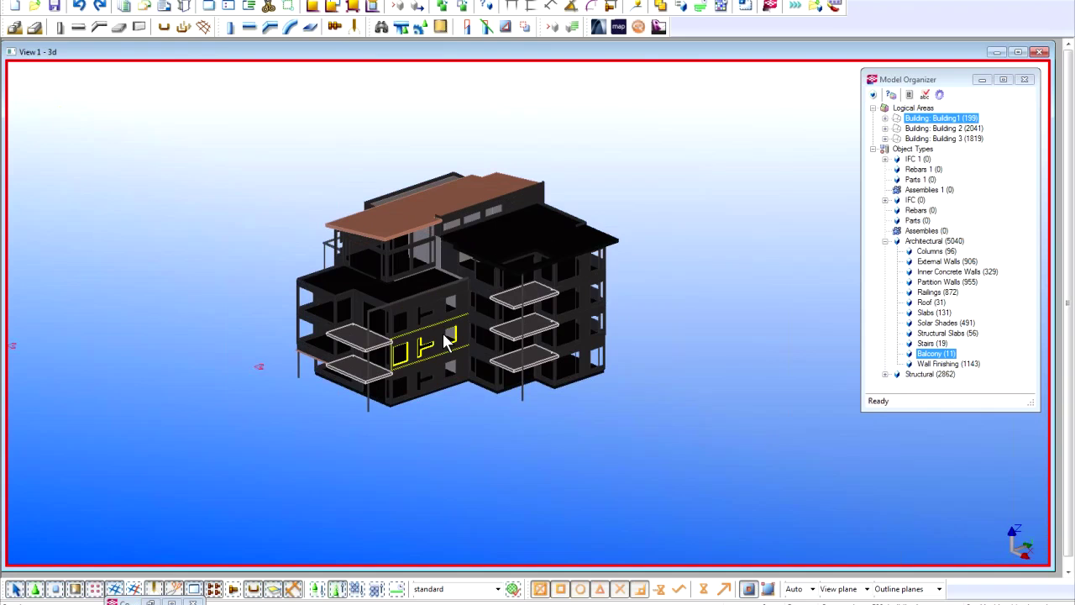
scroll(447, 338, up, 2)
scroll(451, 333, up, 2)
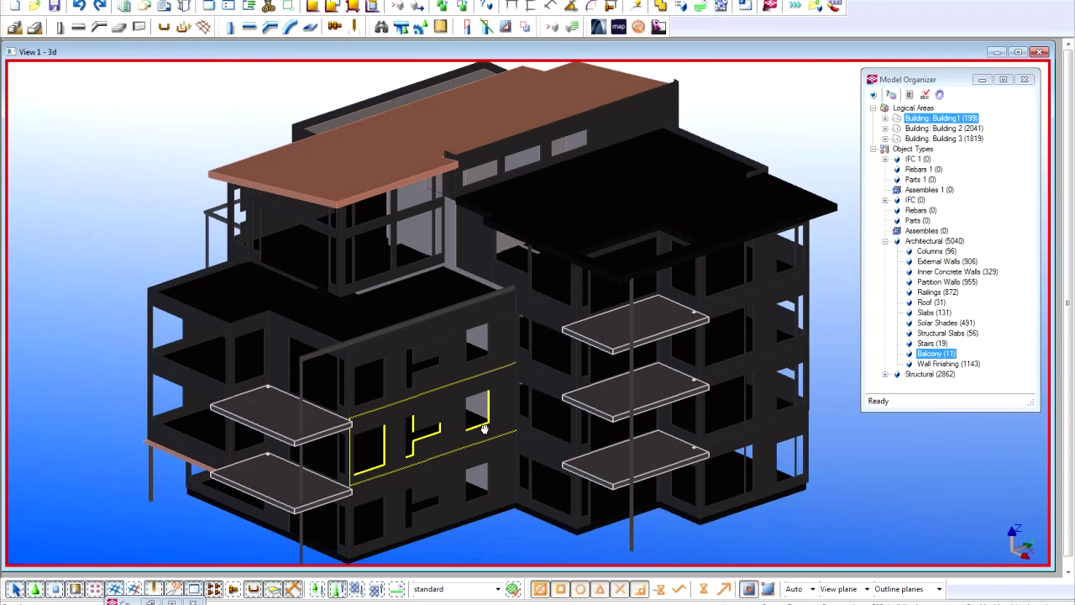
scroll(483, 429, down, 1)
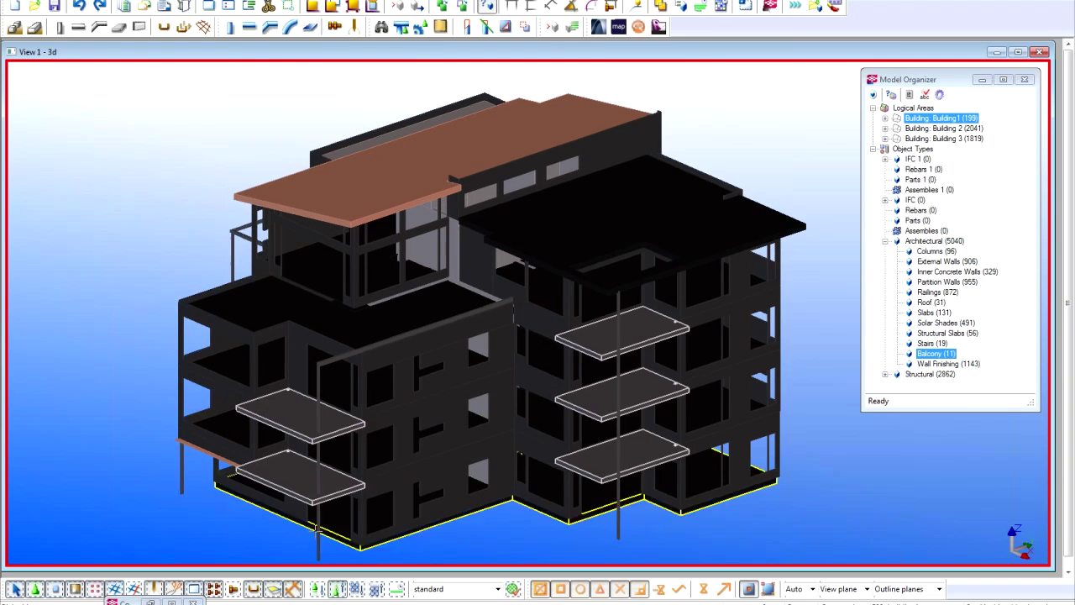
click(320, 542)
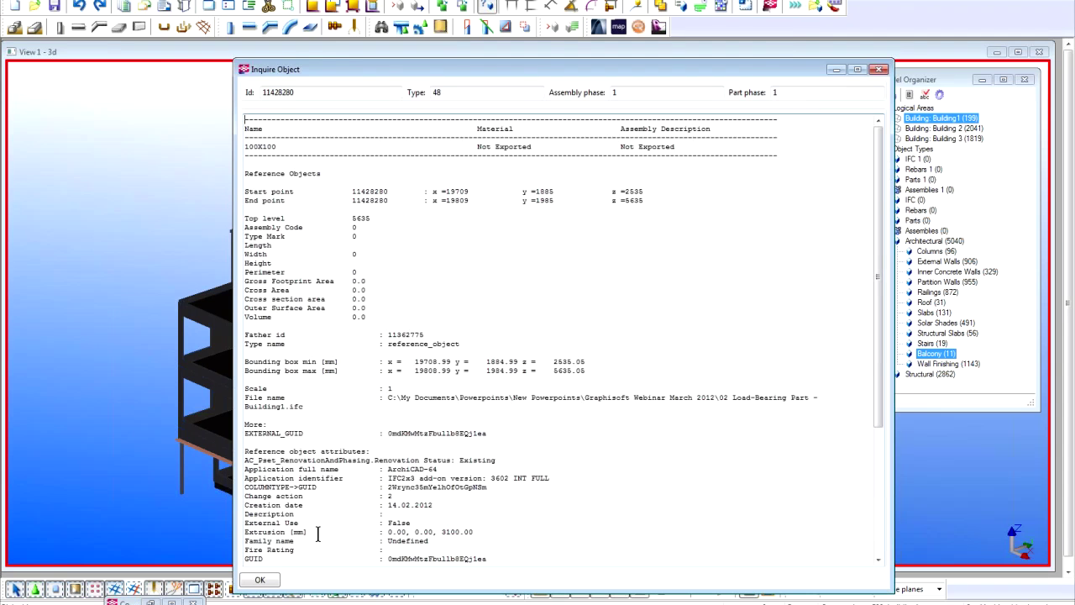
scroll(585, 468, down, 4)
scroll(585, 468, down, 3)
drag(420, 499, 245, 479)
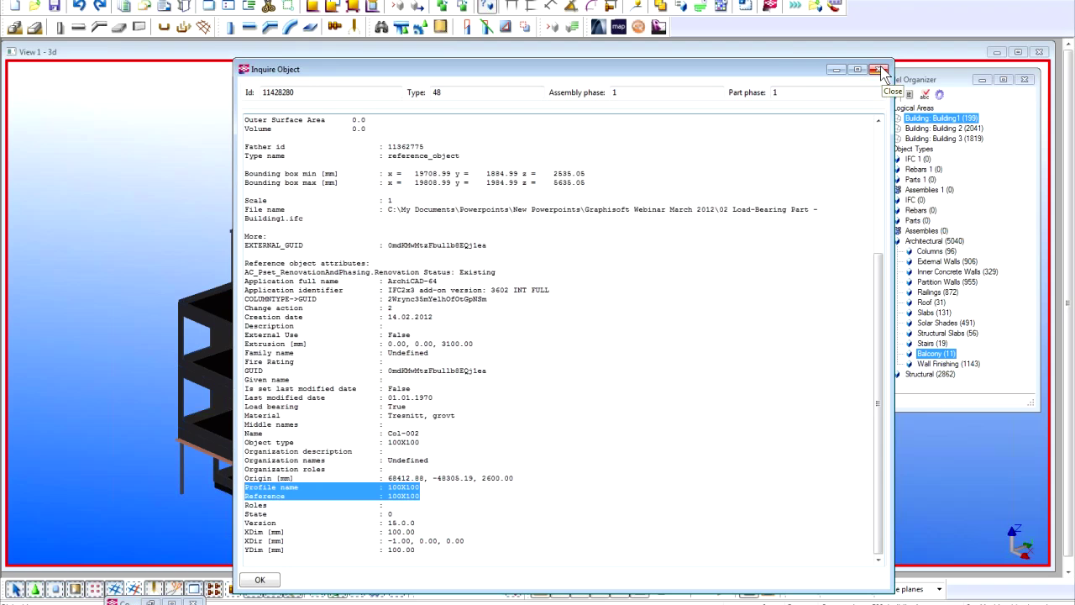
click(879, 69)
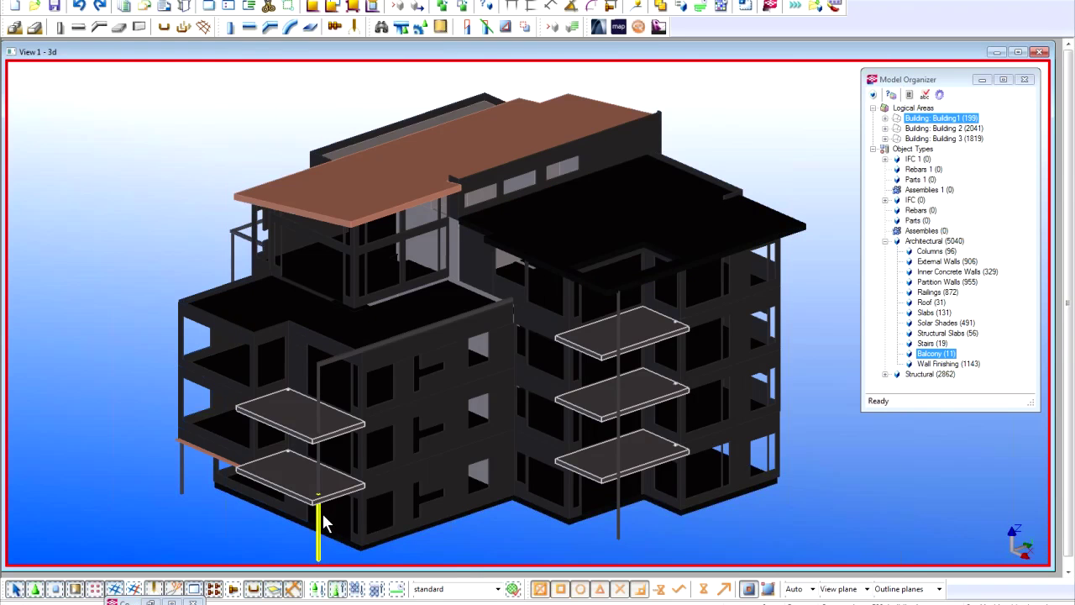
Step: Convert the lower-left balcony slab and its column into native parts SLAB 220*3000 and COLUMN 100*100
middle_drag(325, 503, 329, 445)
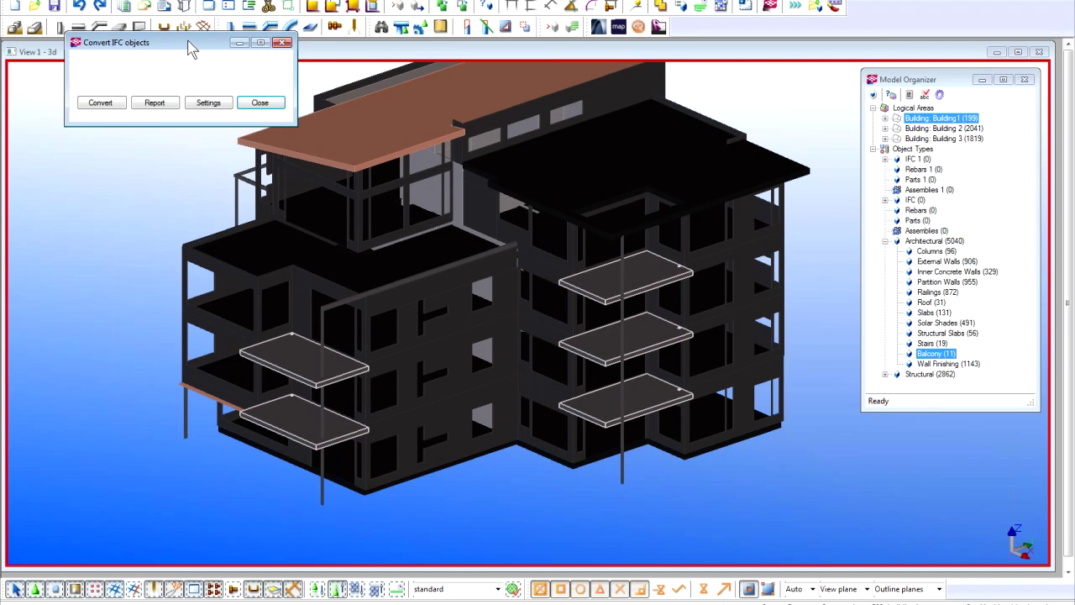
drag(190, 51, 144, 122)
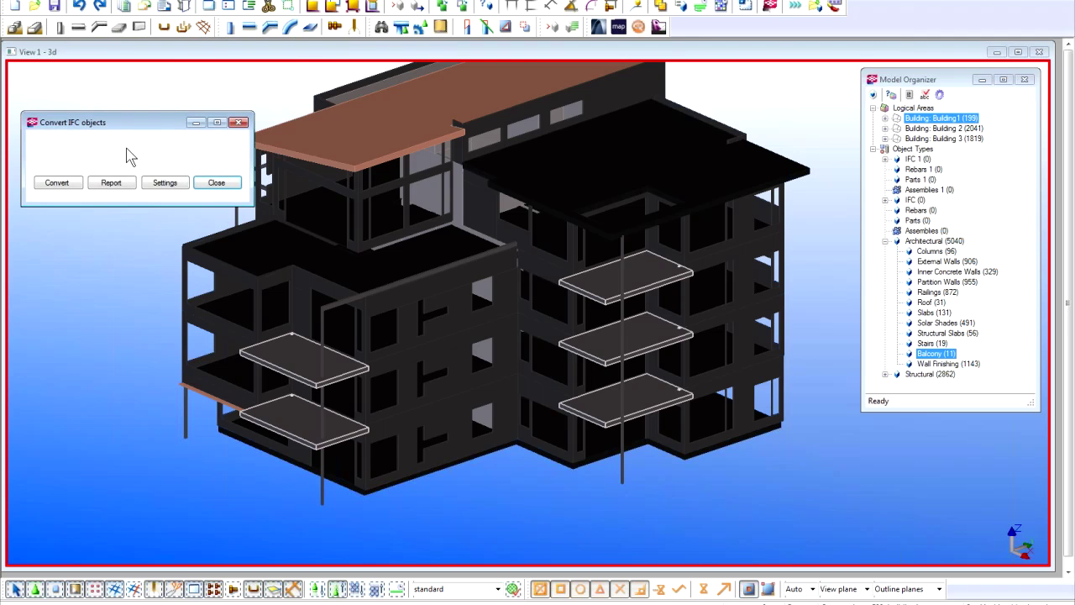
click(294, 437)
click(294, 437)
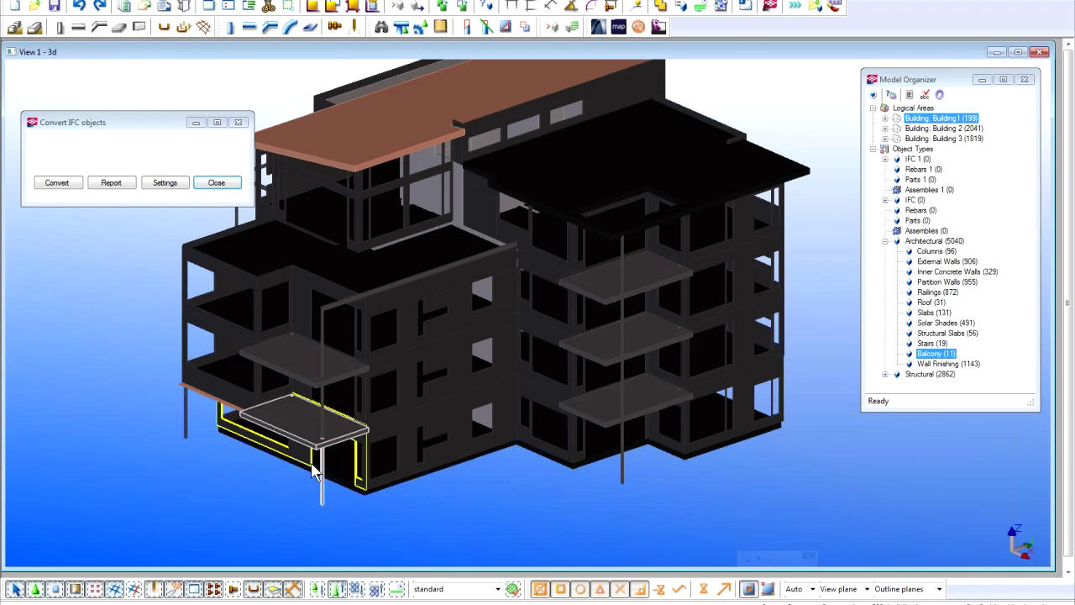
scroll(313, 472, up, 2)
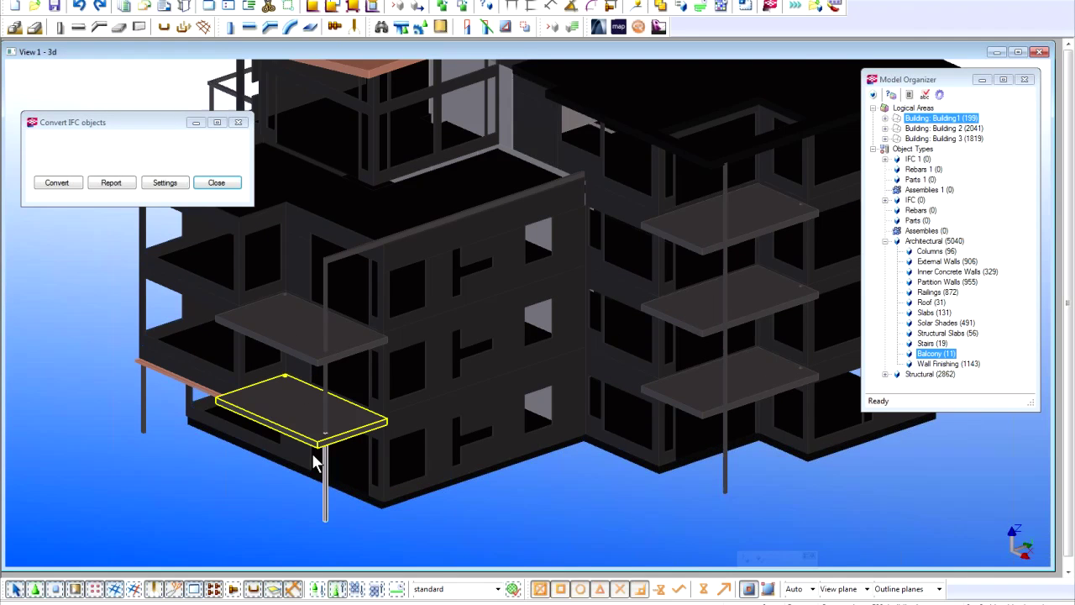
scroll(315, 461, up, 2)
click(63, 187)
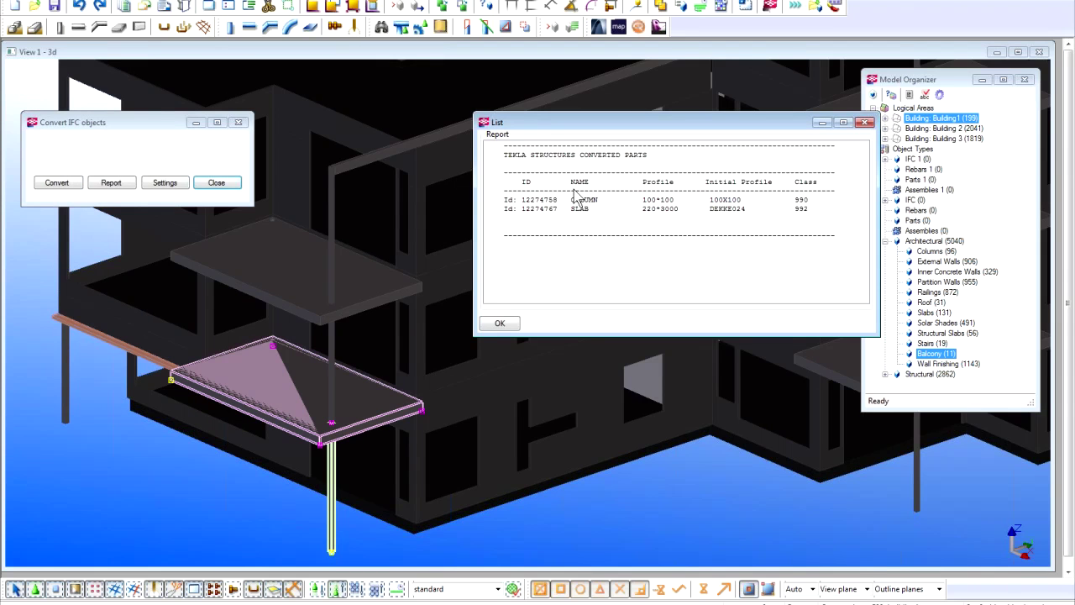
click(499, 324)
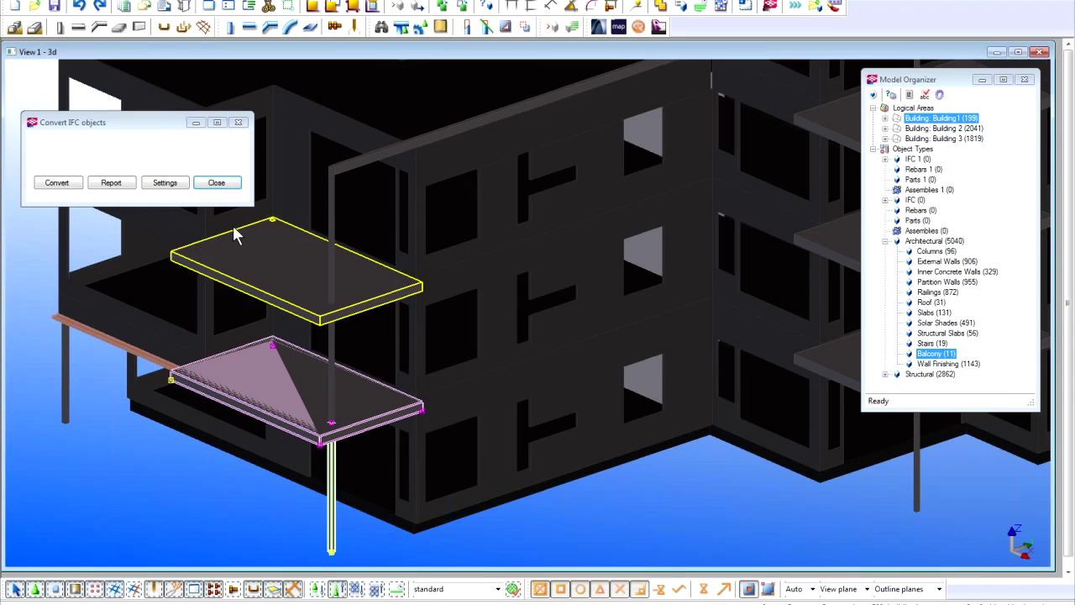
click(224, 192)
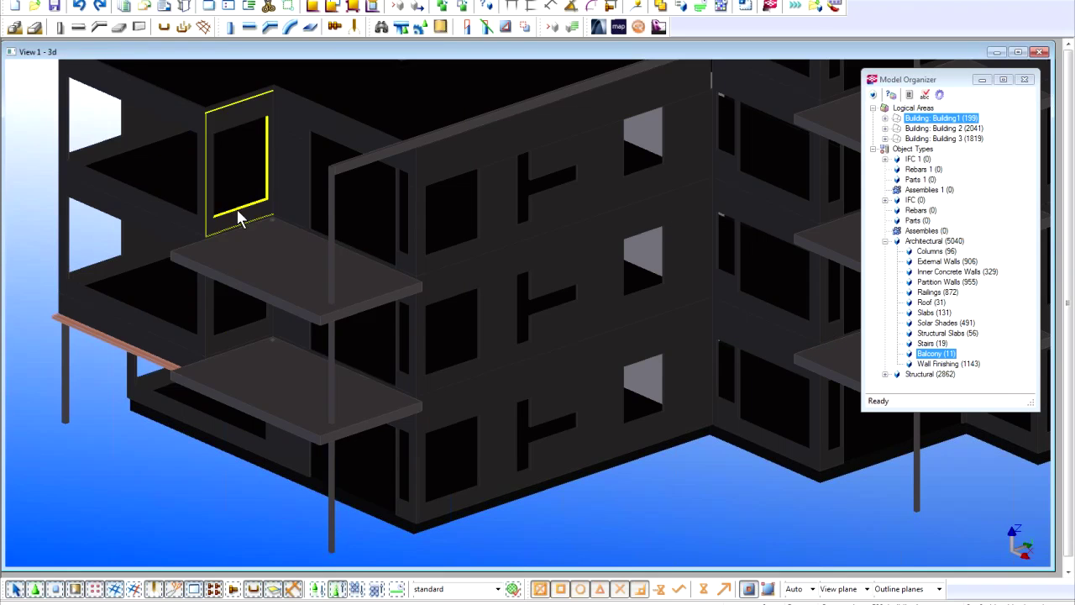
Step: Load the saved STRUCTURAL view properties and apply them to the 3D view
click(605, 498)
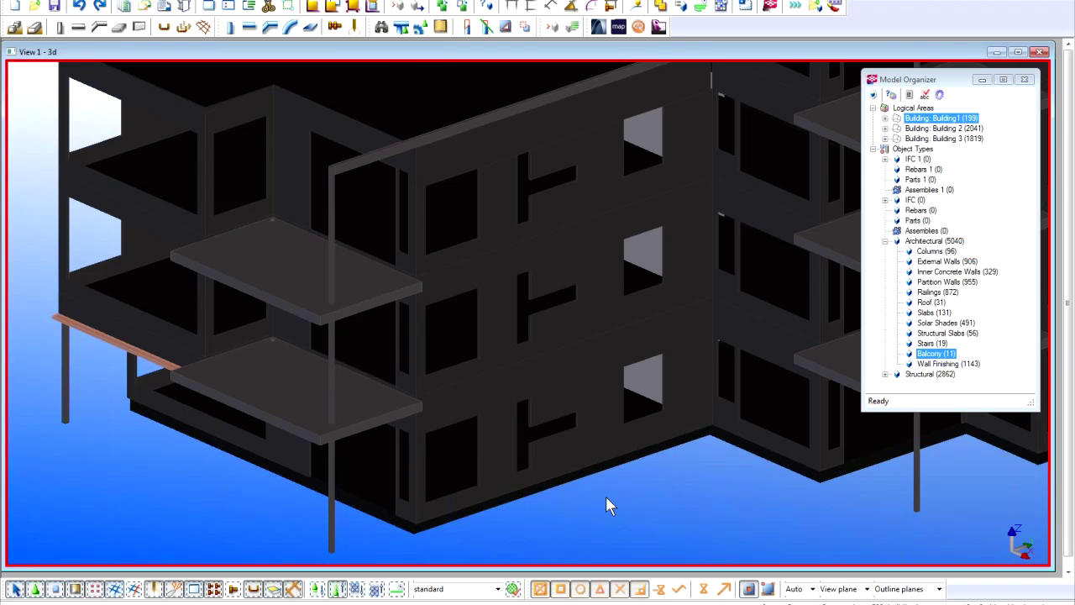
double_click(611, 505)
click(302, 87)
click(142, 99)
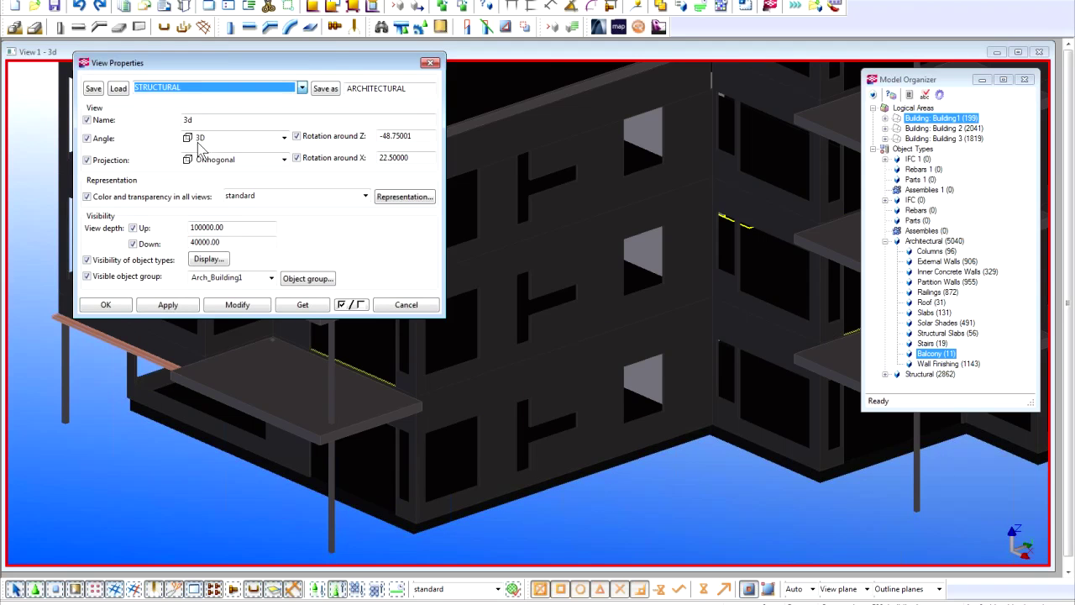
click(126, 92)
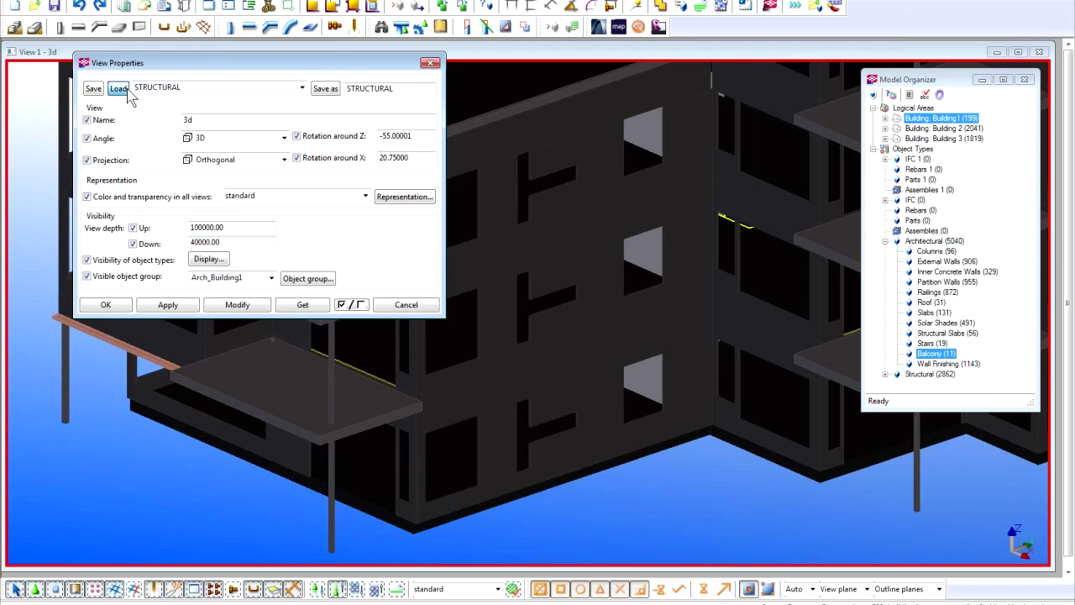
click(239, 309)
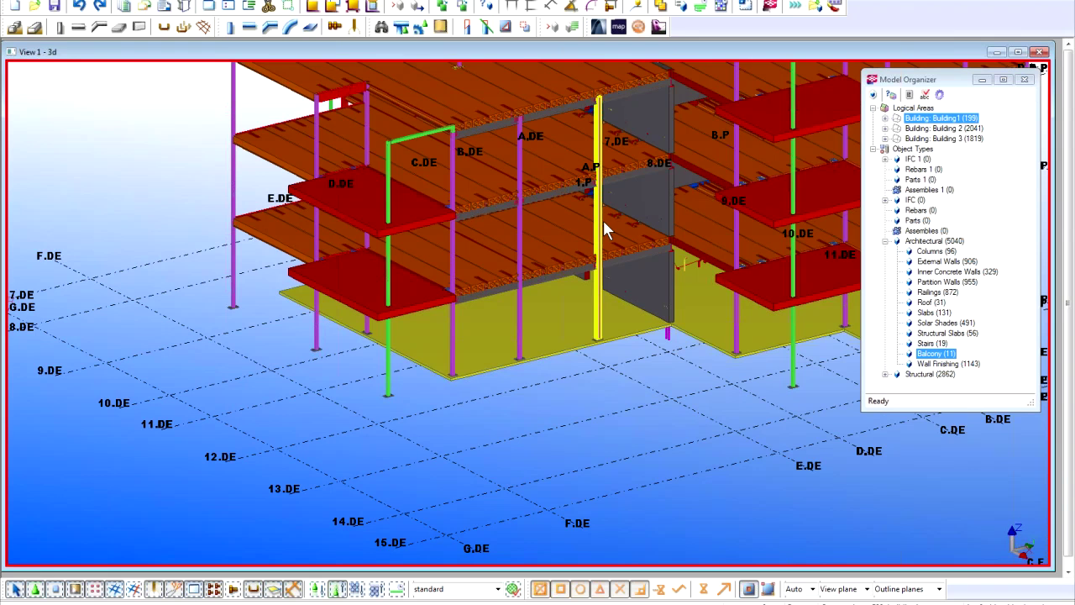
Step: Zoom around the slabs, then fit the whole structural model in view
scroll(456, 400, down, 3)
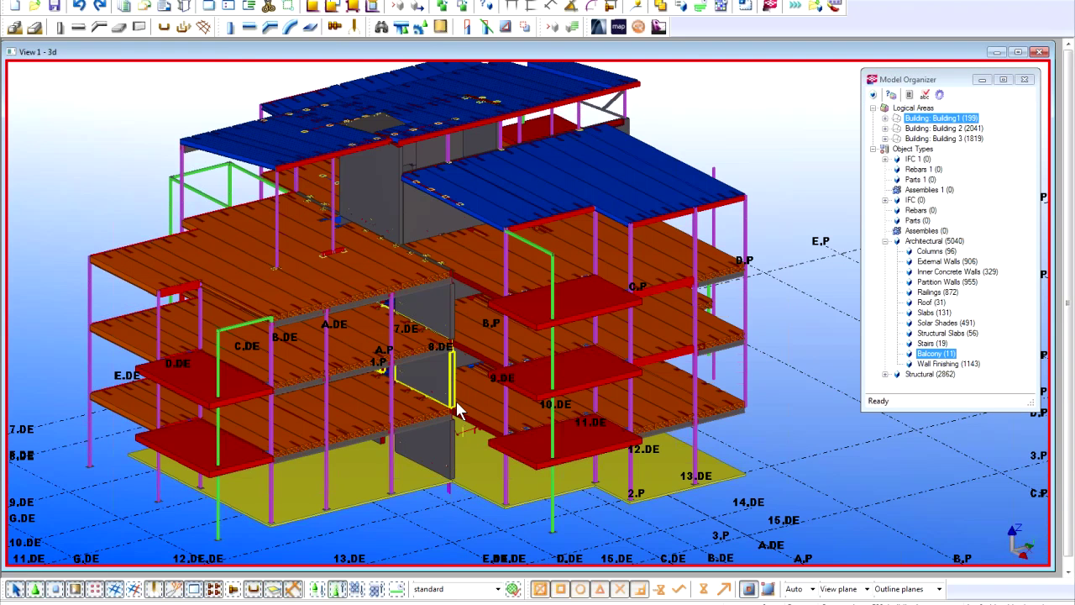
scroll(389, 445, up, 3)
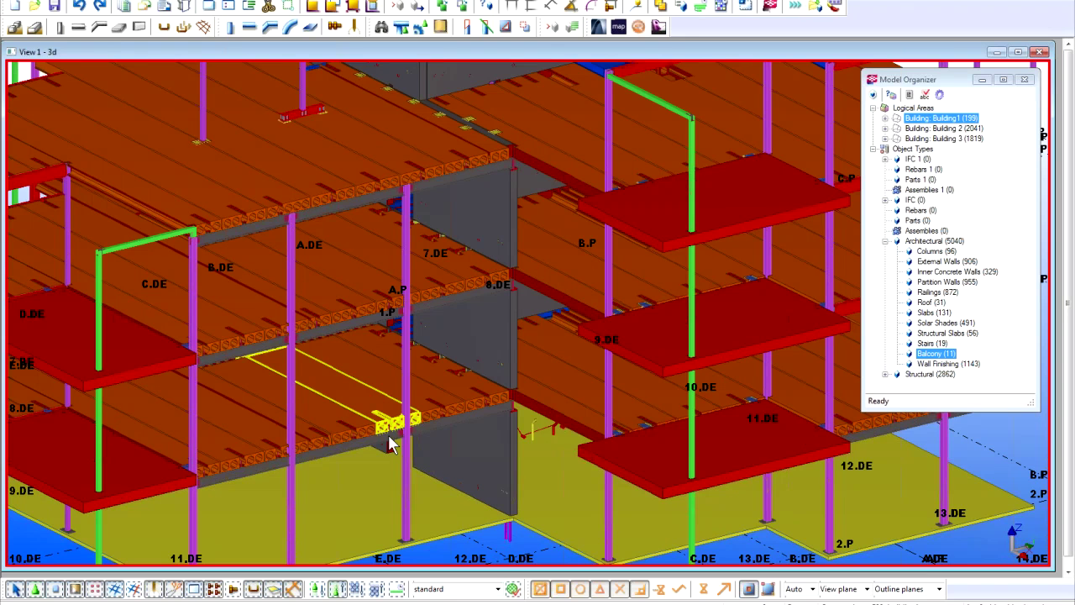
scroll(388, 445, up, 2)
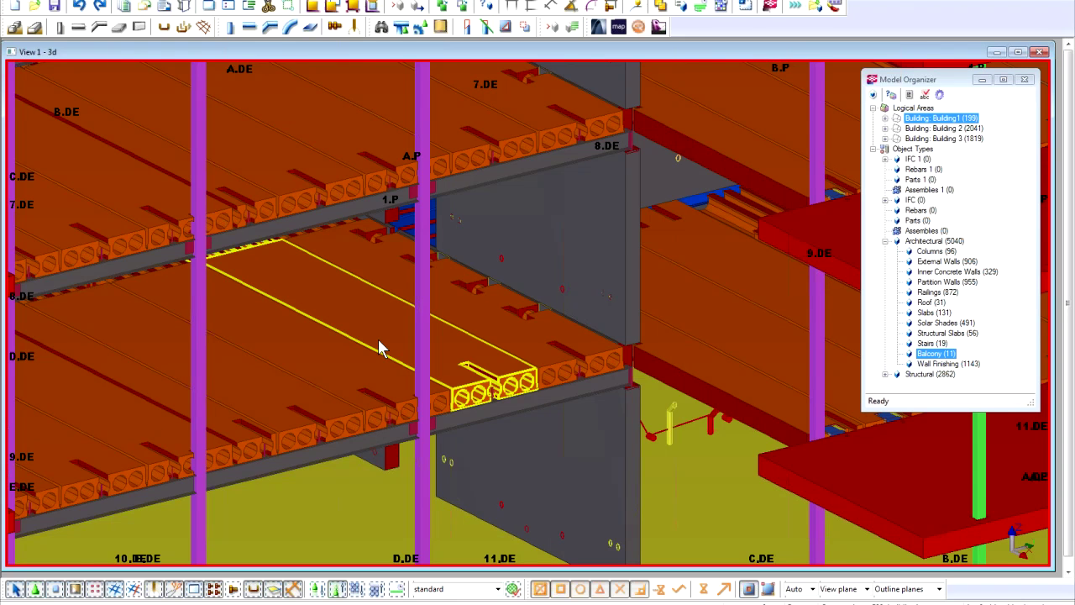
scroll(380, 349, down, 1)
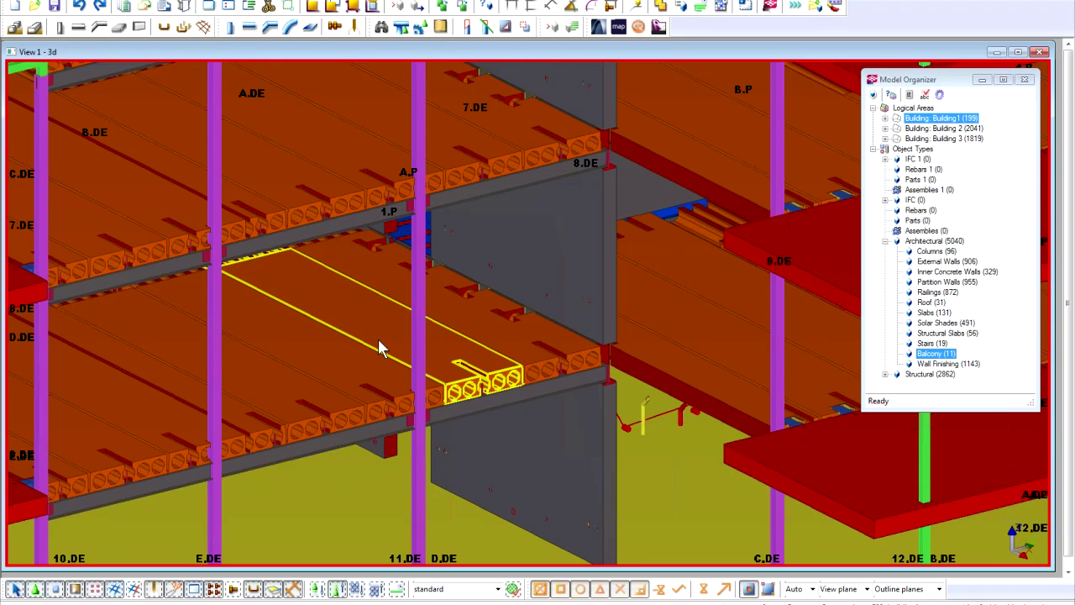
key(Home)
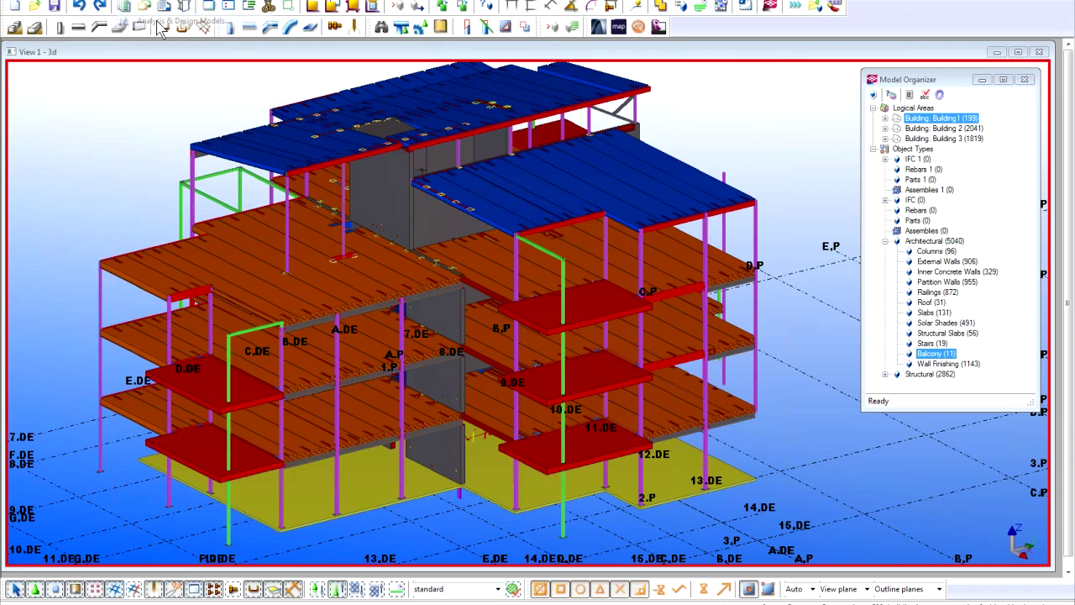
Step: Review the beam's analysis position settings, keeping the neutral axis, and cancel unchanged
click(162, 28)
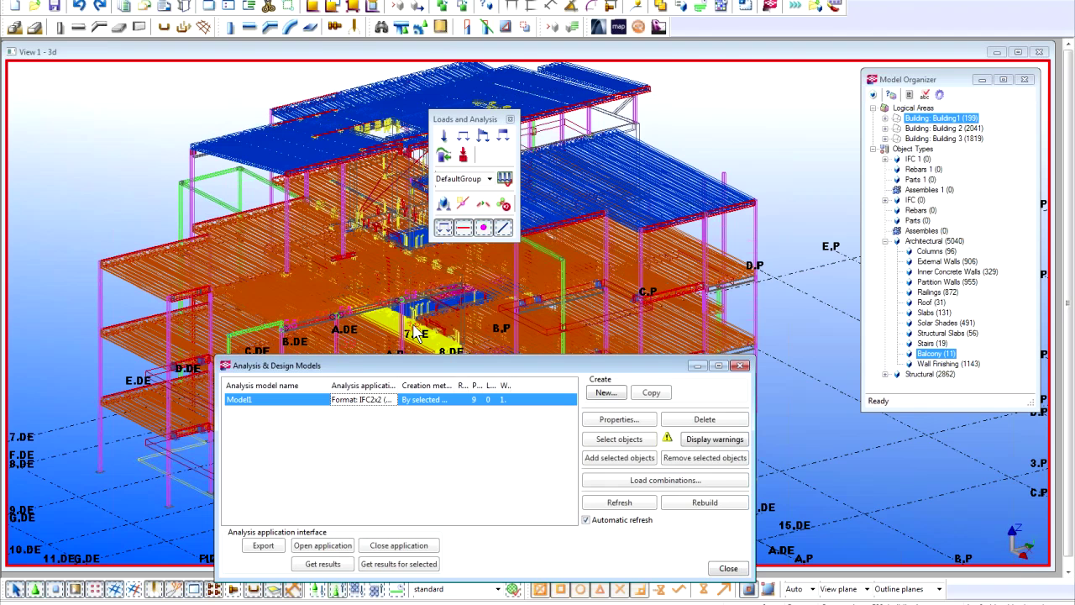
scroll(244, 299, up, 3)
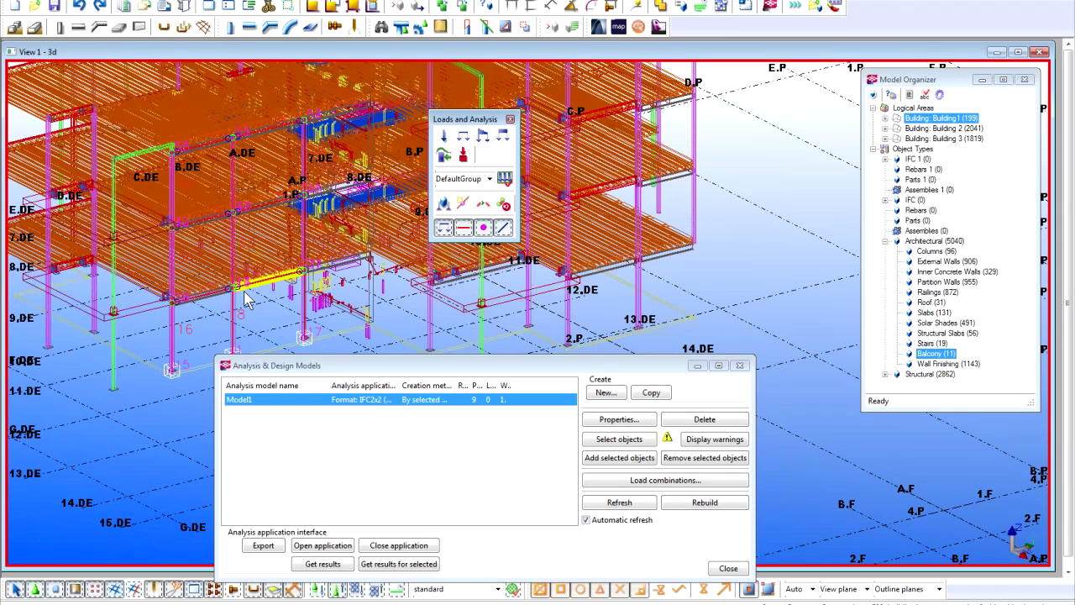
scroll(243, 298, up, 5)
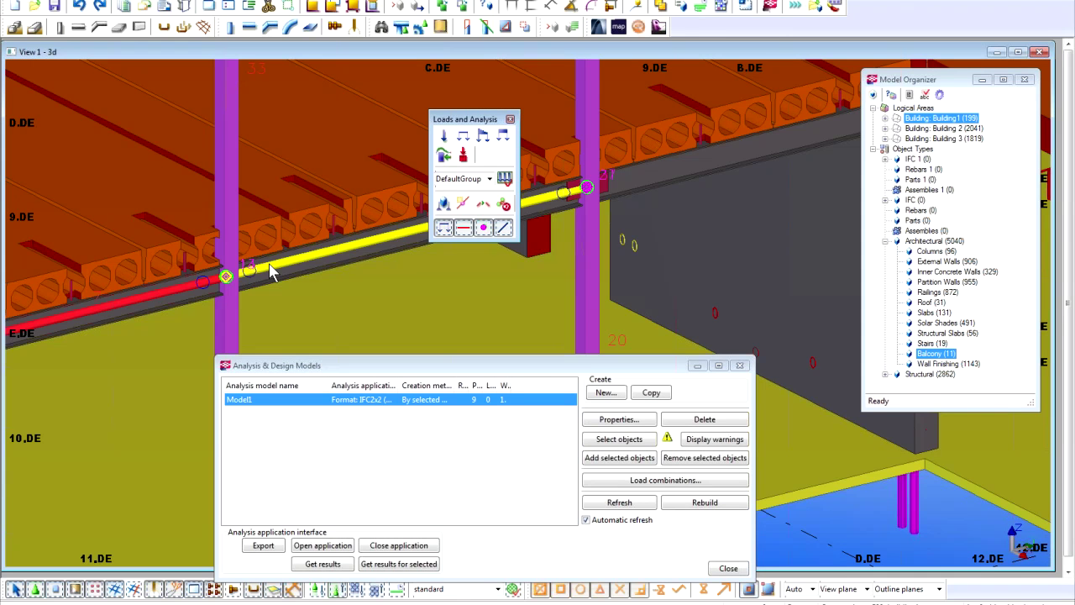
ctrl+middle_drag(270, 269, 289, 277)
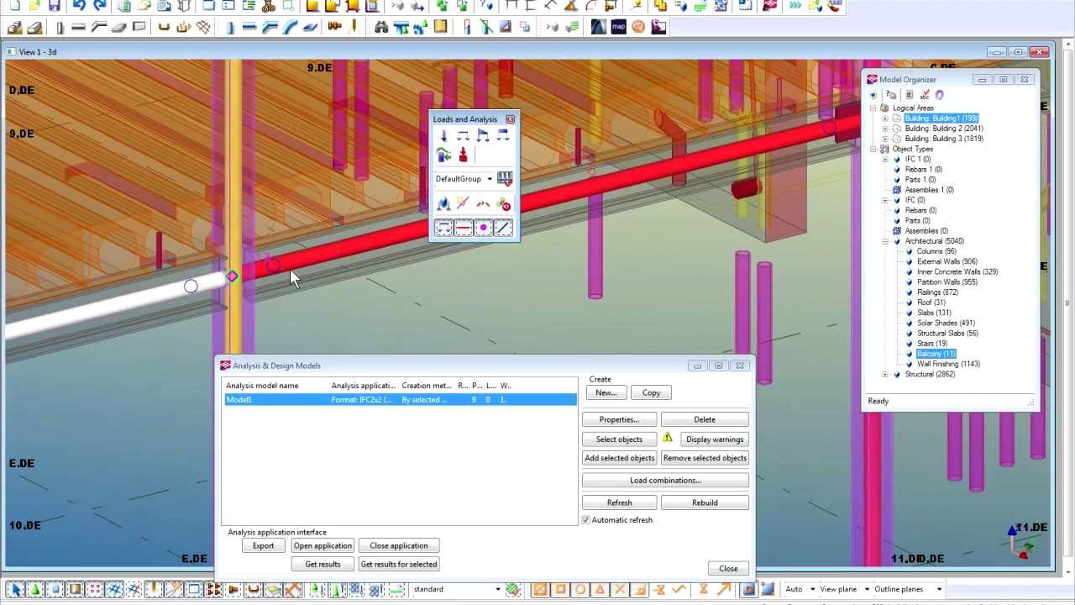
double_click(291, 272)
click(815, 165)
click(784, 186)
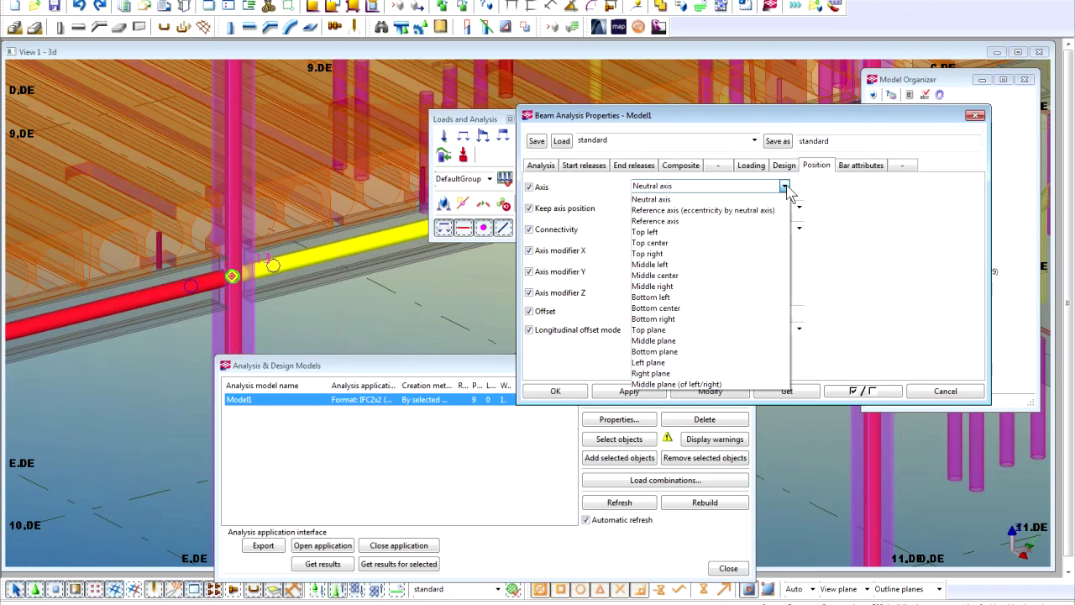
click(949, 396)
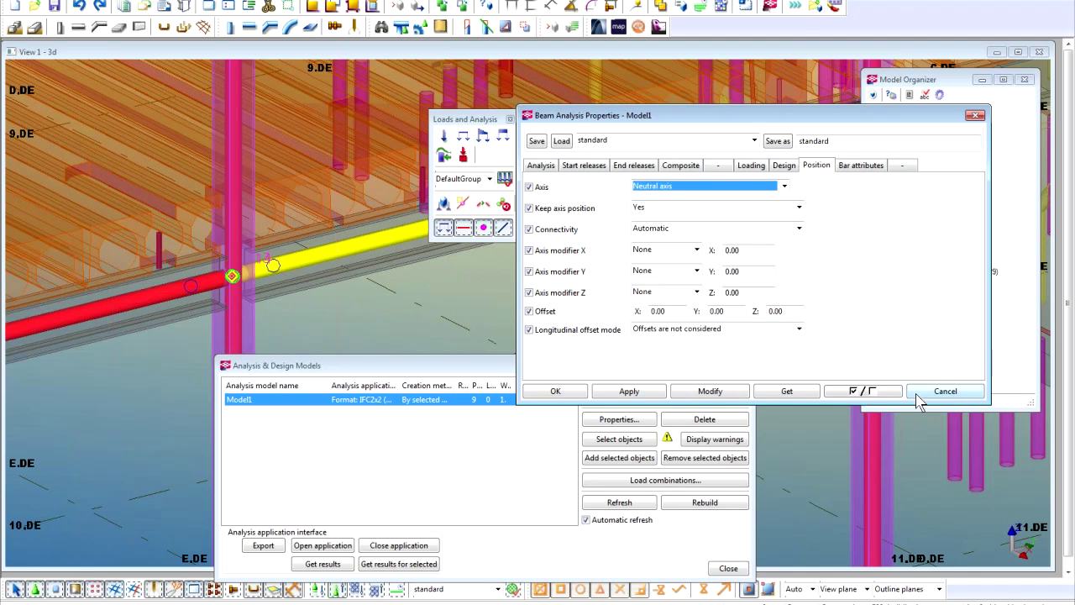
click(925, 400)
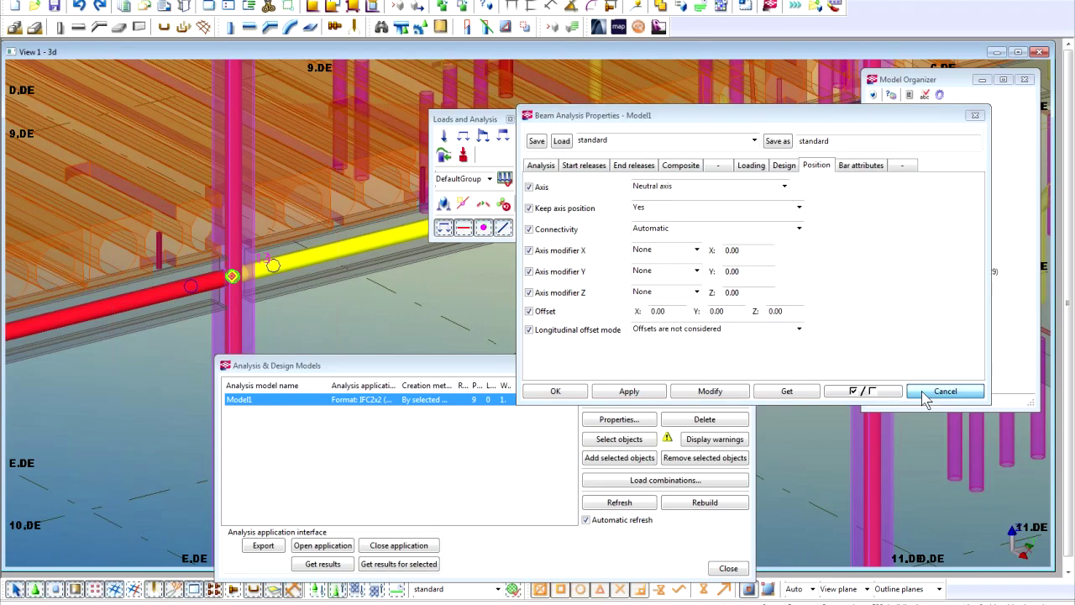
Step: Keep IFC2x2 (TS15) as the analysis model's application format and close Analysis & Design Models
click(610, 424)
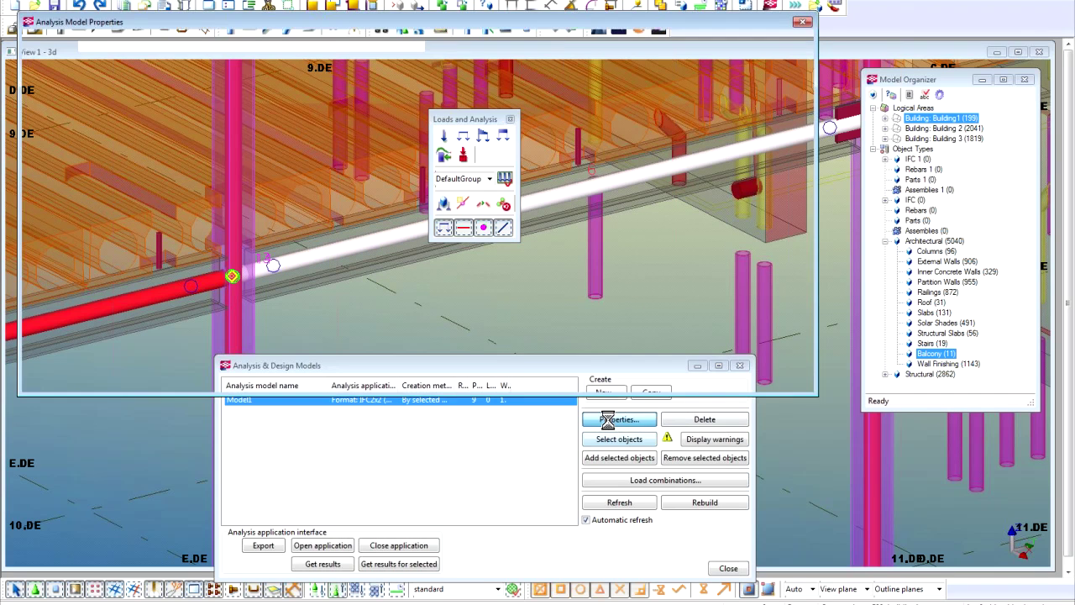
click(357, 174)
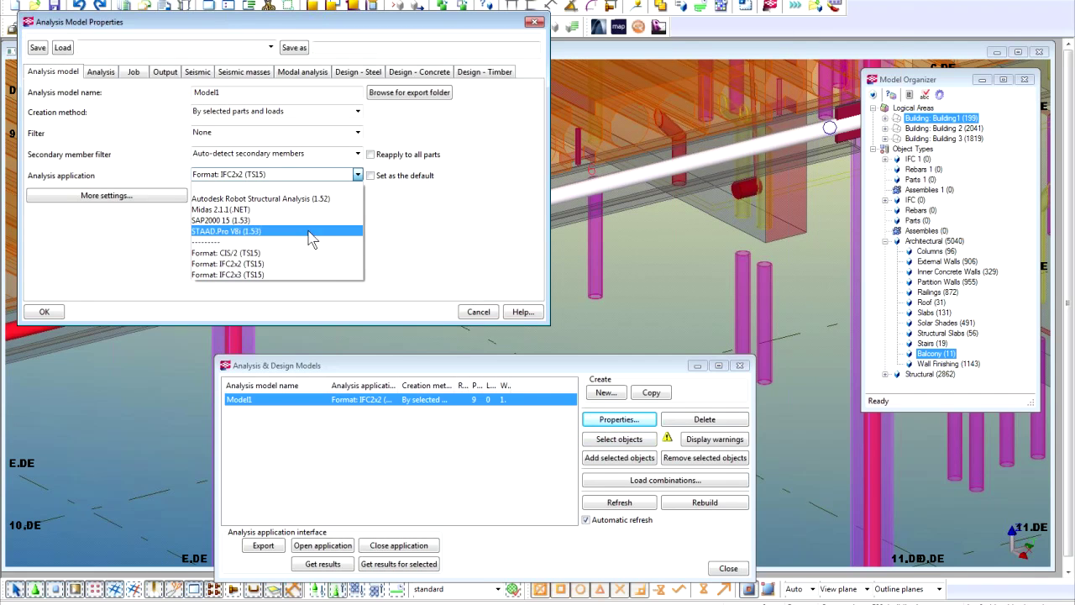
click(488, 316)
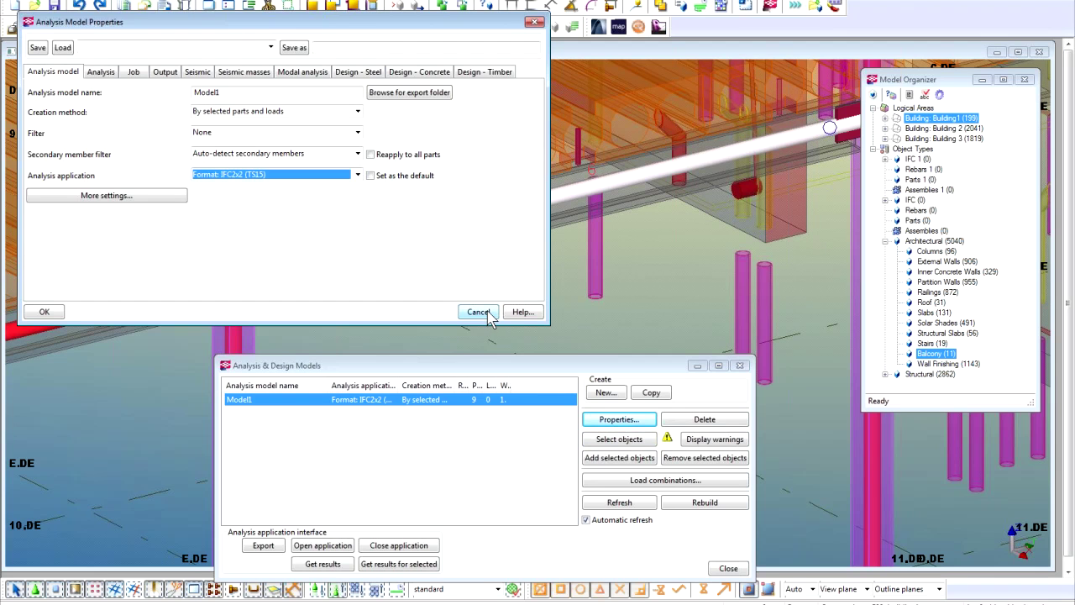
click(490, 317)
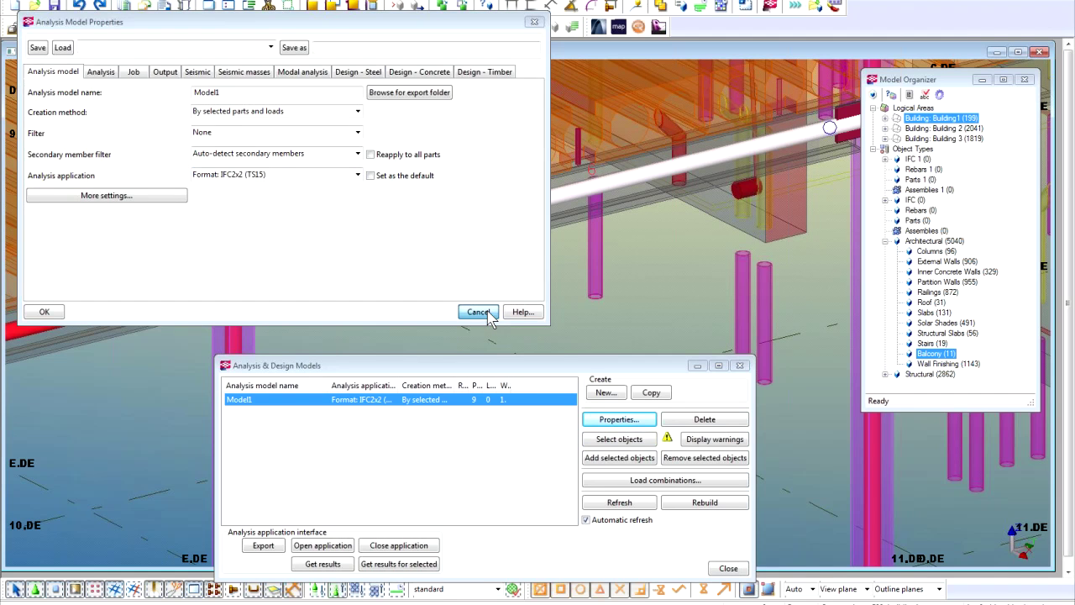
click(727, 568)
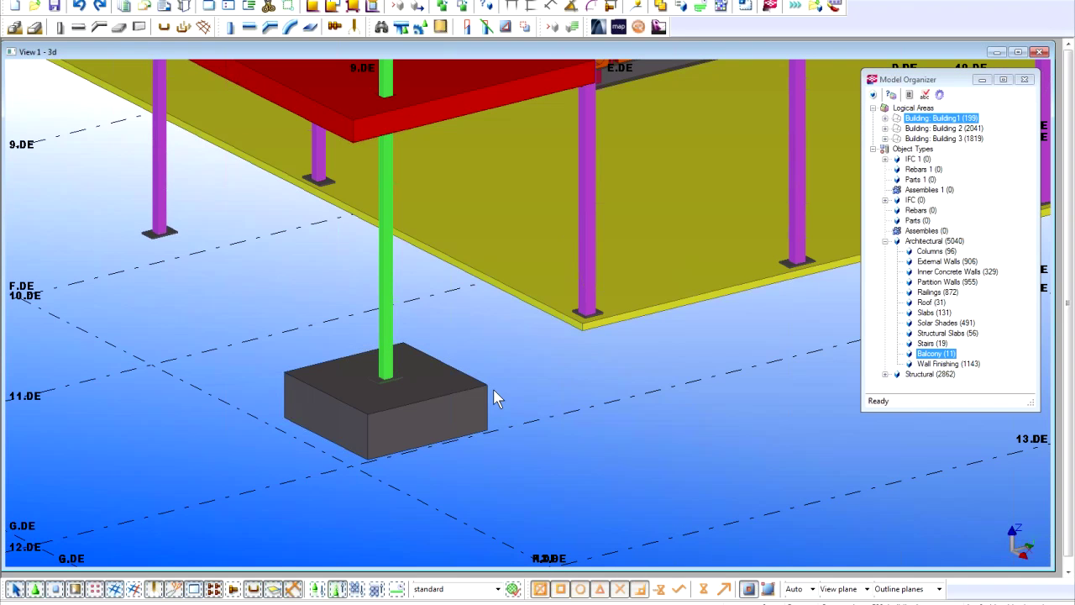
Step: Apply Pad footing reinforcement from the Favorites catalog to the concrete footing under the green column
scroll(496, 399, up, 2)
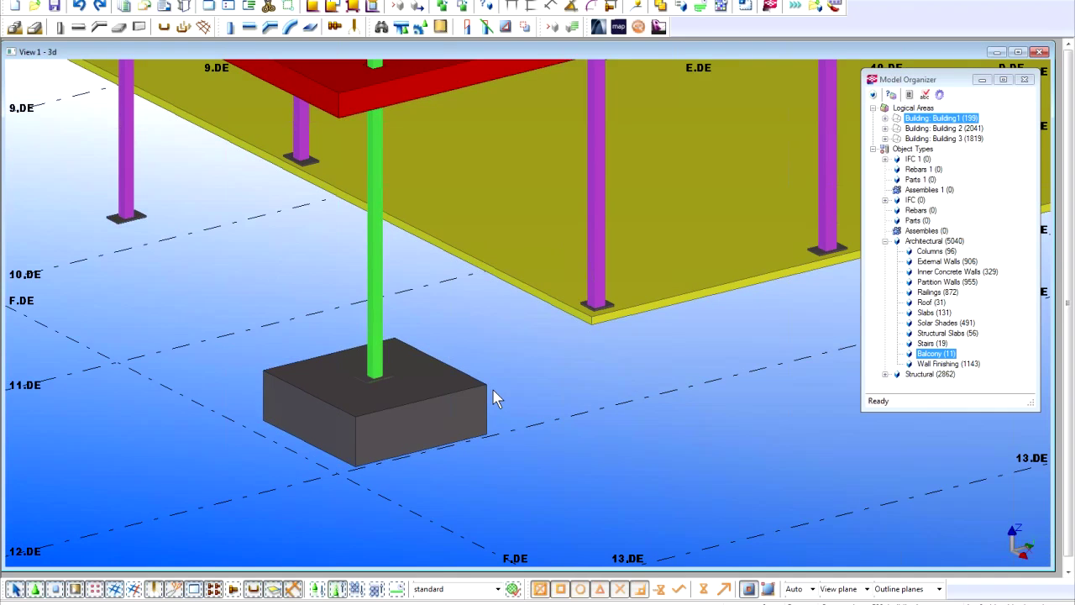
scroll(495, 399, up, 2)
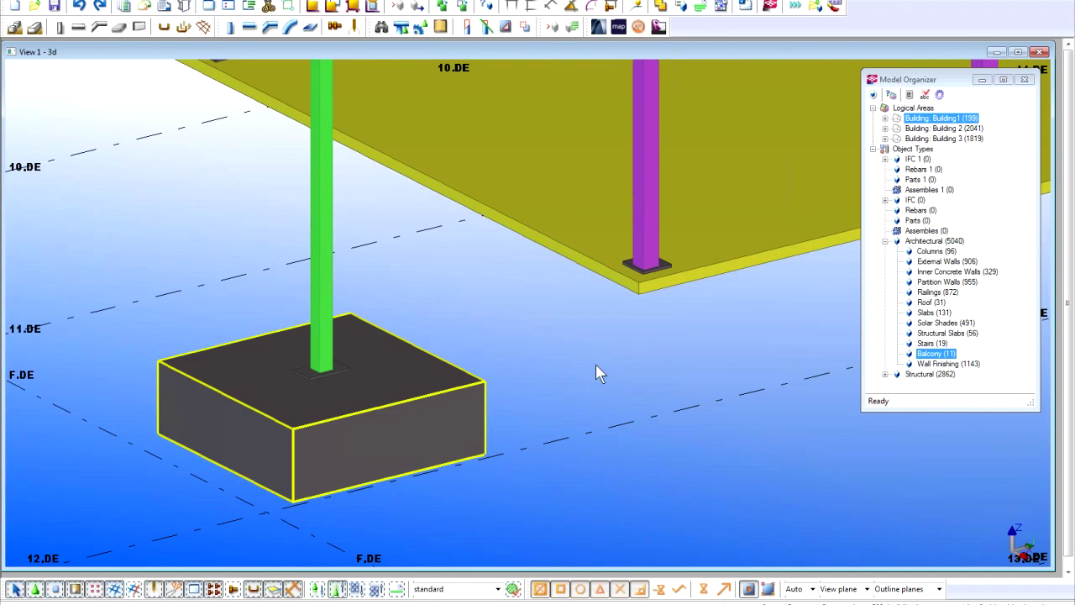
key(ctrl+f)
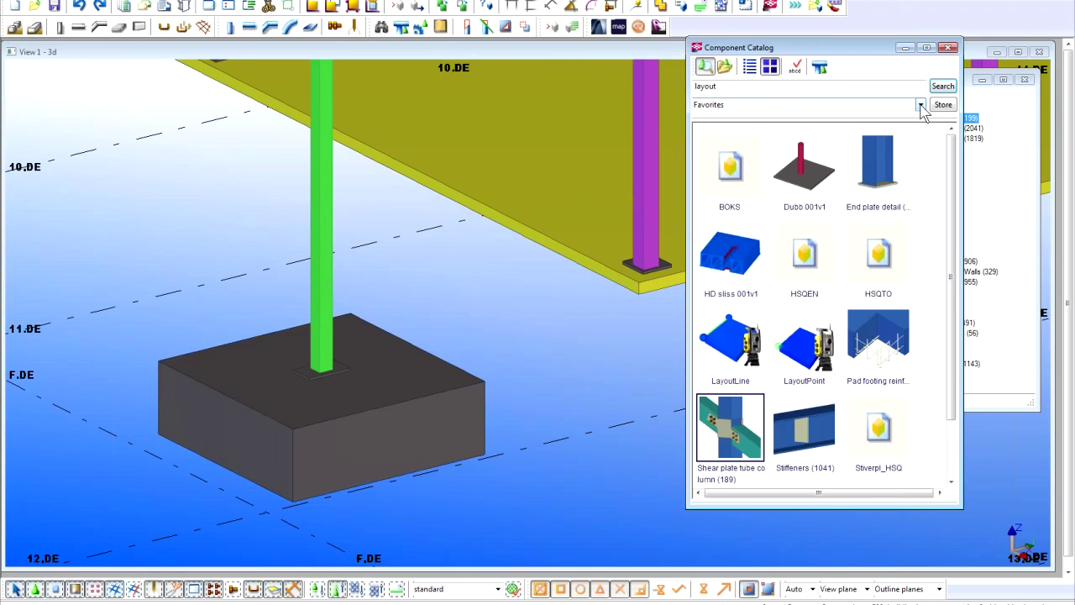
click(921, 107)
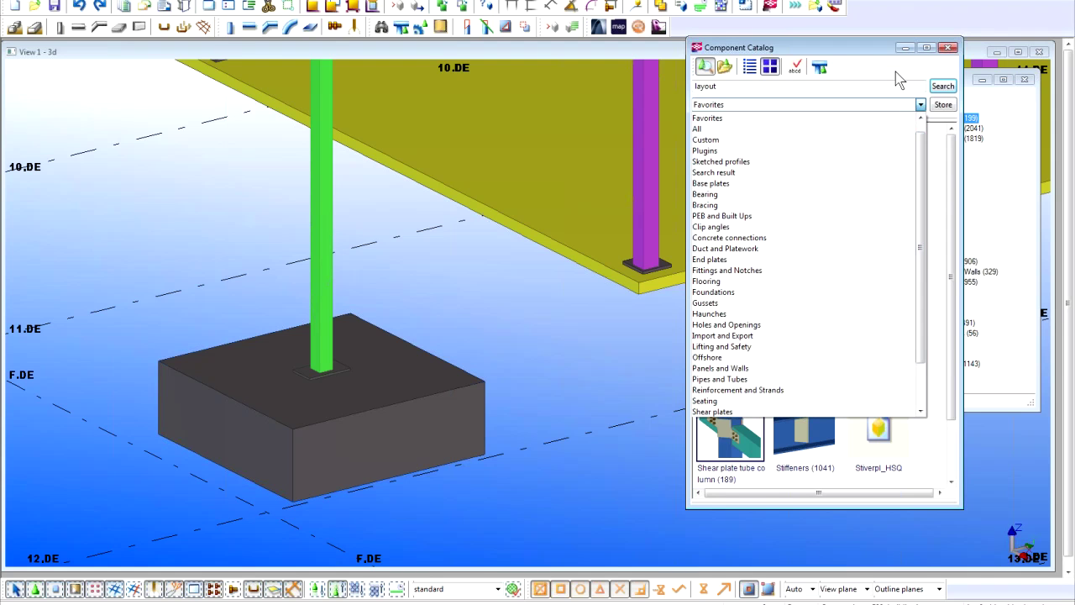
click(898, 80)
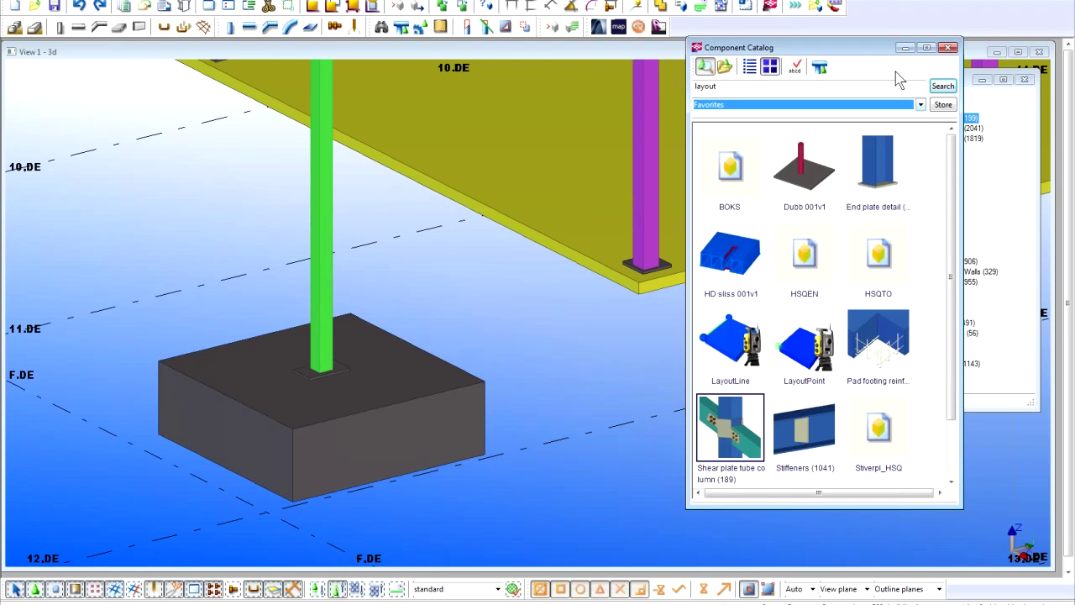
click(873, 357)
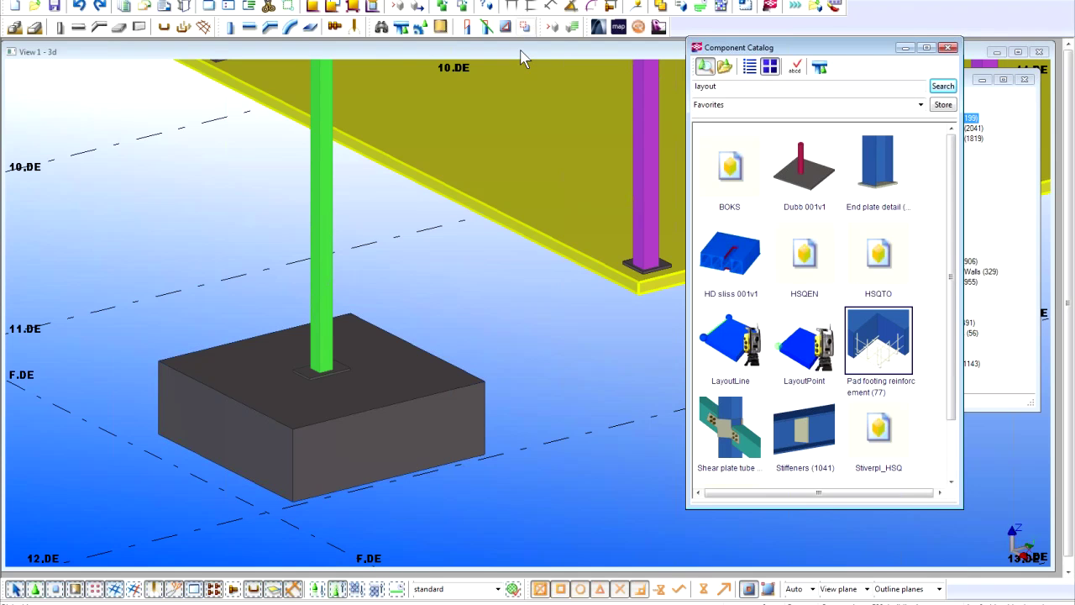
click(522, 59)
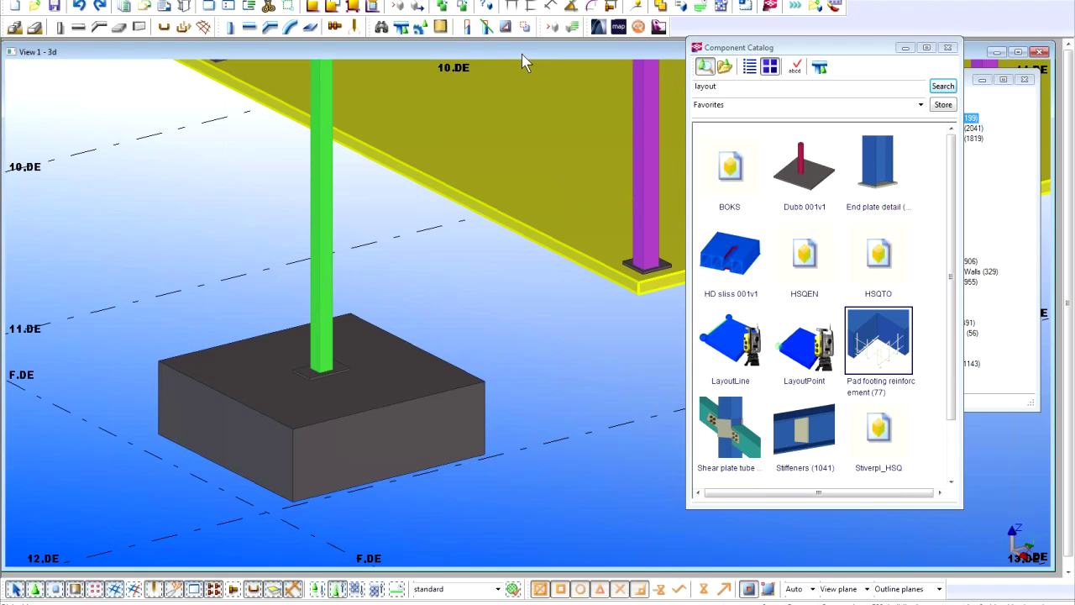
key(ctrl+2)
click(330, 447)
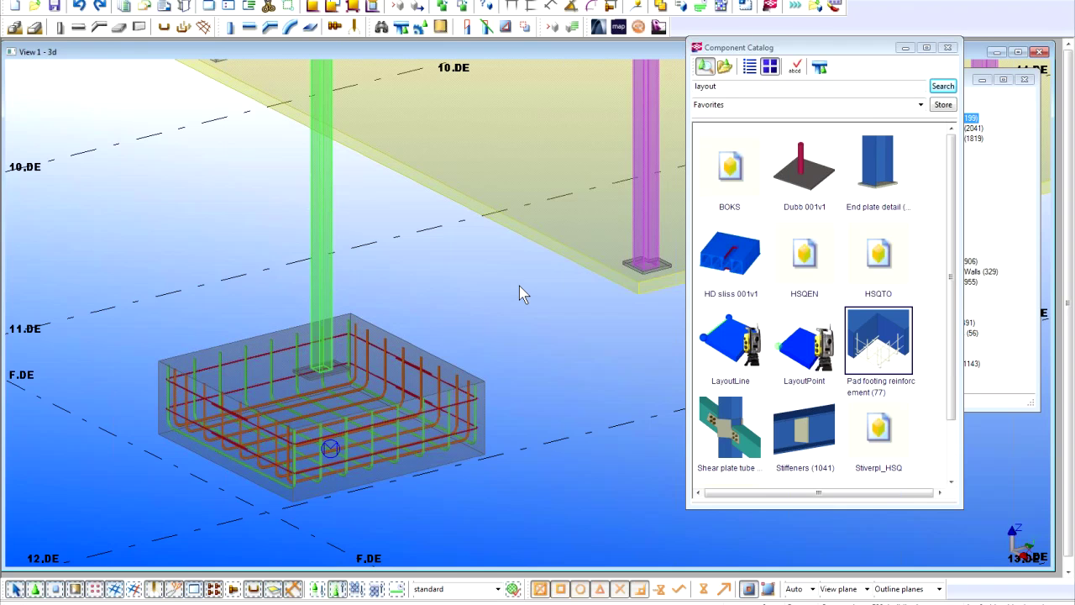
key(ctrl+Right)
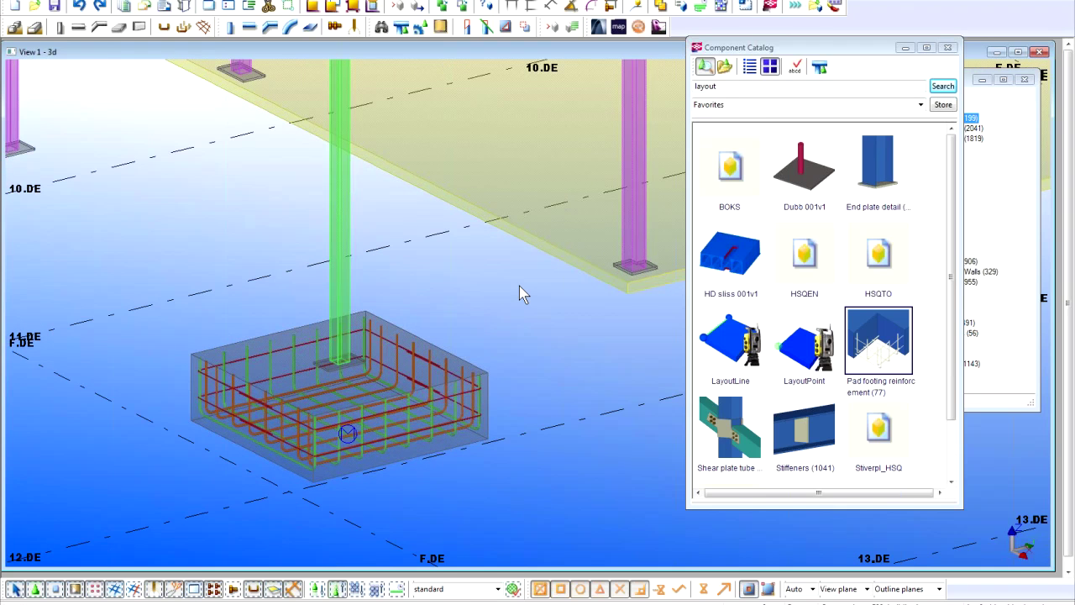
scroll(519, 285, down, 3)
middle_drag(519, 286, 434, 309)
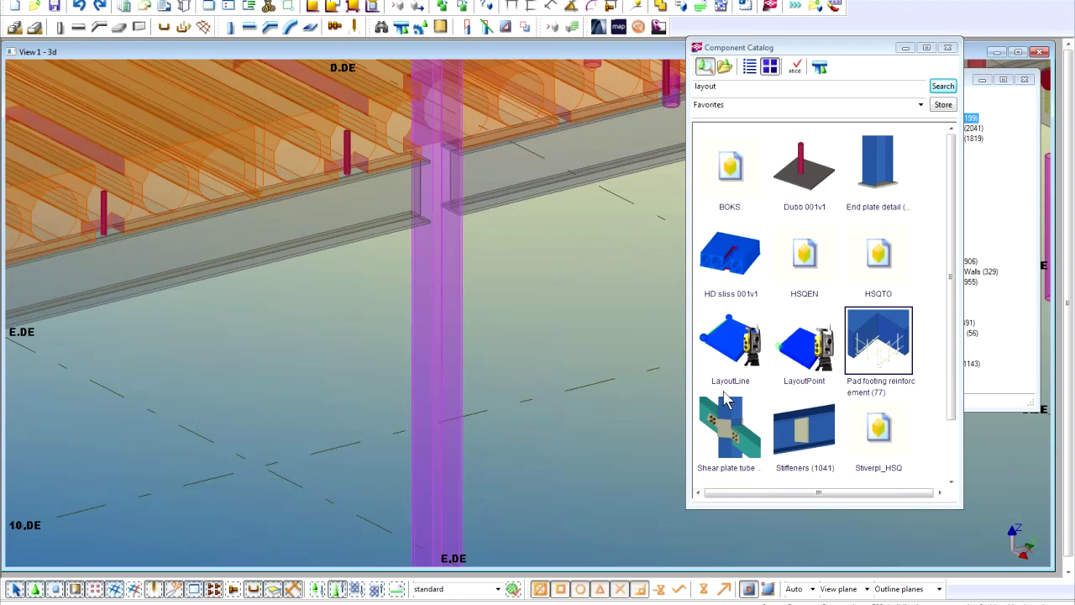
Step: Connect the purple tube column and the beam with a Shear plate tube column (189) connection
double_click(726, 401)
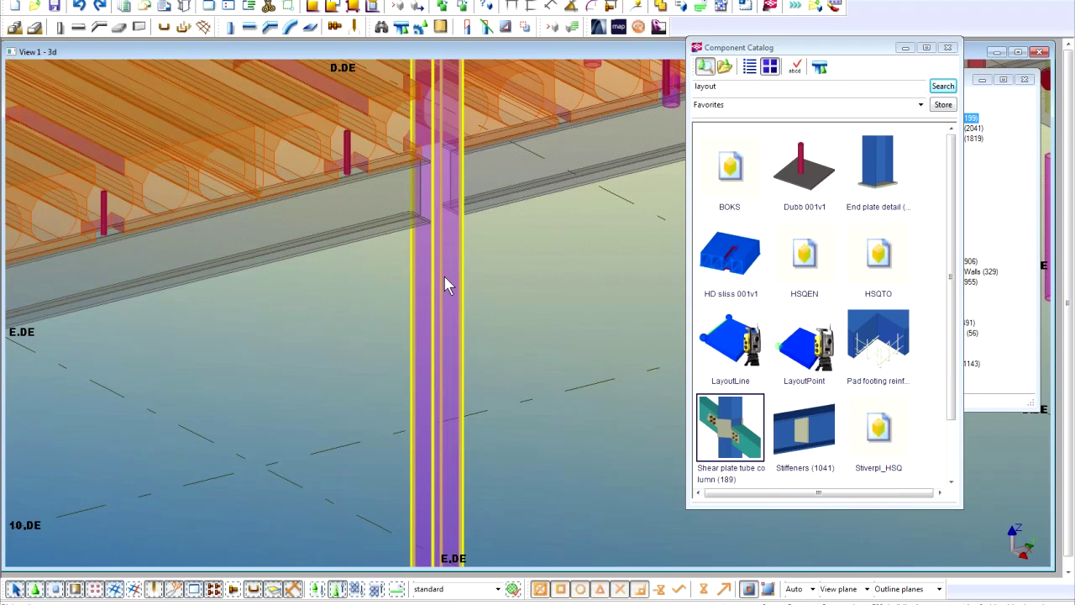
click(445, 279)
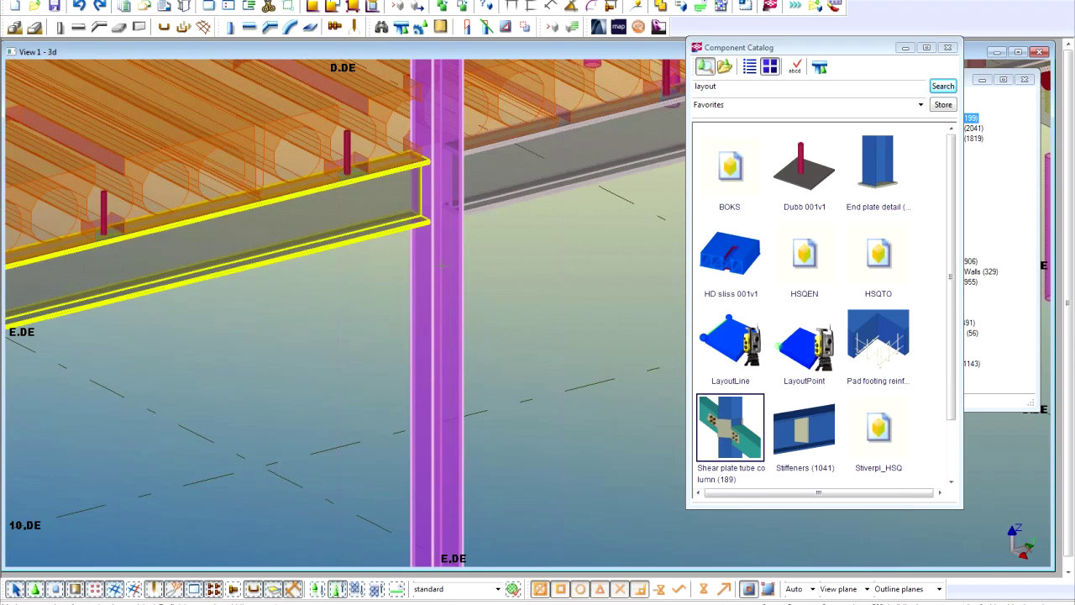
click(427, 221)
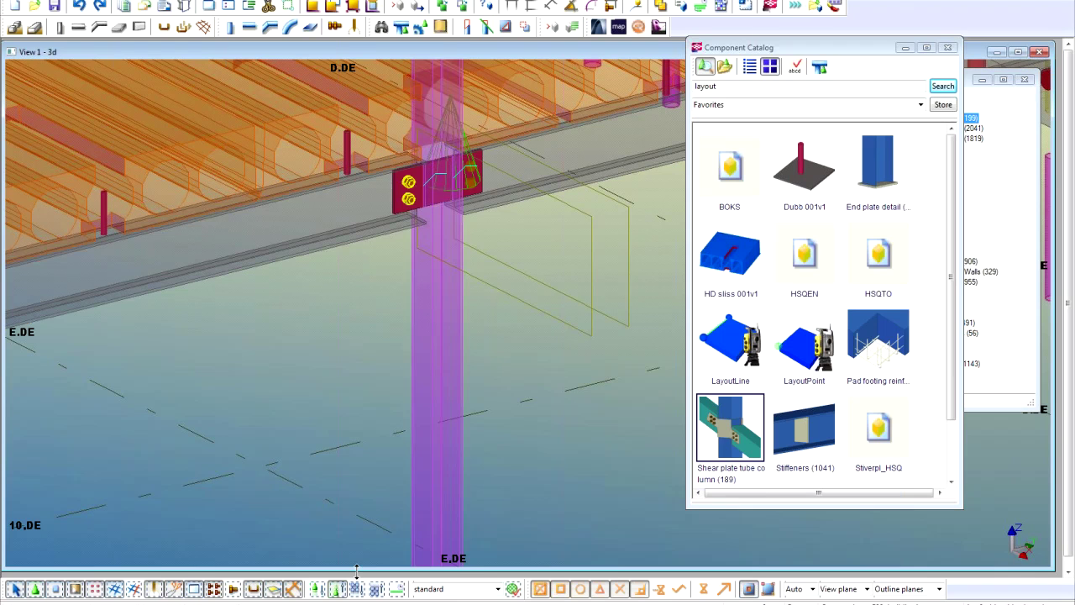
click(402, 199)
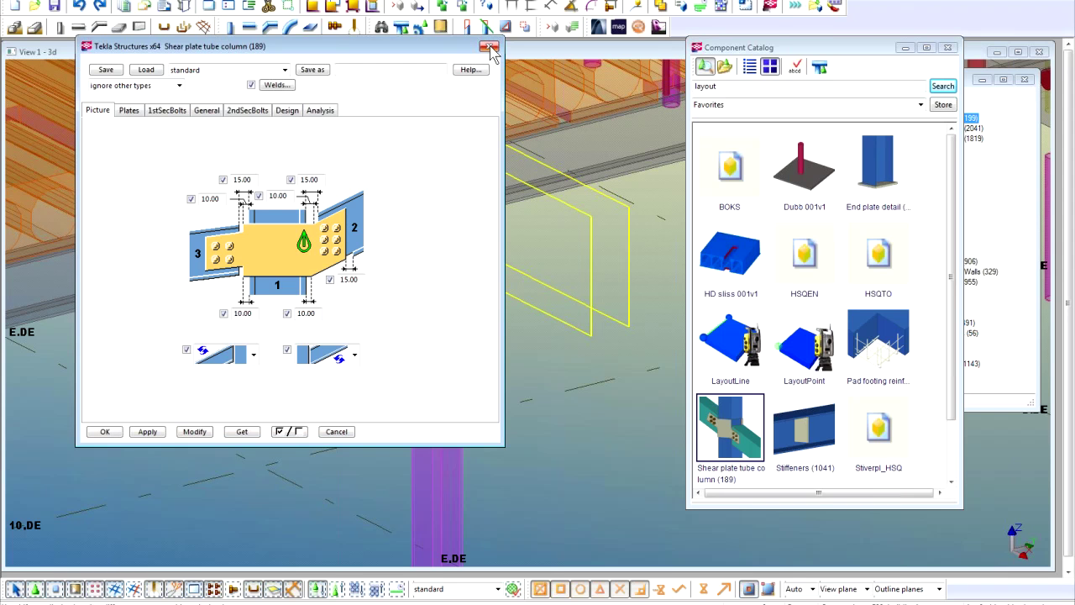
click(491, 48)
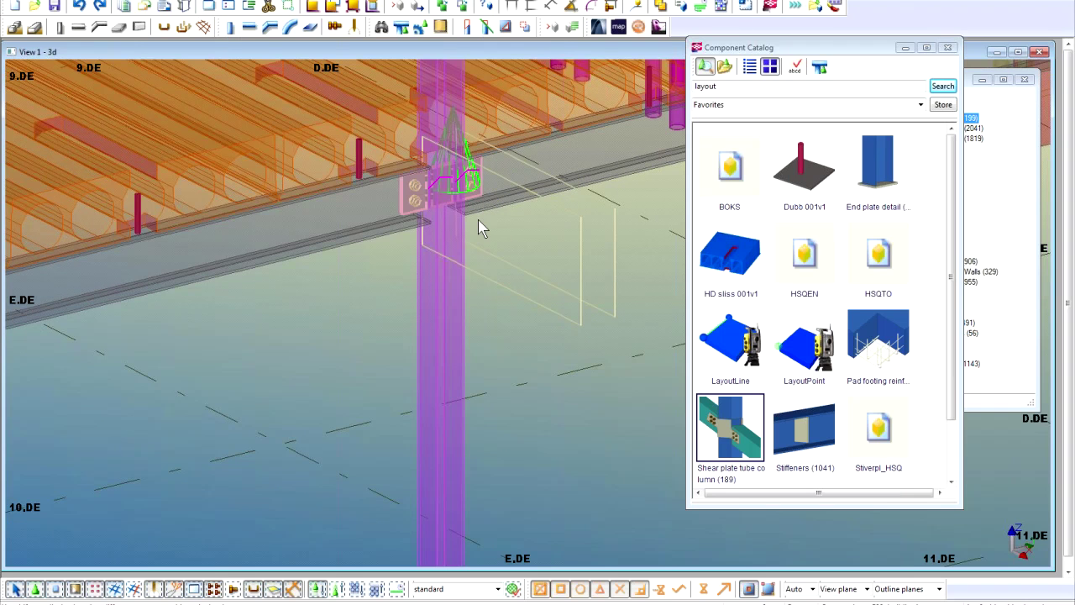
scroll(430, 376, down, 5)
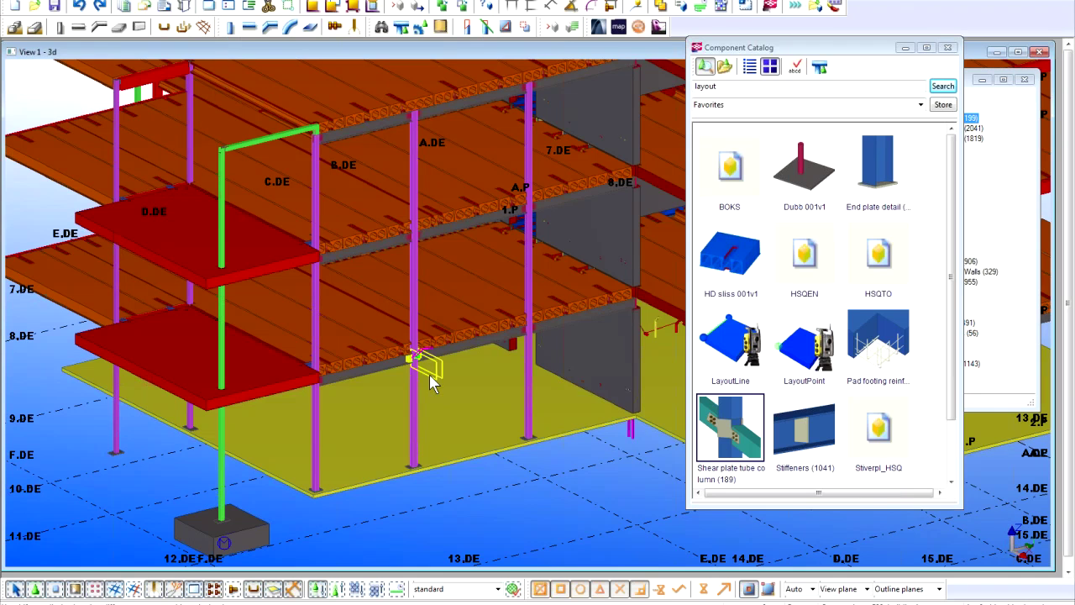
Step: Close the Component Catalog and filter the Drawing List to GA drawings
click(164, 9)
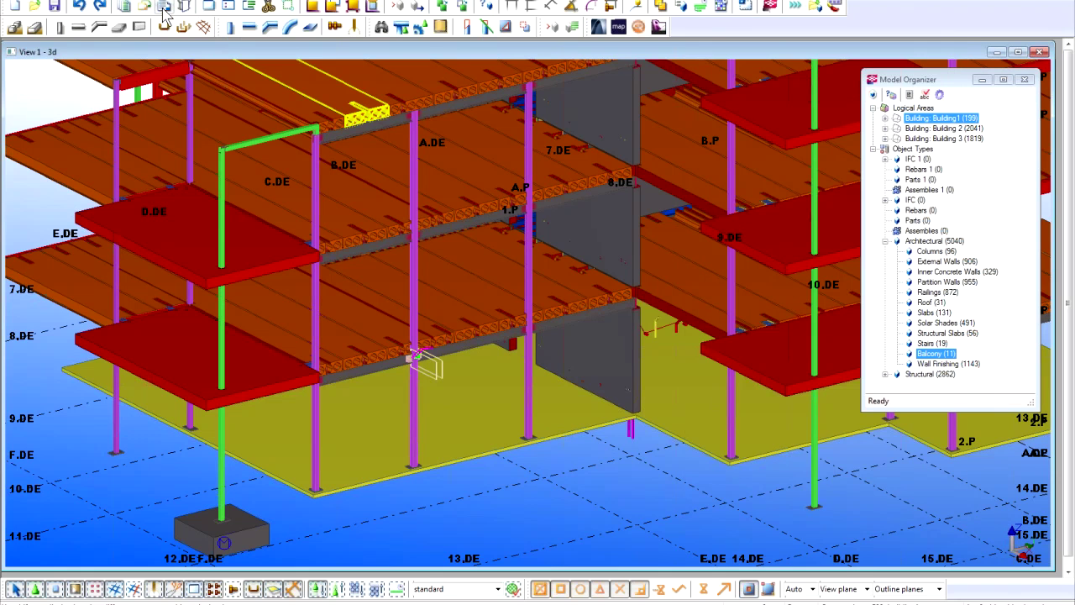
click(163, 8)
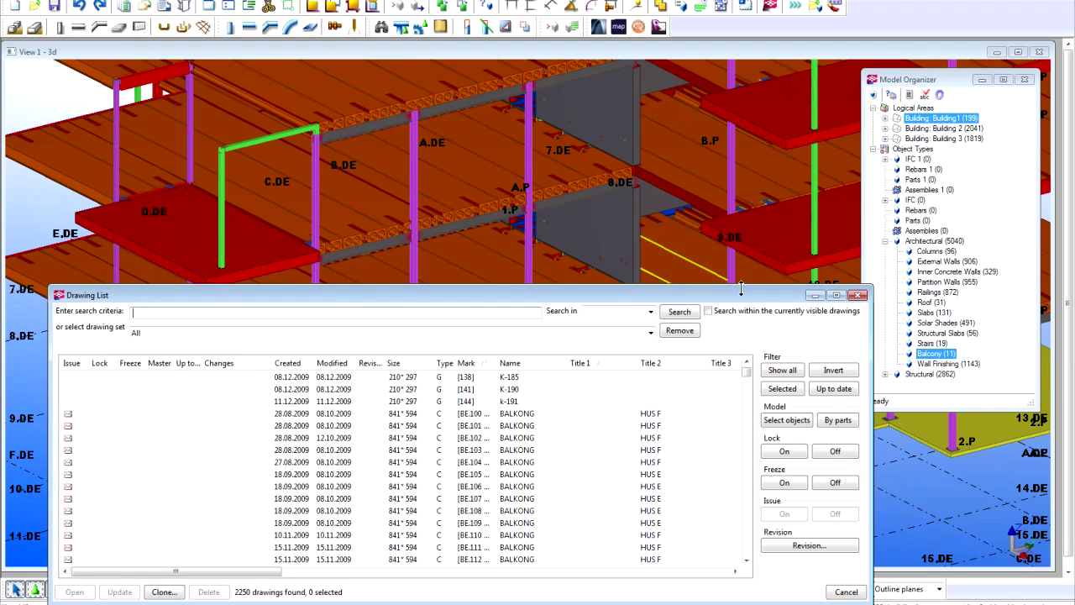
click(652, 334)
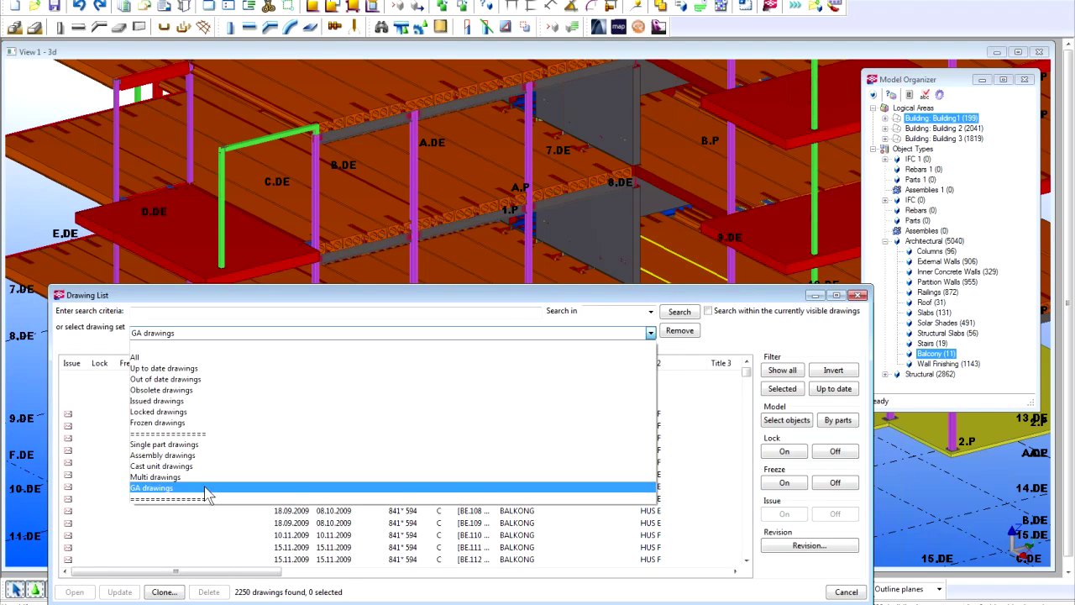
click(206, 488)
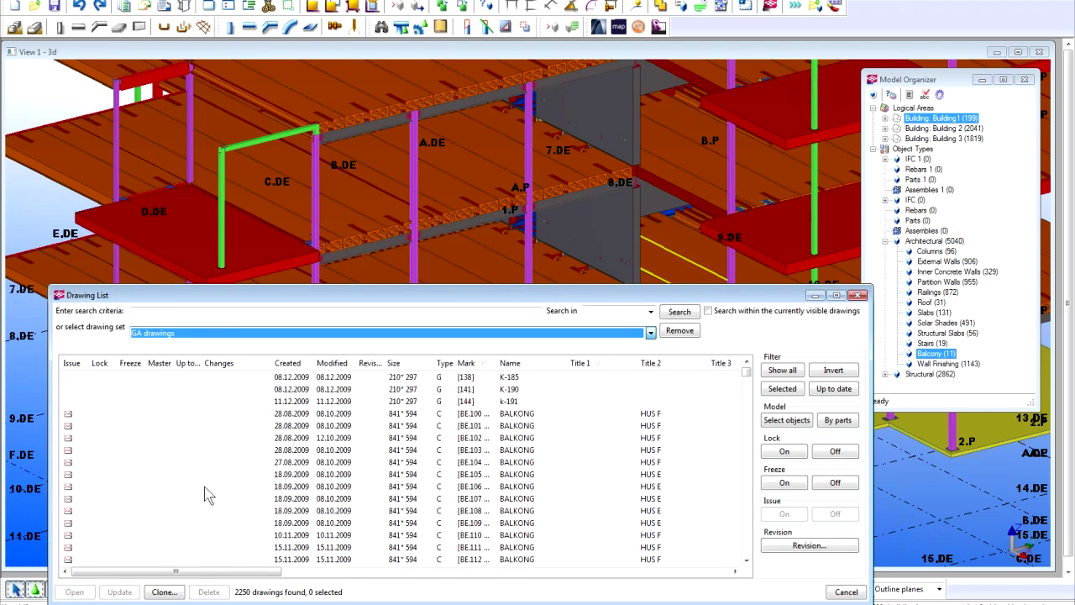
Step: Open general arrangement drawing P-BV-105, look it over, and close it
click(745, 424)
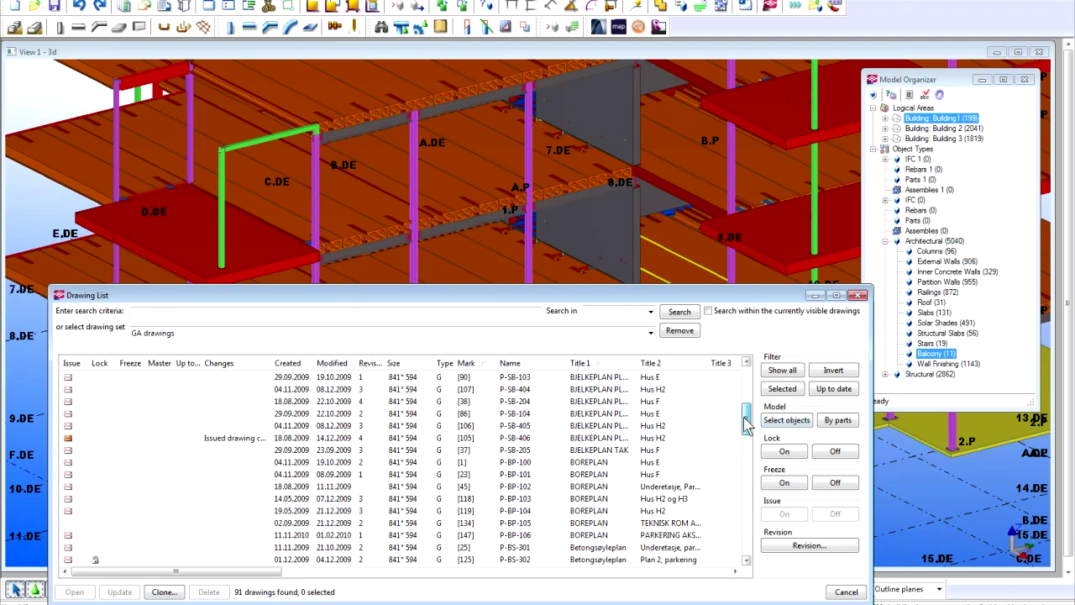
drag(745, 424, 746, 497)
double_click(464, 498)
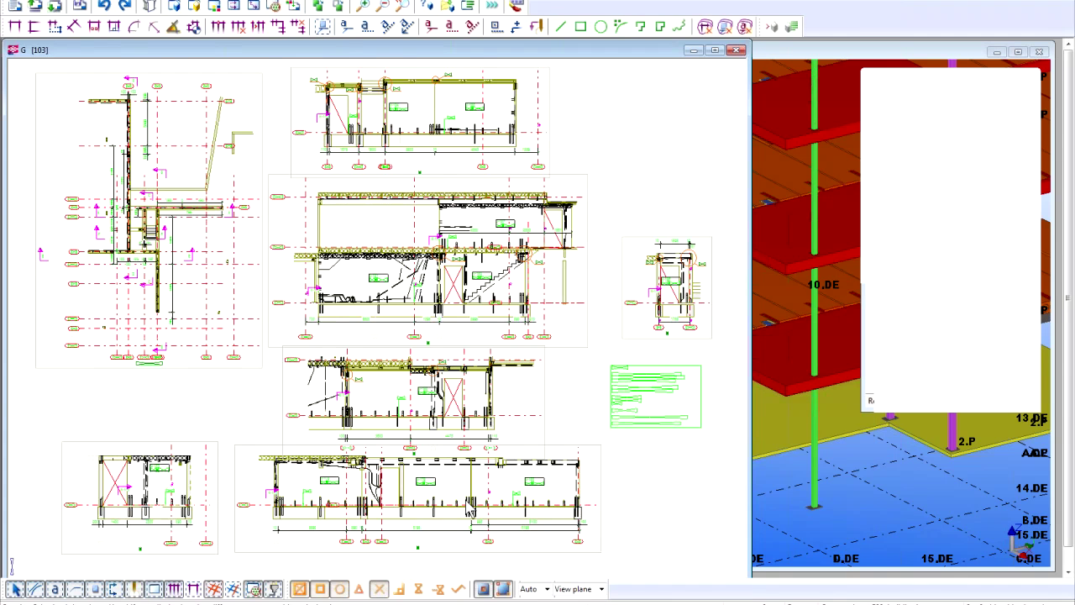
scroll(469, 508, up, 1)
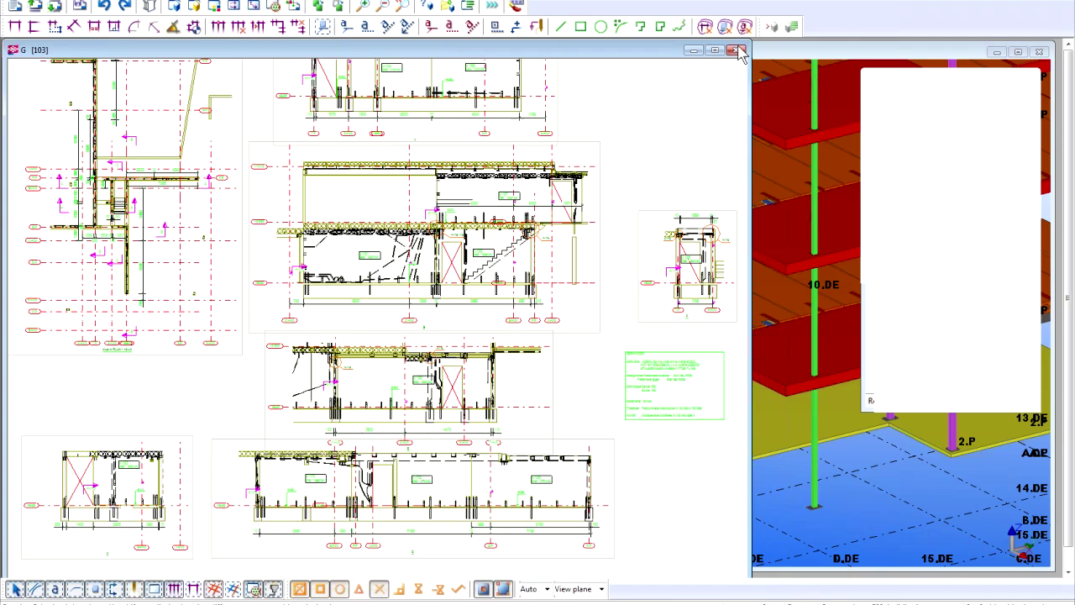
click(736, 52)
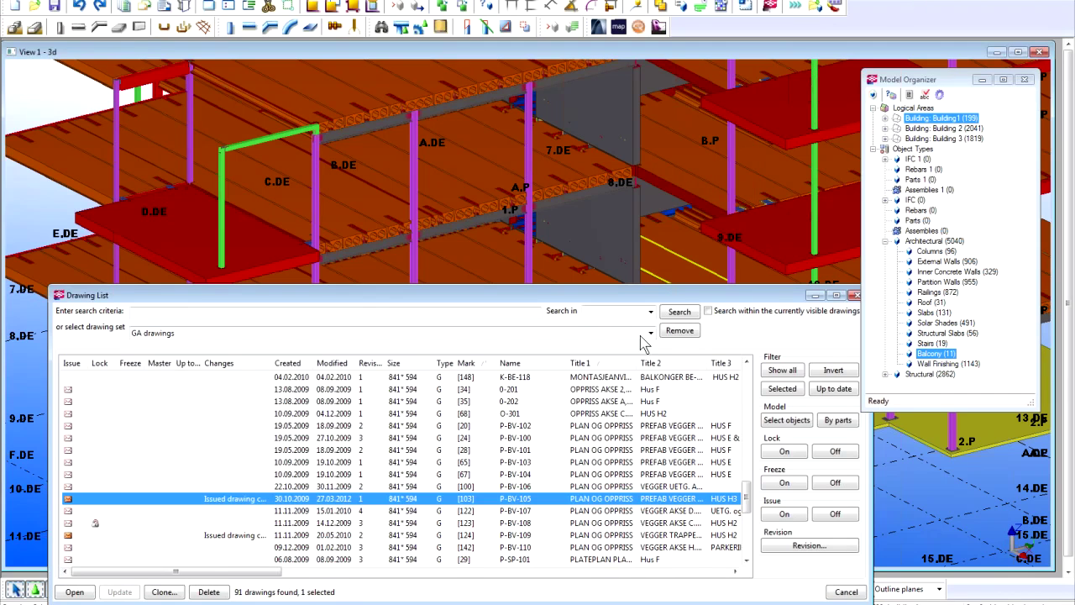
Step: Switch the Drawing List's drawing set to Assembly drawings
click(650, 333)
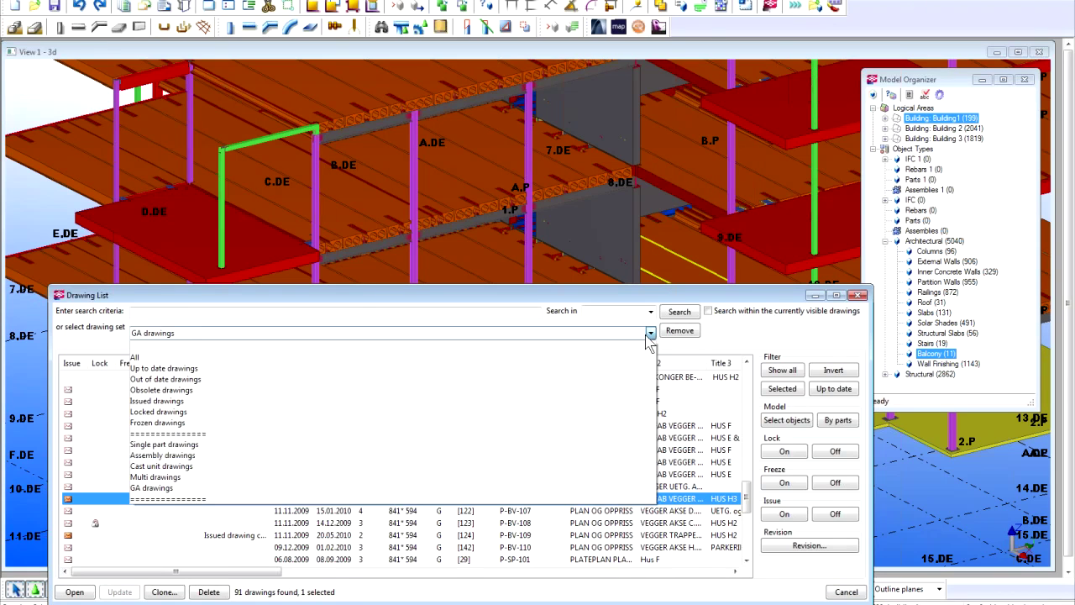
click(214, 458)
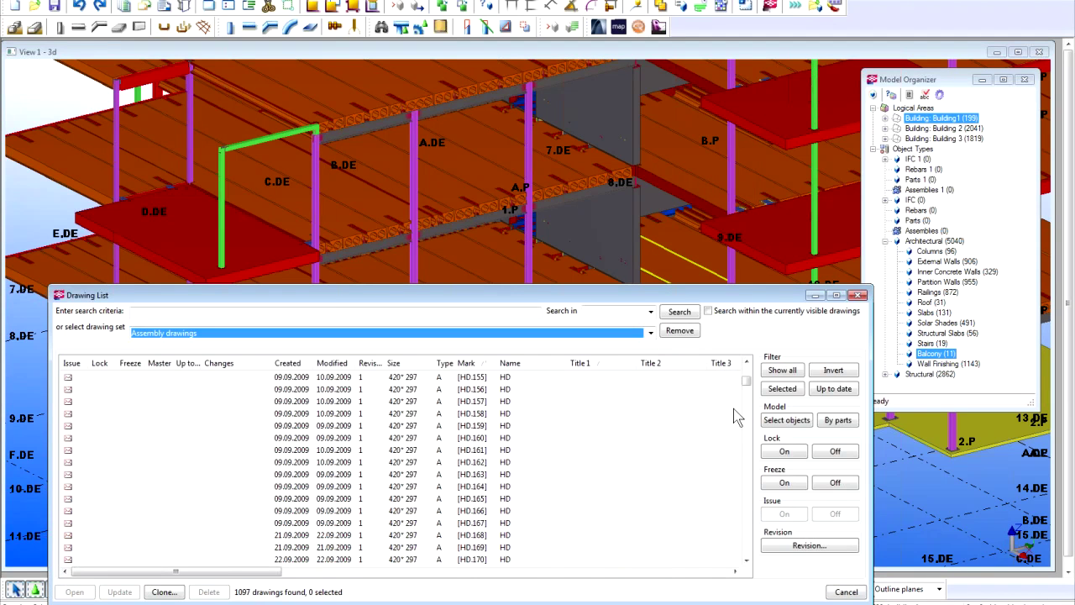
scroll(753, 391, down, 1)
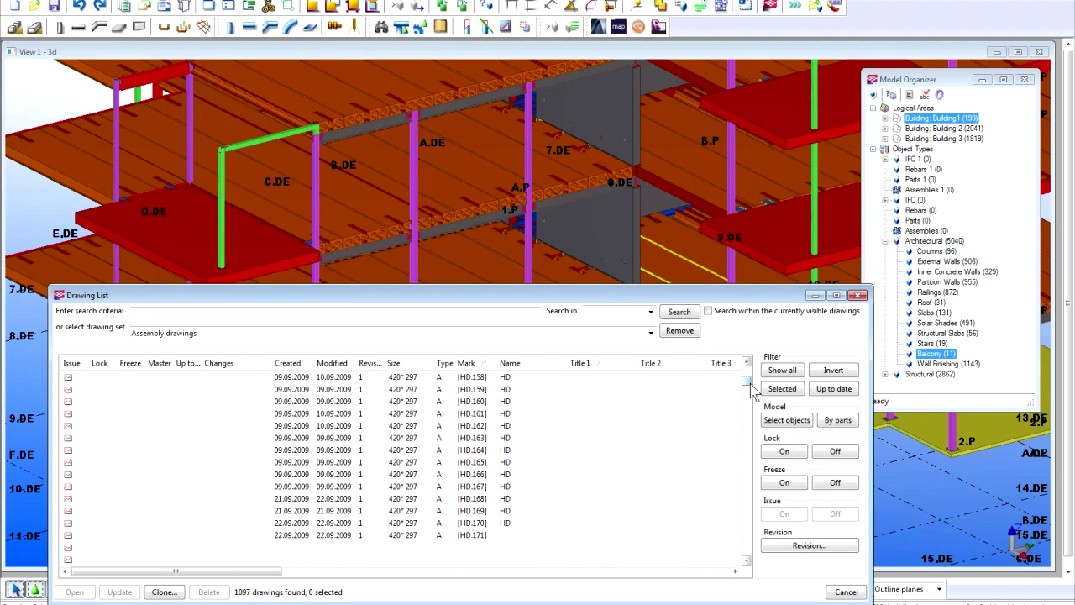
drag(750, 383, 749, 472)
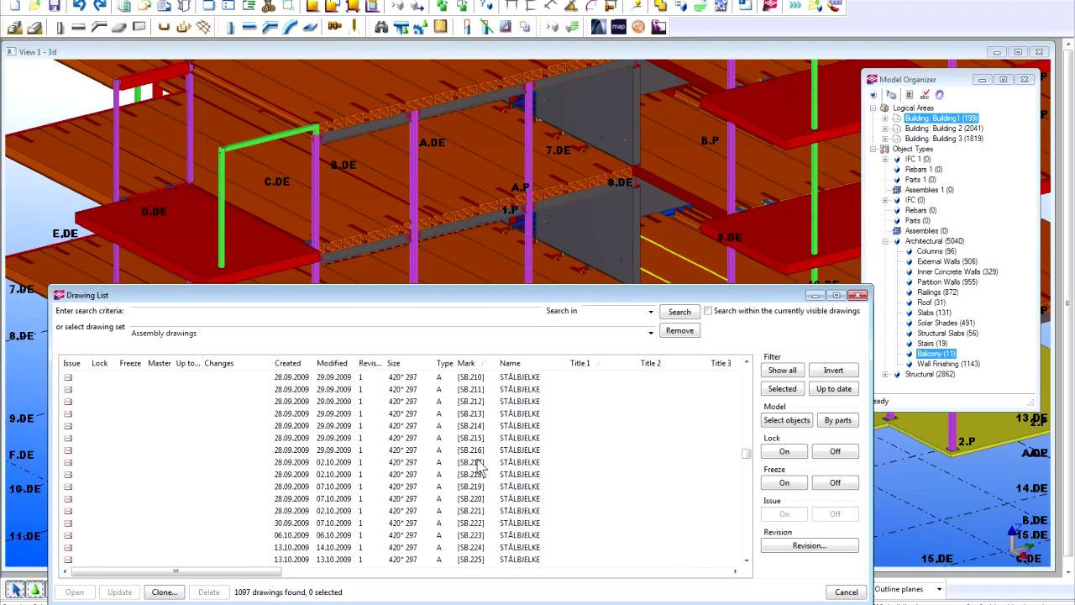
Step: Open assembly drawing SB.216, zoom in on it, then close it
double_click(476, 454)
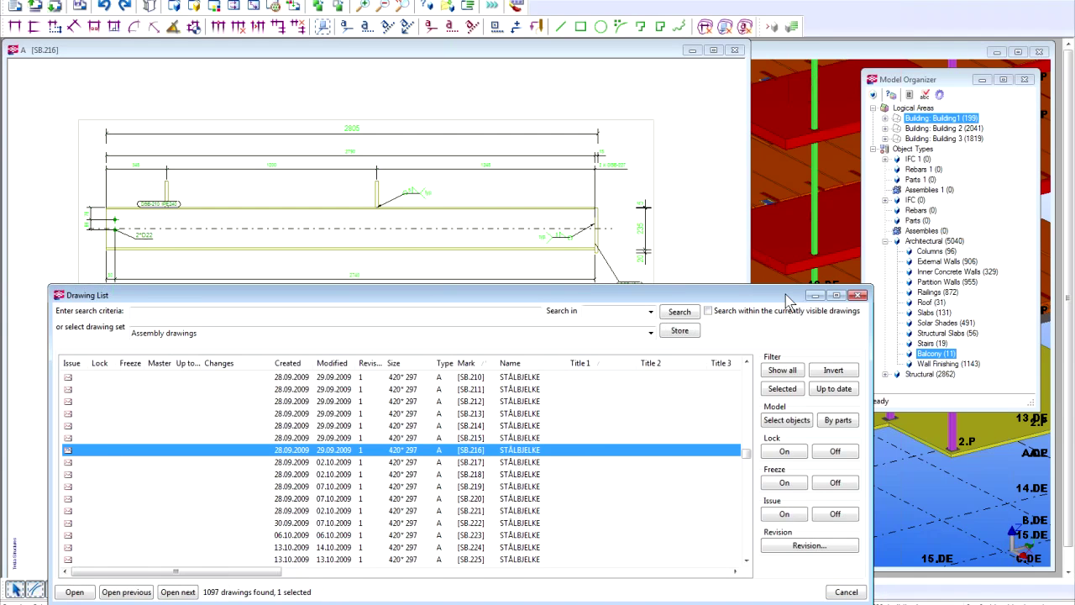
drag(788, 300, 777, 456)
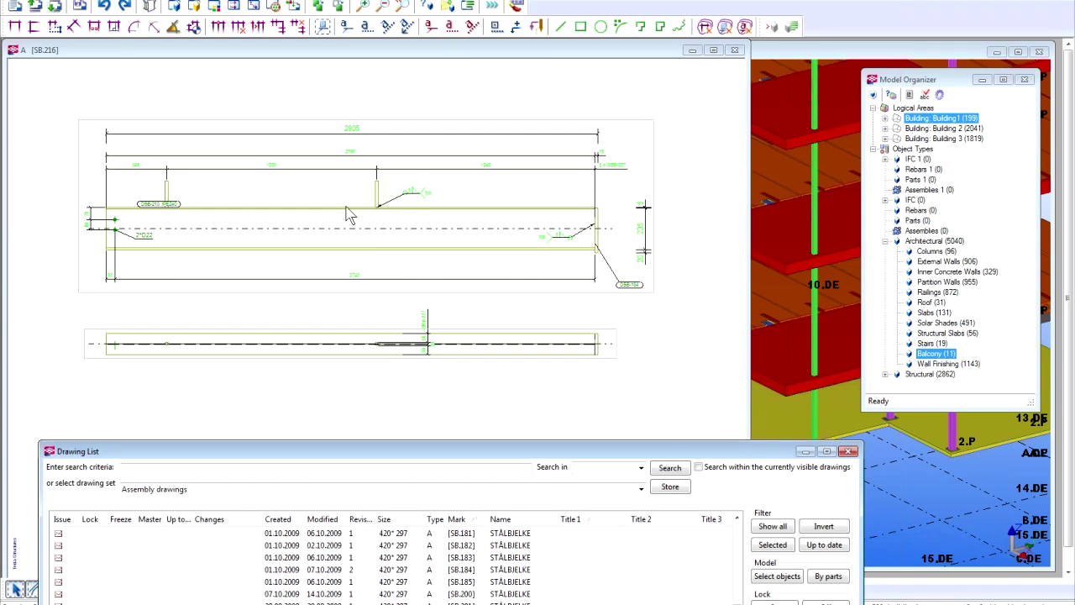
scroll(684, 329, up, 2)
scroll(644, 324, up, 1)
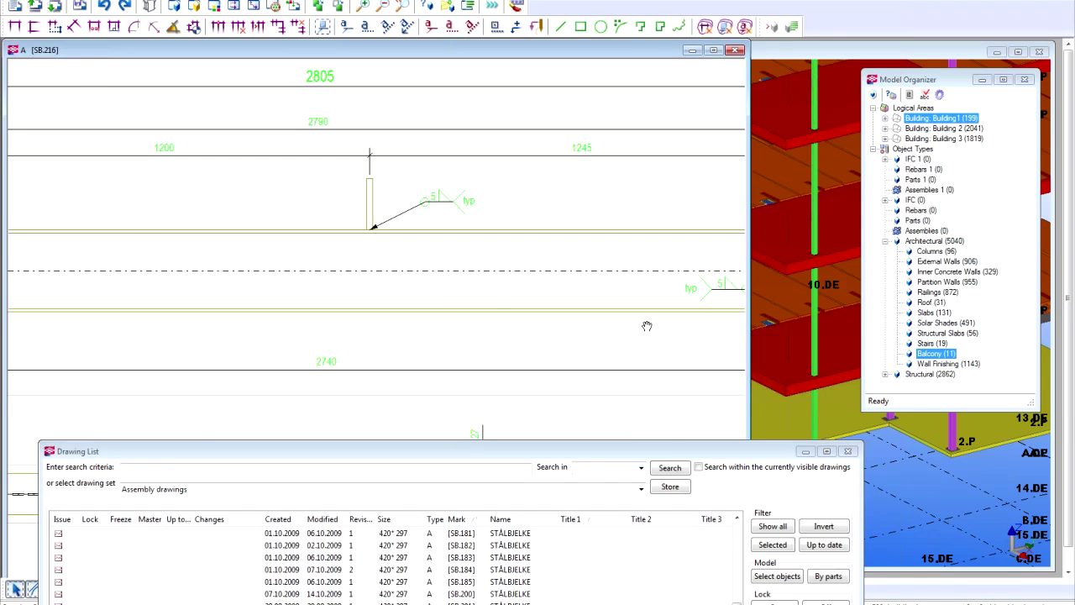
click(738, 52)
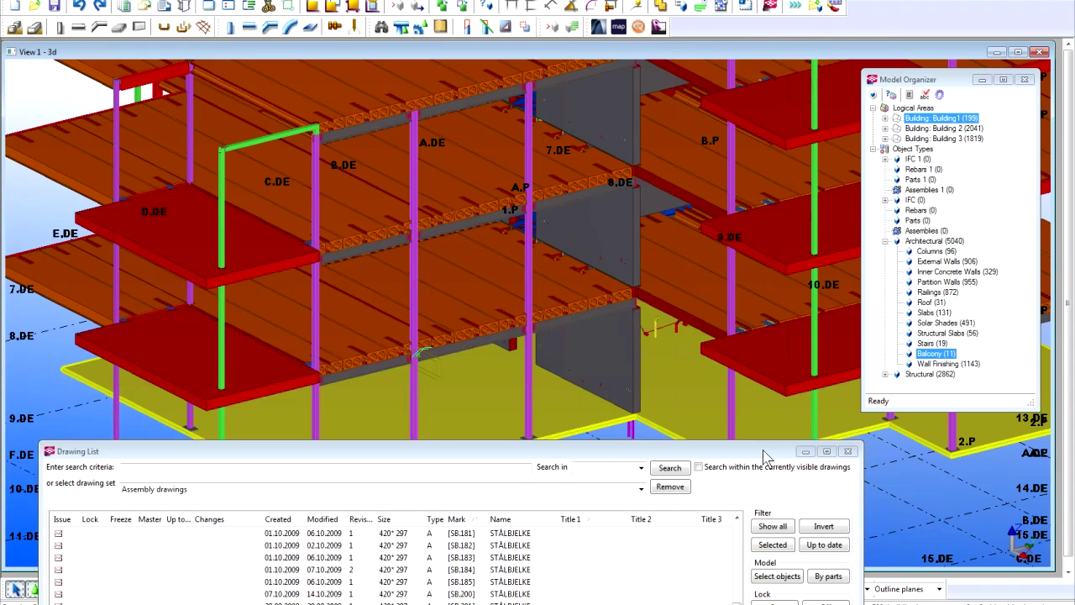
drag(764, 451, 729, 259)
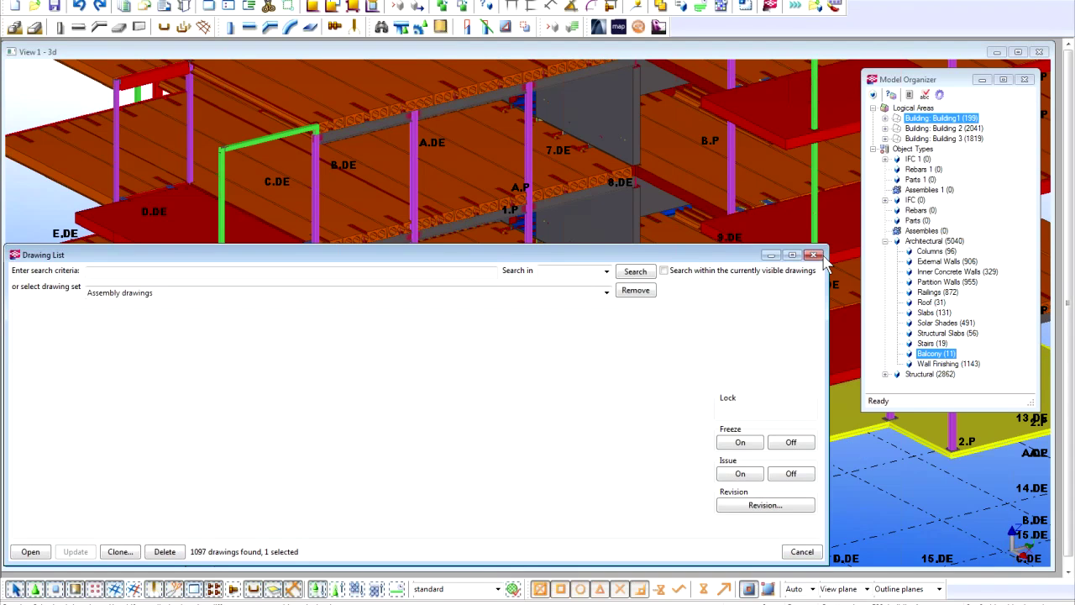
Step: Close the Drawing List and create the Material_Report_for_Engineer(HTML) report from selected objects
click(816, 256)
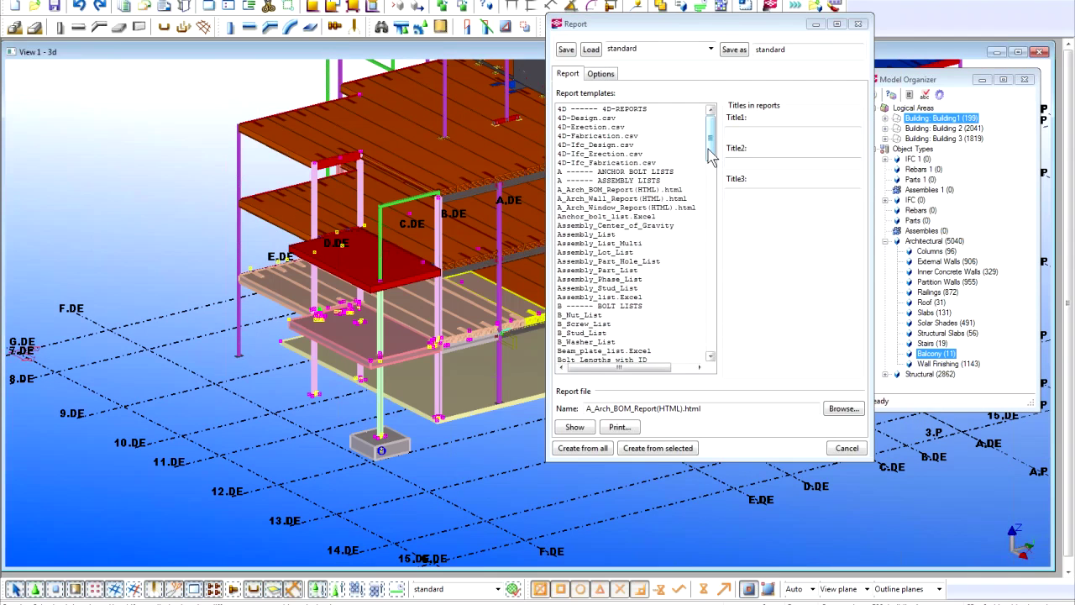
drag(709, 157, 710, 265)
click(629, 252)
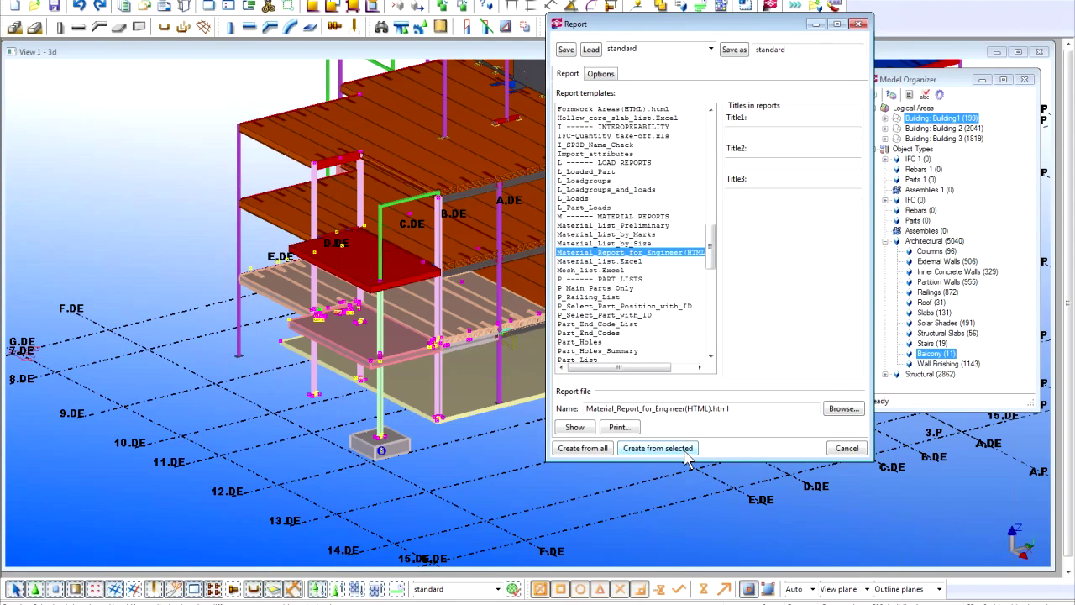
click(685, 448)
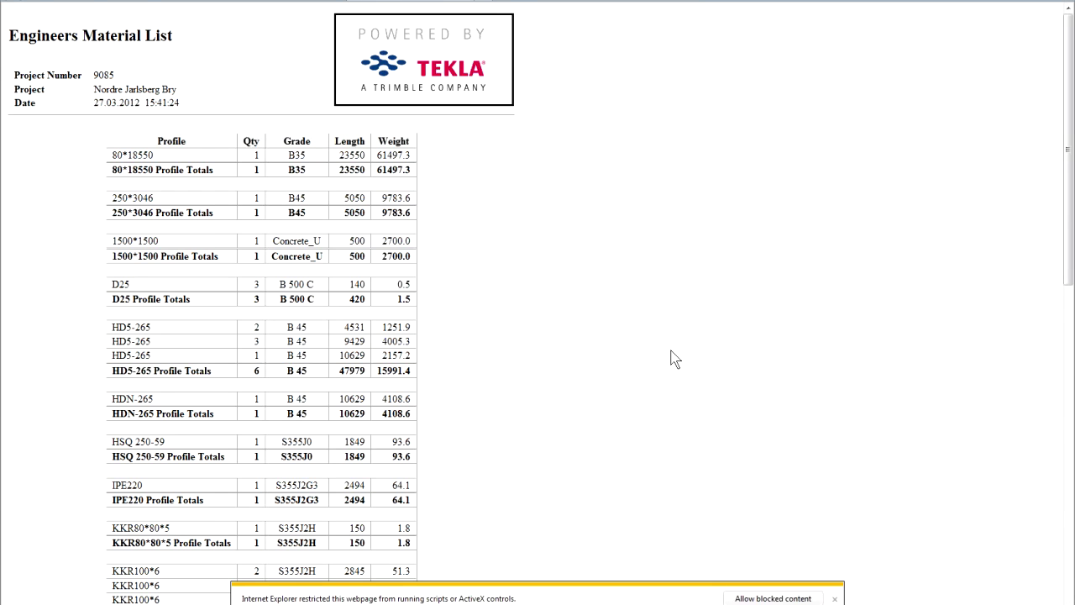
Step: Scroll down through the Engineers Material List report, then jump back to its top
scroll(674, 358, down, 1)
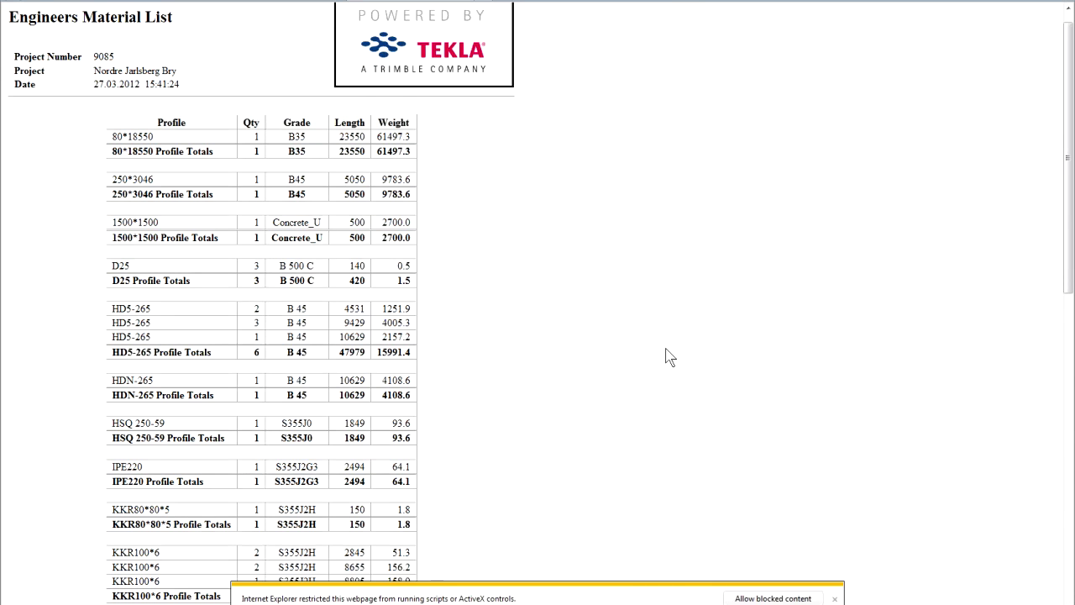
scroll(670, 357, down, 5)
scroll(669, 357, down, 1)
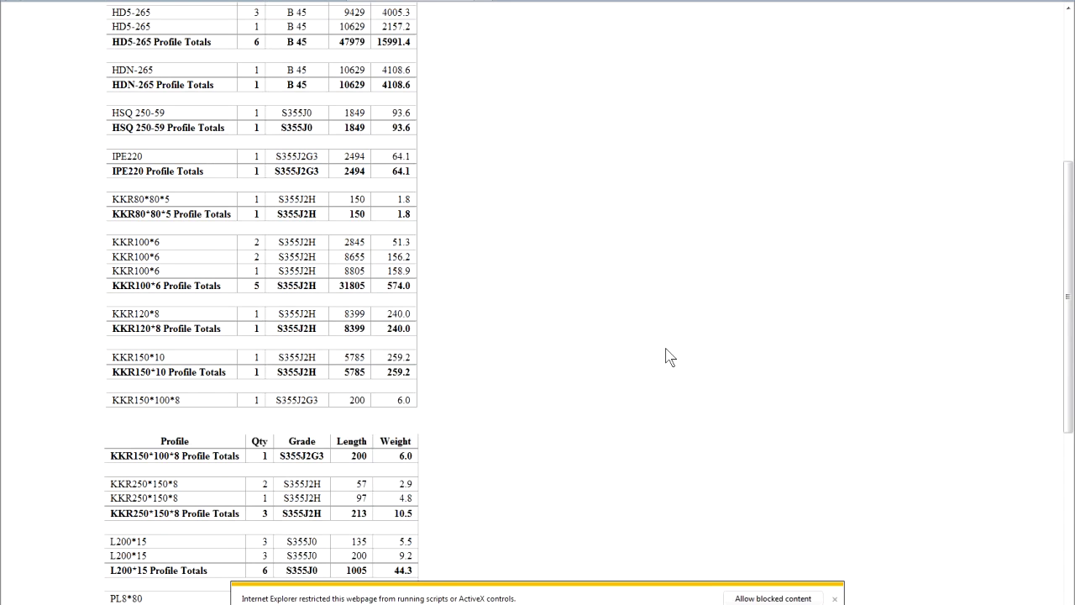
scroll(670, 357, down, 3)
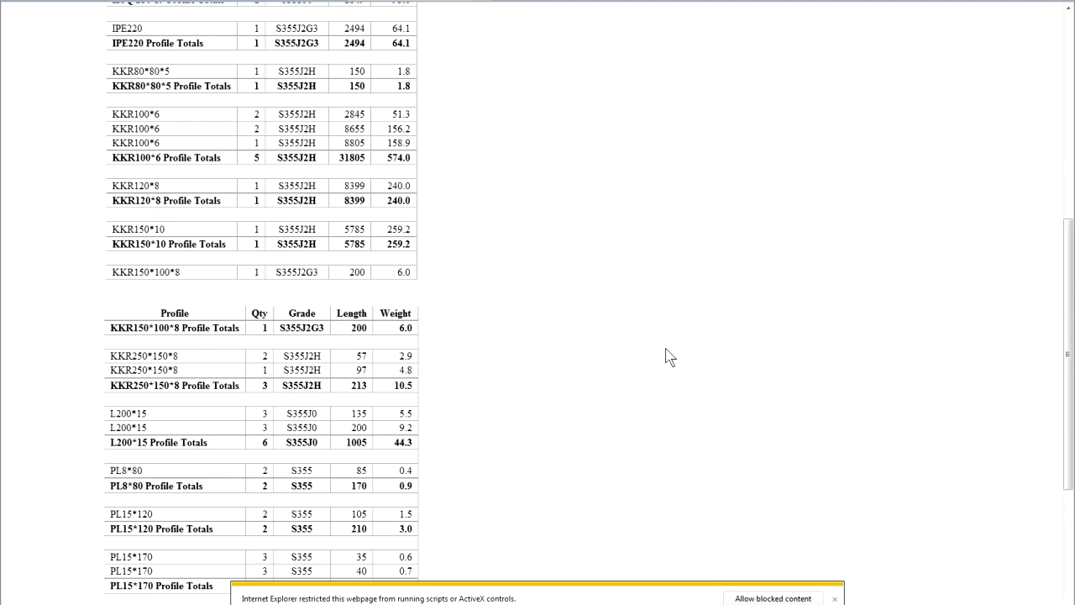
scroll(669, 356, down, 3)
key(Home)
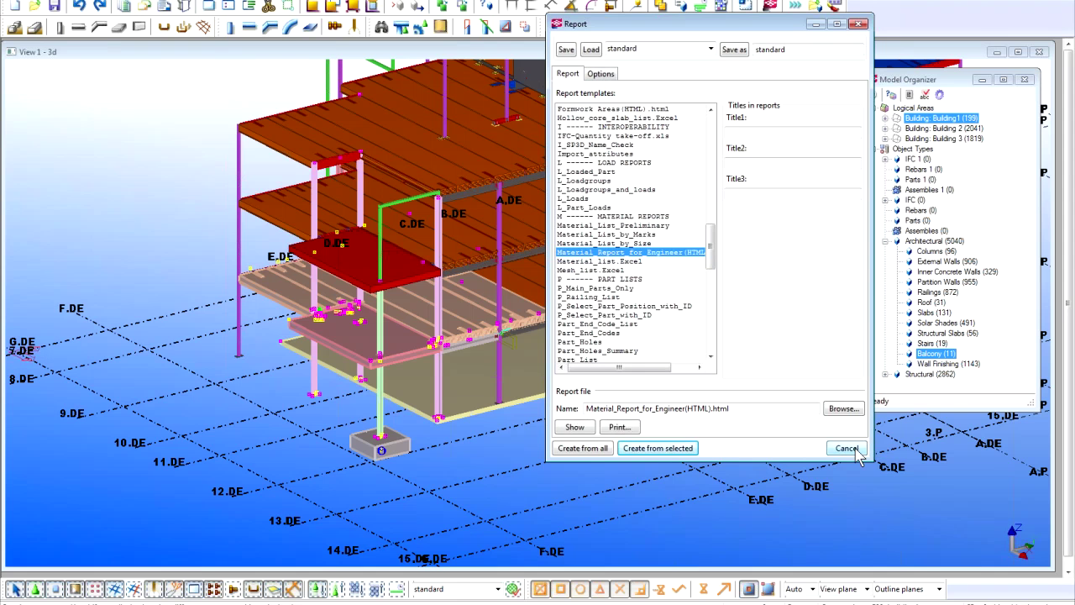
Step: Cancel the Report dialog, deselect the balcony in the 3D view, and zoom out
click(856, 450)
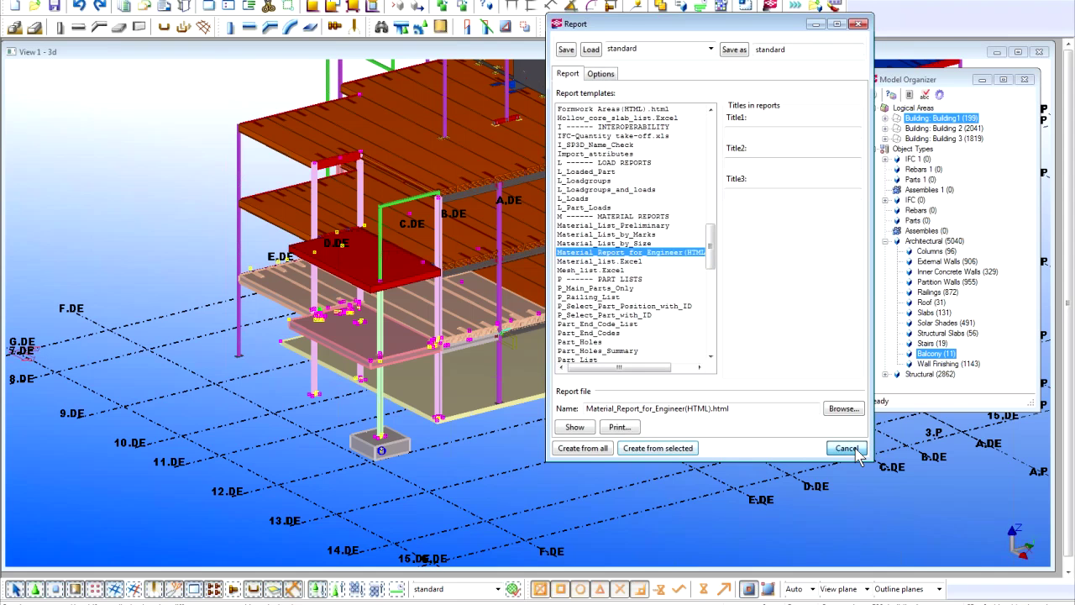
click(855, 449)
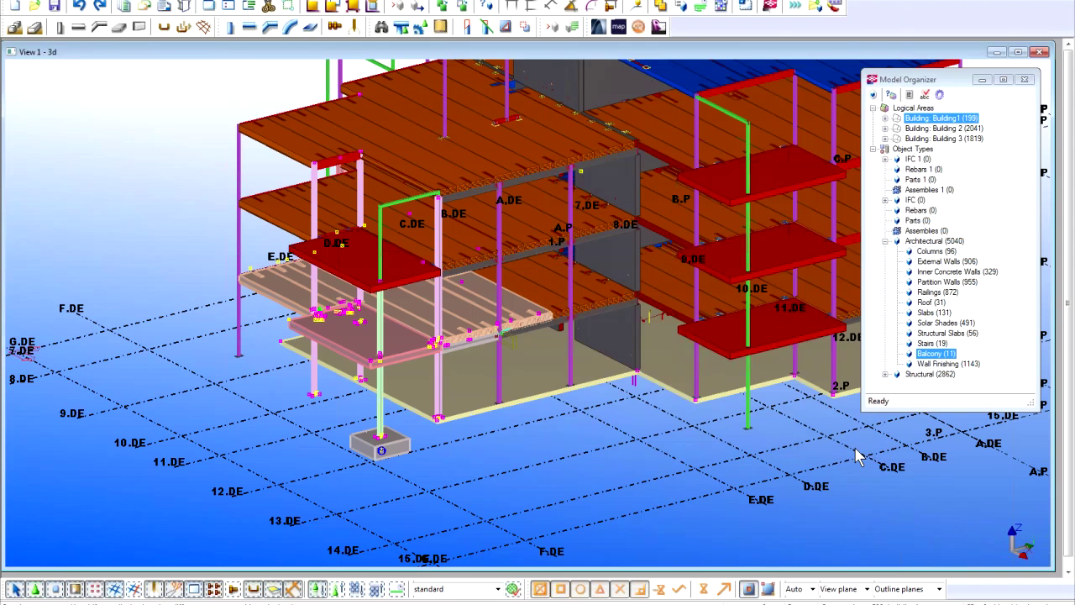
click(739, 412)
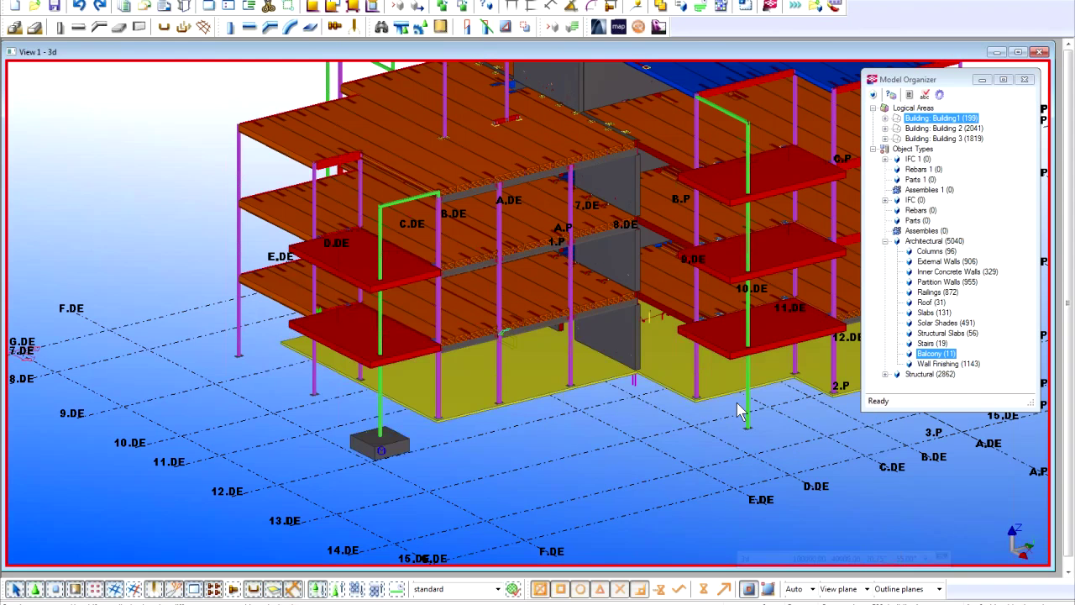
scroll(739, 411, down, 3)
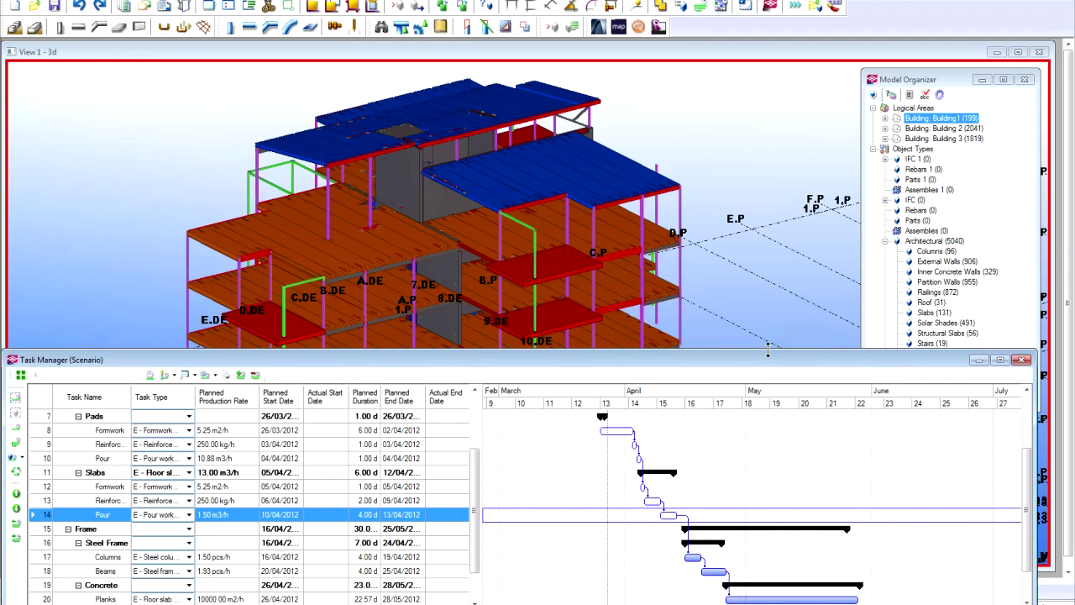
Step: Enlarge the schedule, add the selected objects to Pour task 14, and shorten its Gantt bar
drag(767, 349, 767, 375)
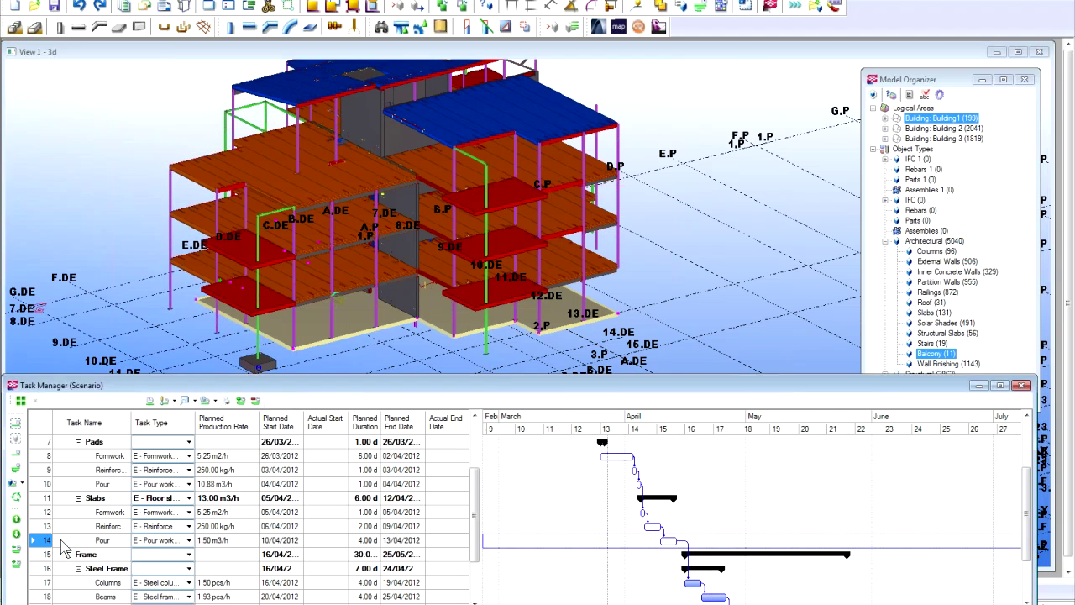
right_click(66, 541)
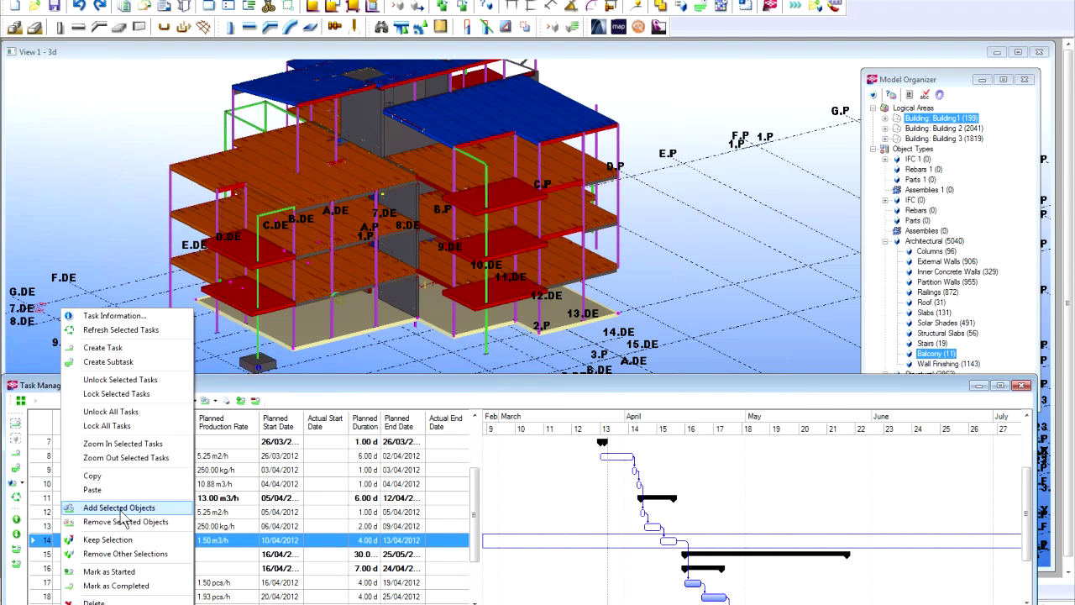
click(122, 514)
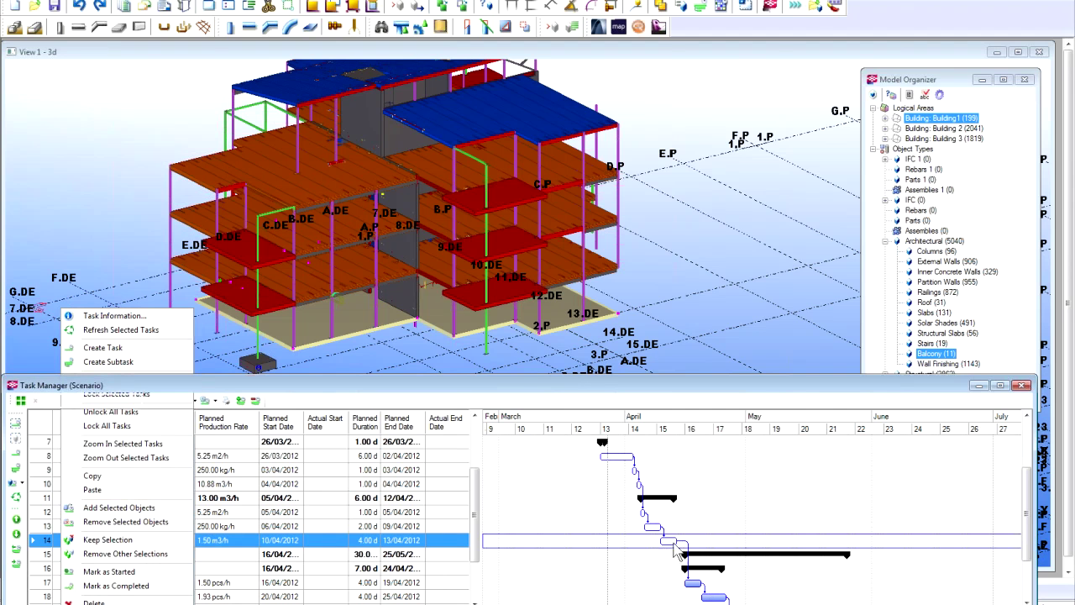
drag(677, 546, 665, 543)
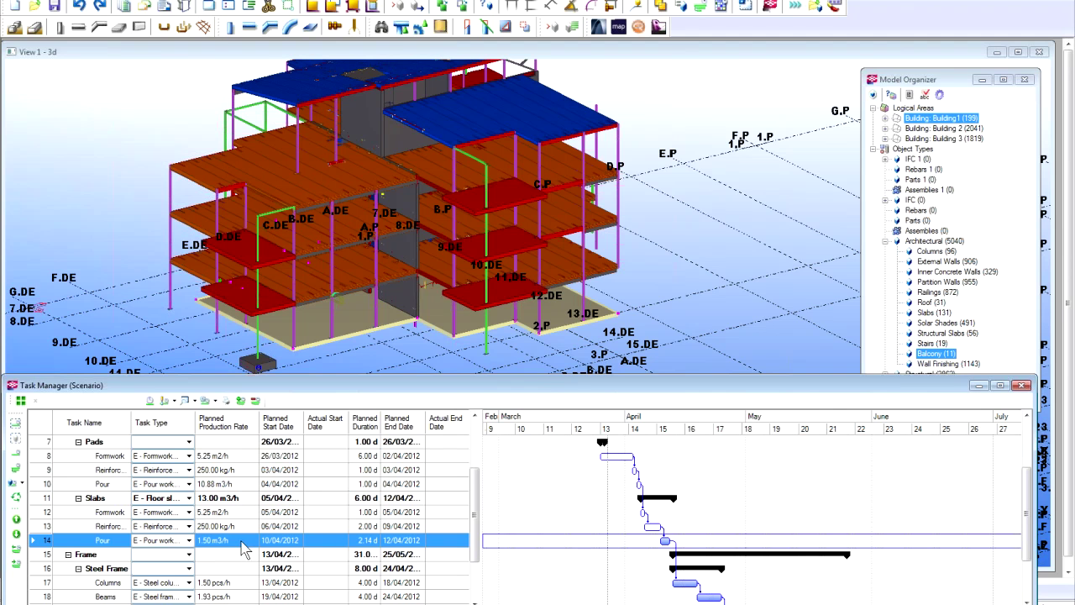
Step: Set the Pour task's planned production rate to 1.00 m3/h, giving a 3.22-day duration
click(236, 540)
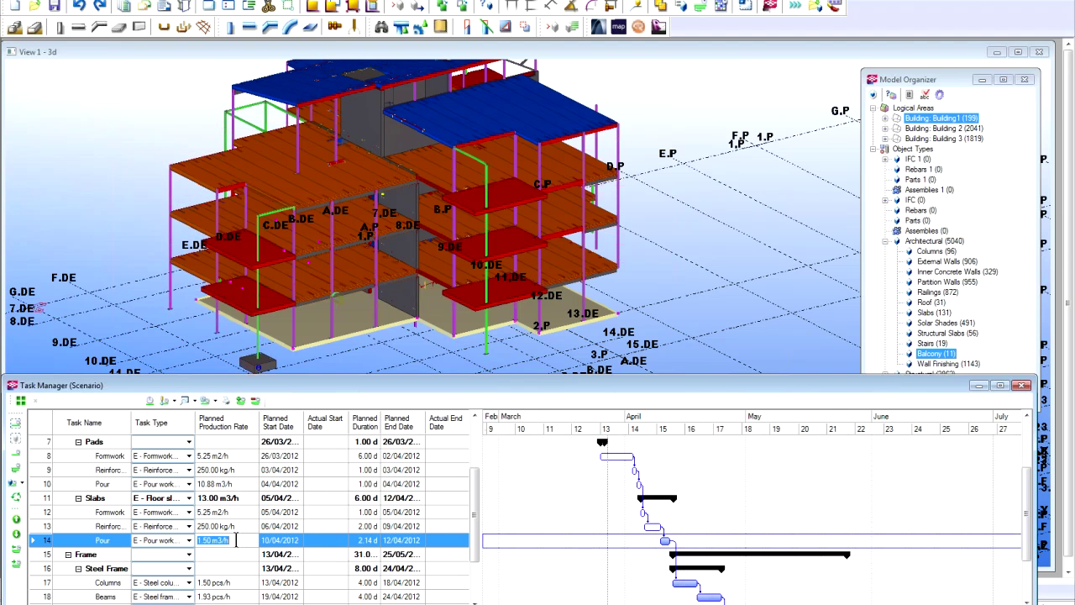
text(3)
key(BackSpace)
text(3)
key(Return)
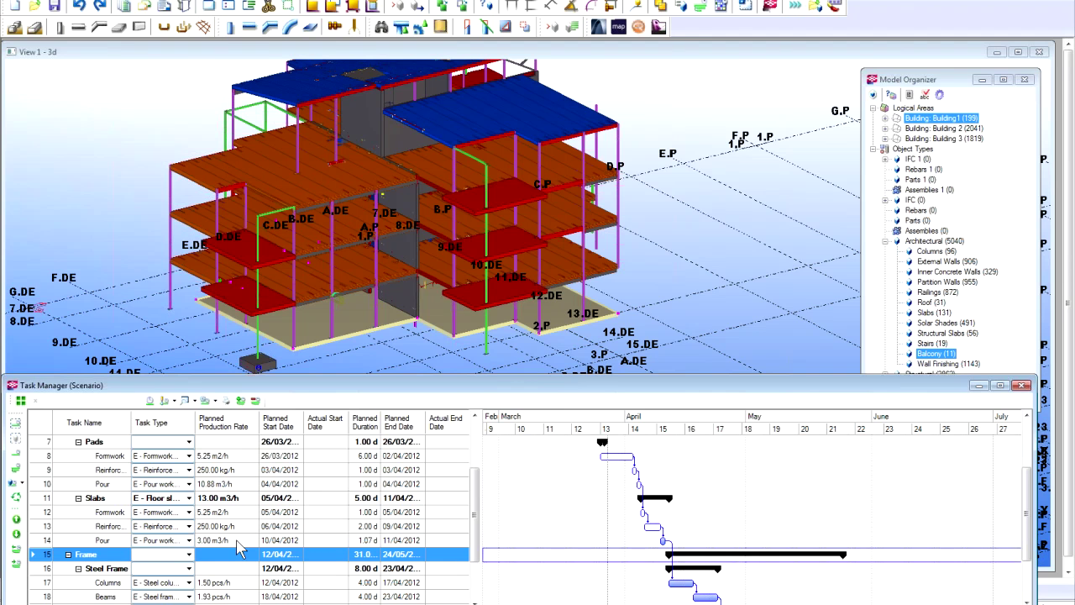
click(237, 542)
text(1)
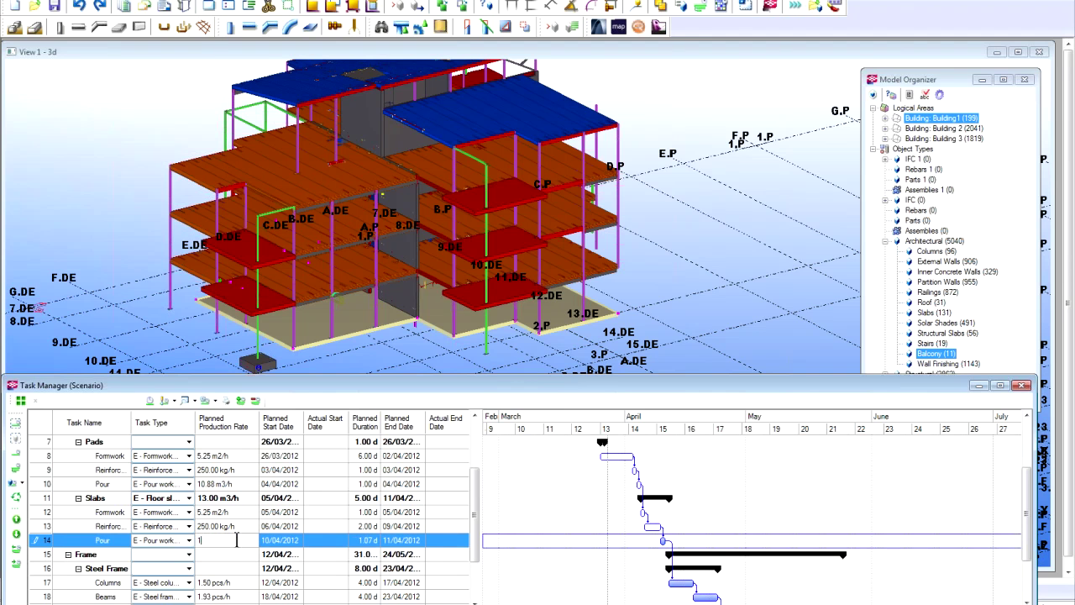
key(BackSpace)
text(1)
key(Return)
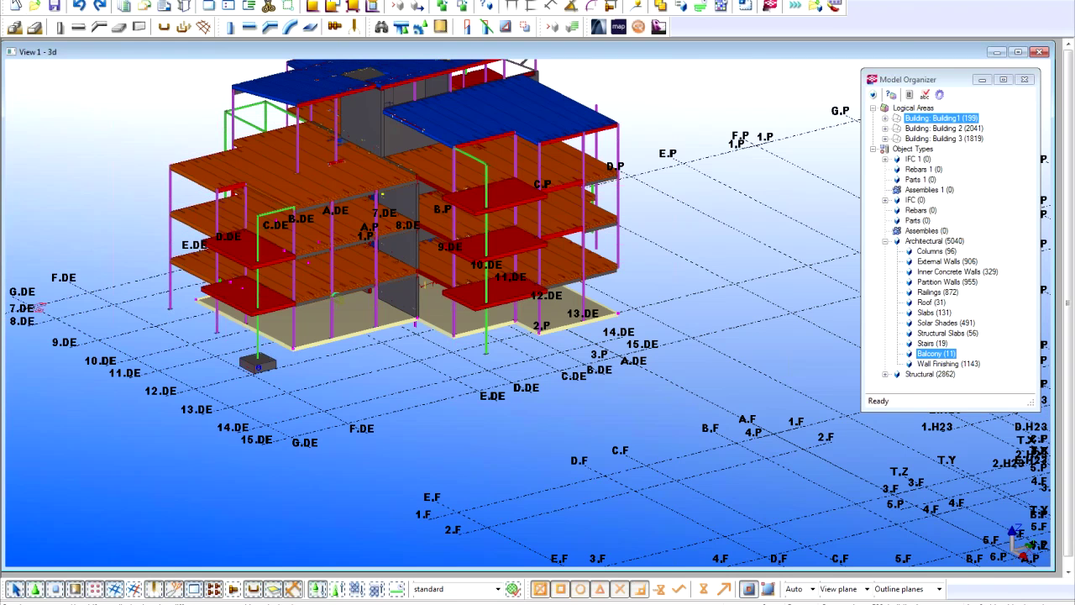
Step: Start publishing the model to Tekla BIMsight and move its settings window aside
click(16, 3)
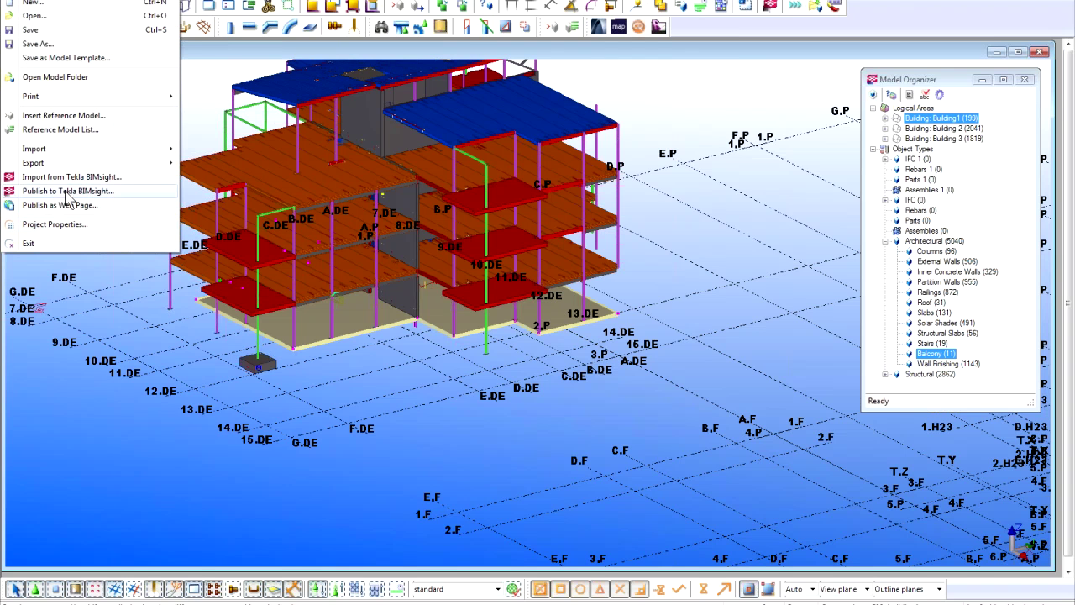
click(65, 193)
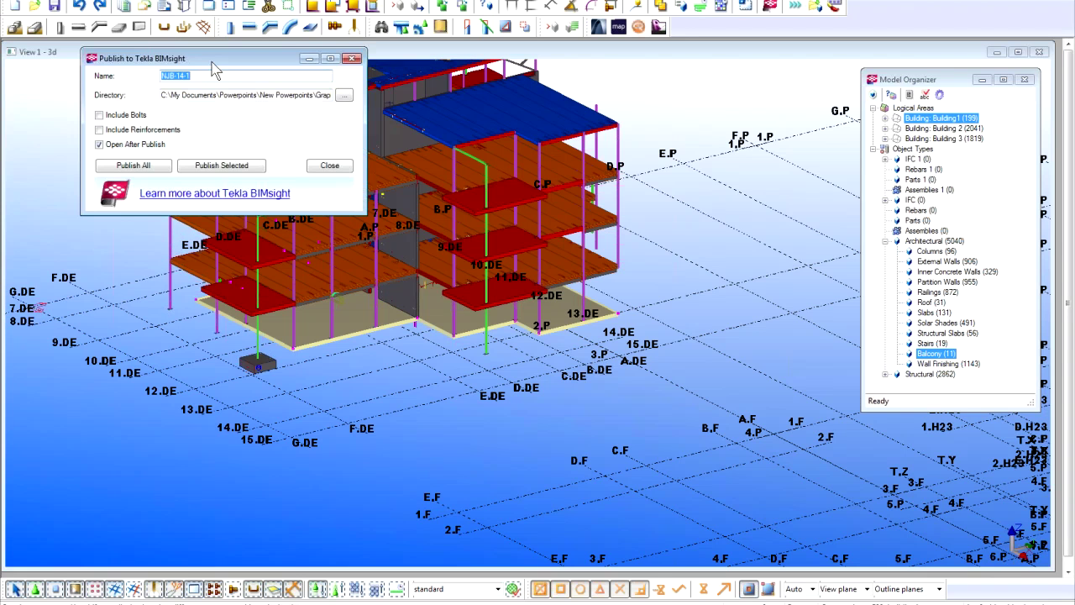
mouse_move(214, 69)
mouse_down()
mouse_move(203, 116)
mouse_move(82, 357)
mouse_up()
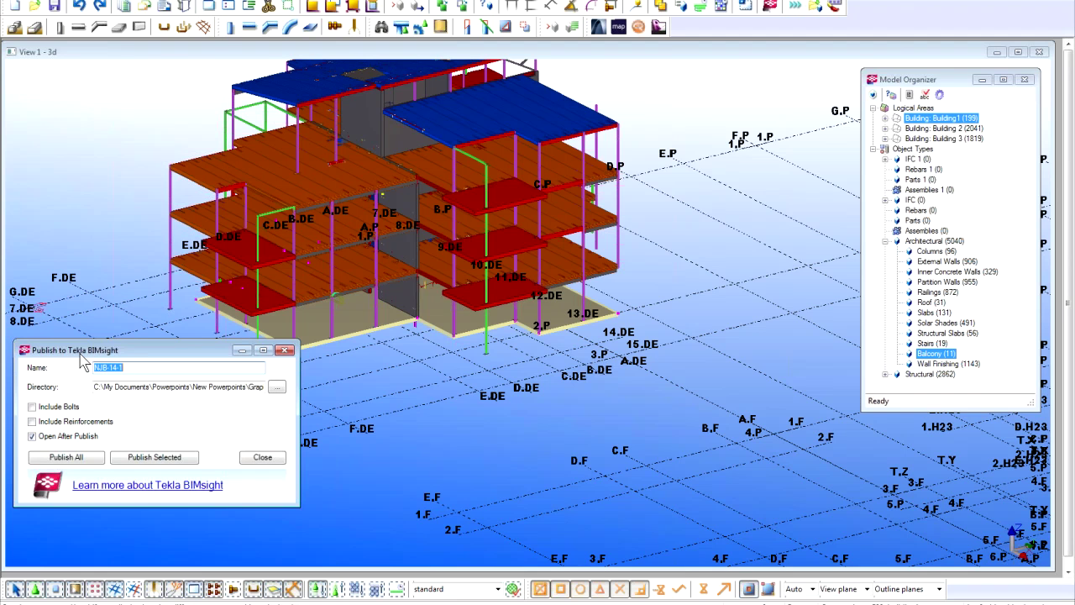
Step: Export the Tekla model to ArchiCAD, moving the export window to the left
click(513, 76)
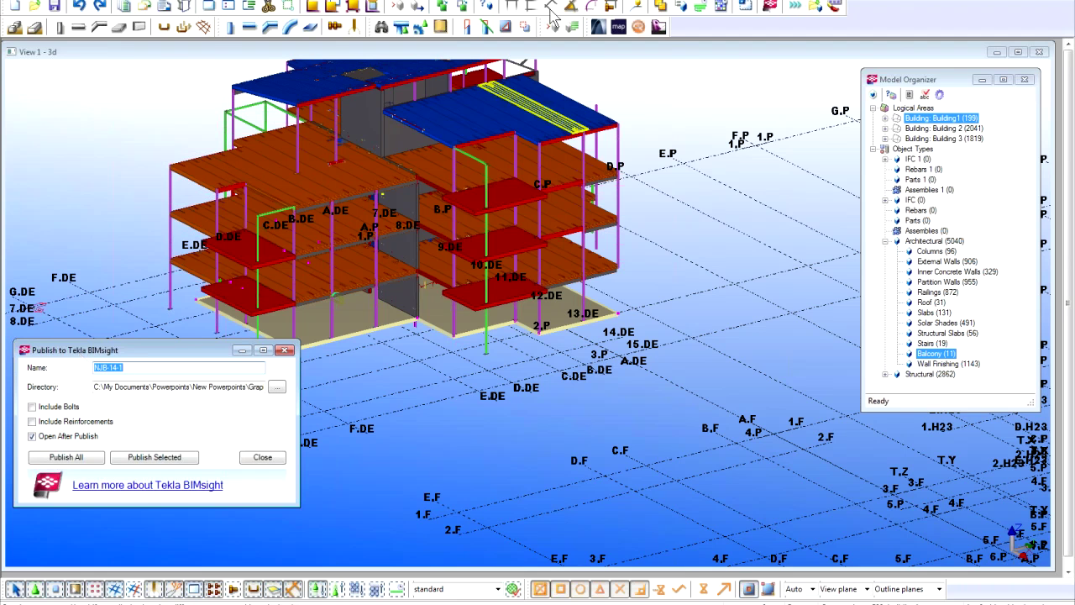
click(600, 29)
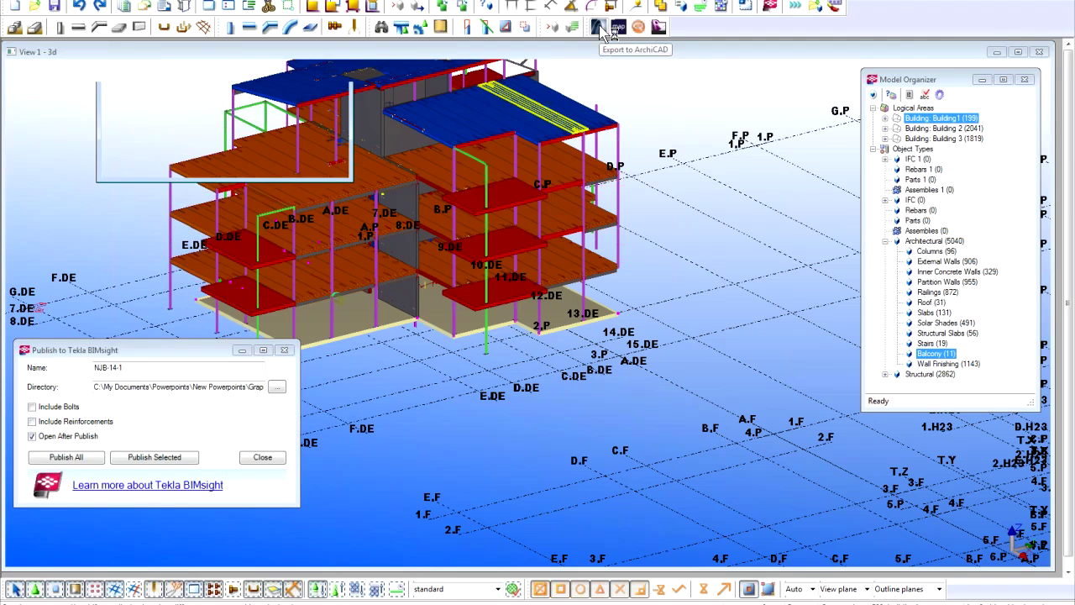
drag(204, 20, 105, 174)
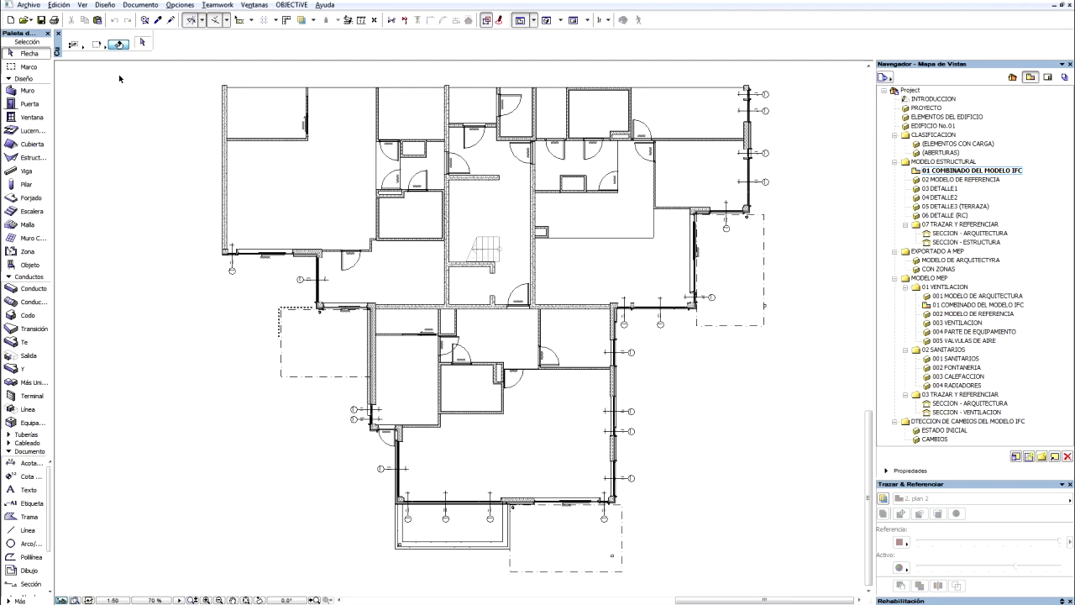
Step: Start Archivo > Especial Archivo > Combinar and browse up to the IFC models folder
click(31, 7)
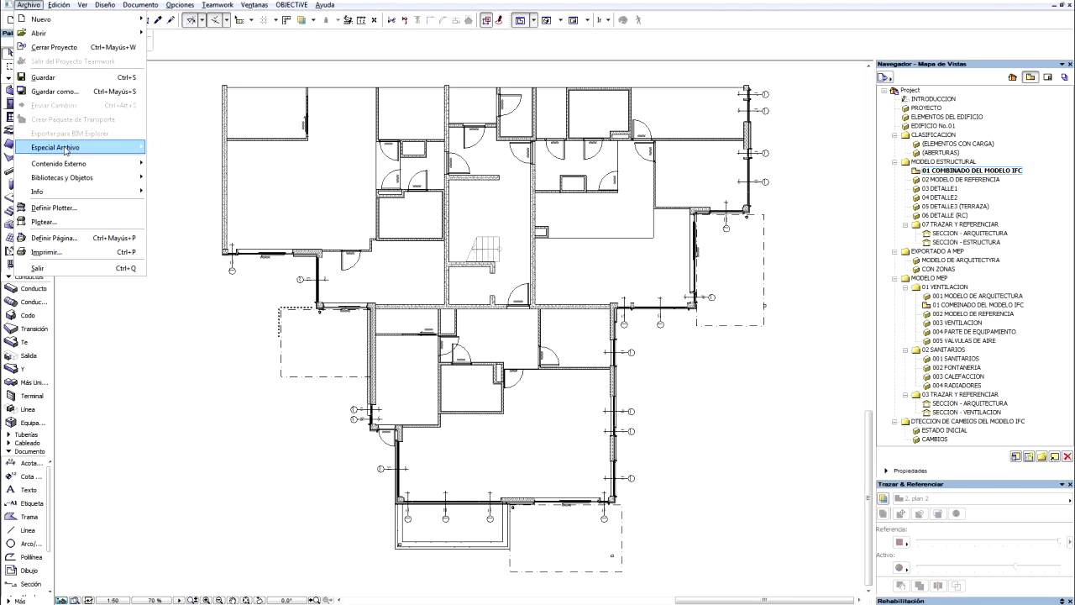
mouse_move(56, 147)
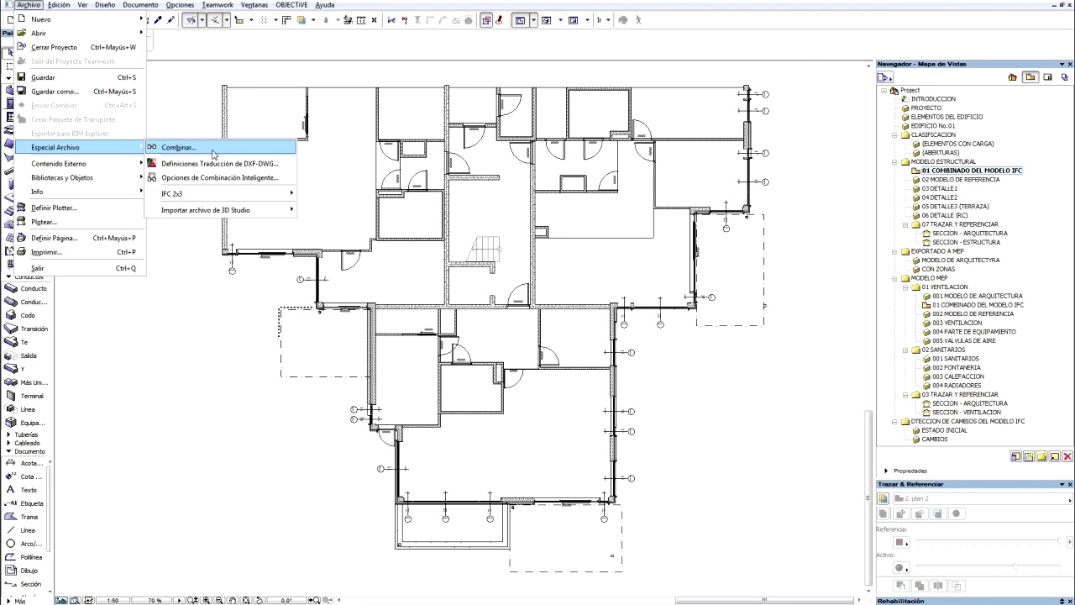
click(214, 154)
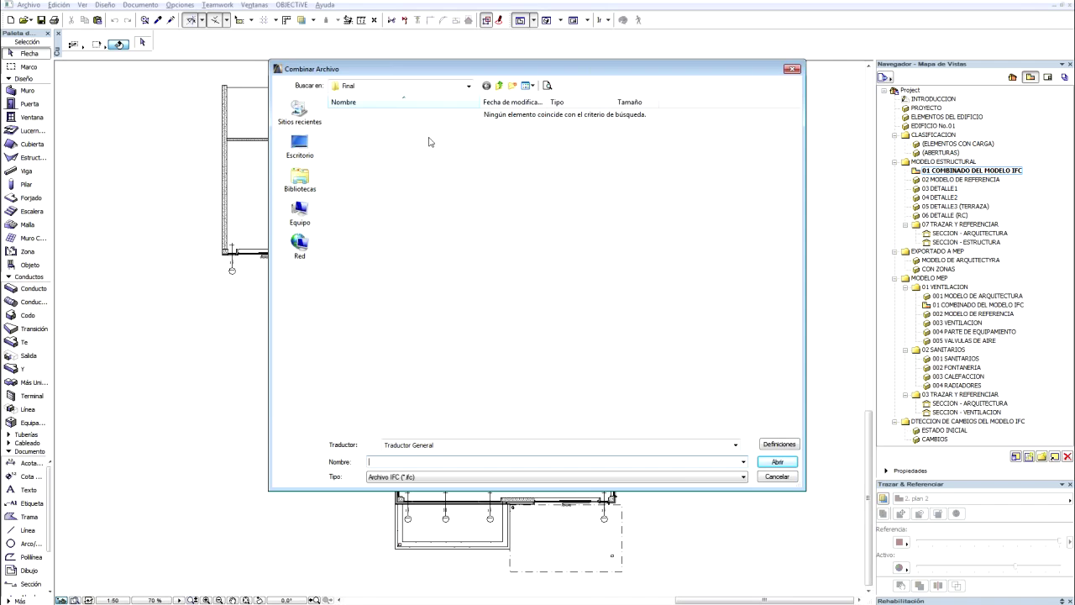
click(498, 85)
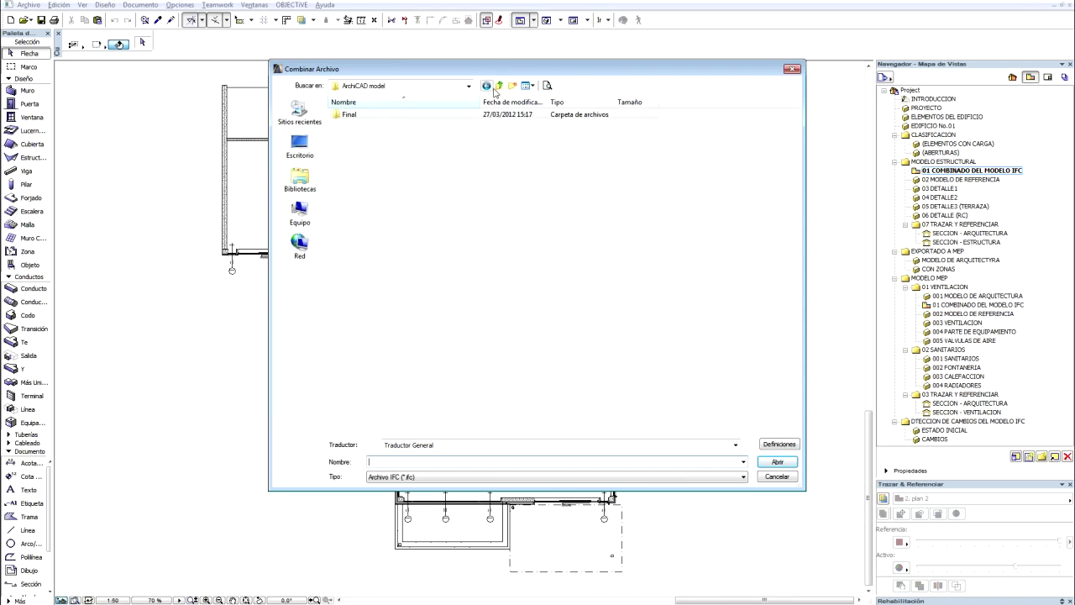
click(499, 85)
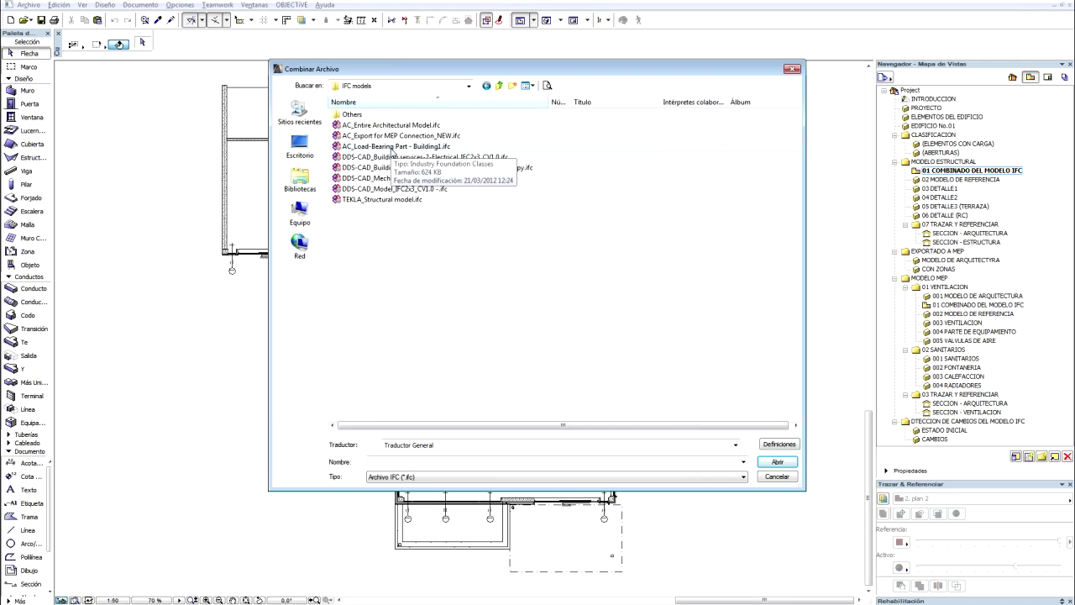
click(391, 148)
click(431, 477)
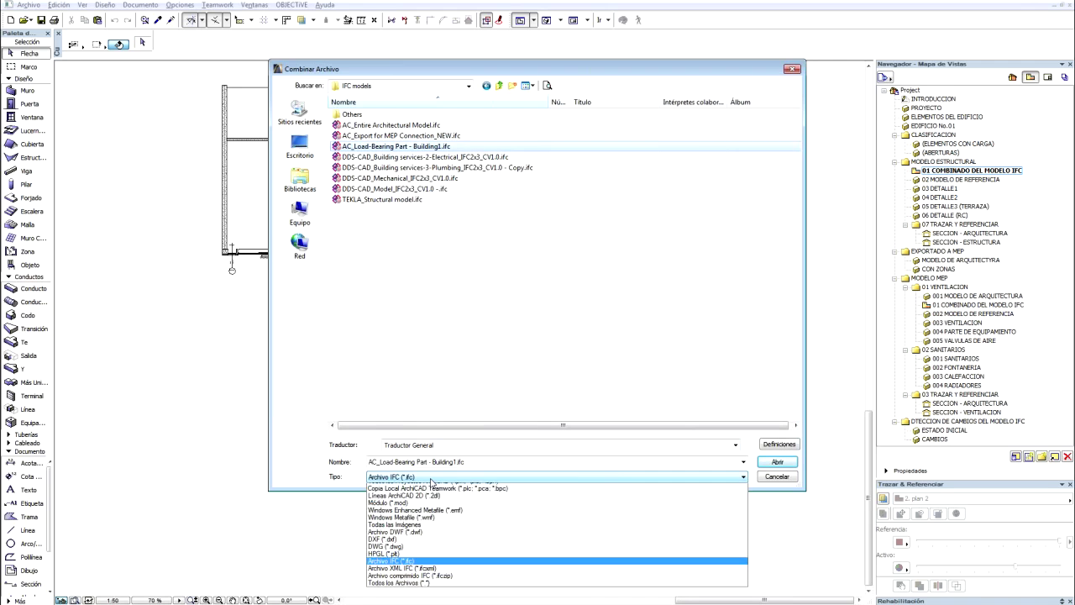
click(432, 480)
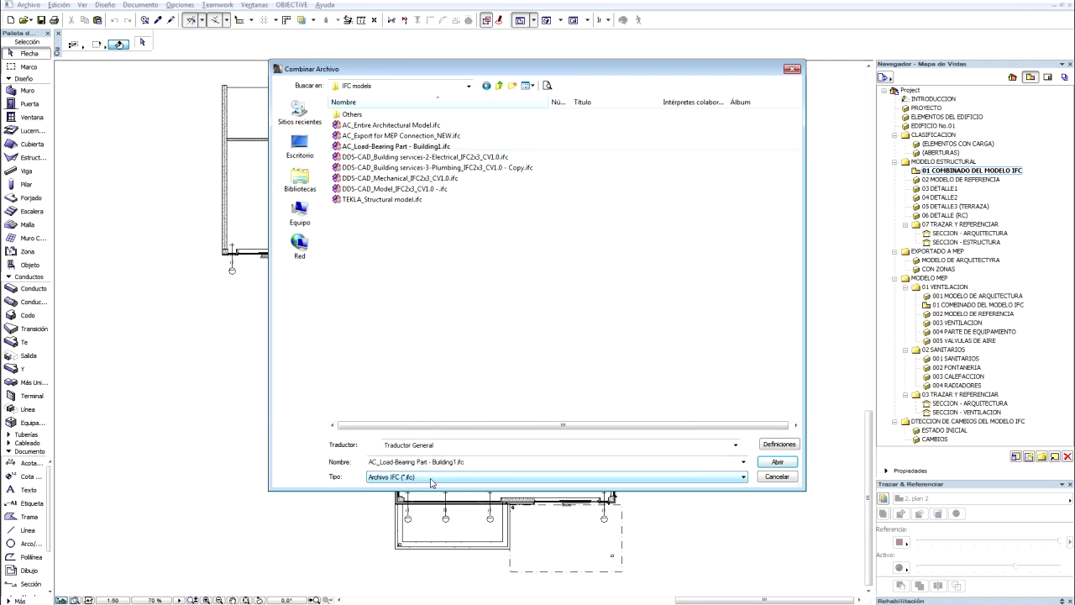
Step: Choose TEKLA_Structural model.ifc with the Tekla Structures translator and open its Definiciones
click(735, 448)
click(487, 534)
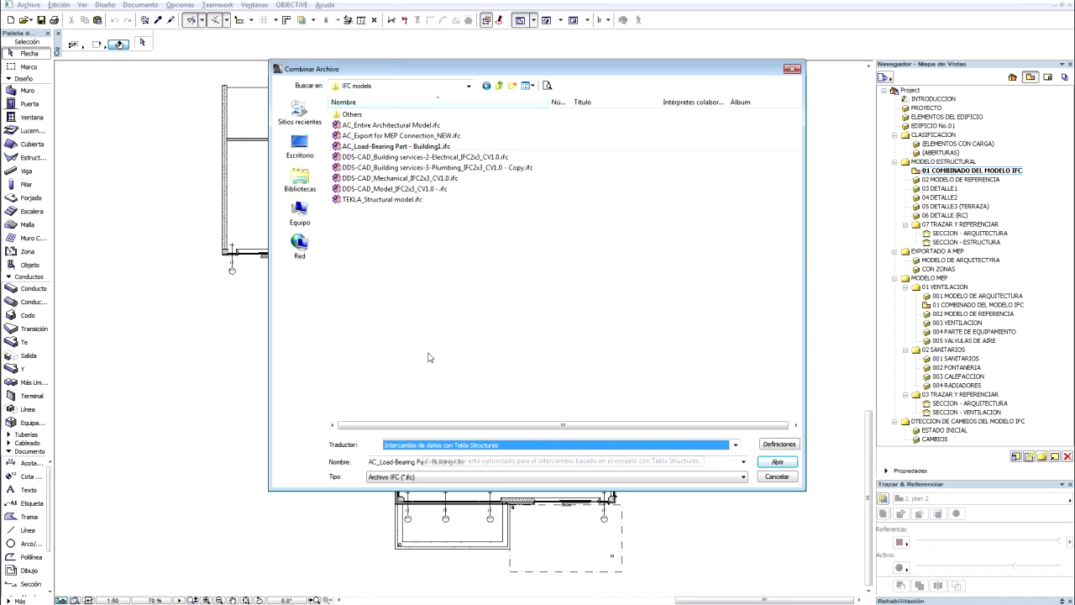
click(393, 201)
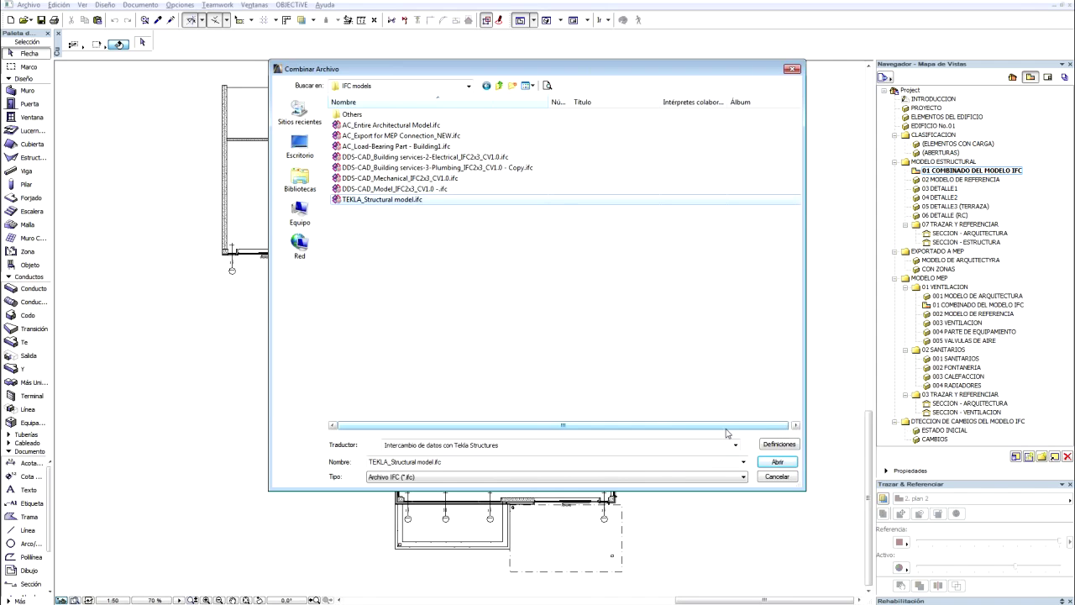
click(774, 444)
Step: Expand the Opciones de Importación for the Tekla Structures translator
click(344, 197)
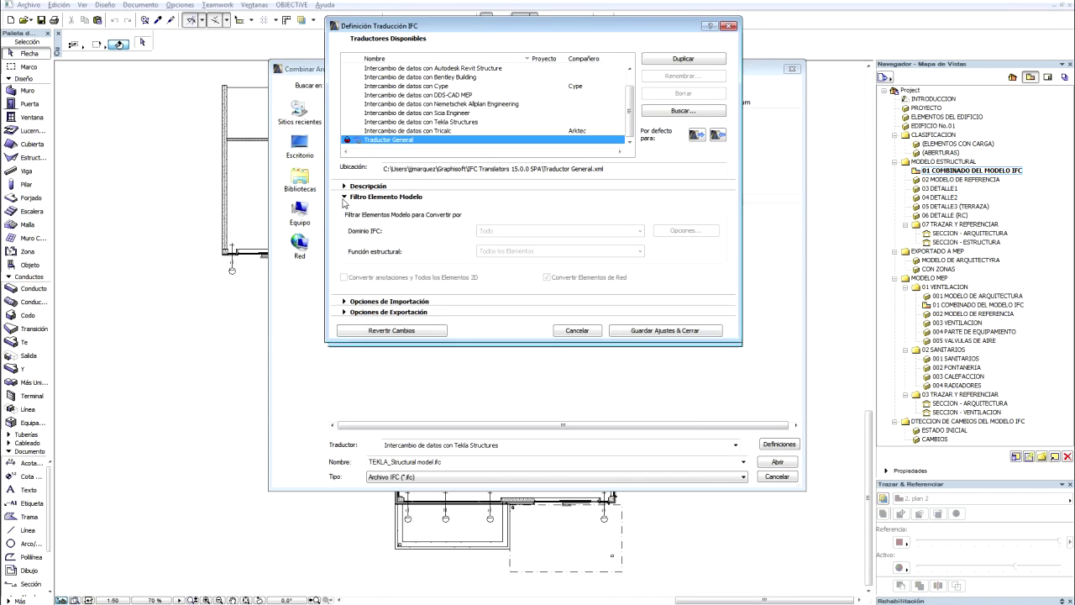
click(345, 207)
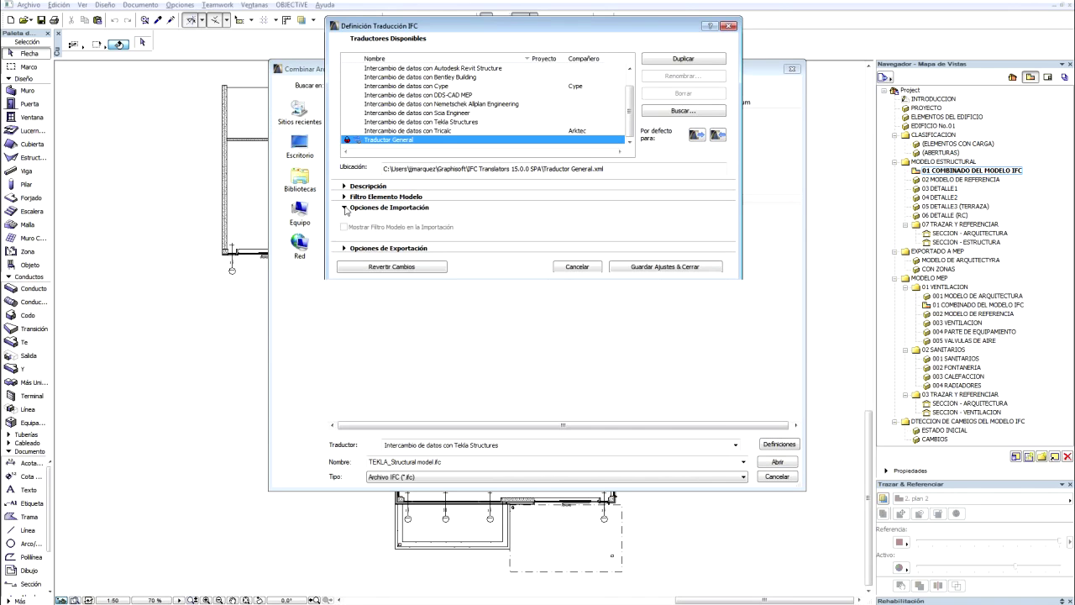
click(466, 123)
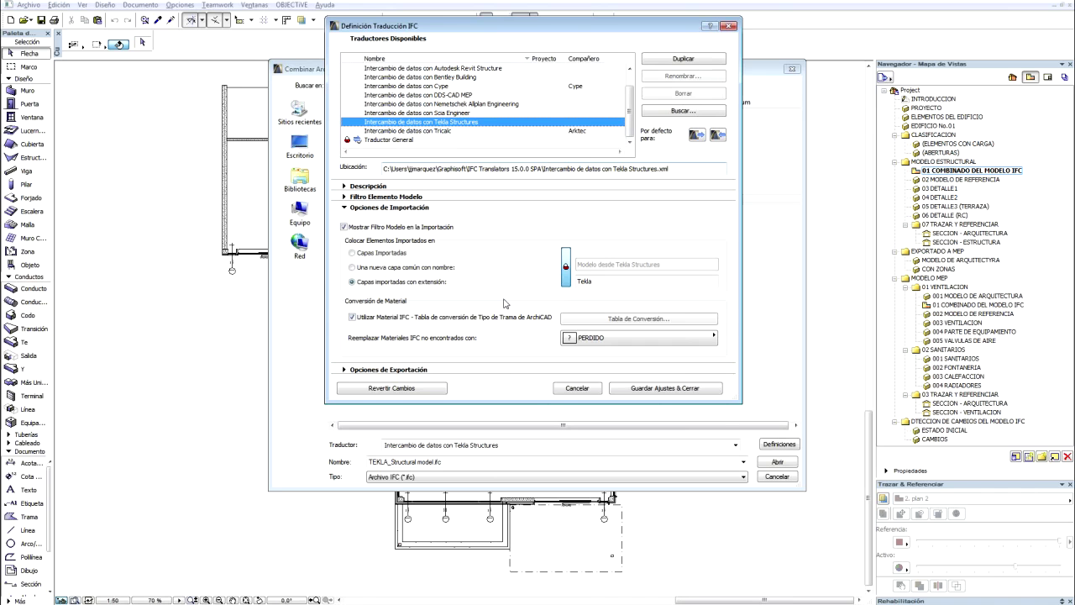
click(608, 283)
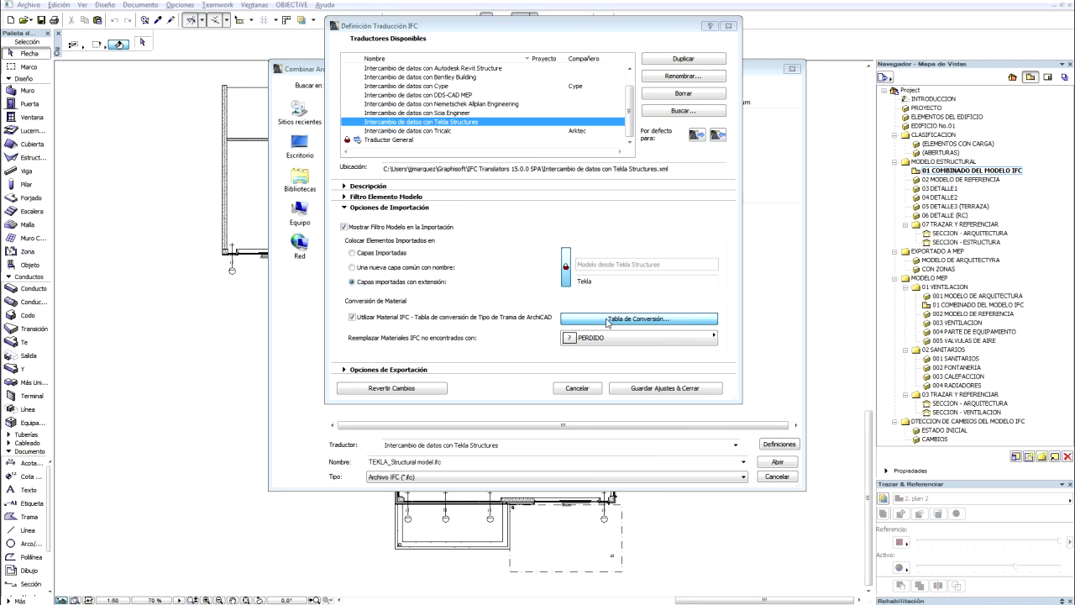
Step: Browse the material conversion table to CONCRETE/C80/95, then cancel both dialogs unchanged
click(608, 320)
drag(470, 277, 466, 366)
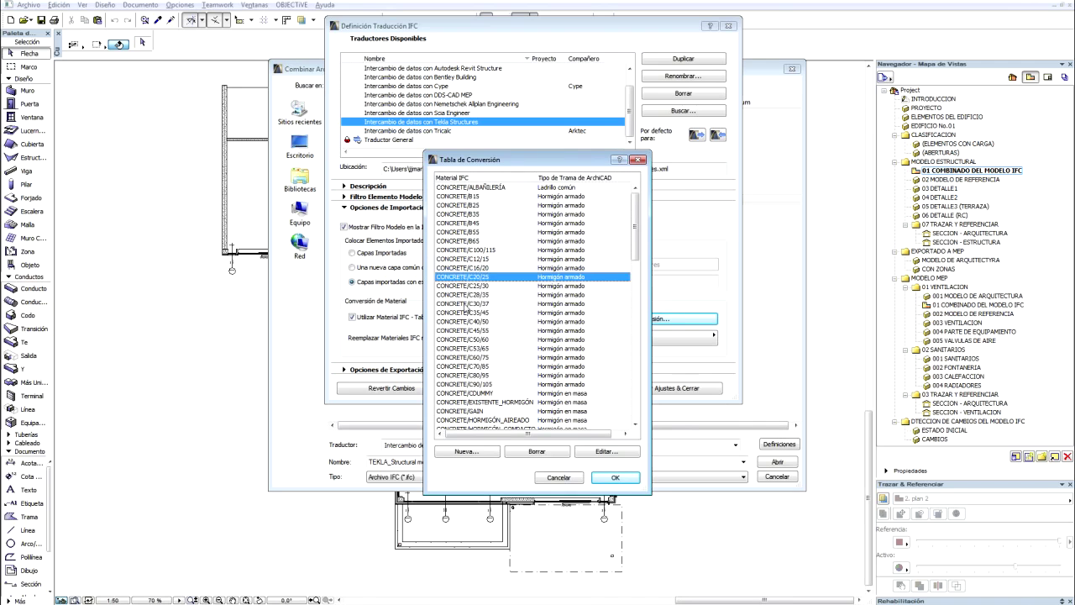
click(467, 375)
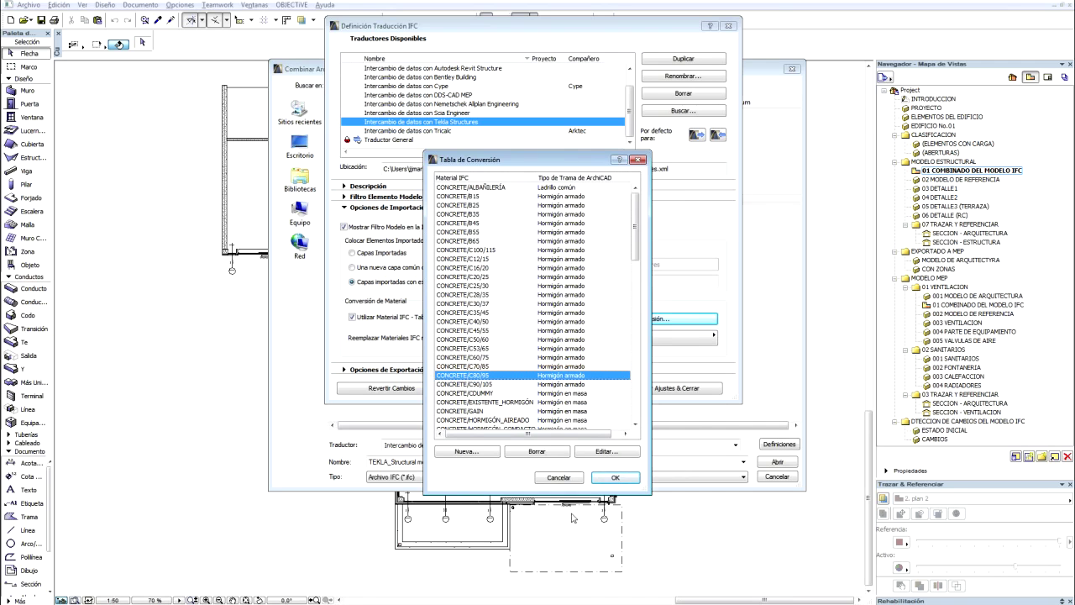
click(561, 478)
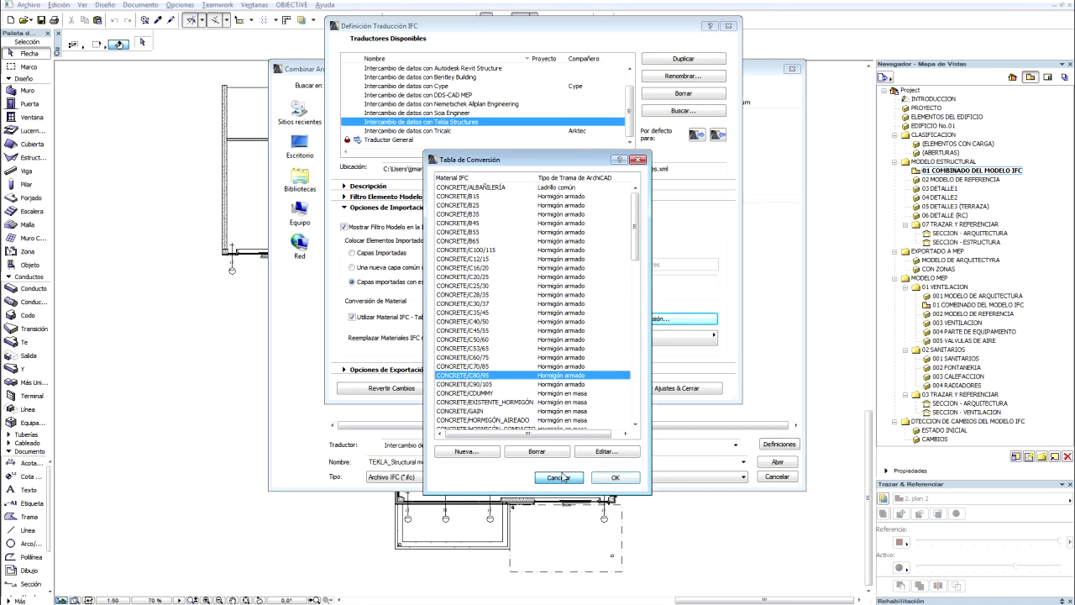
click(578, 389)
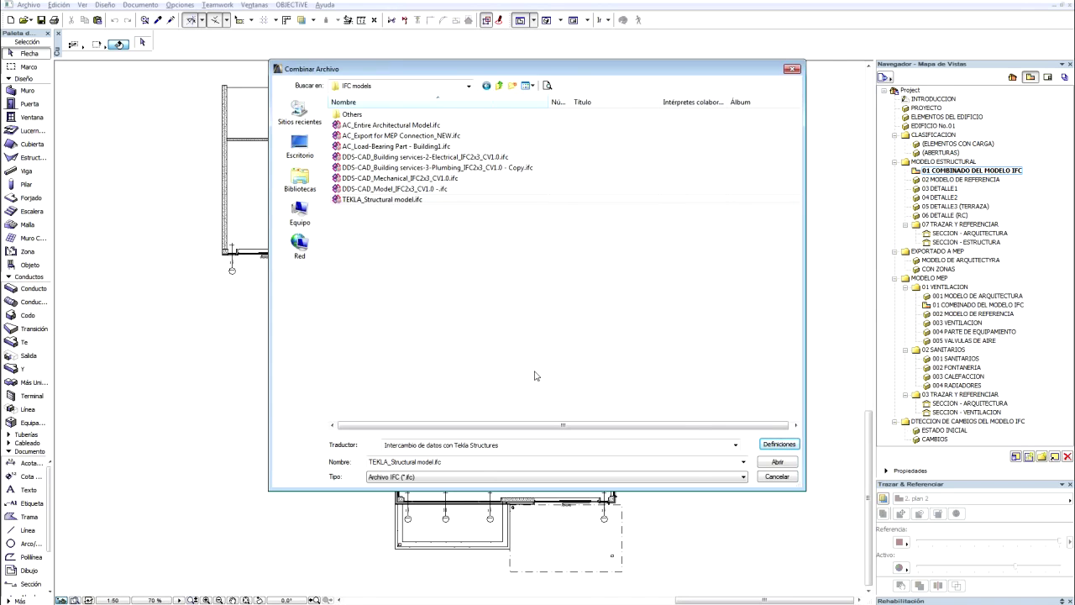
Step: Cancel the merge and apply the Structural layer combination
key(Escape)
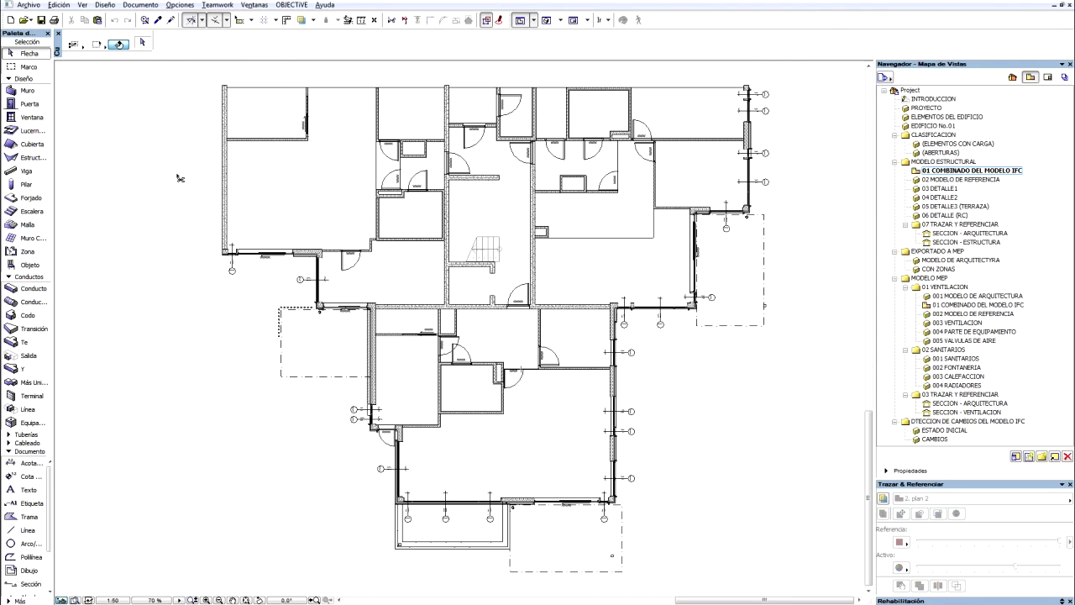
key(ctrl+l)
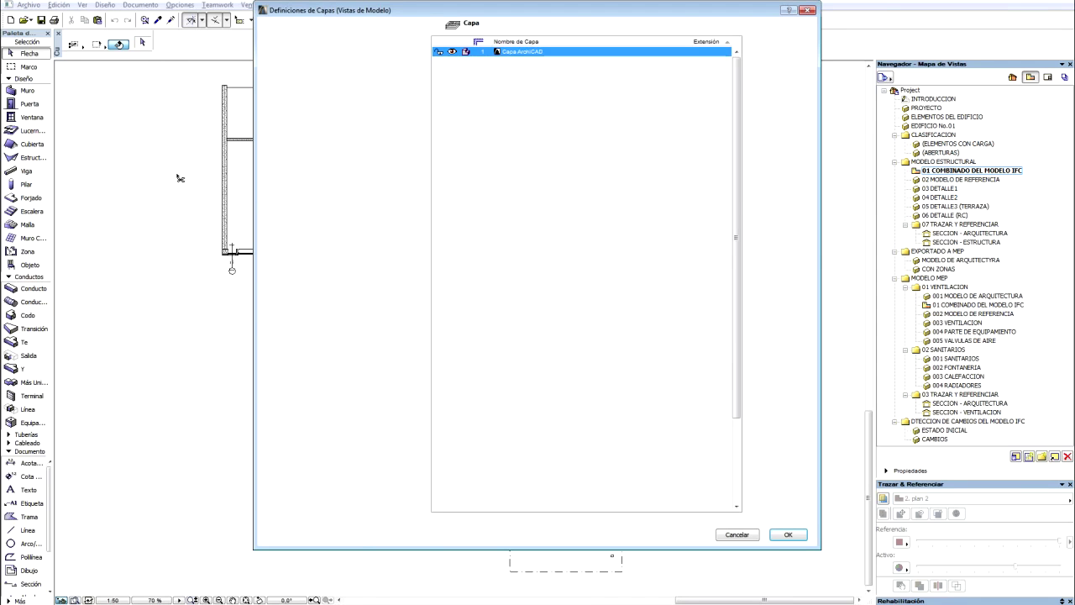
click(283, 157)
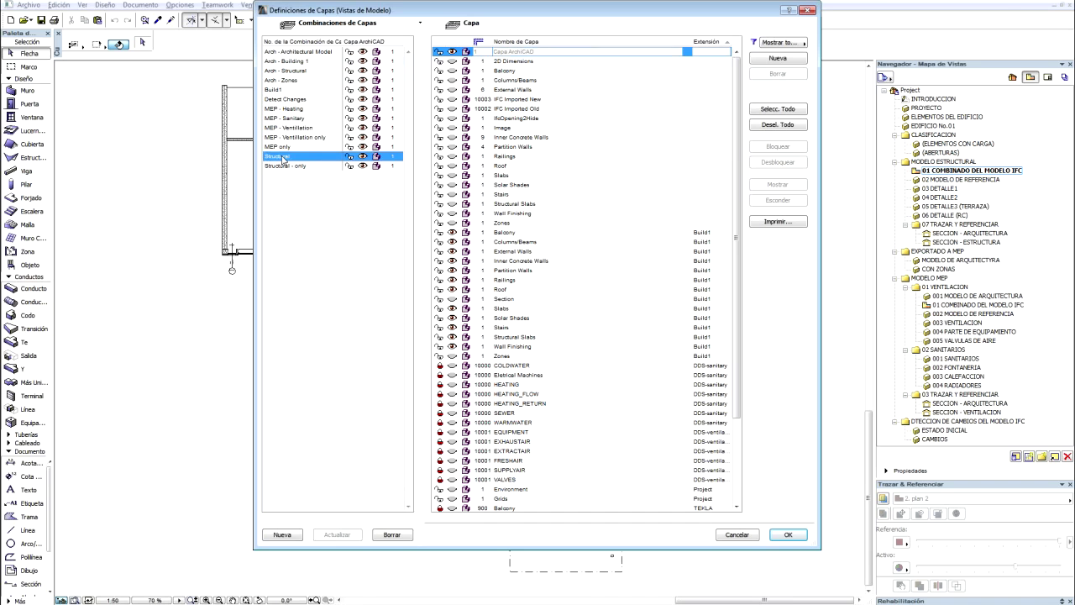
click(283, 157)
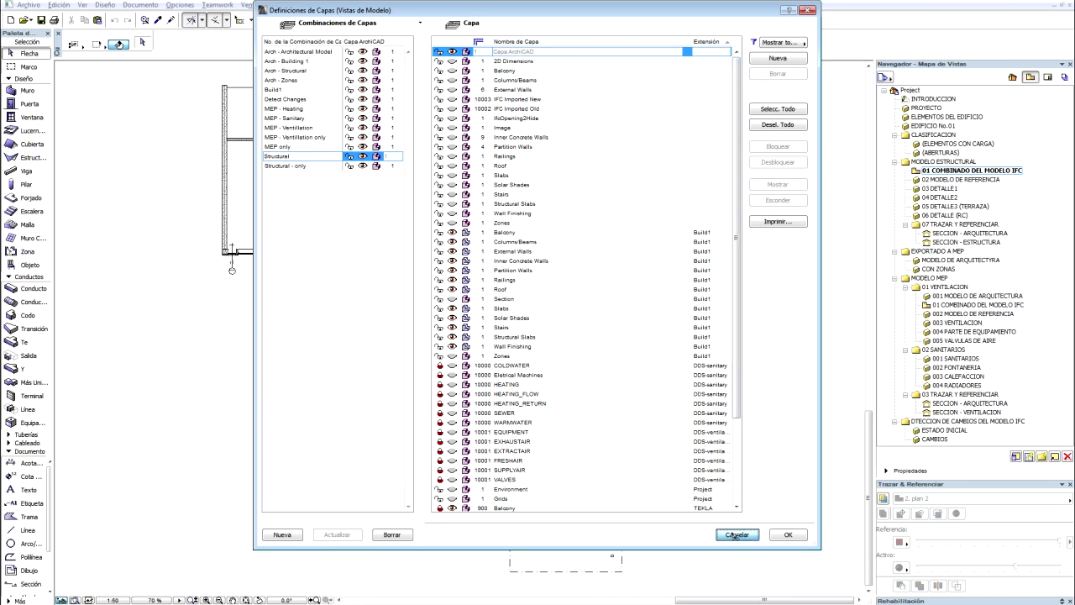
click(788, 534)
Step: Open the 02 MODELO DE REFERENCIA 3D view with the TEKLA Balcony layer enabled
double_click(932, 184)
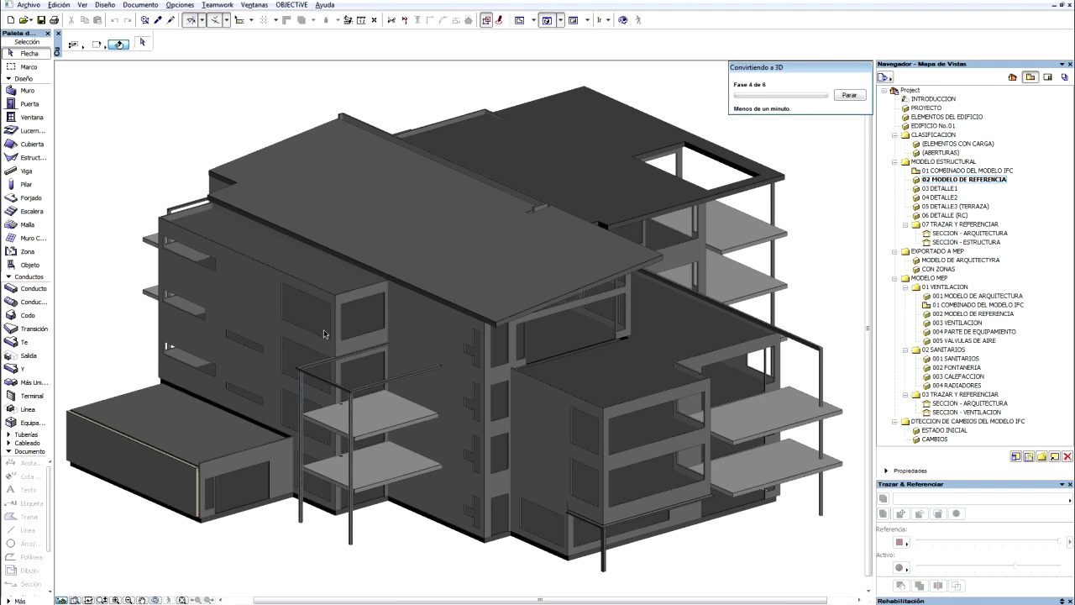
key(ctrl+l)
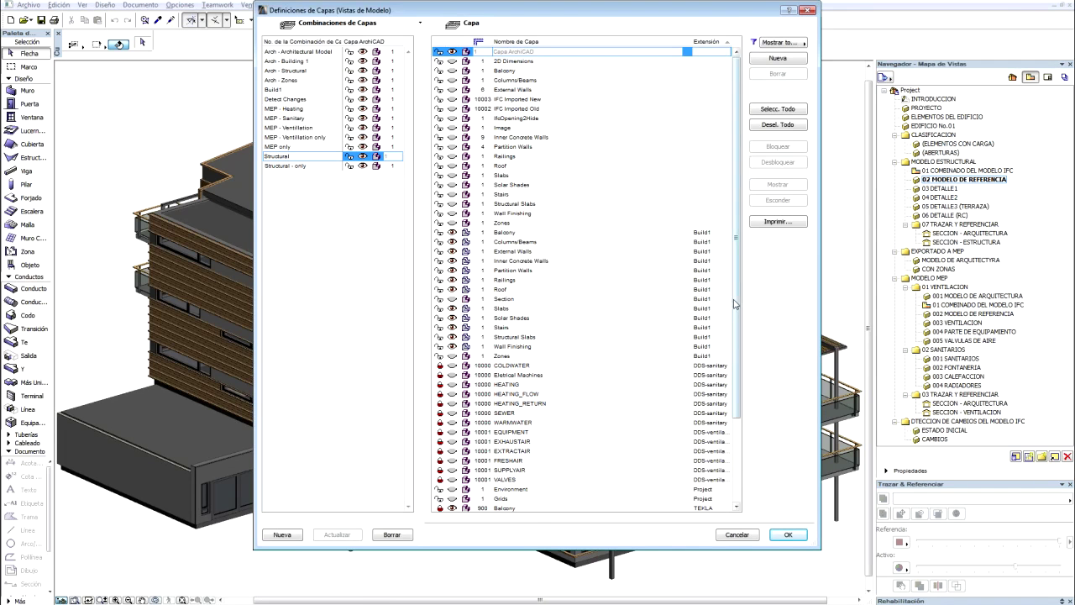
drag(736, 300, 737, 383)
click(710, 404)
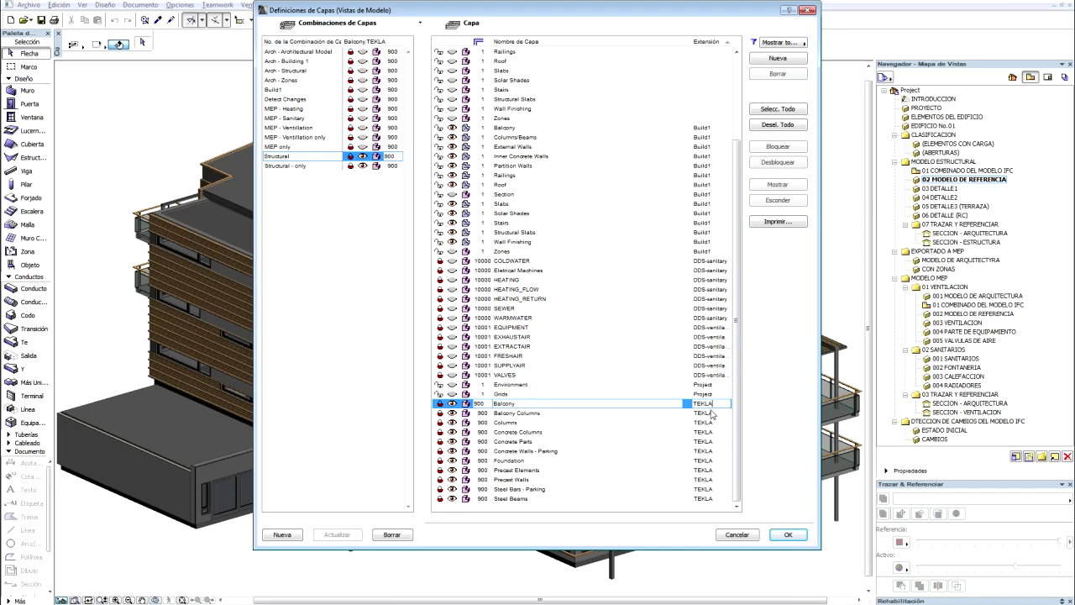
click(789, 536)
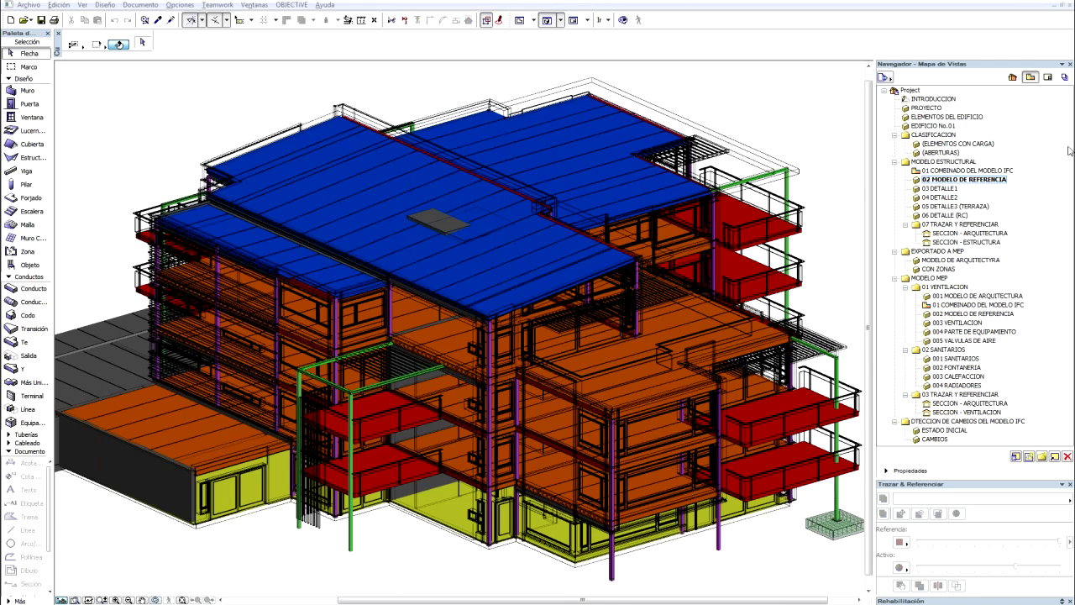
Step: Open 03 DETALLE1, 04 DETALLE2, 06 DETALLE (RC), then 05 DETALLE3 (TERRAZA), and select the top red balcony slab
double_click(930, 190)
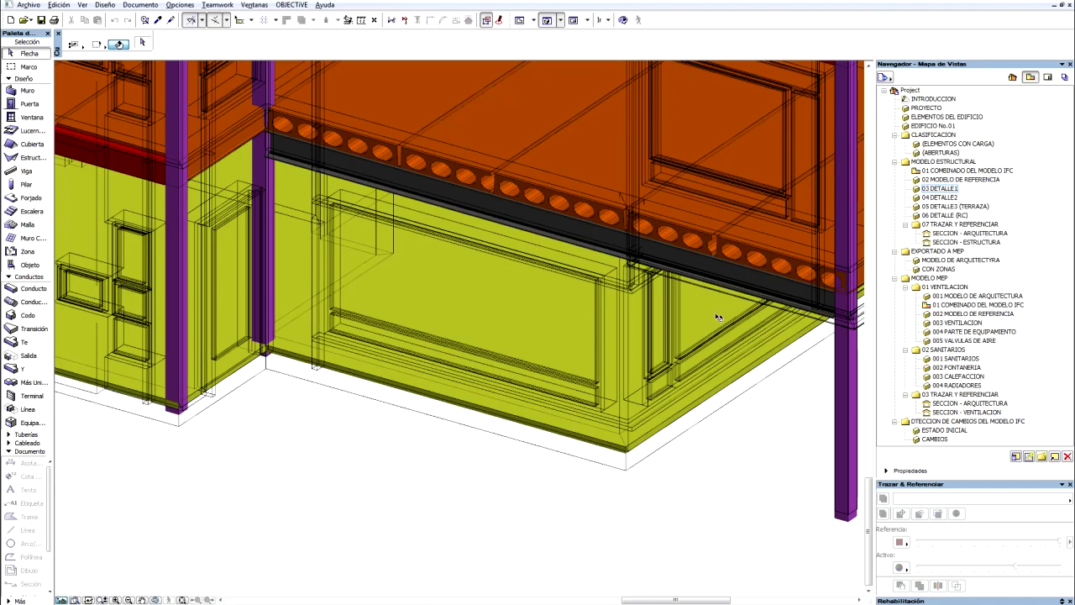
double_click(940, 196)
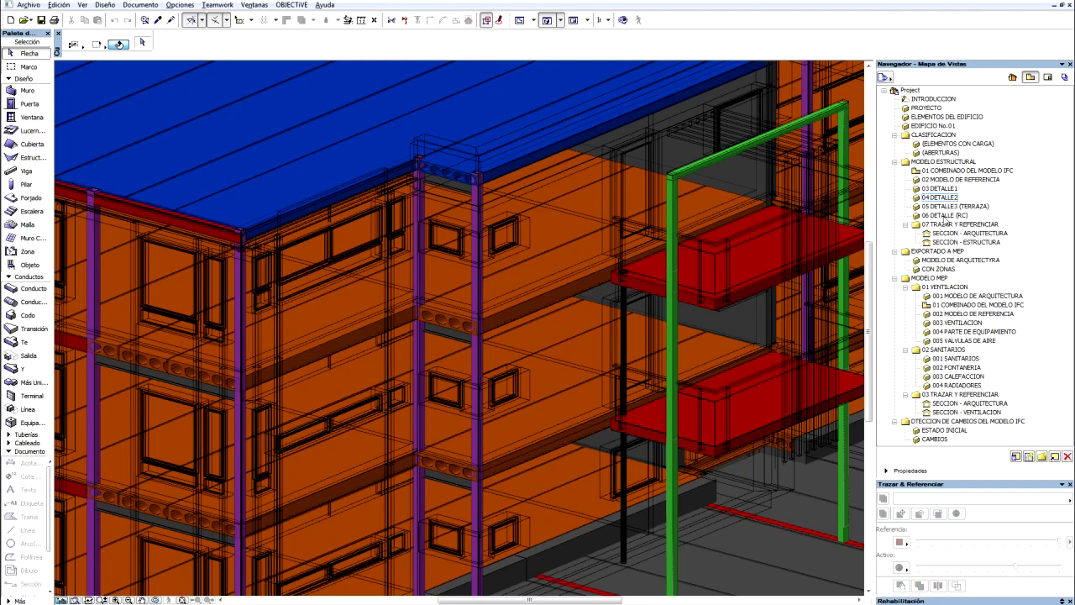
double_click(944, 216)
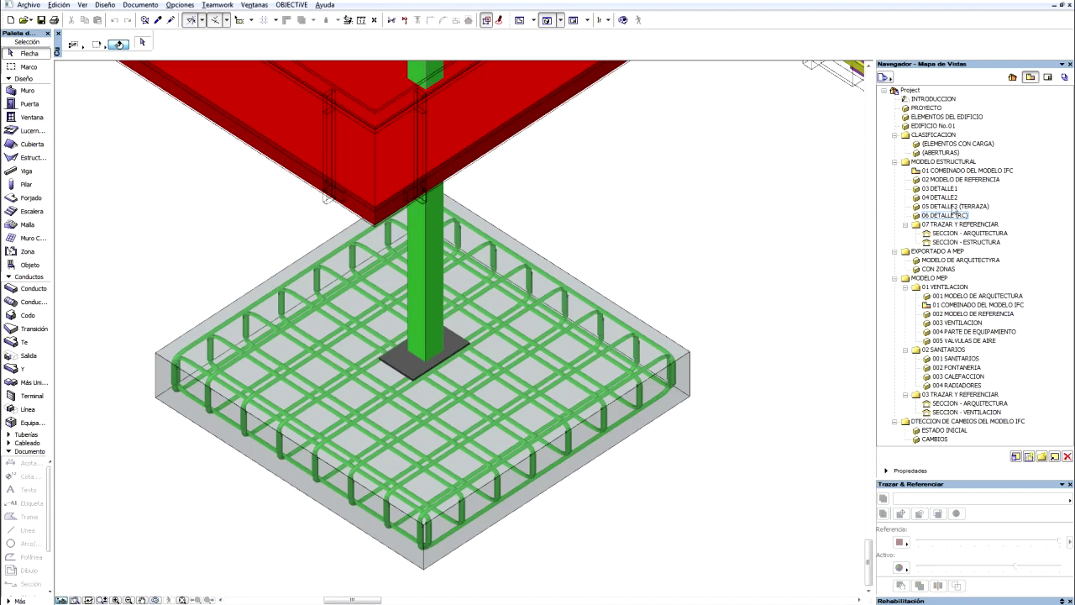
click(947, 207)
double_click(946, 208)
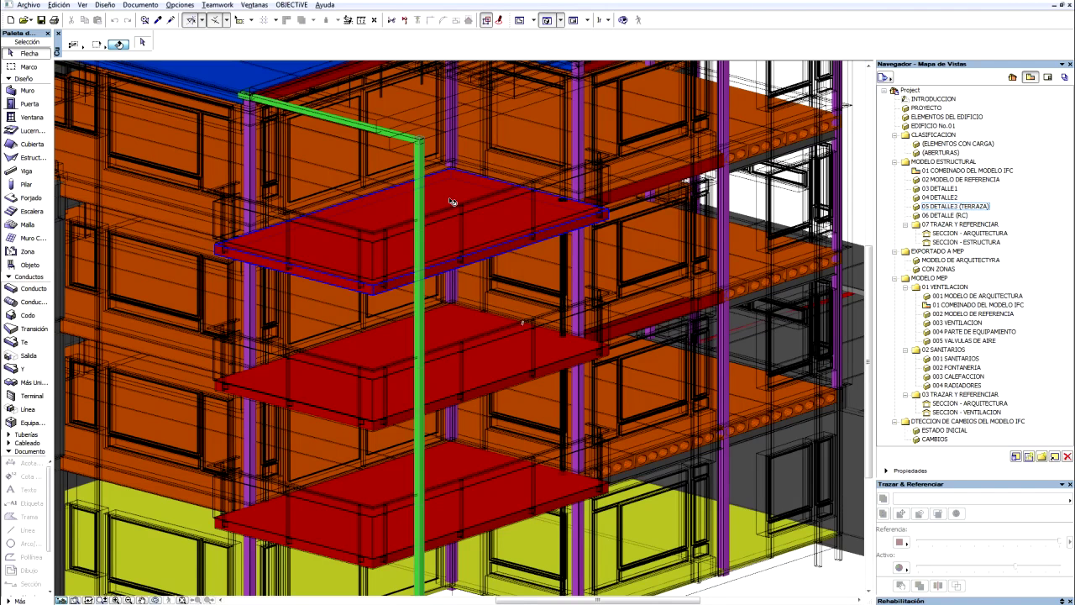
click(451, 201)
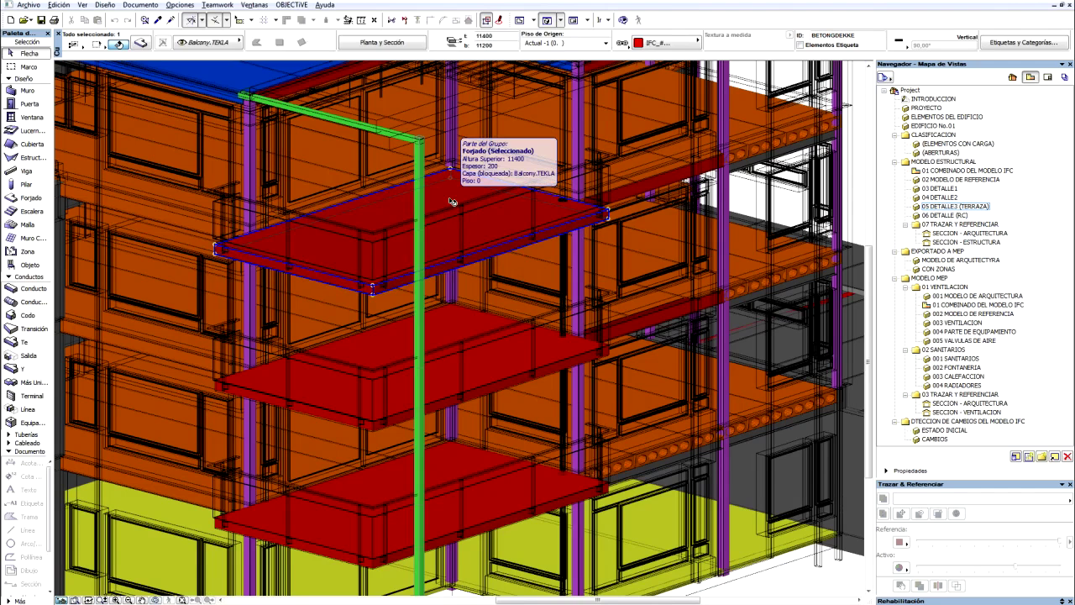
double_click(451, 202)
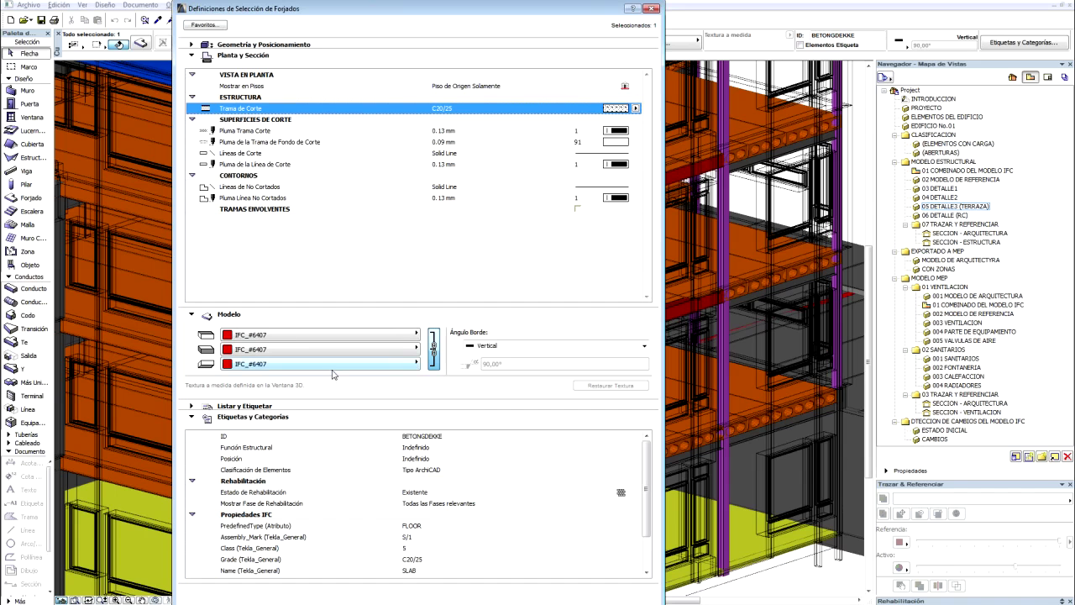
click(647, 571)
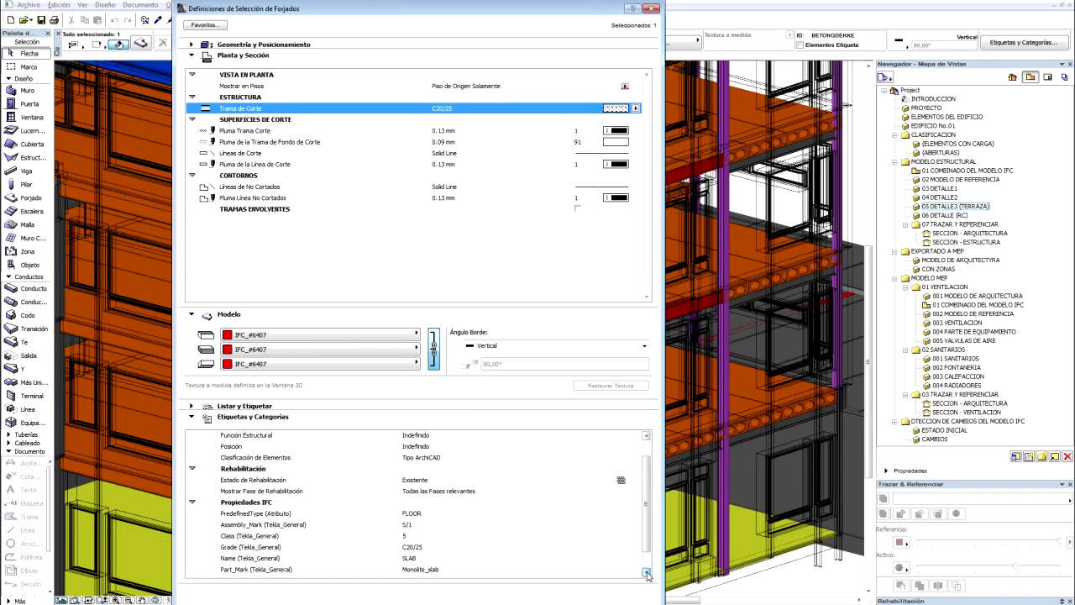
scroll(647, 573, down, 2)
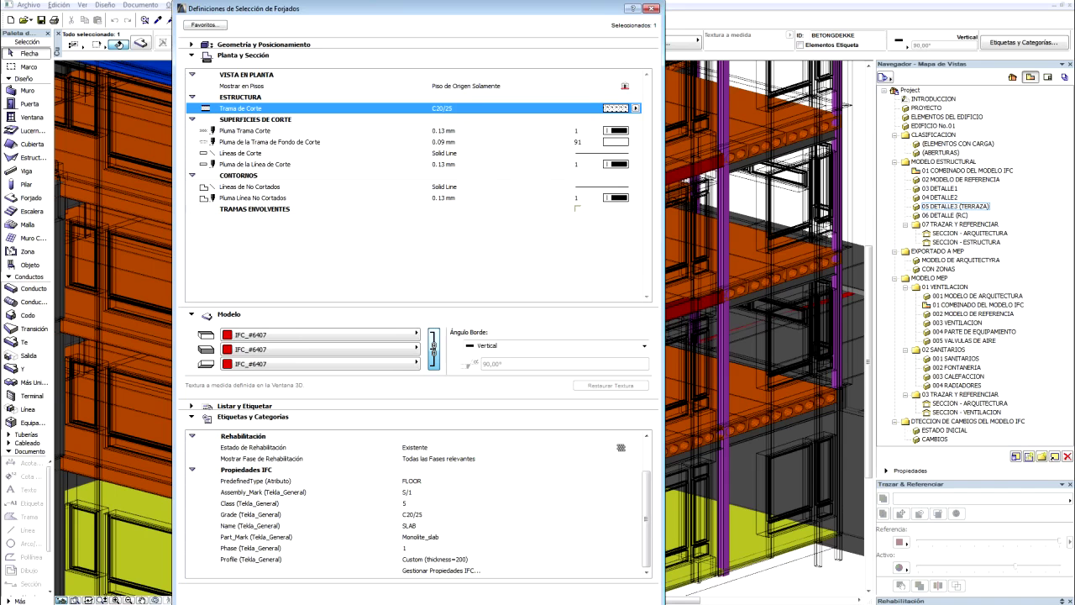
key(Return)
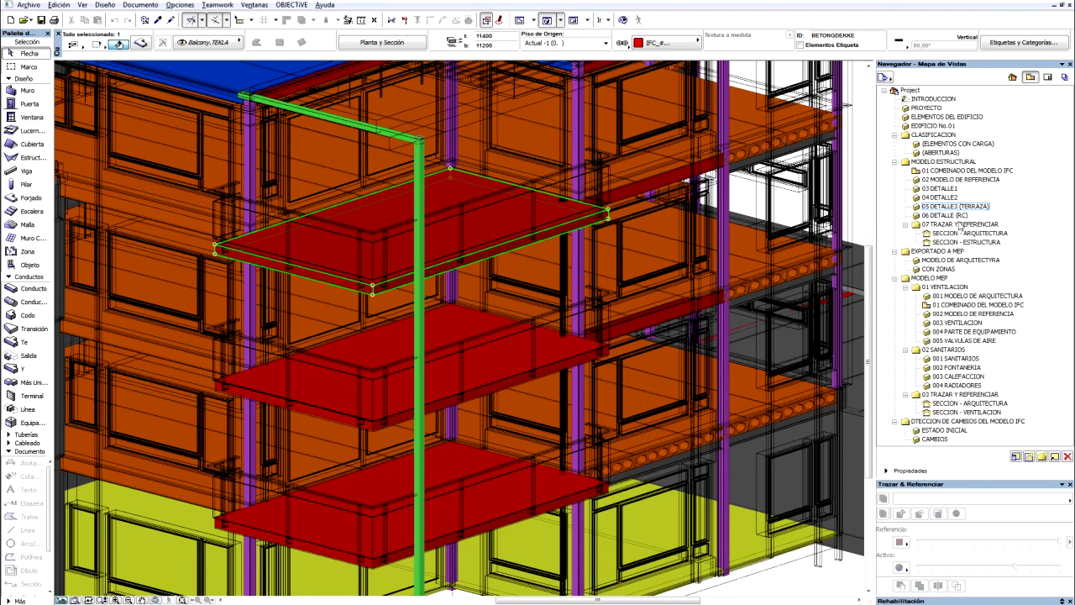
Step: Open 06 DETALLE (RC), then the SECCION - ARQUITECTURA section traced against SECCION - ESTRUCTURA
double_click(960, 218)
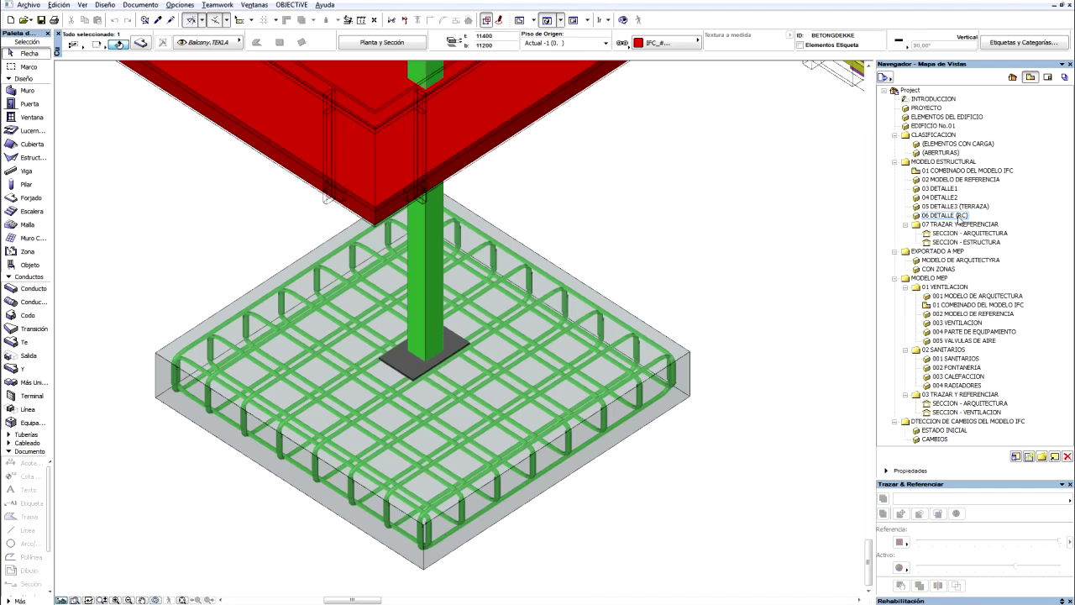
click(958, 236)
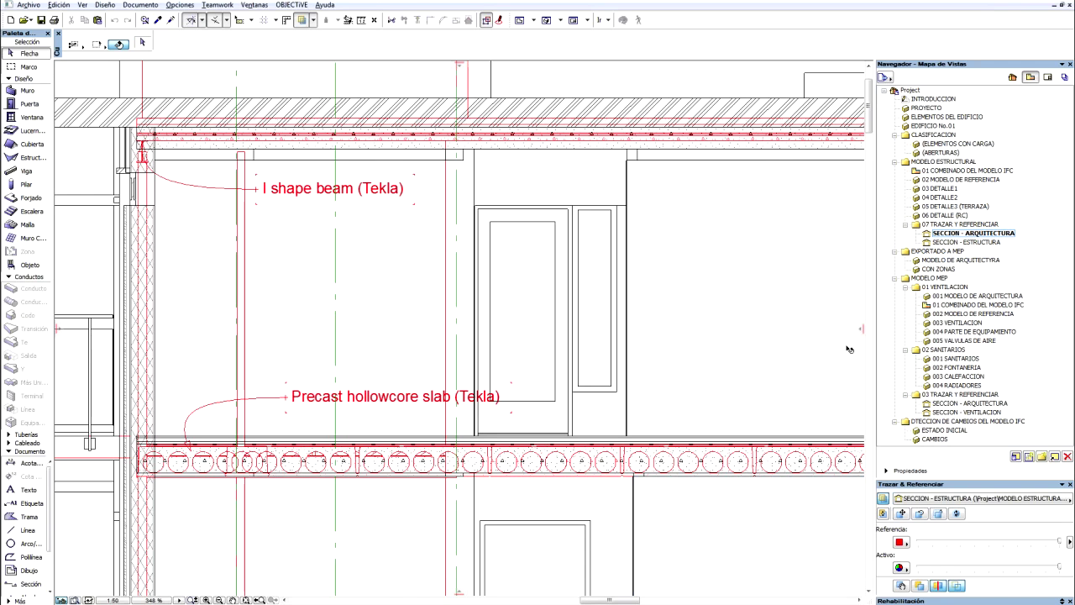
Step: Slide the structural overlay boundary left across the section, then load MODELO DE ARQUITECTYRA in 3D
drag(860, 329, 300, 312)
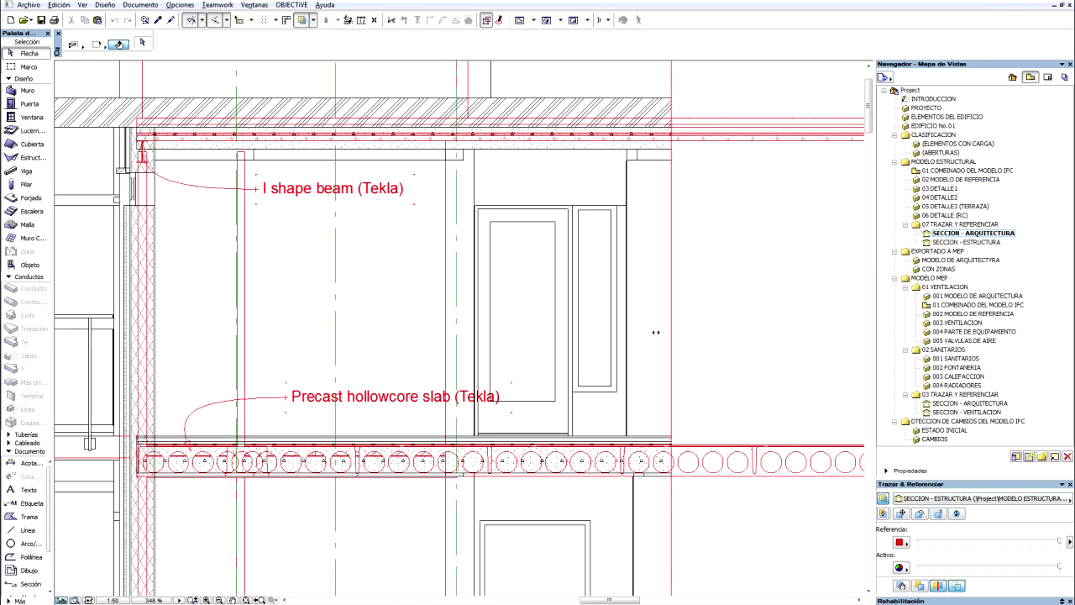
mouse_move(237, 309)
mouse_down()
mouse_move(199, 302)
mouse_move(419, 328)
mouse_move(243, 305)
mouse_move(403, 299)
mouse_move(749, 322)
mouse_move(815, 312)
mouse_move(221, 293)
mouse_up()
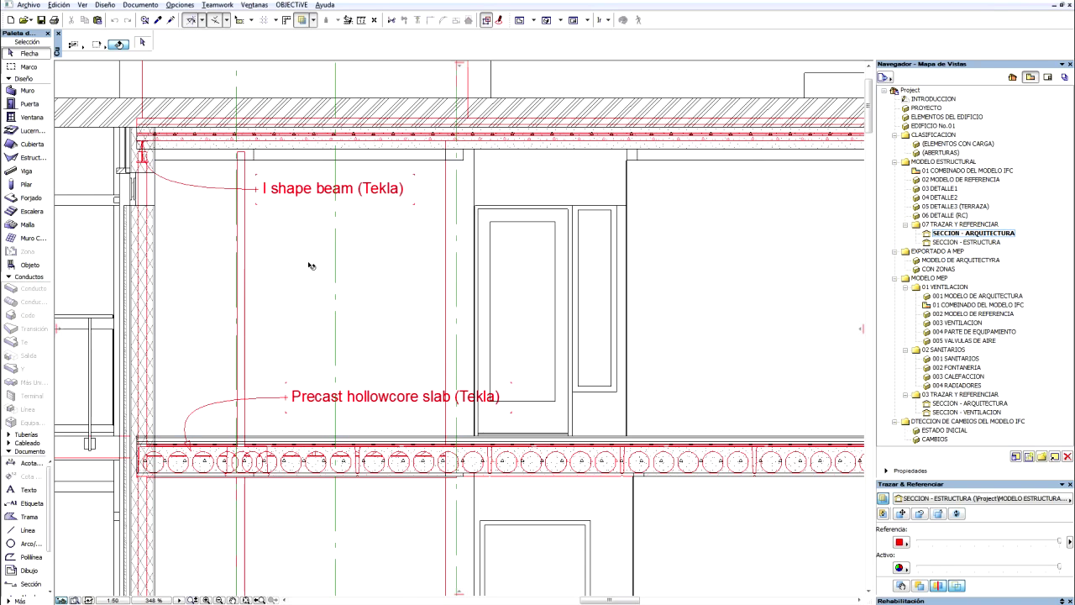
click(979, 261)
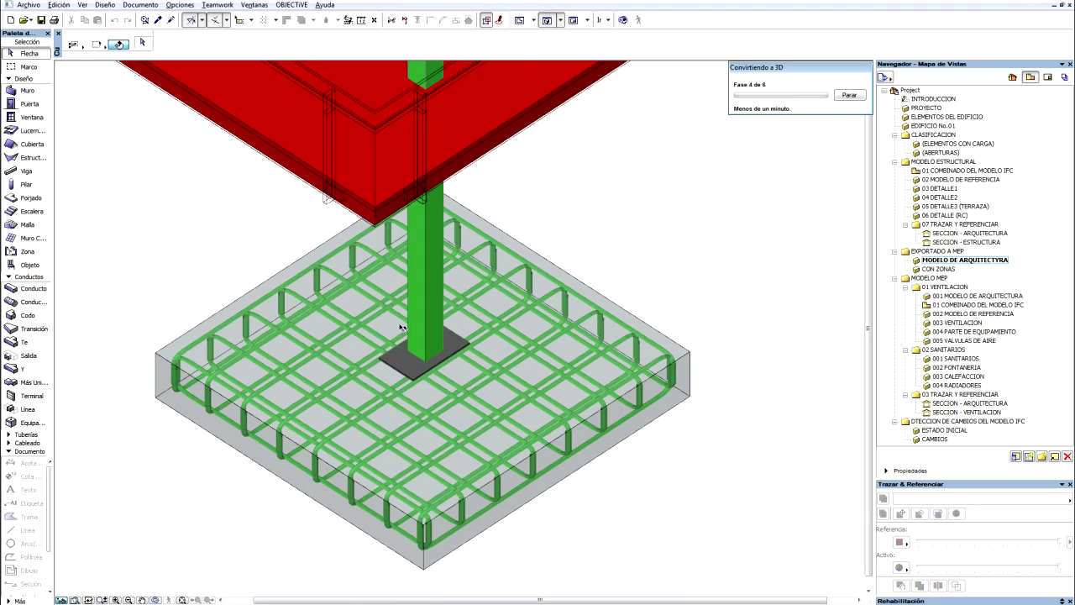
Step: Open the CON ZONAS view under EXPORTADO A MEP
double_click(939, 268)
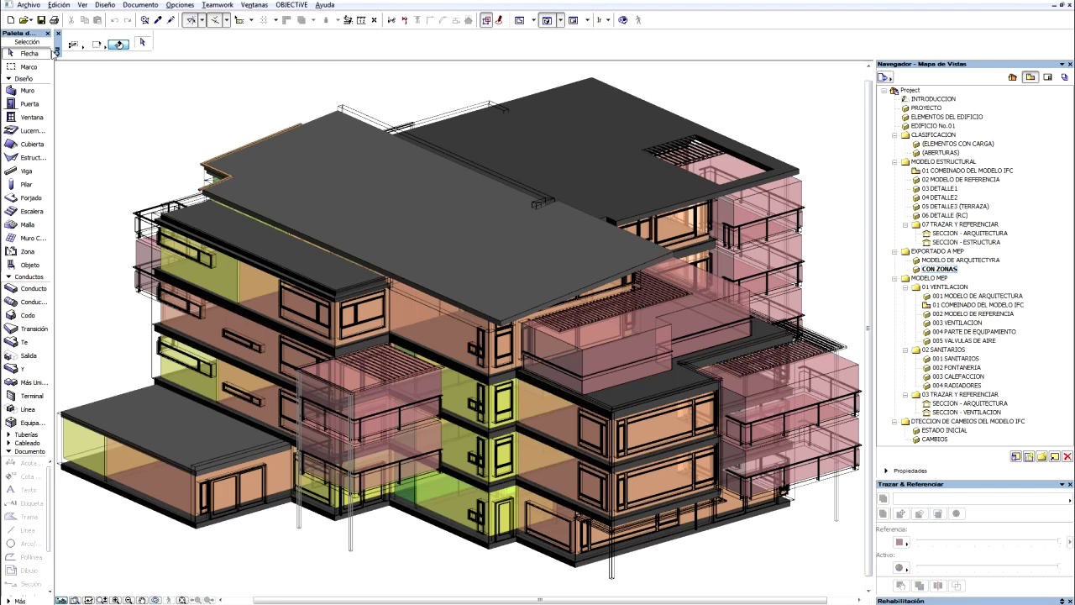
click(40, 7)
Step: Save the entire project as IFC 2x3 'AC_Export for MEP Connection_NEW.ifc' using the DDS-CAD MEP translator
click(72, 90)
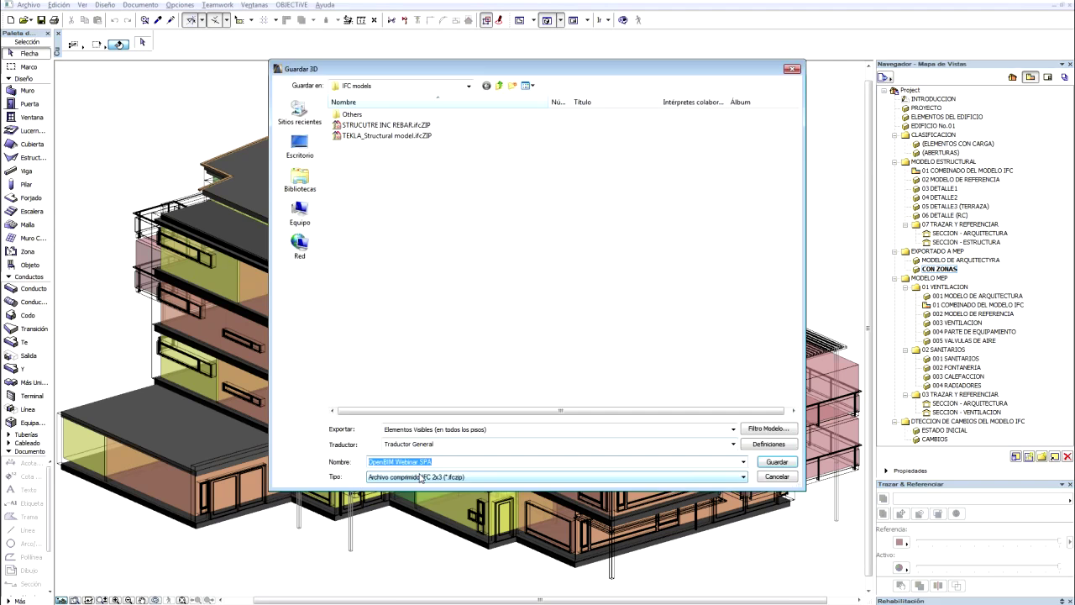
click(420, 477)
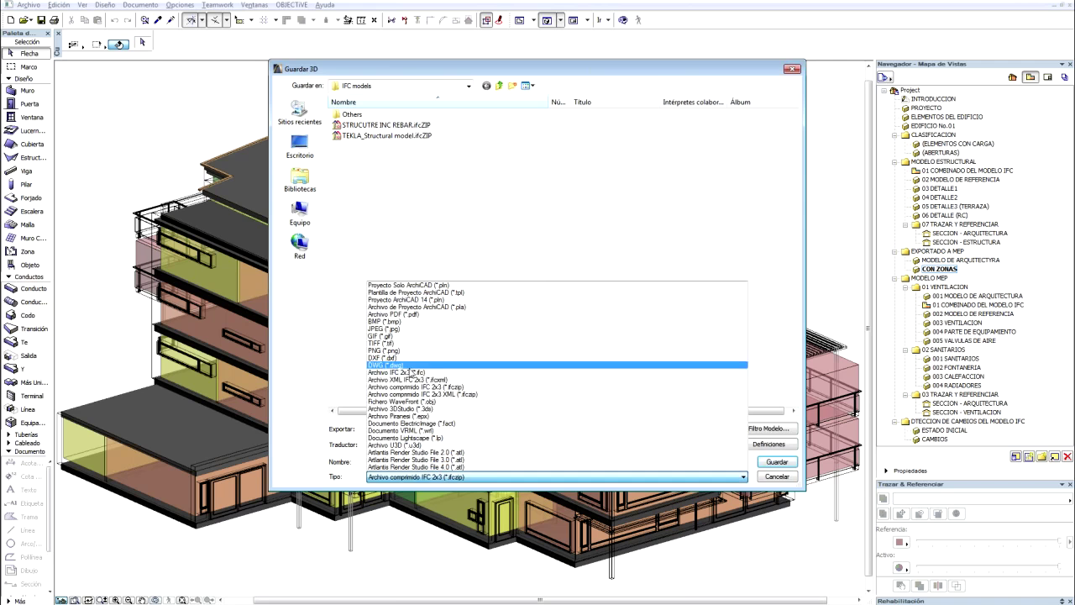
click(432, 380)
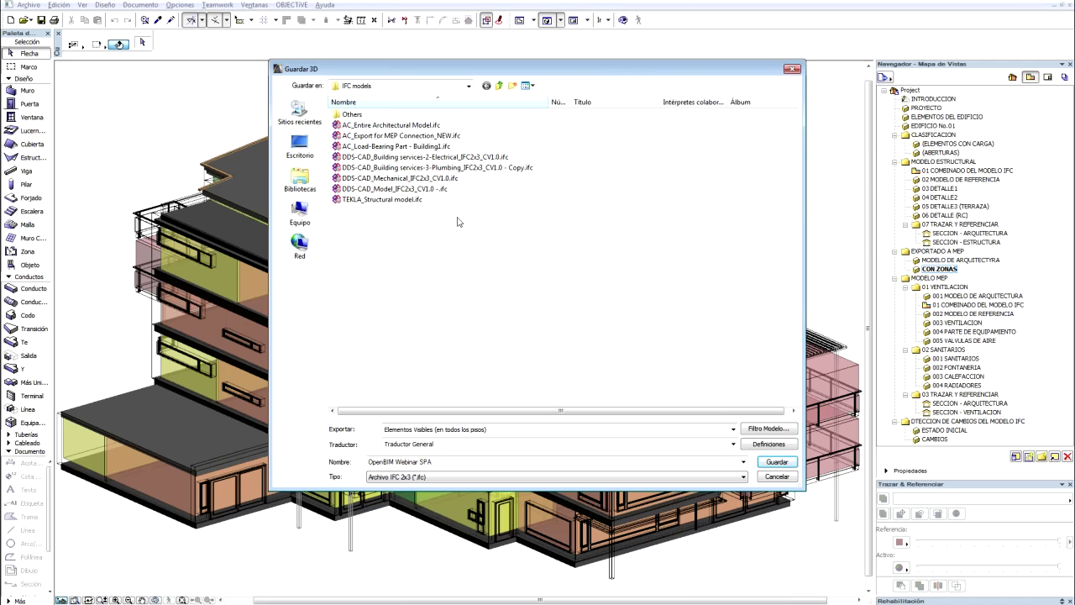
click(393, 139)
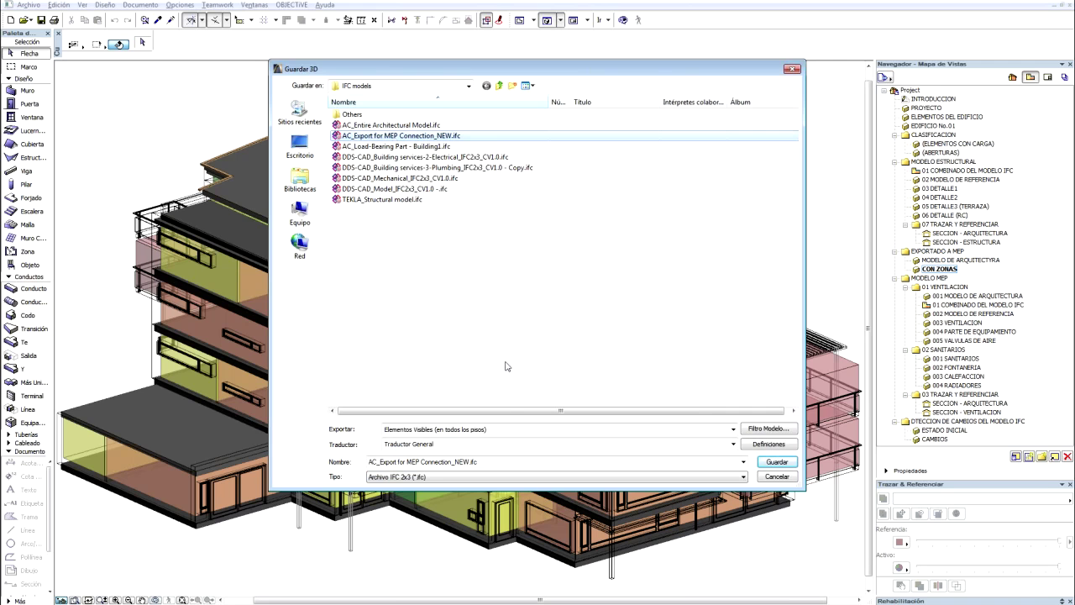
click(445, 445)
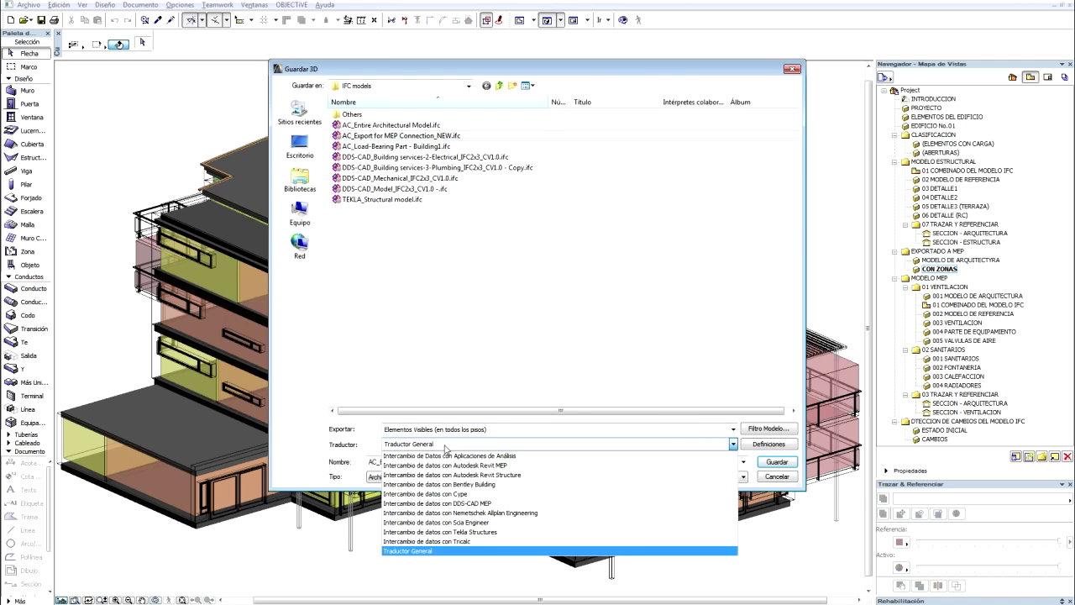
click(475, 504)
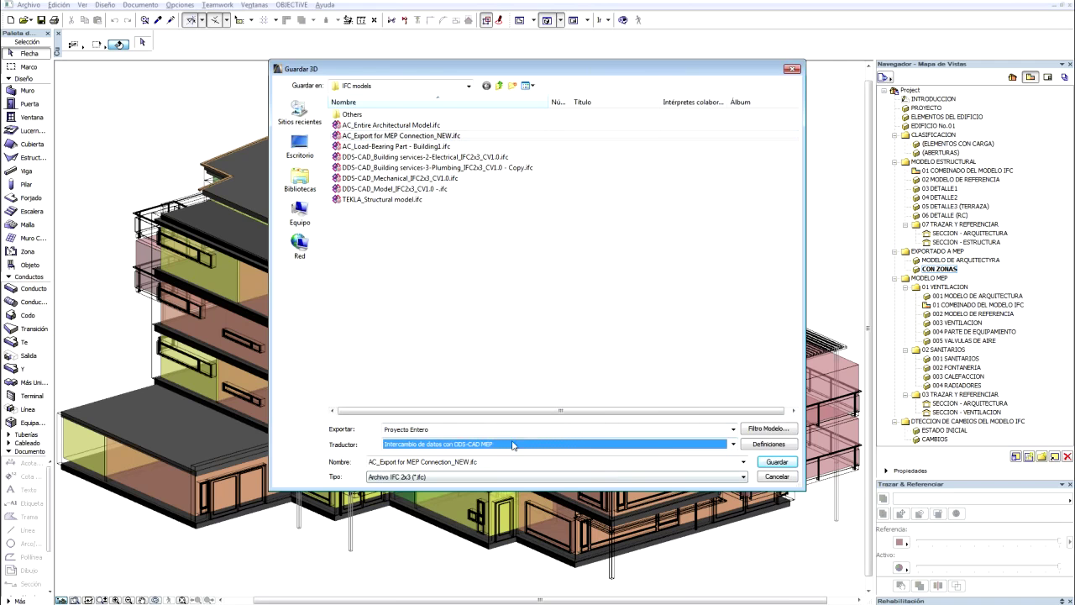
click(432, 429)
click(432, 432)
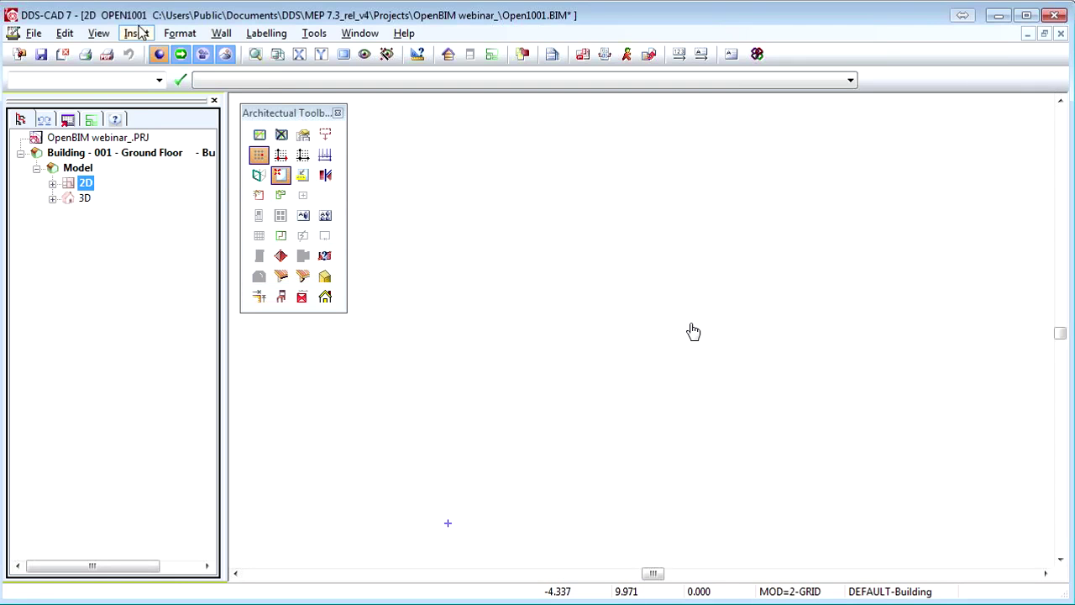
Step: Import the ArchiCAD IFC file with the building action set to Import and convert to DDS objects
click(140, 33)
mouse_move(168, 51)
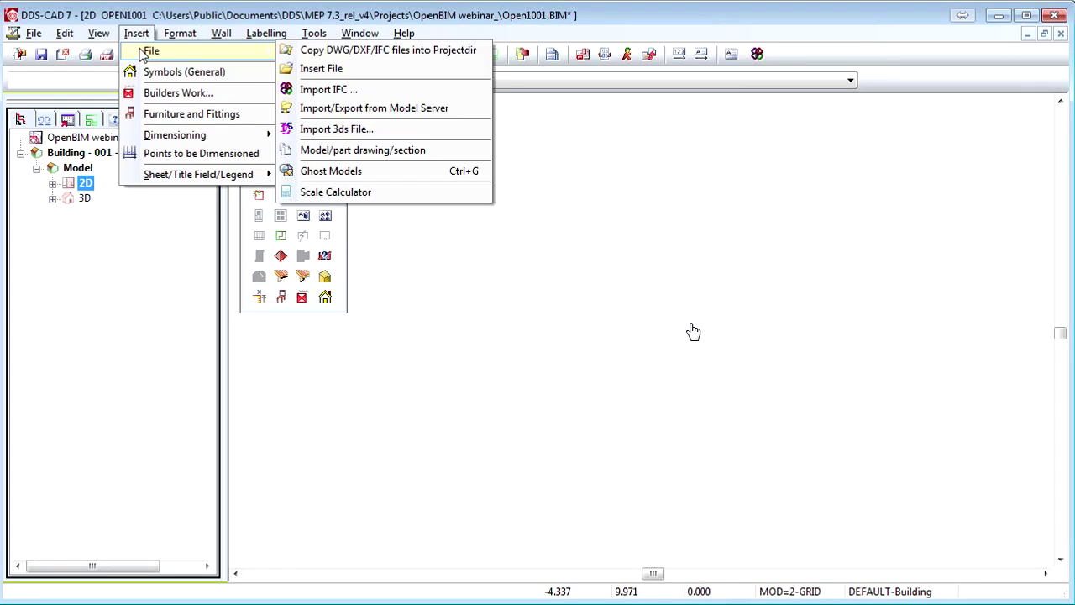
click(323, 90)
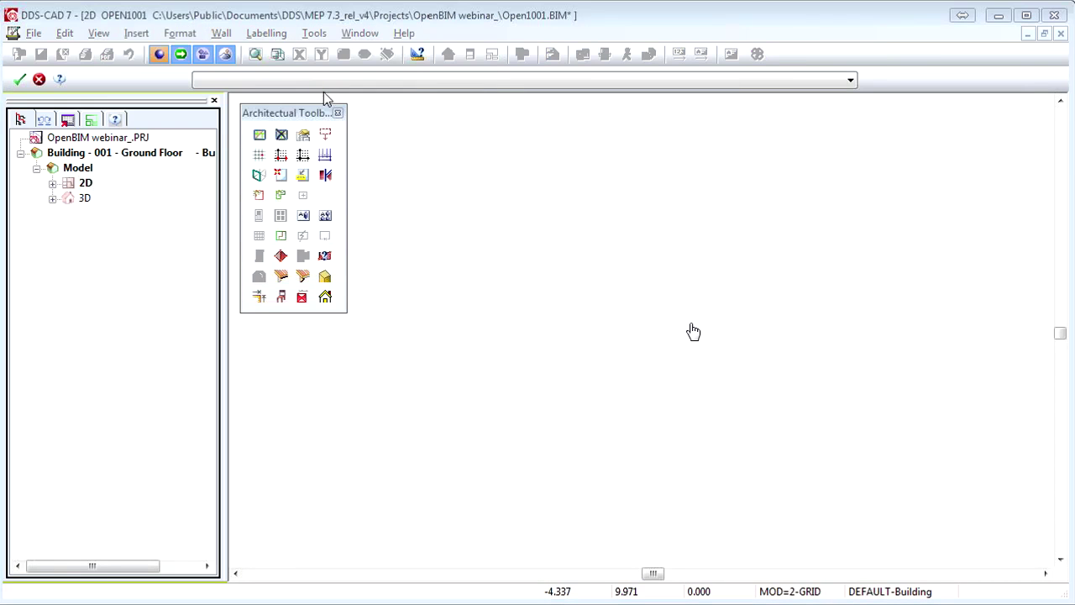
double_click(497, 243)
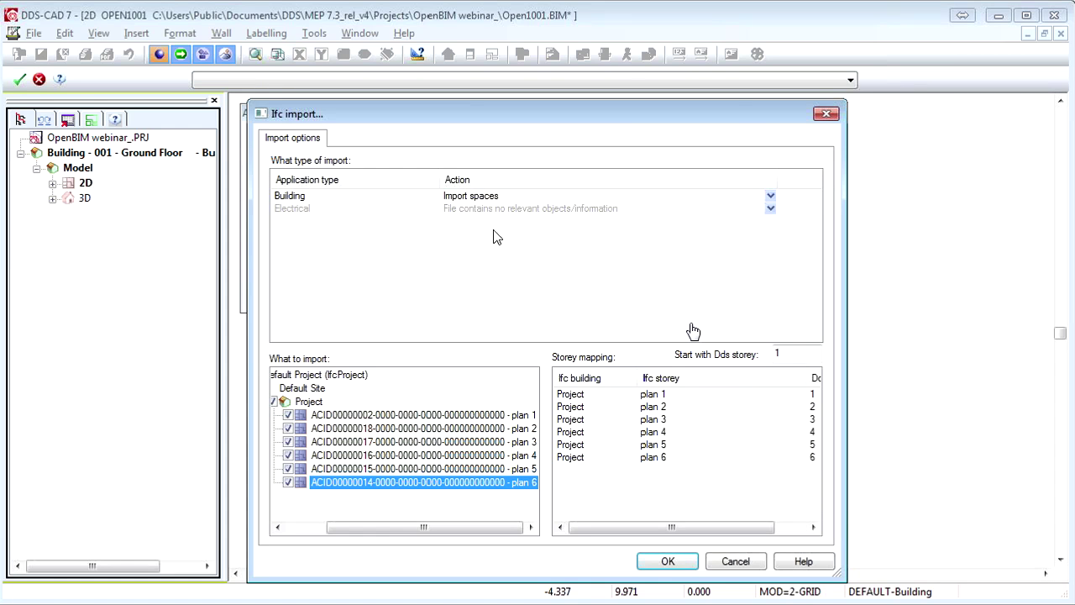
click(495, 201)
click(496, 204)
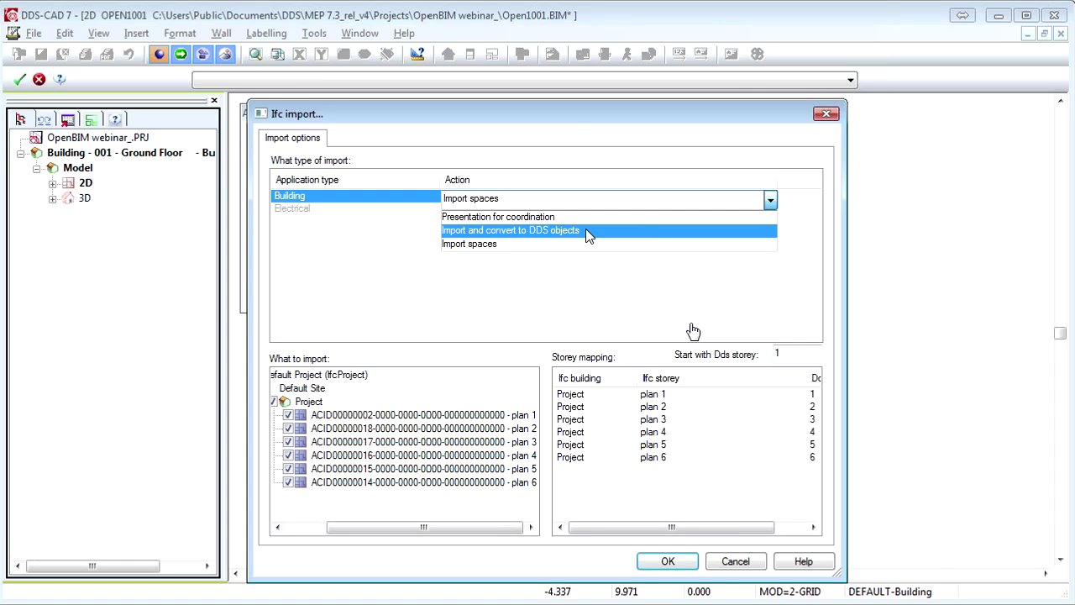
click(588, 235)
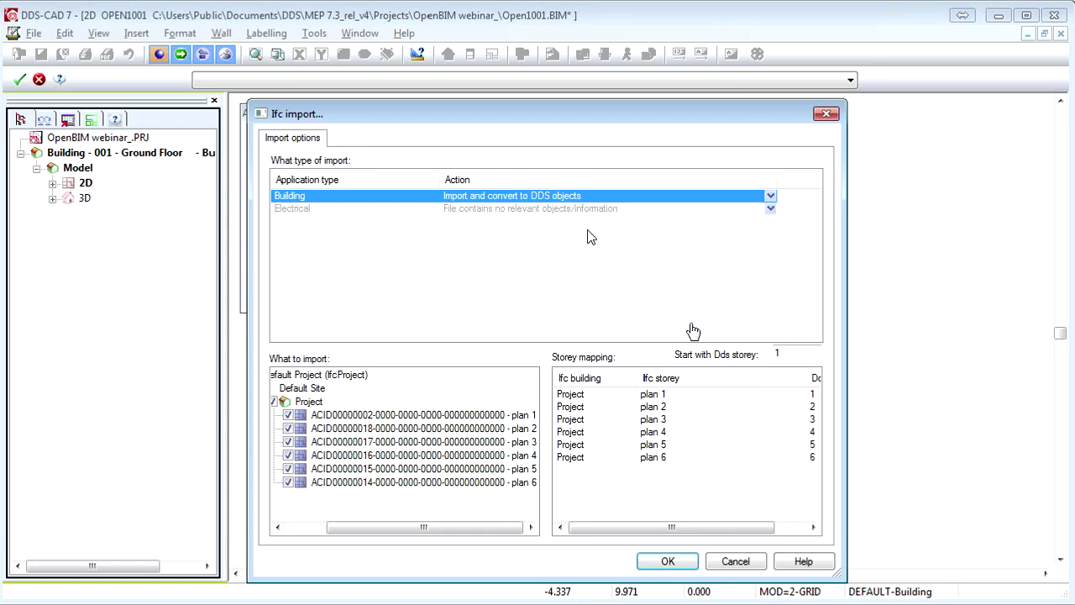
click(667, 561)
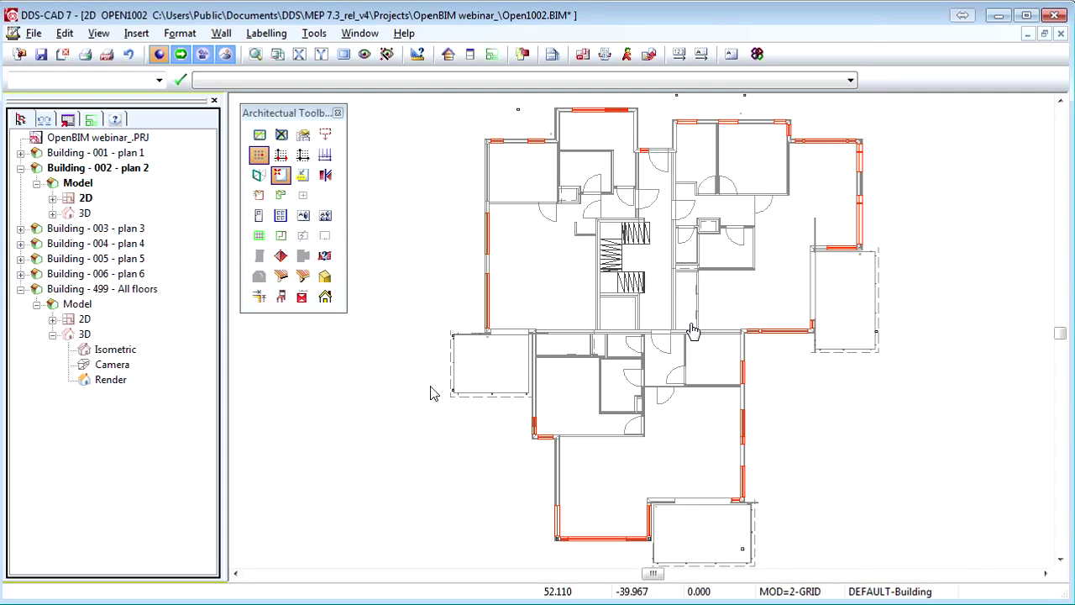
Step: Activate the Render view from the model tree
click(111, 381)
right_click(115, 378)
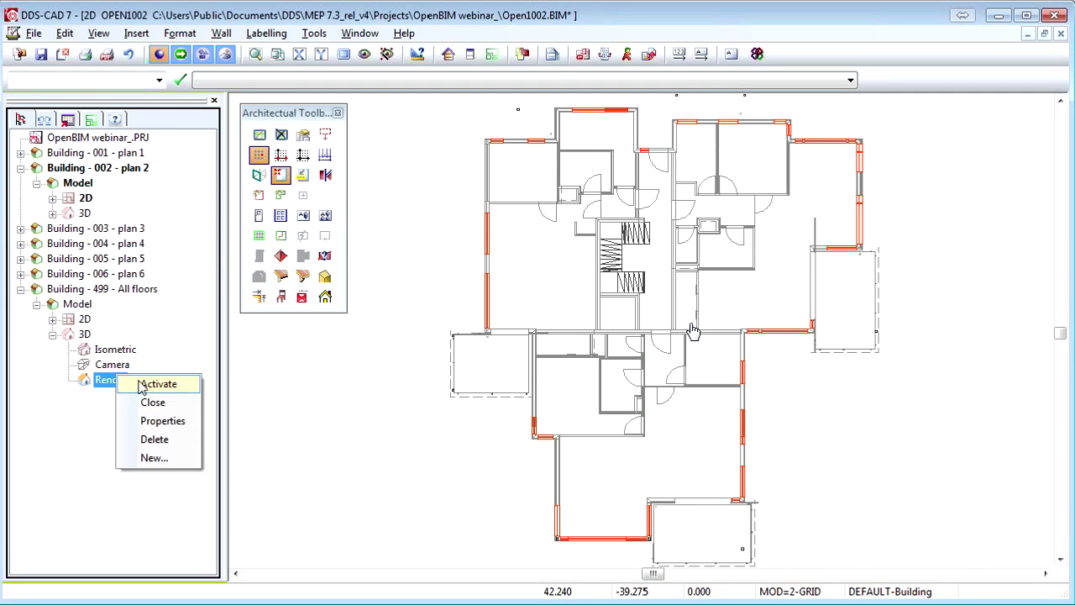
click(158, 384)
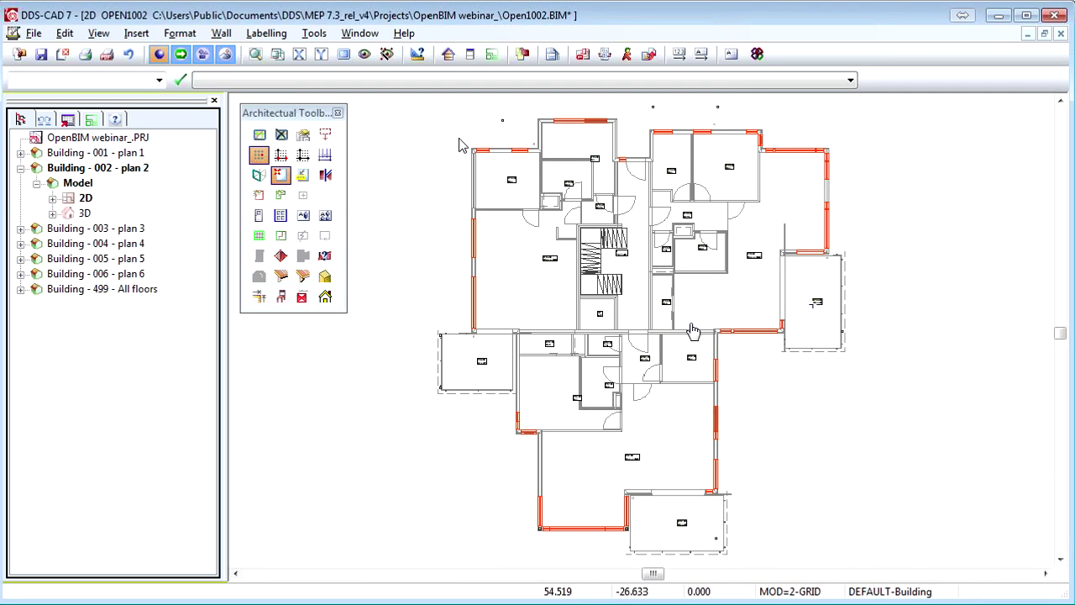
Step: Zoom into the upper-left plan, inspect a door and a window, then show the room list
drag(459, 145, 655, 338)
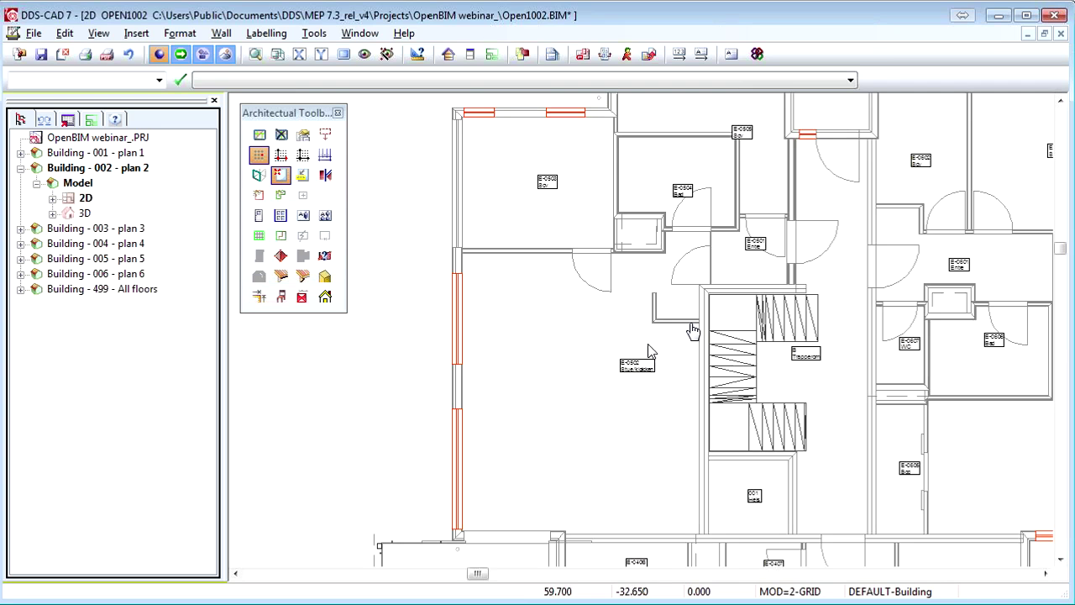
click(612, 275)
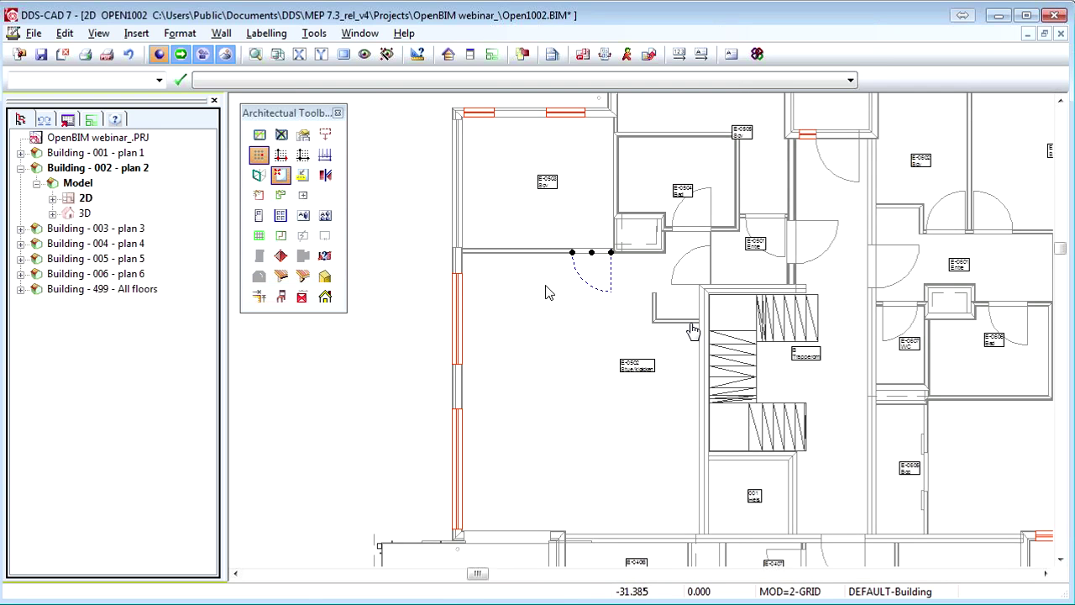
click(459, 322)
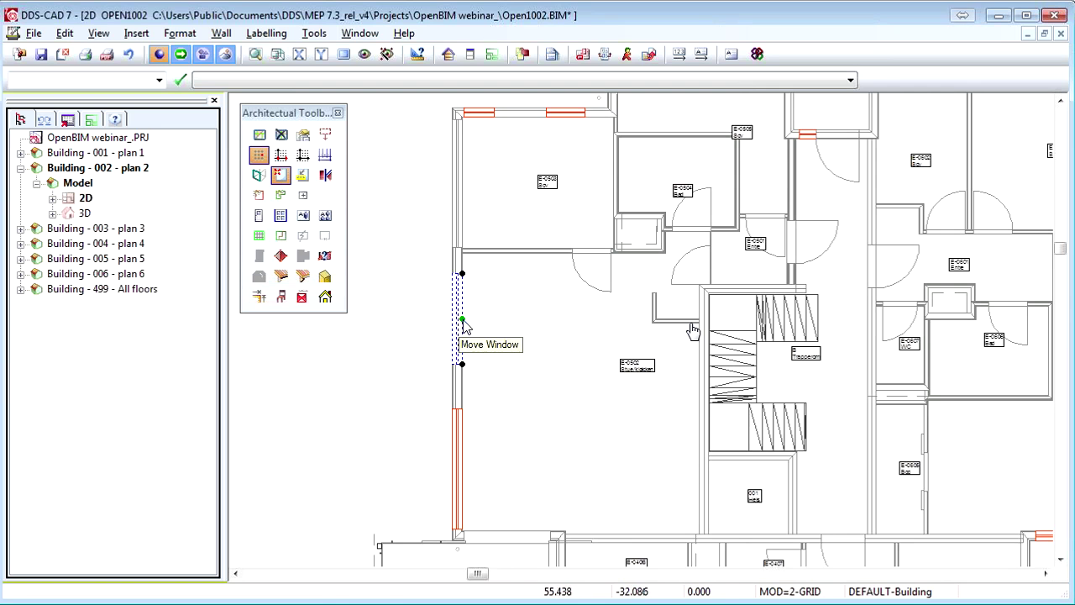
key(Escape)
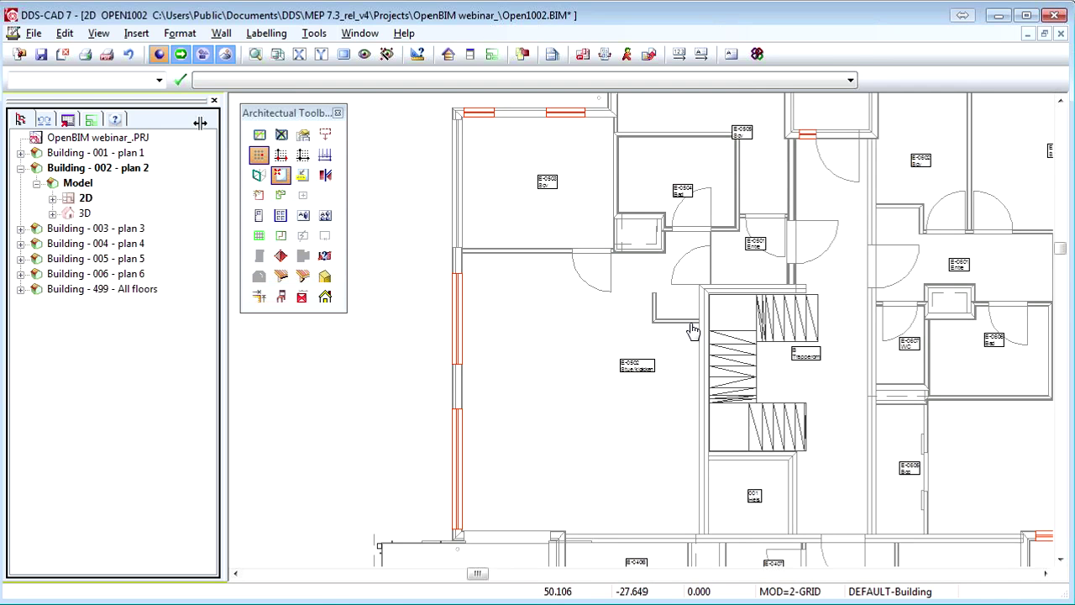
click(90, 120)
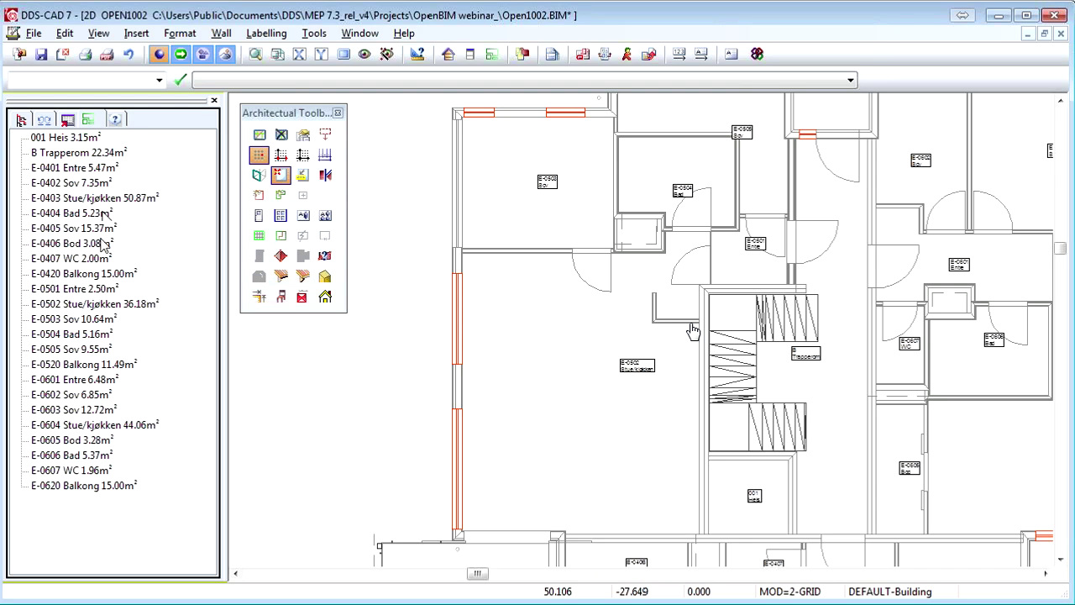
Step: Highlight rooms E-0503 Sov and E-0502 Stue/kjøkken on the plan, then clear the highlight
click(97, 334)
click(97, 320)
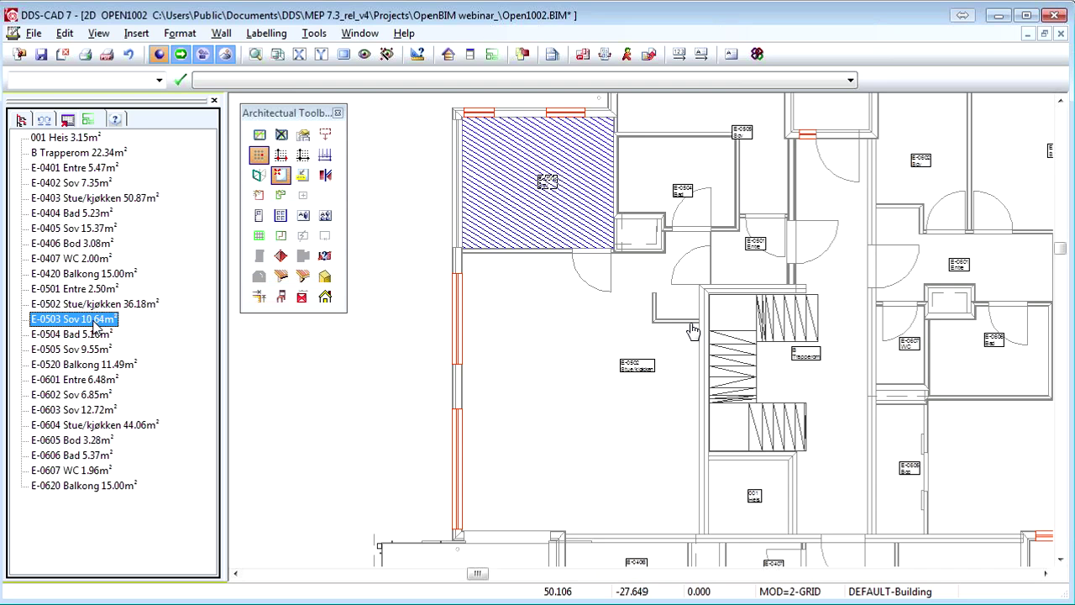
click(95, 307)
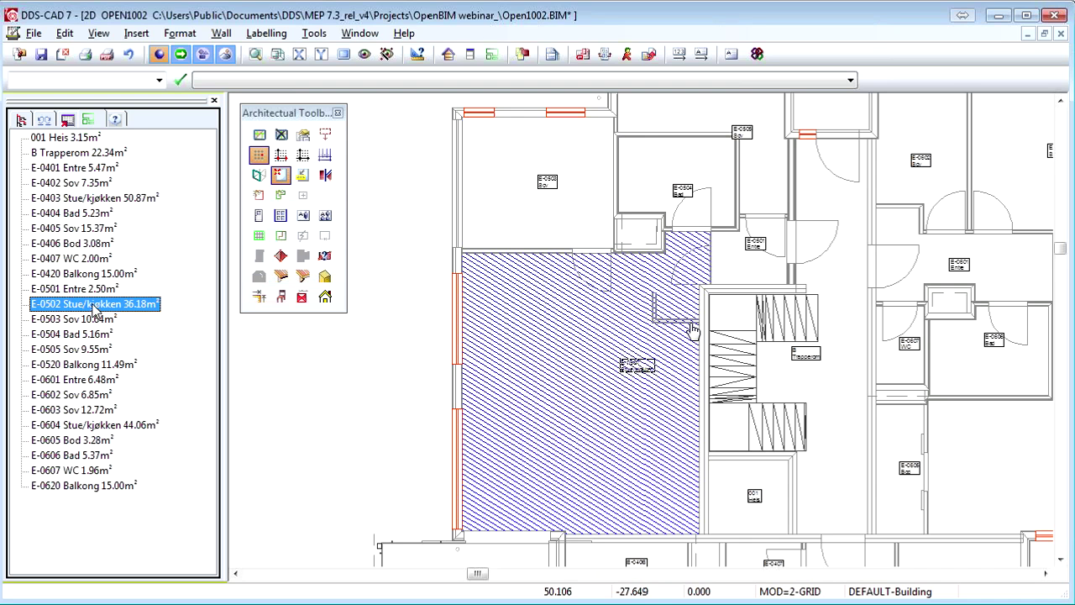
click(405, 368)
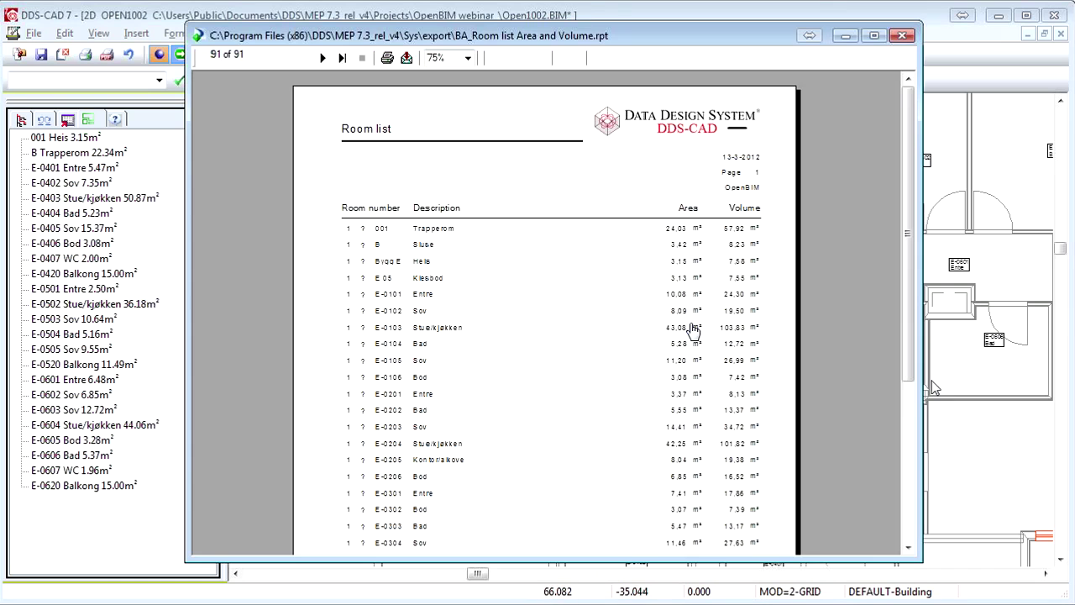
drag(911, 273, 909, 278)
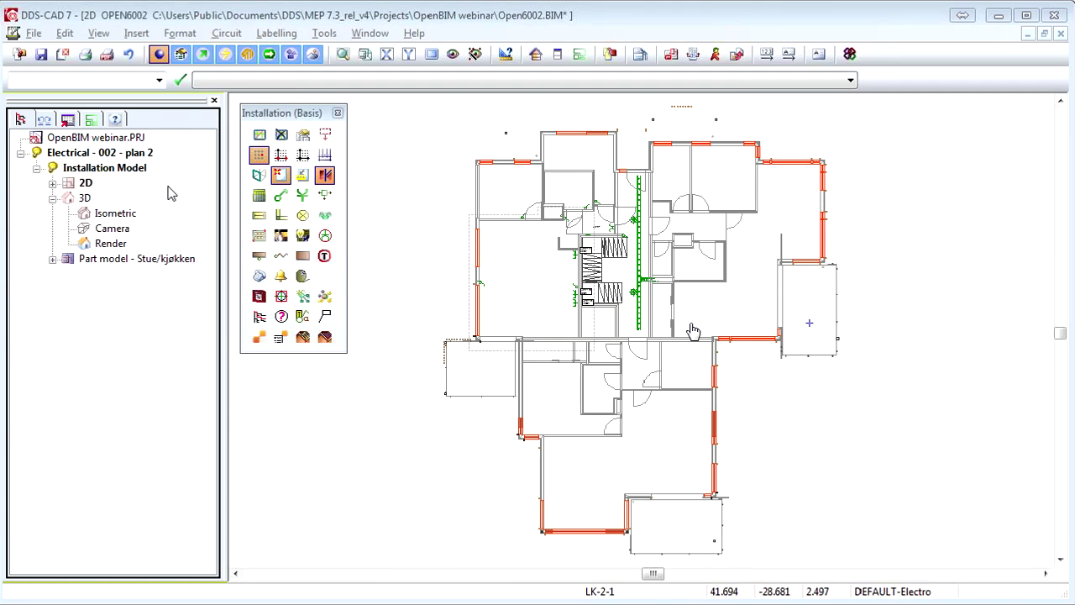
right_click(168, 262)
click(205, 270)
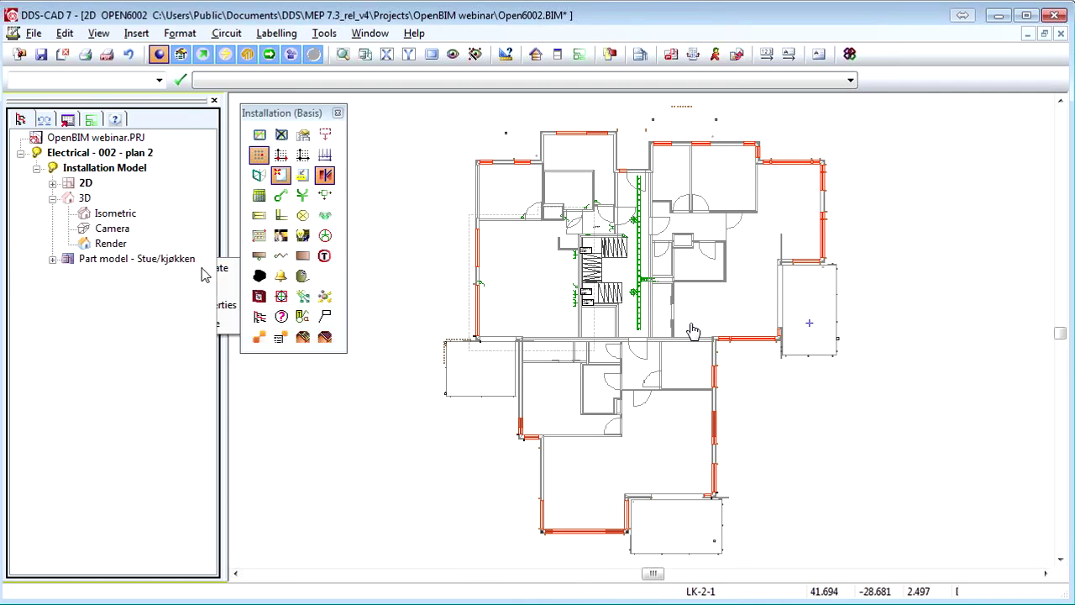
click(280, 197)
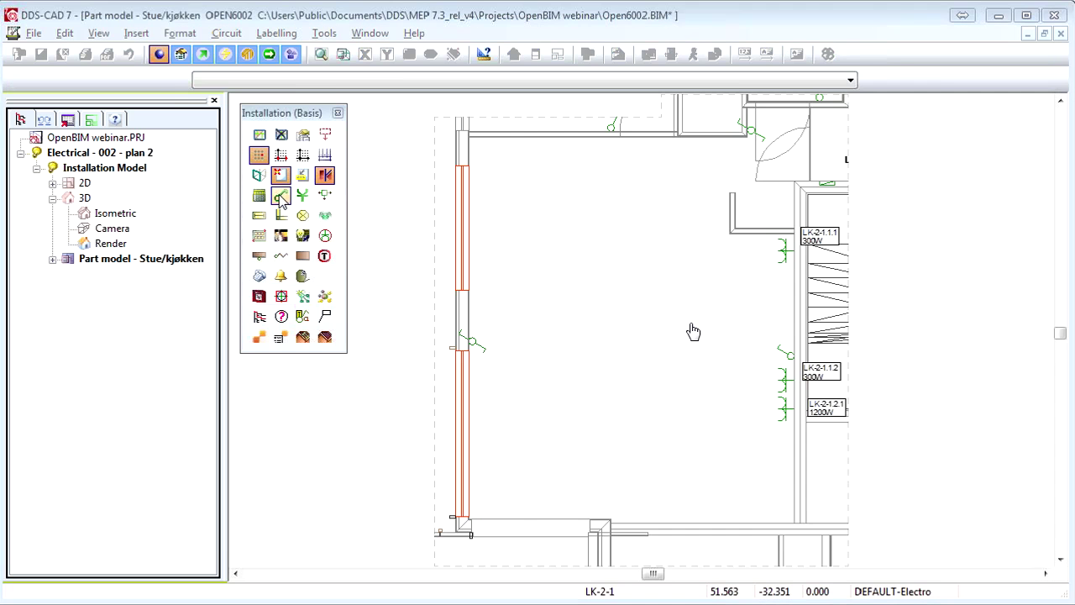
click(895, 111)
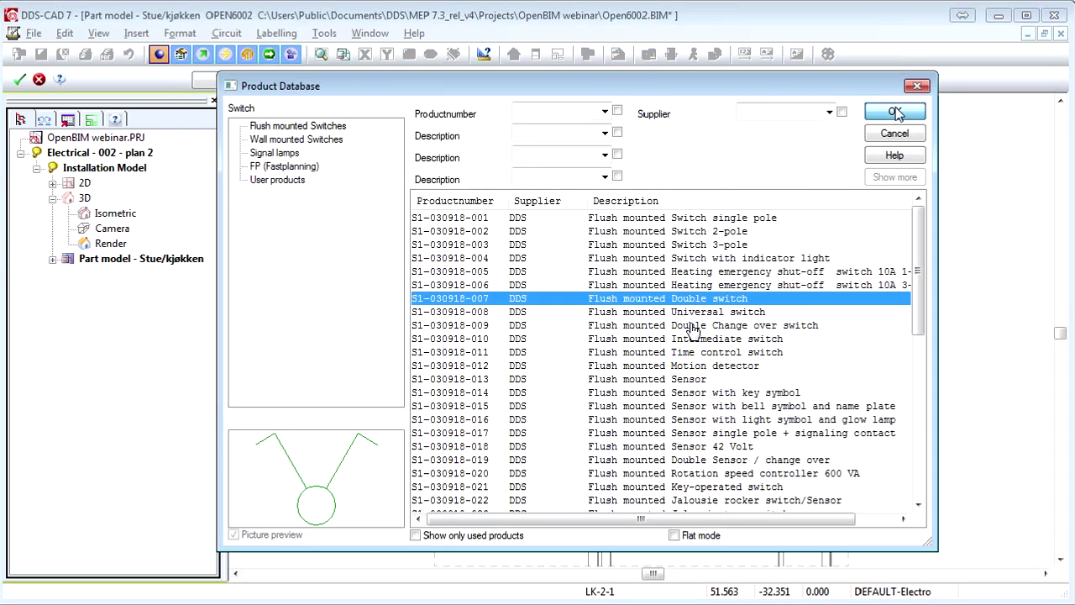
click(546, 445)
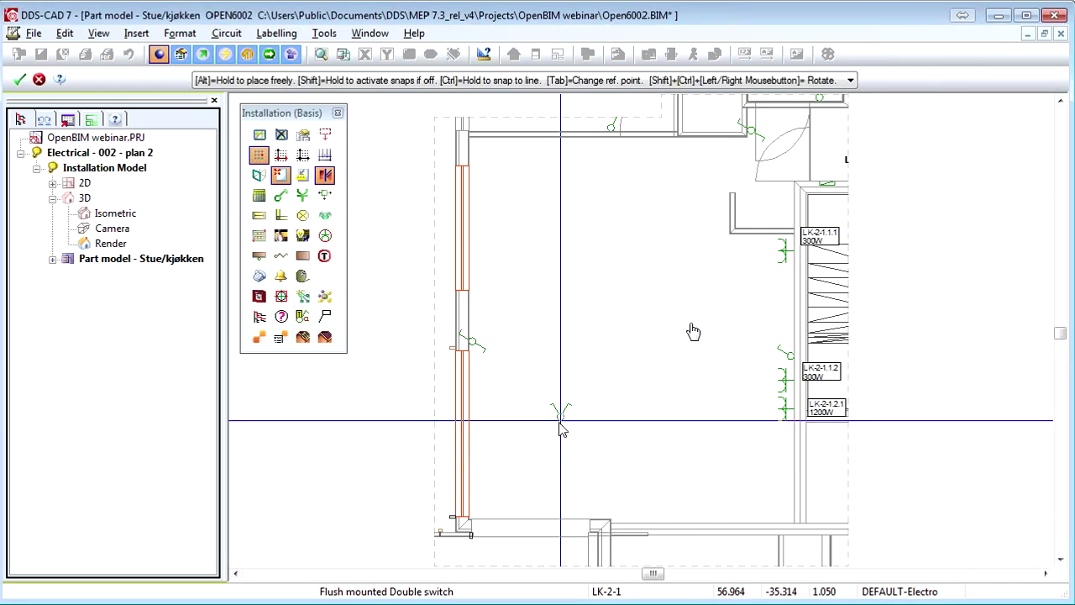
click(727, 216)
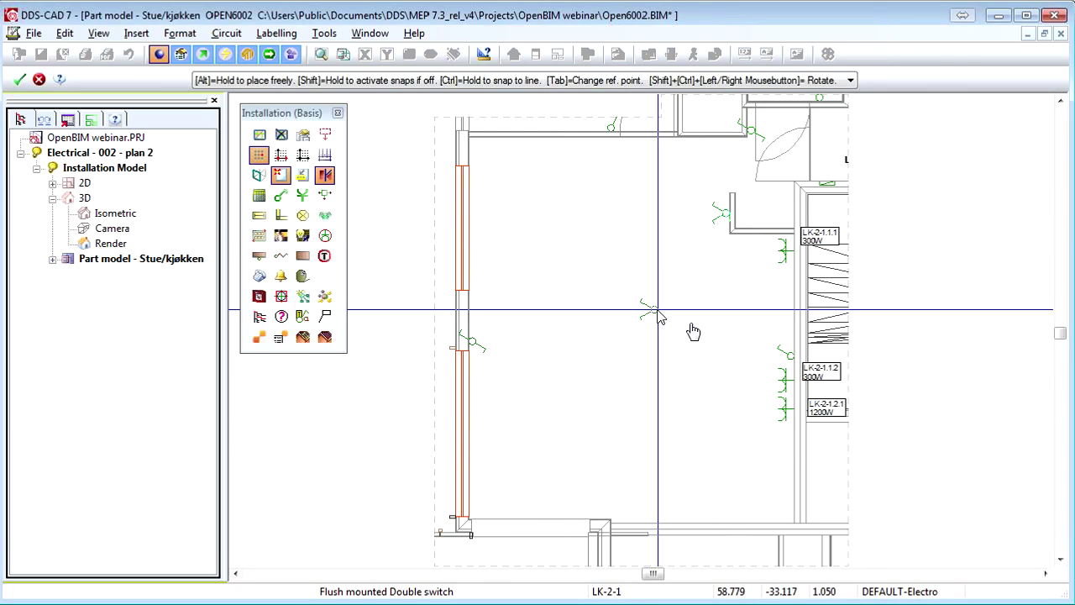
key(Escape)
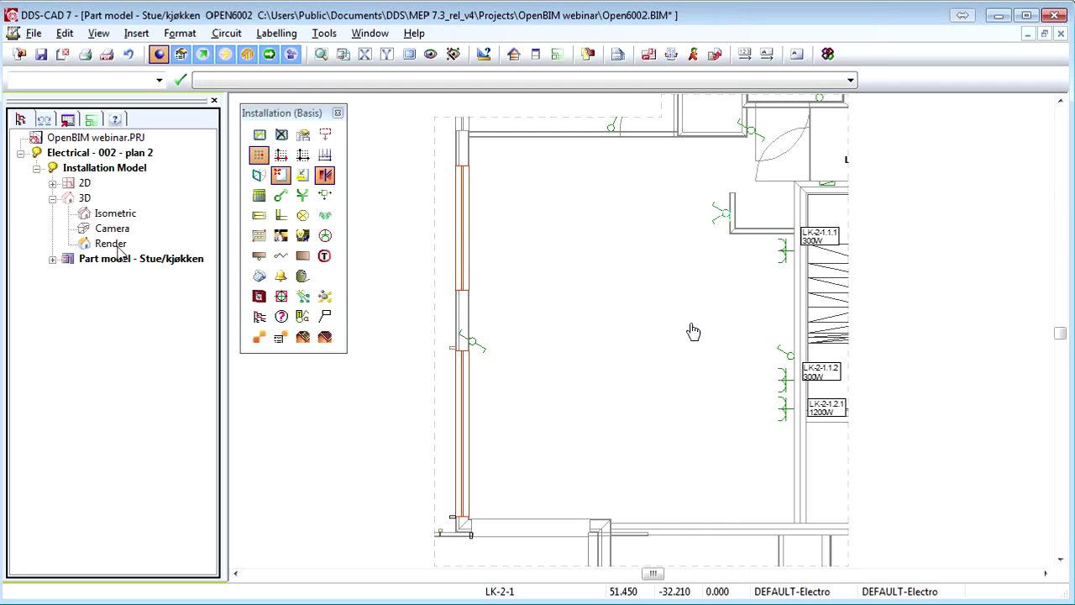
Step: Activate the Render view to show the electrical model in 3D
click(118, 244)
right_click(123, 248)
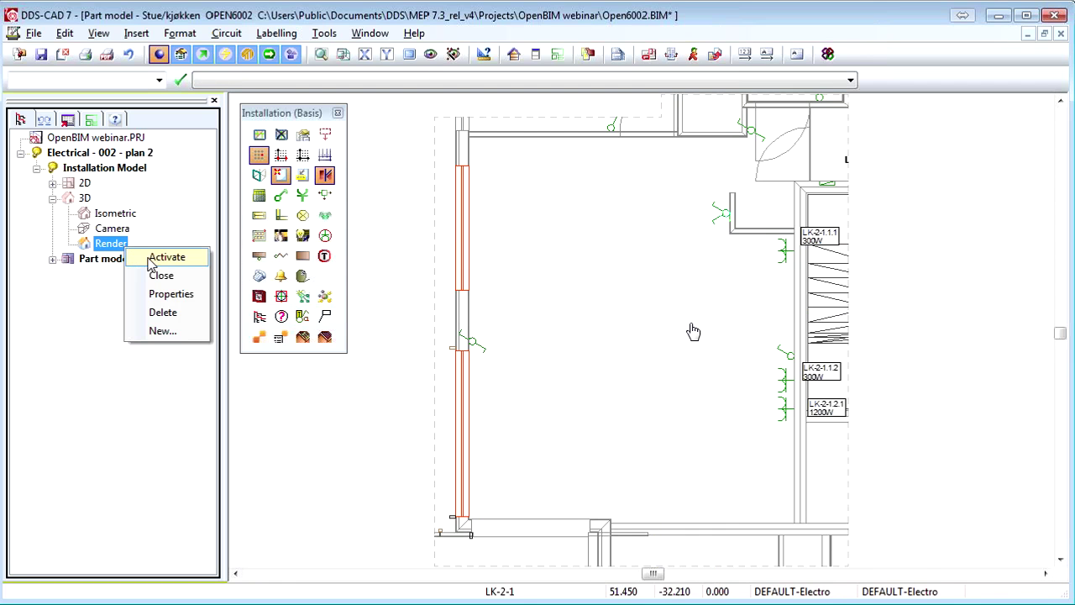
click(151, 262)
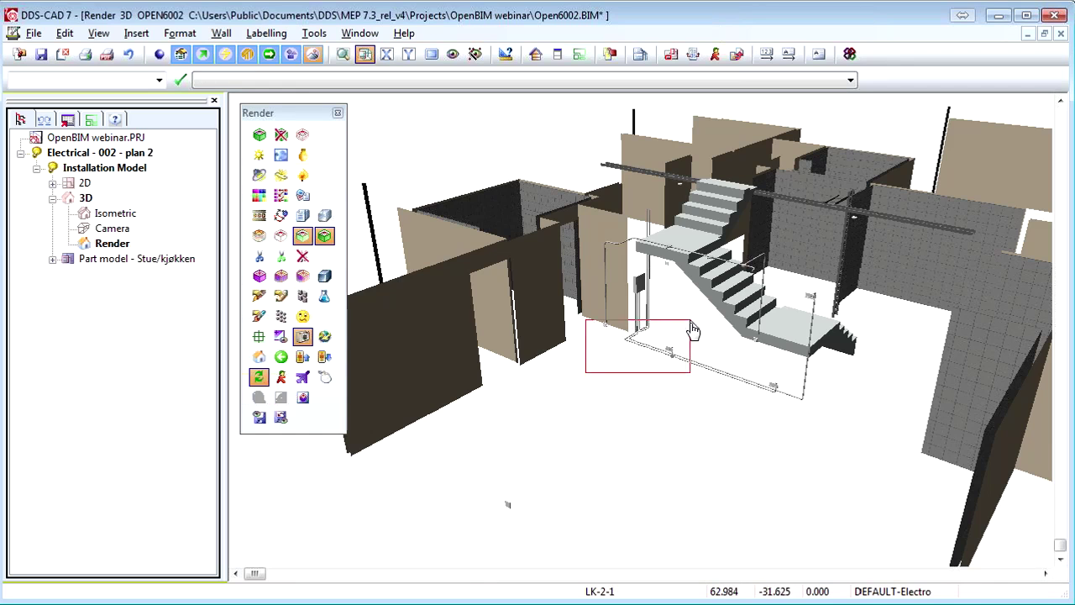
Step: Select the stair in the 3D render and zoom in for a closer look
click(743, 294)
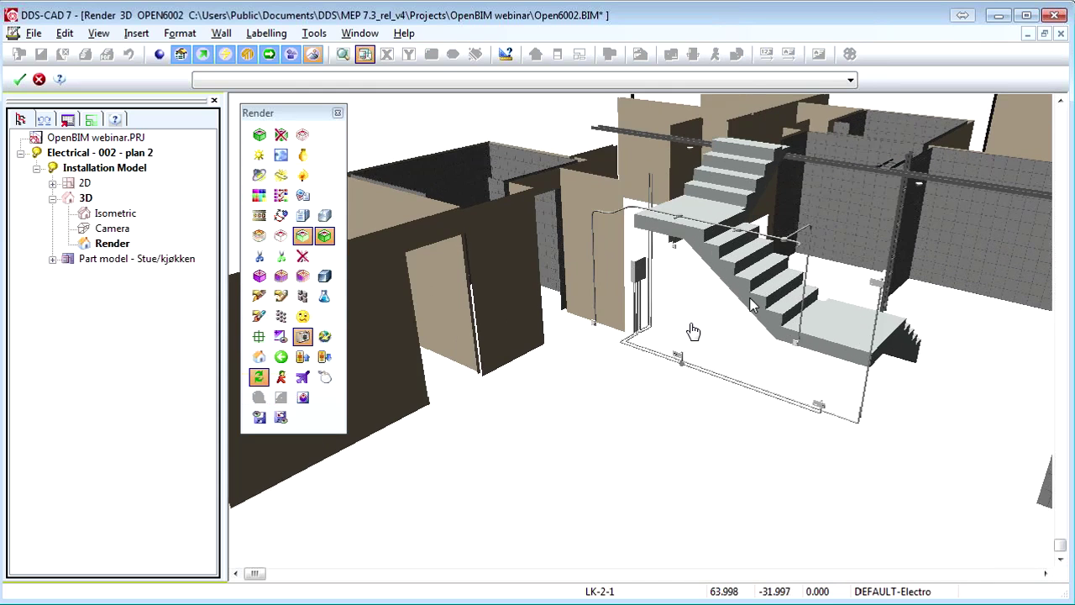
scroll(756, 311, up, 5)
scroll(772, 304, up, 2)
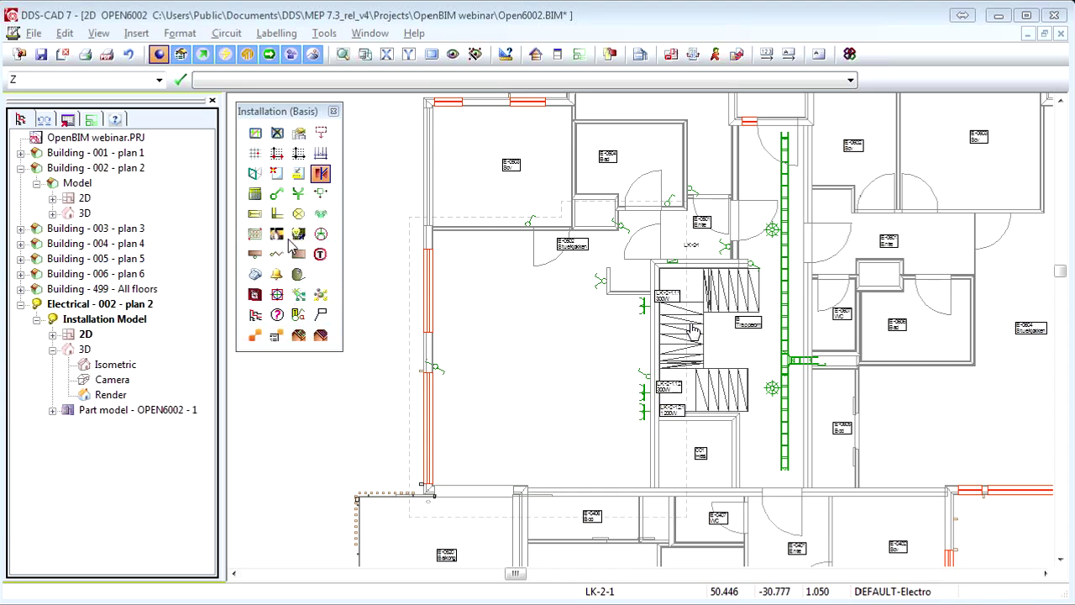
Step: Save all rooms to OPEN6002.STF with the Dialux Conversion Utility and open it in DIALux
click(282, 242)
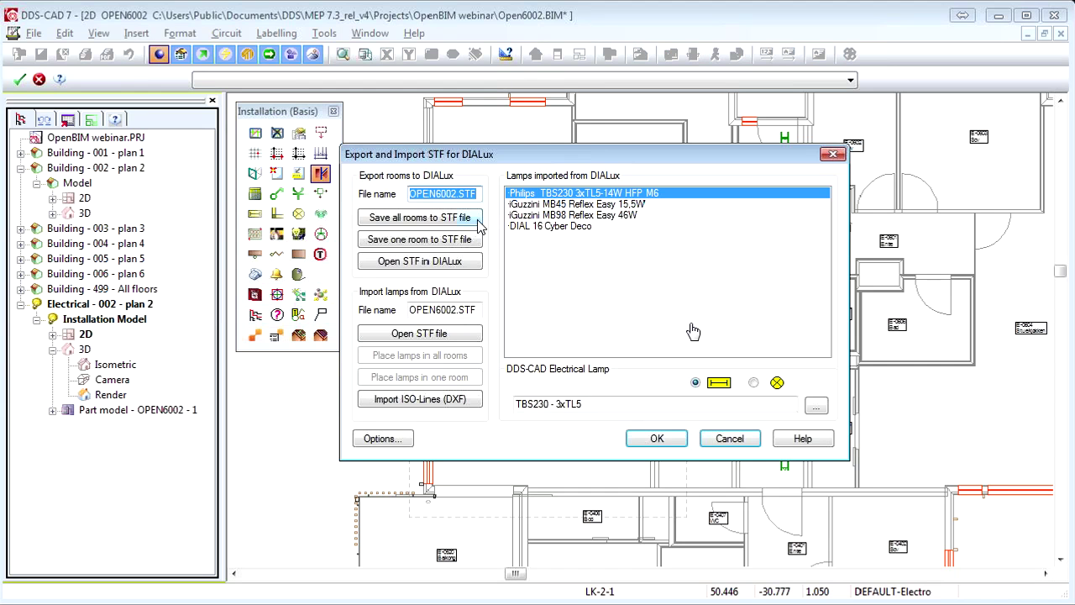
click(461, 219)
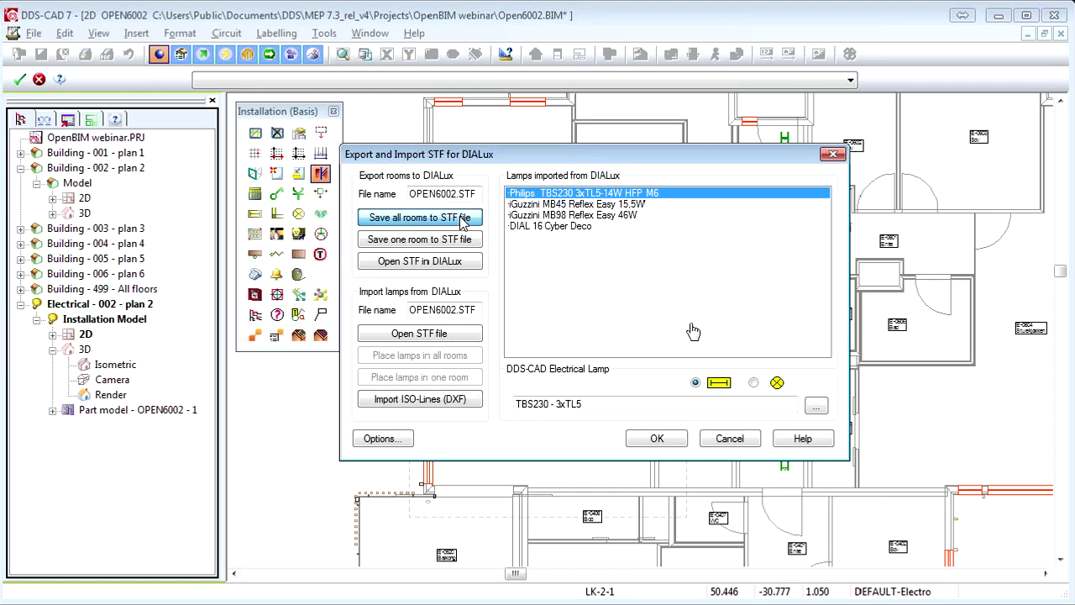
click(462, 264)
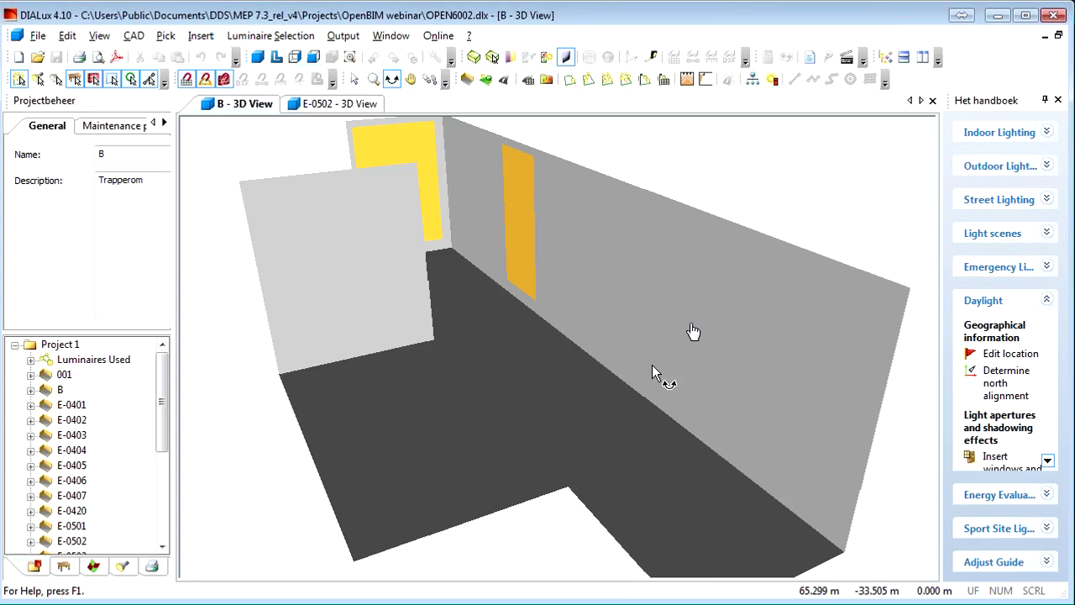
Step: Orbit room B and room E-0502 in 3D to view the lit ceiling luminaires, then return to DDS-CAD
mouse_move(651, 364)
mouse_down()
mouse_move(573, 372)
mouse_move(667, 387)
mouse_up()
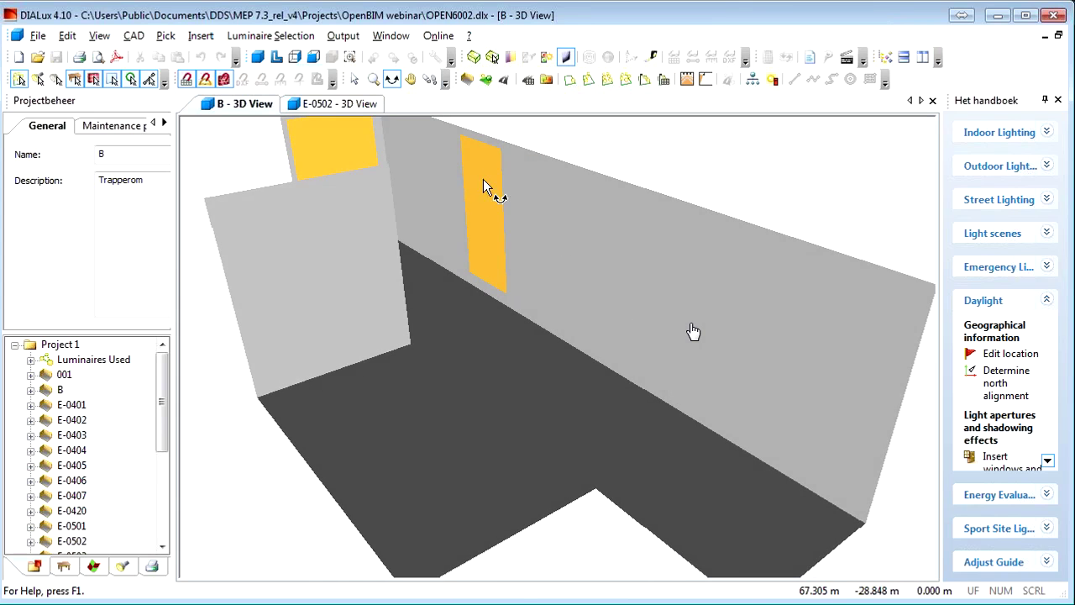
click(359, 111)
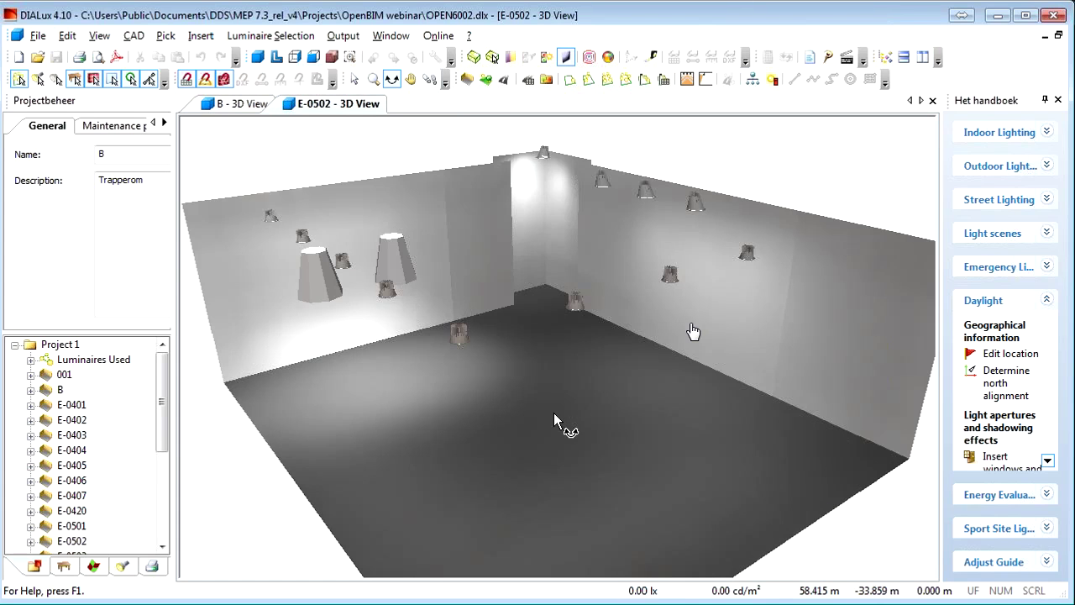
mouse_move(553, 412)
mouse_down()
mouse_move(571, 375)
mouse_move(532, 417)
mouse_up()
key(alt+Tab)
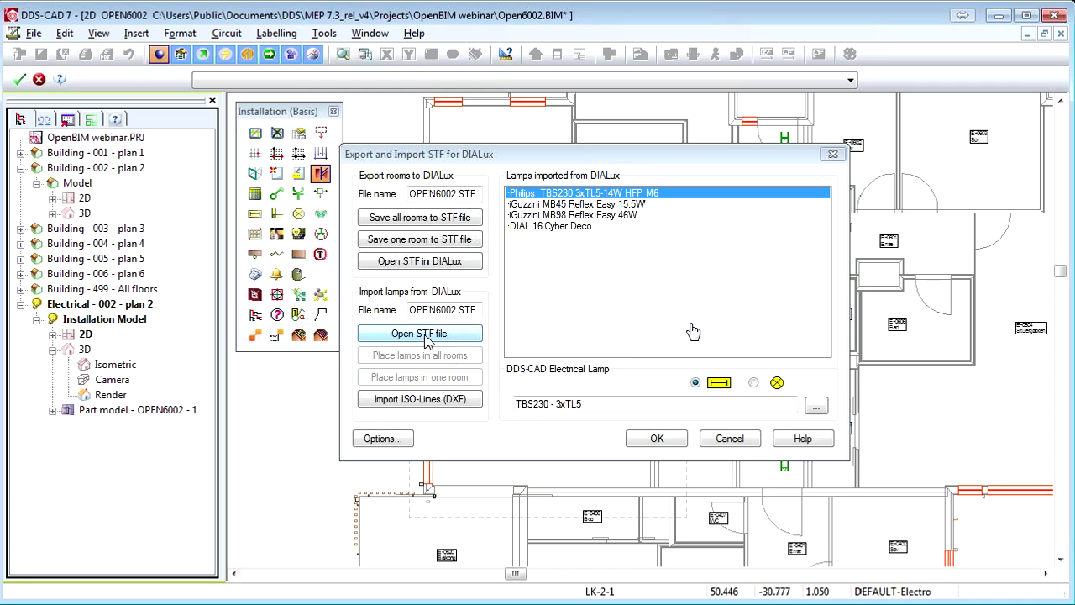
Step: Import the STF lamp data, place the lamps in all rooms and import the ISO-Lines (DXF)
click(429, 339)
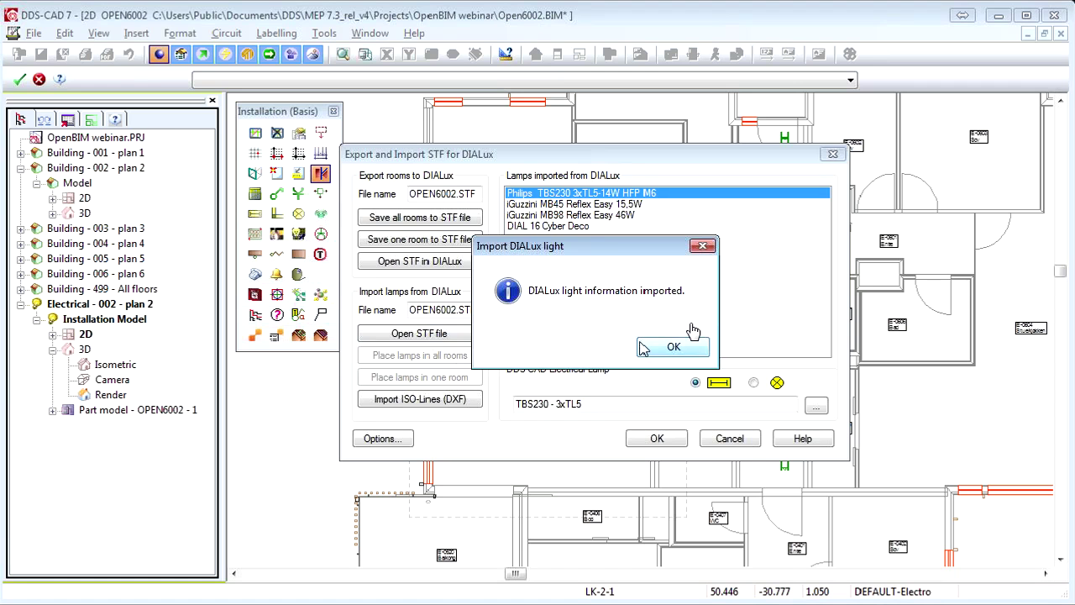
click(643, 346)
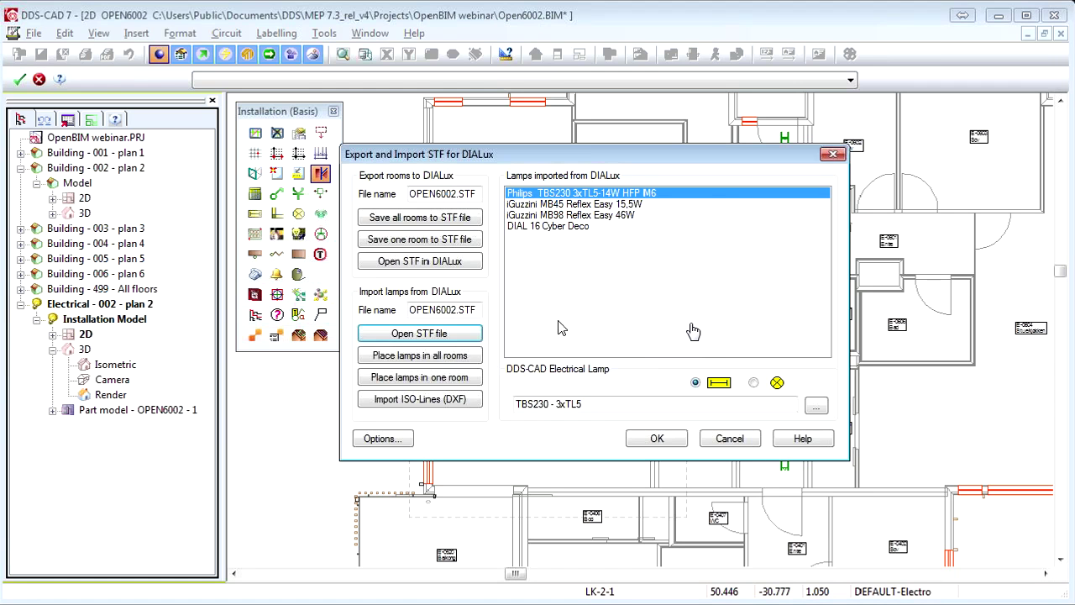
click(431, 358)
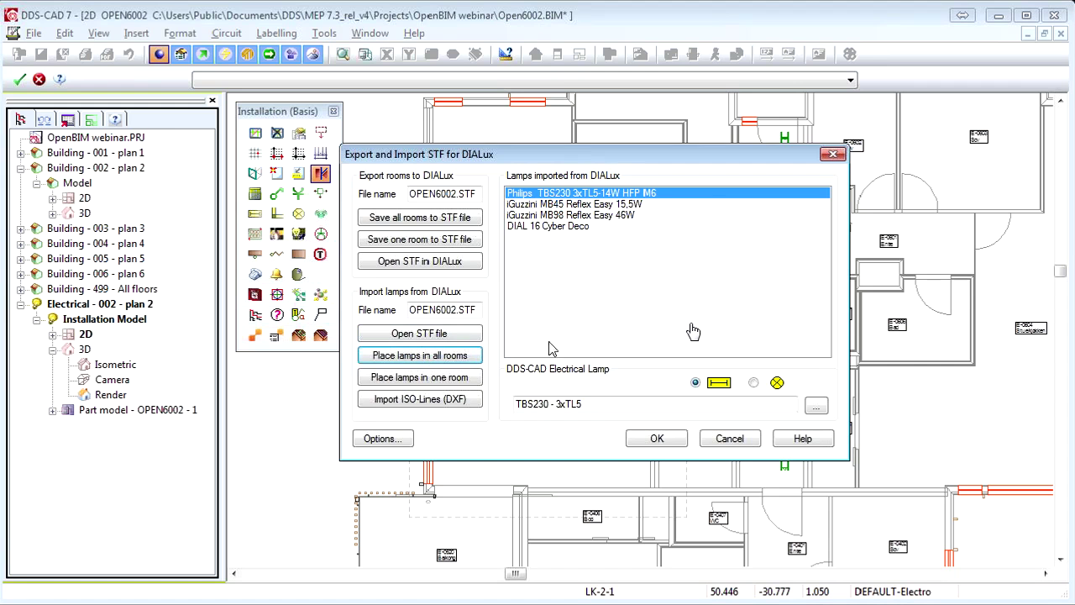
click(456, 401)
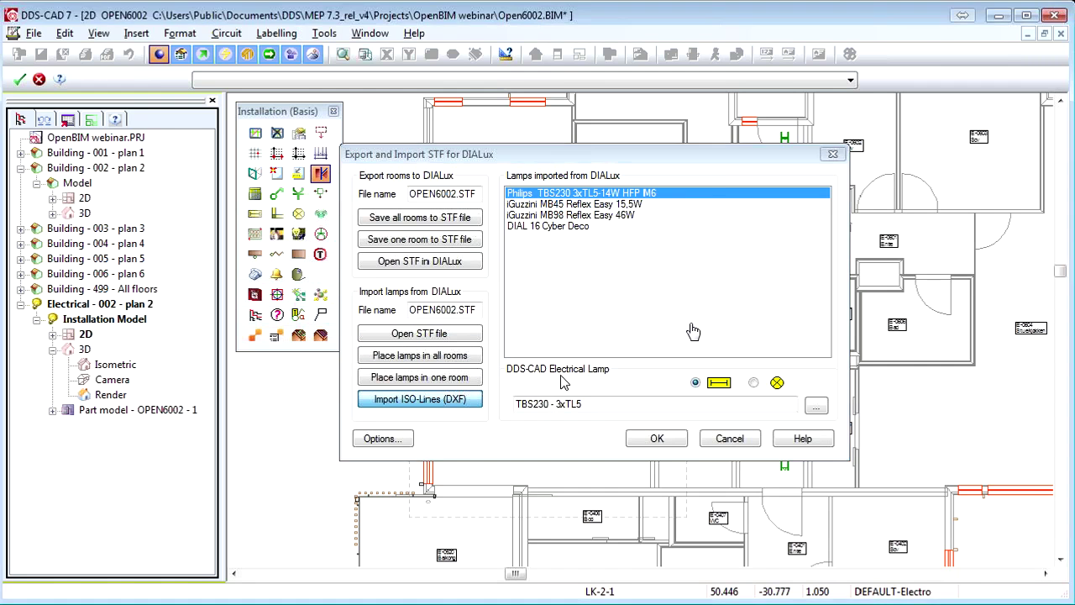
Step: Close the DIALux tool and activate the OPEN6002 - 1 part model
click(654, 439)
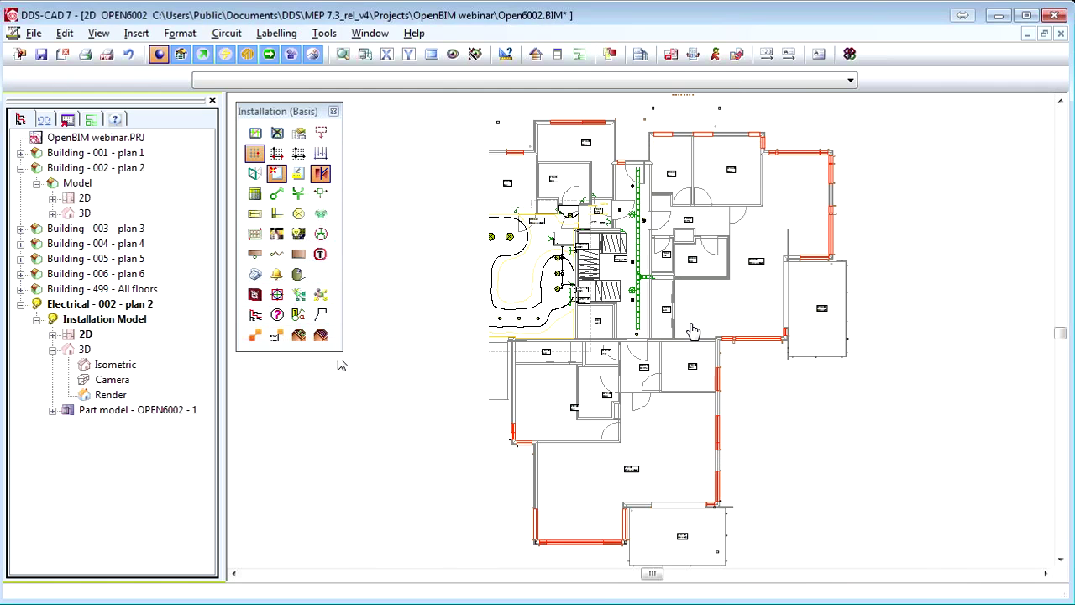
click(126, 409)
right_click(124, 412)
click(159, 423)
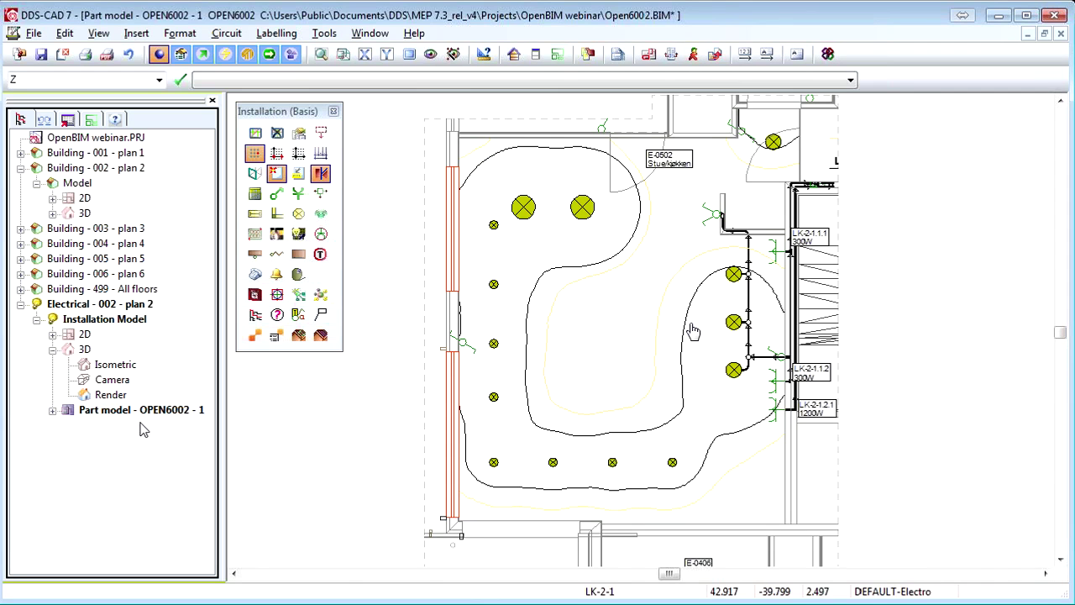
Step: Activate the Render view and orbit and zoom it to bring the stairs into view
right_click(114, 395)
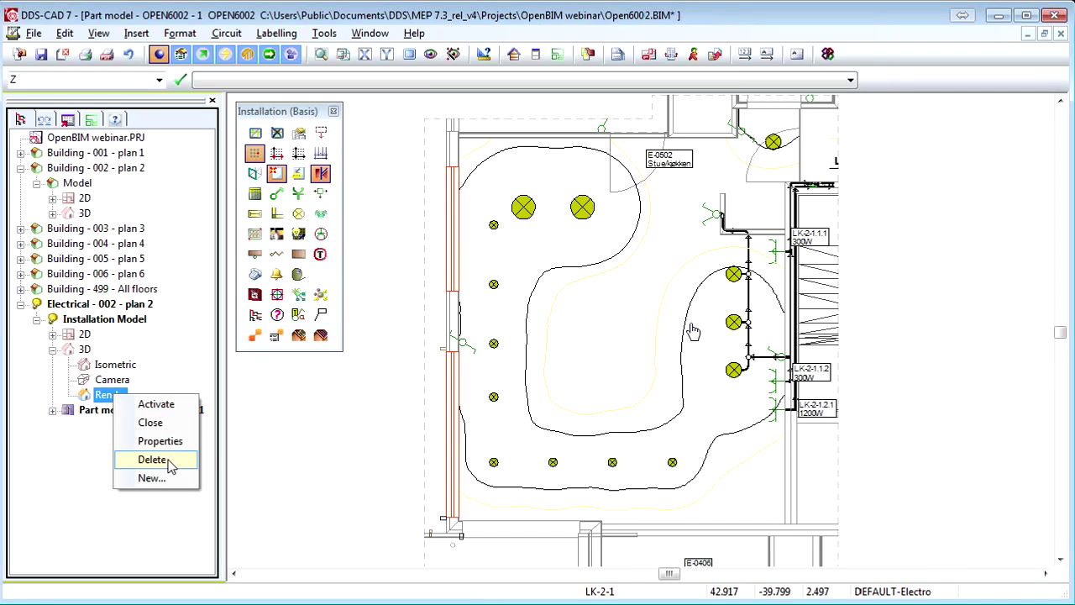
click(157, 408)
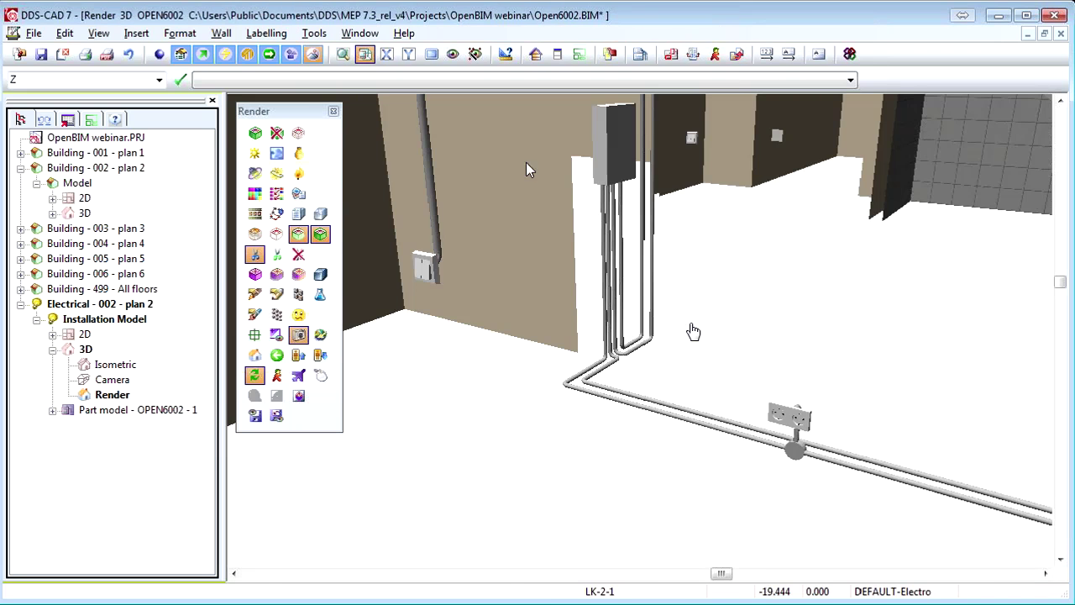
drag(591, 325, 599, 327)
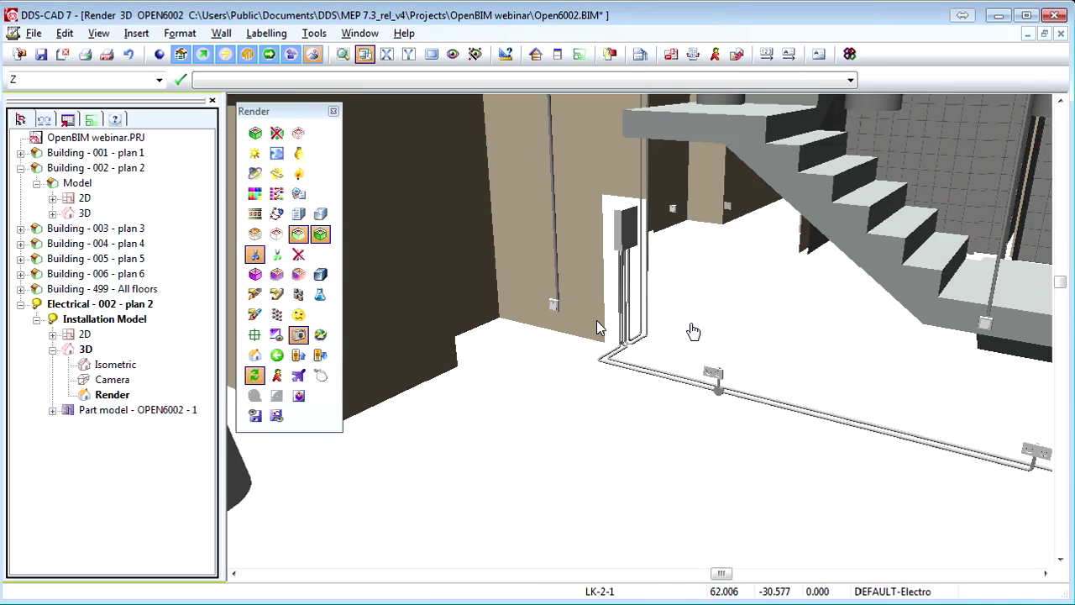
scroll(596, 320, down, 3)
middle_drag(617, 336, 548, 324)
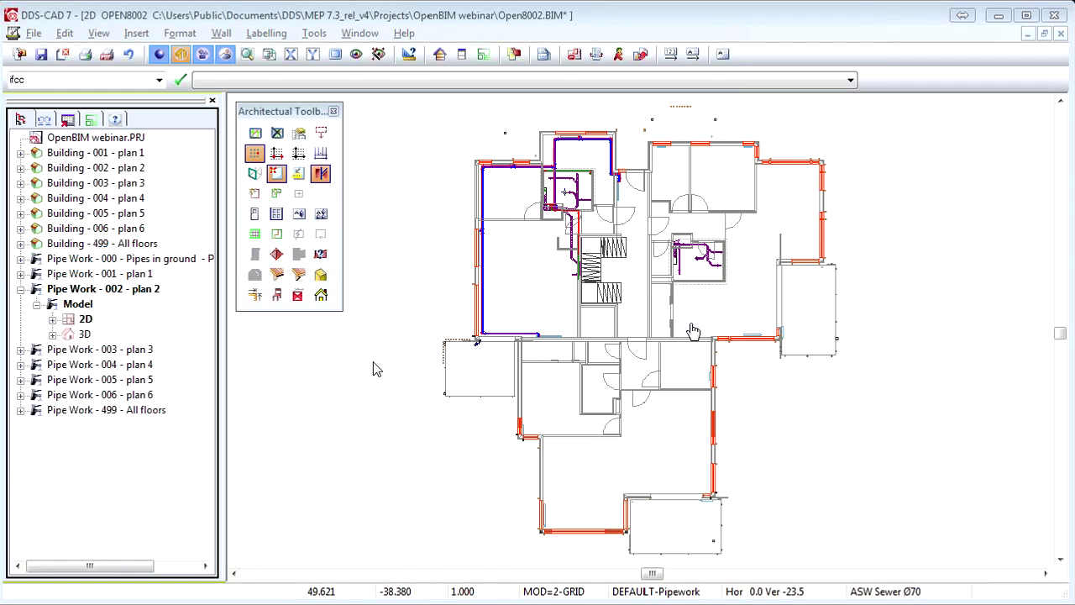
Step: Calculate the building heat load (83649 W total) in Building Information, then close it
click(438, 56)
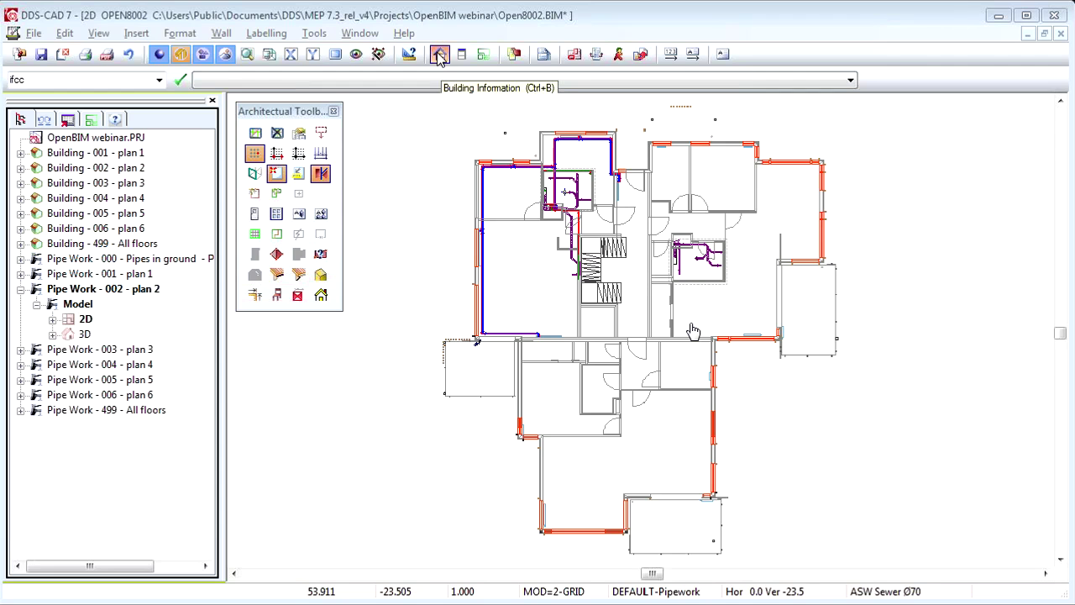
click(317, 87)
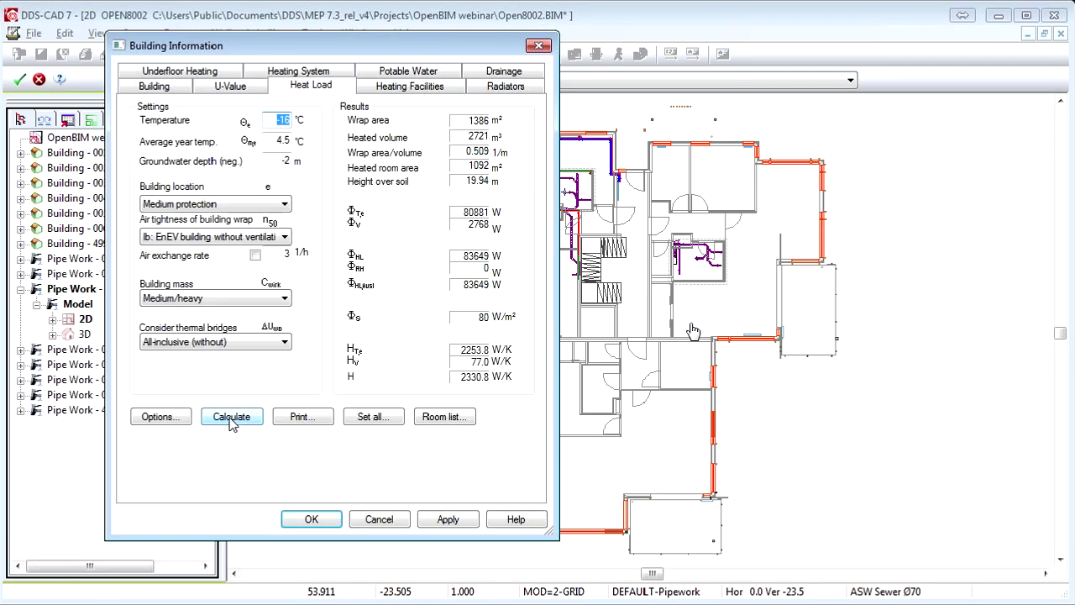
click(231, 417)
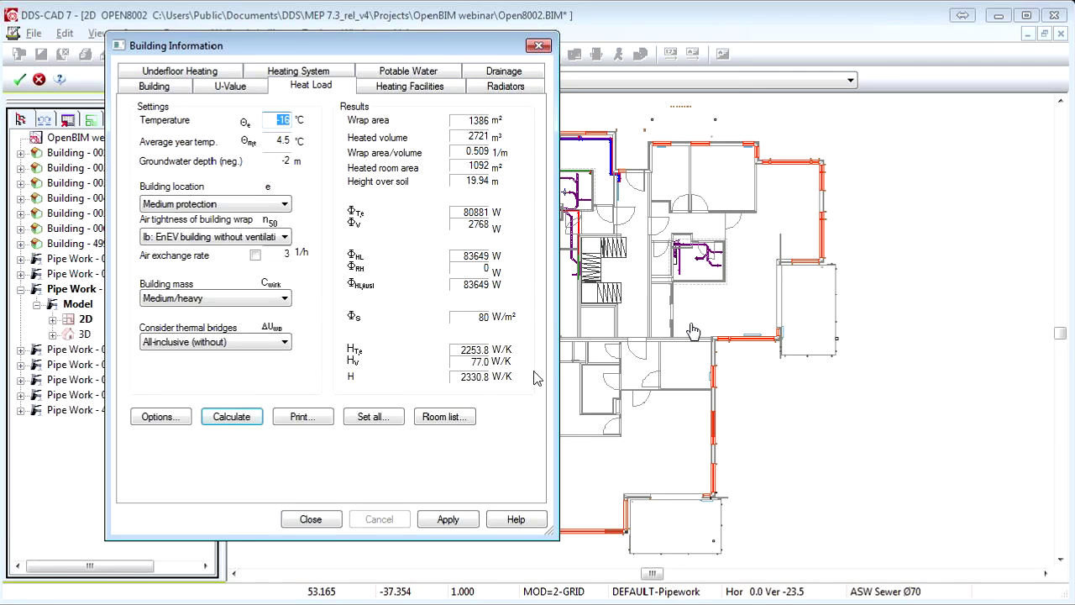
click(311, 519)
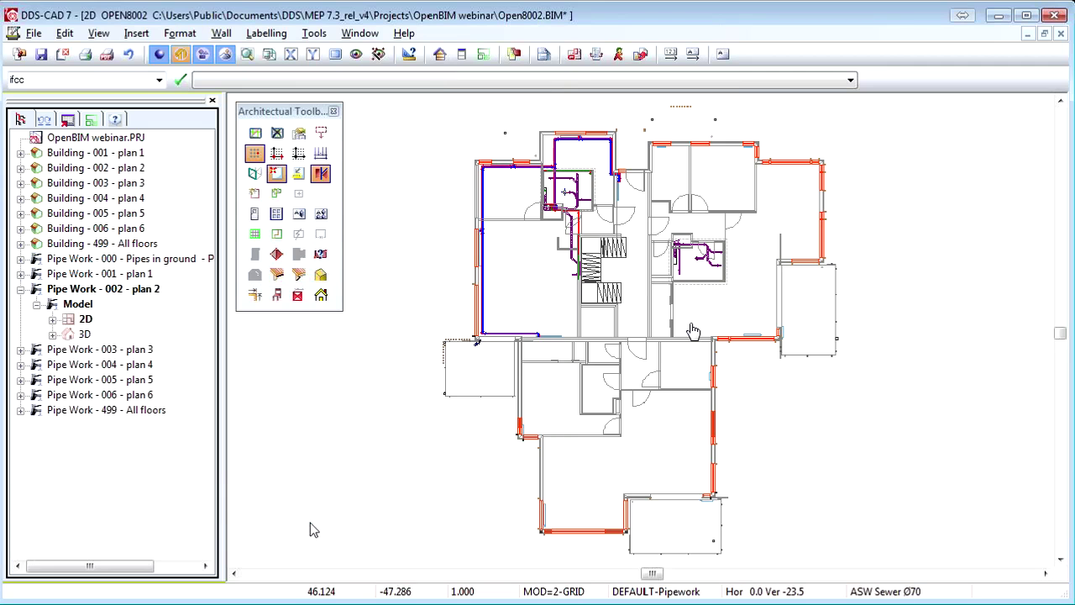
Step: Label all rooms with room number, description, area, temperature and heat load, and bring up the EN 12831 report
click(321, 213)
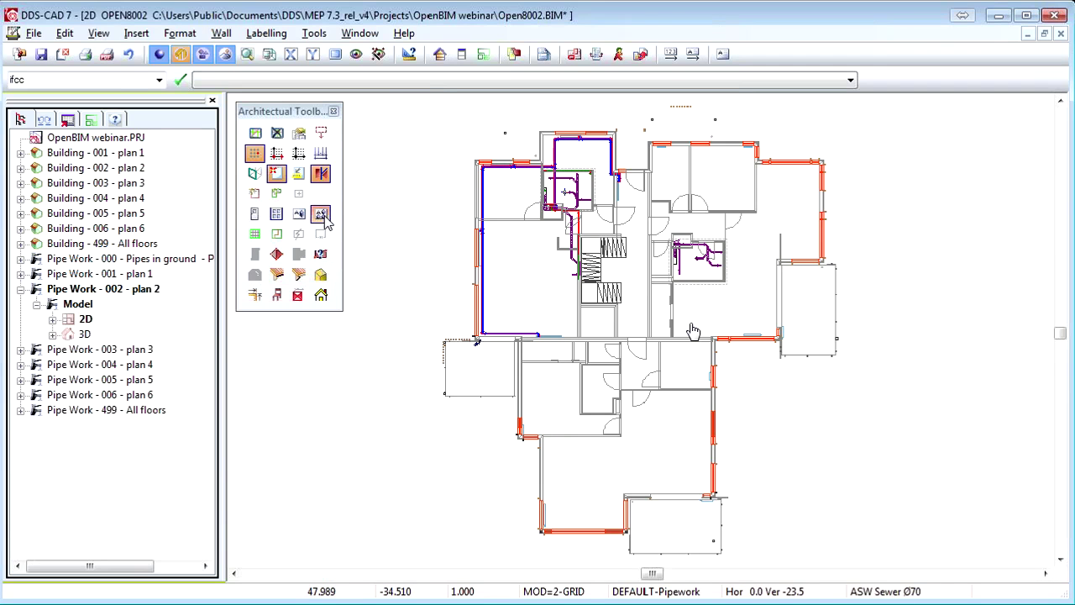
click(175, 126)
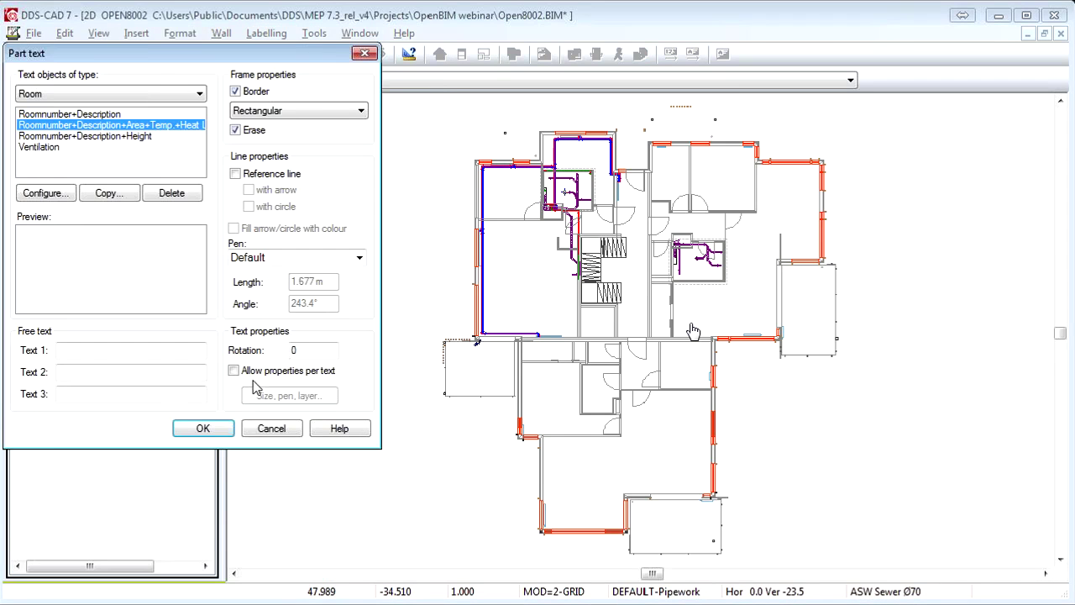
click(214, 430)
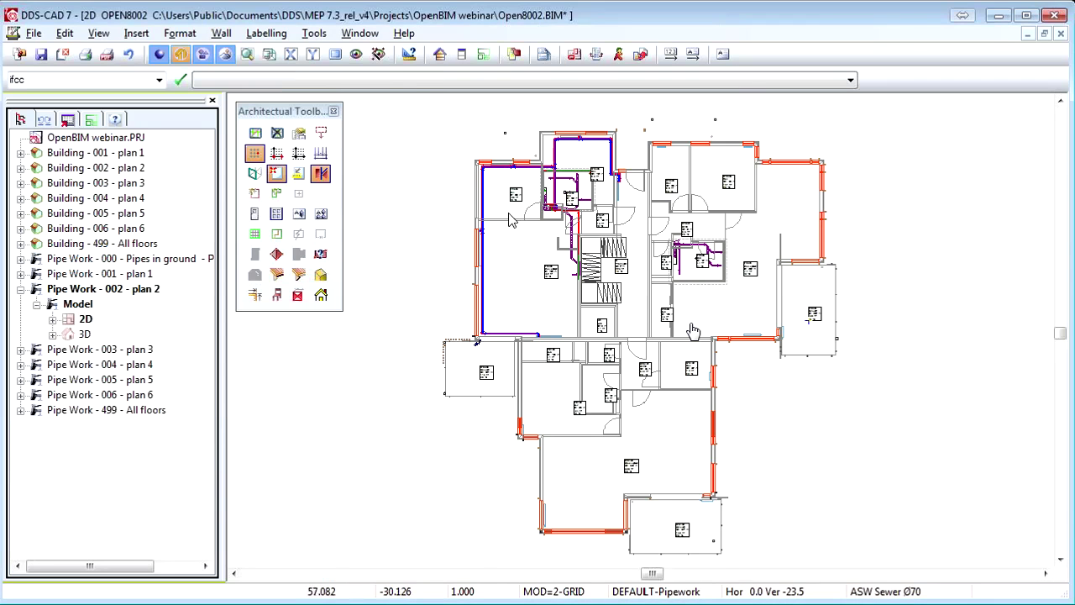
click(623, 292)
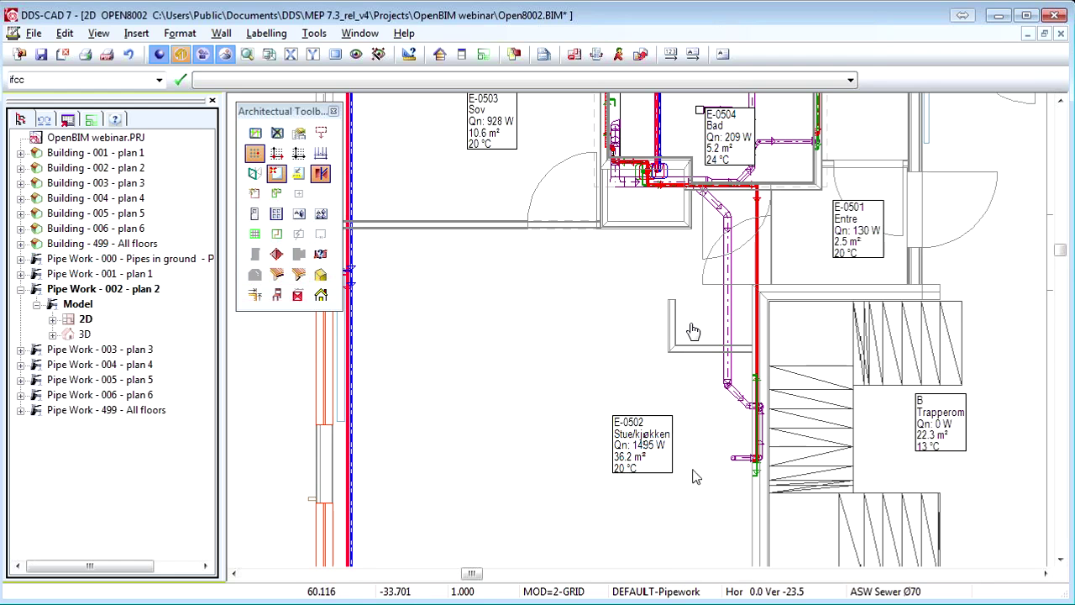
click(439, 55)
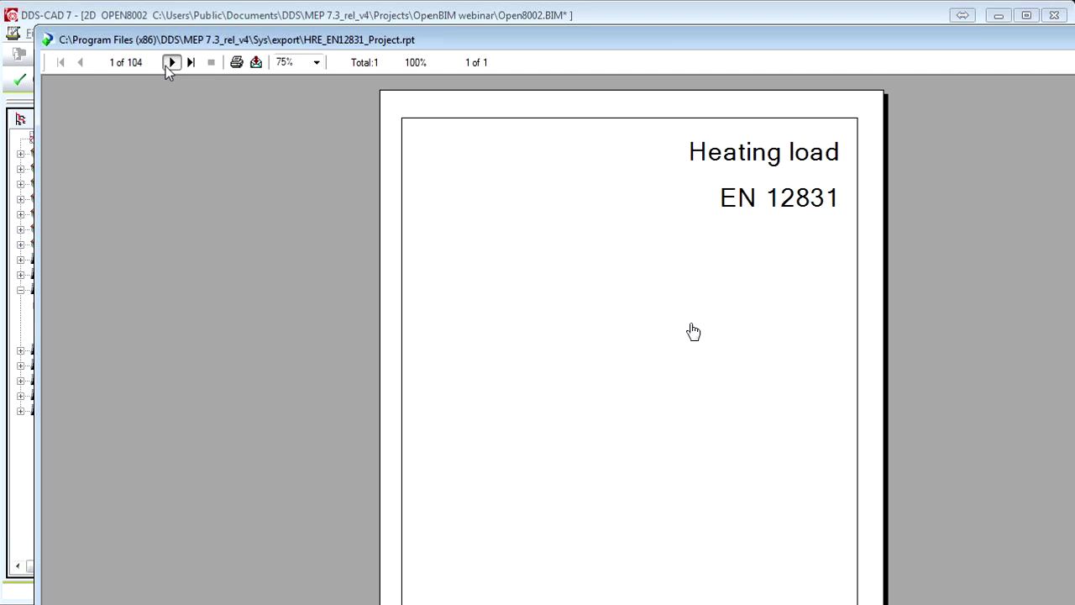
Step: Page through the EN 12831 heating load report to its last page, then close it
click(168, 64)
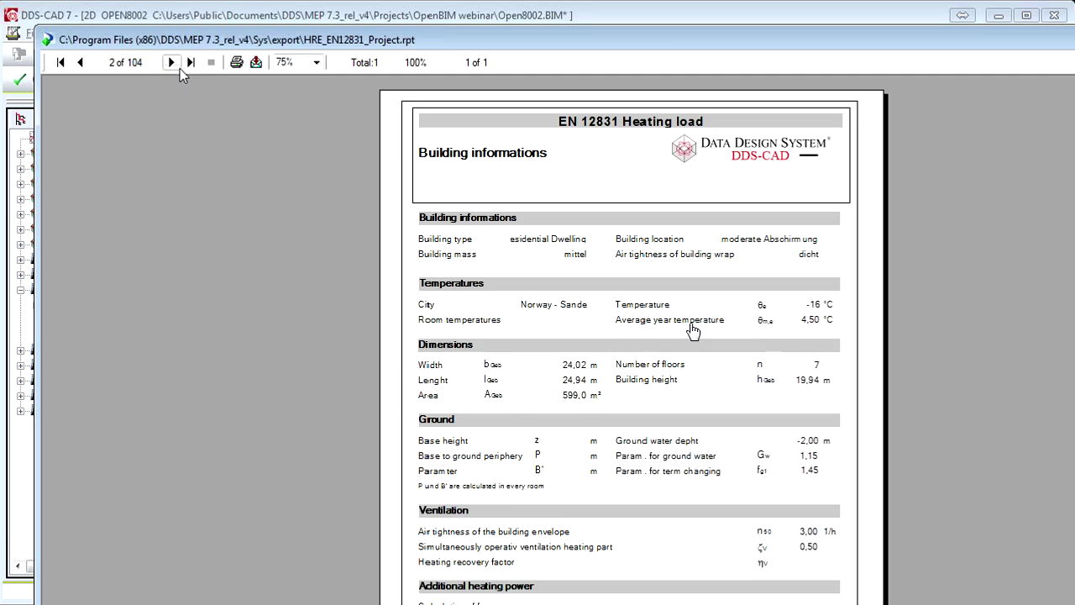
click(192, 63)
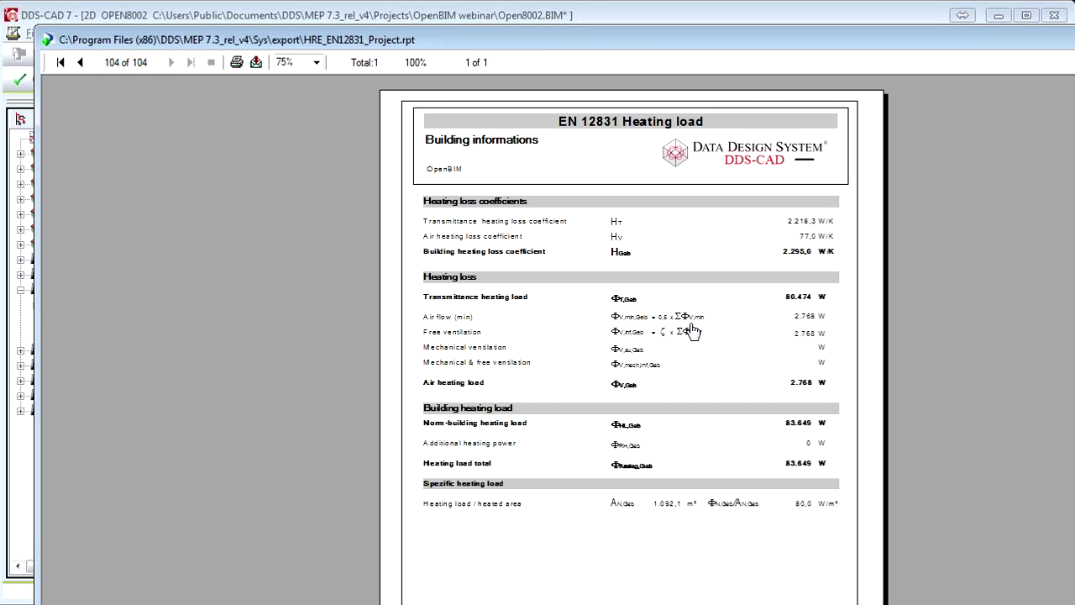
key(Escape)
key(Escape)
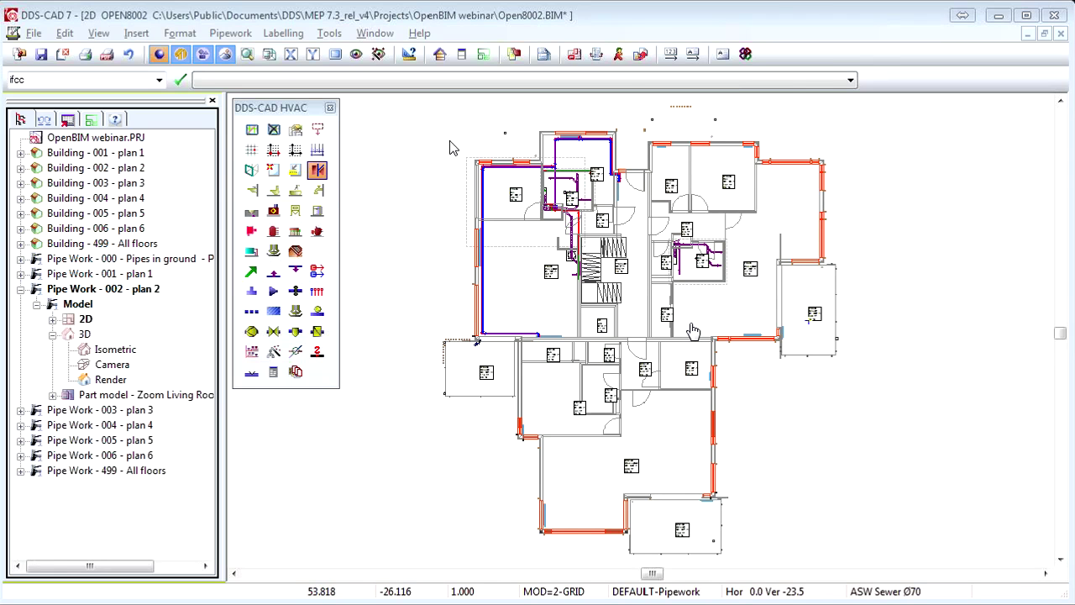
Step: Zoom into the upper-left rooms and activate the Zoom Living Room part model
drag(449, 141, 646, 344)
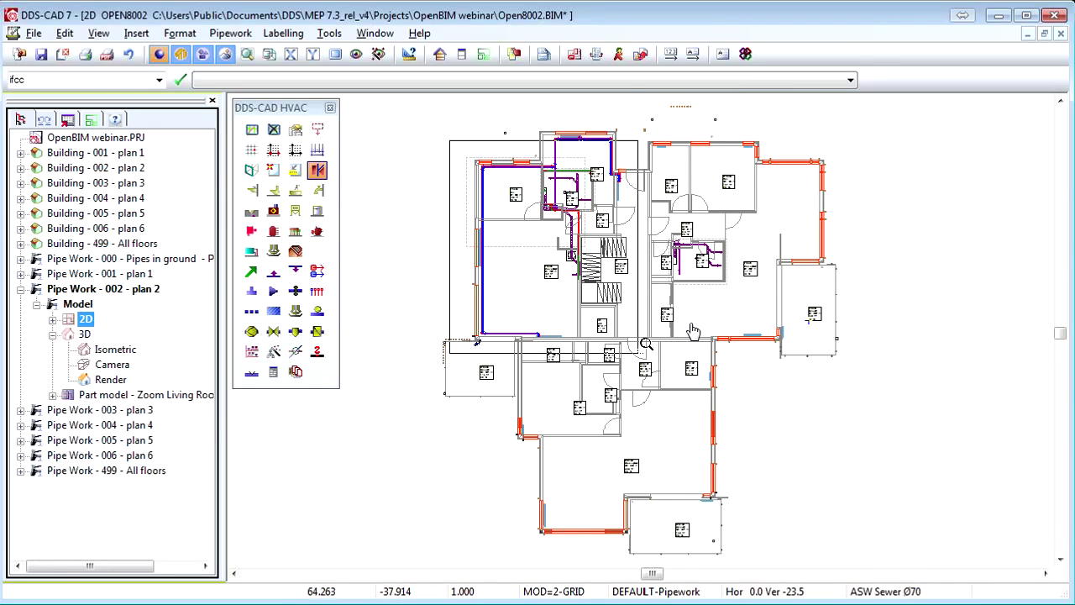
click(646, 344)
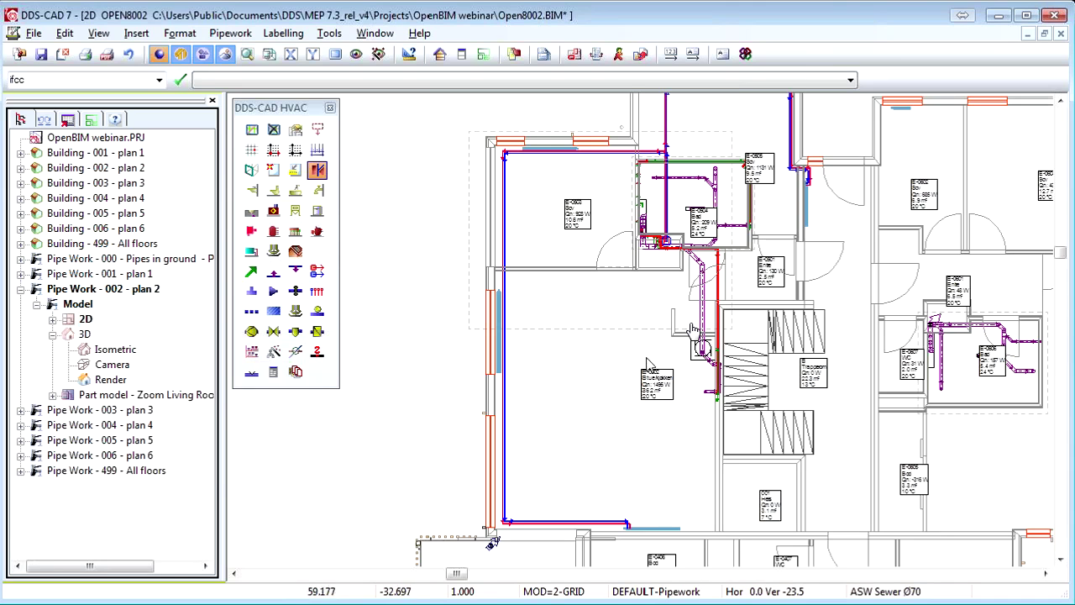
right_click(179, 396)
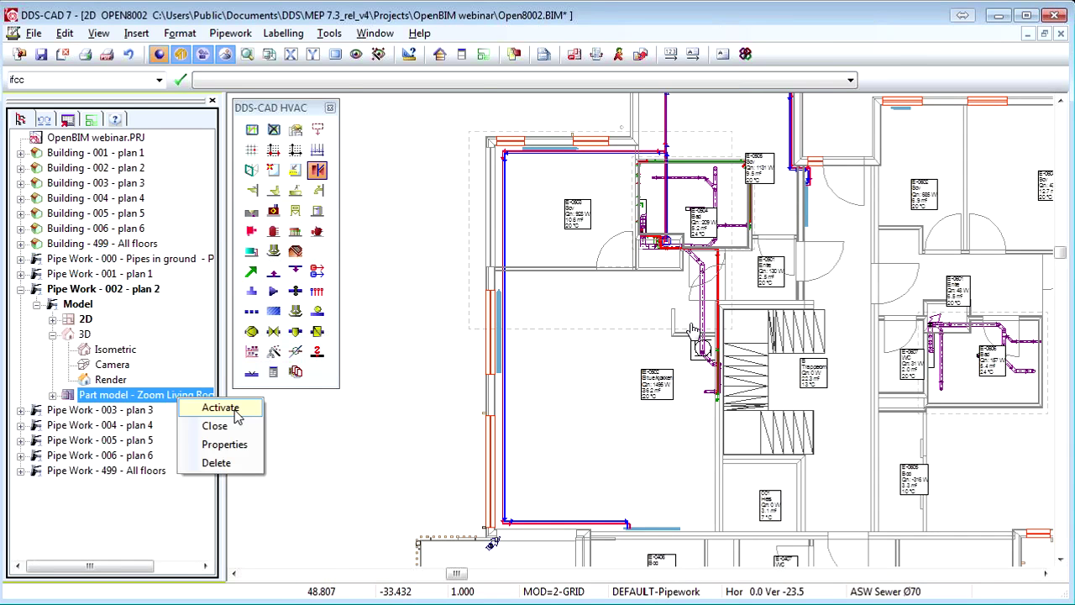
click(220, 408)
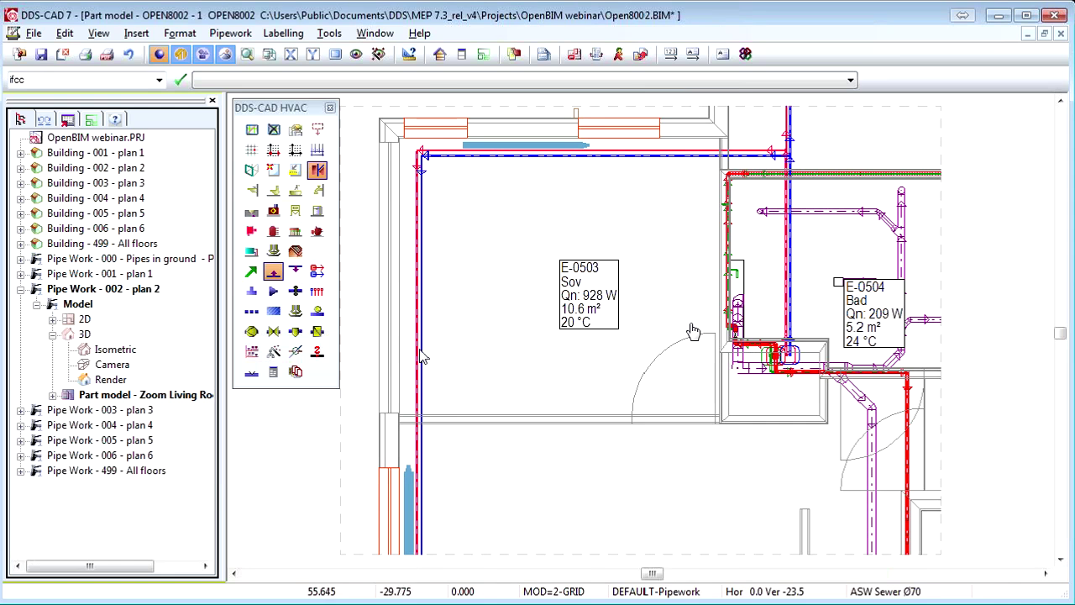
Step: Connect both radiators in room E-0503 to the pipes directly from bottom to floor
click(410, 502)
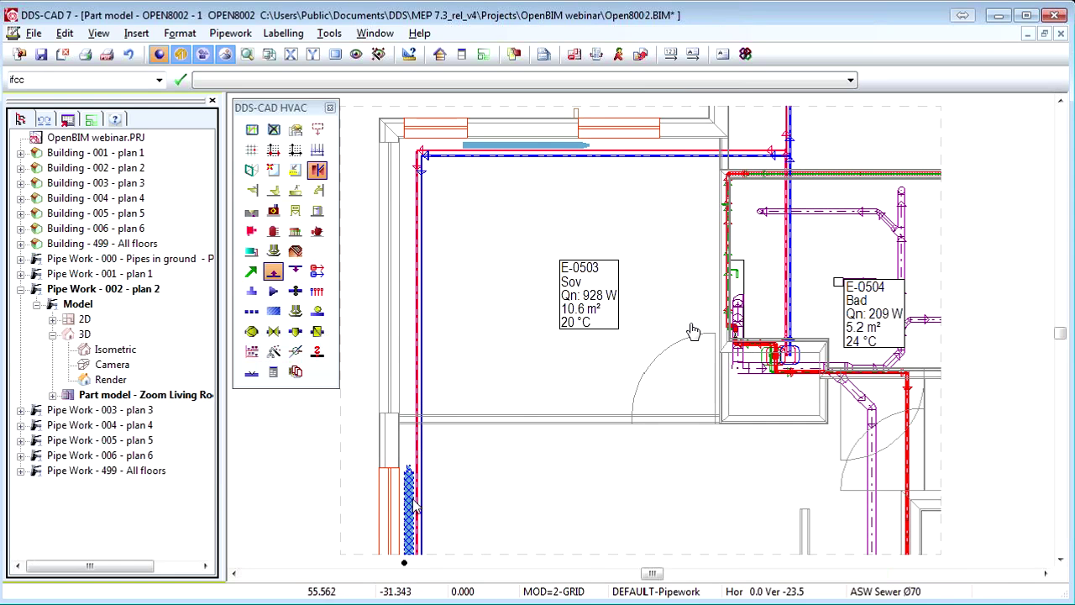
click(517, 149)
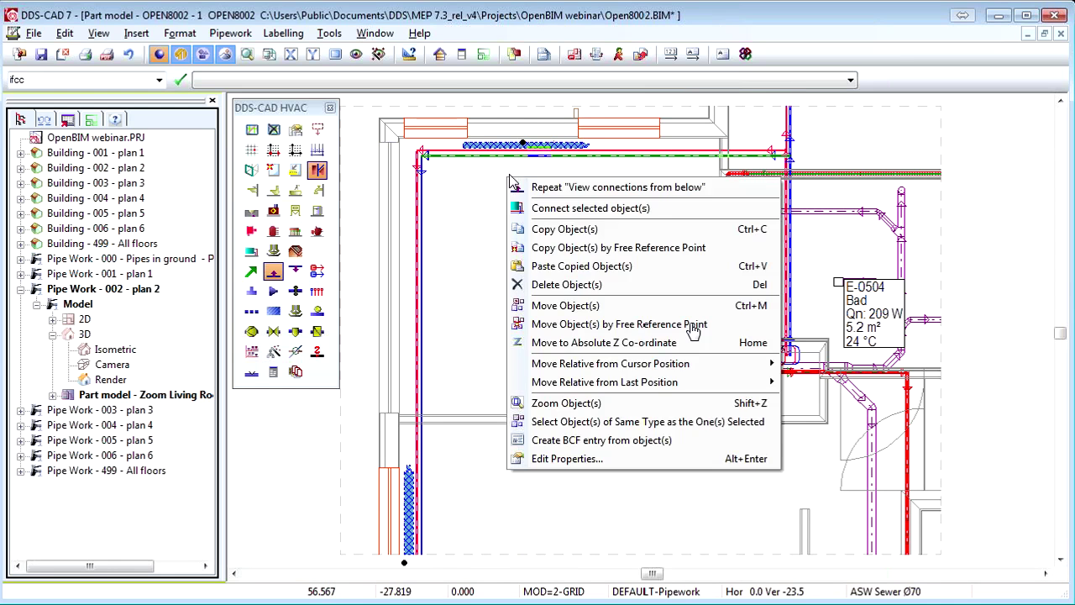
click(588, 210)
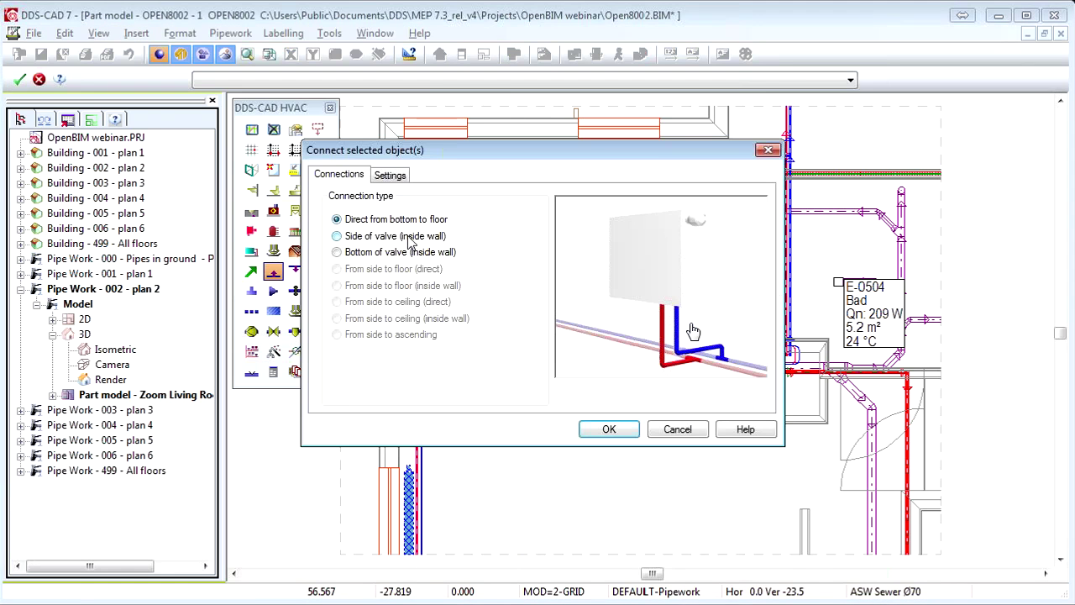
click(409, 240)
click(409, 256)
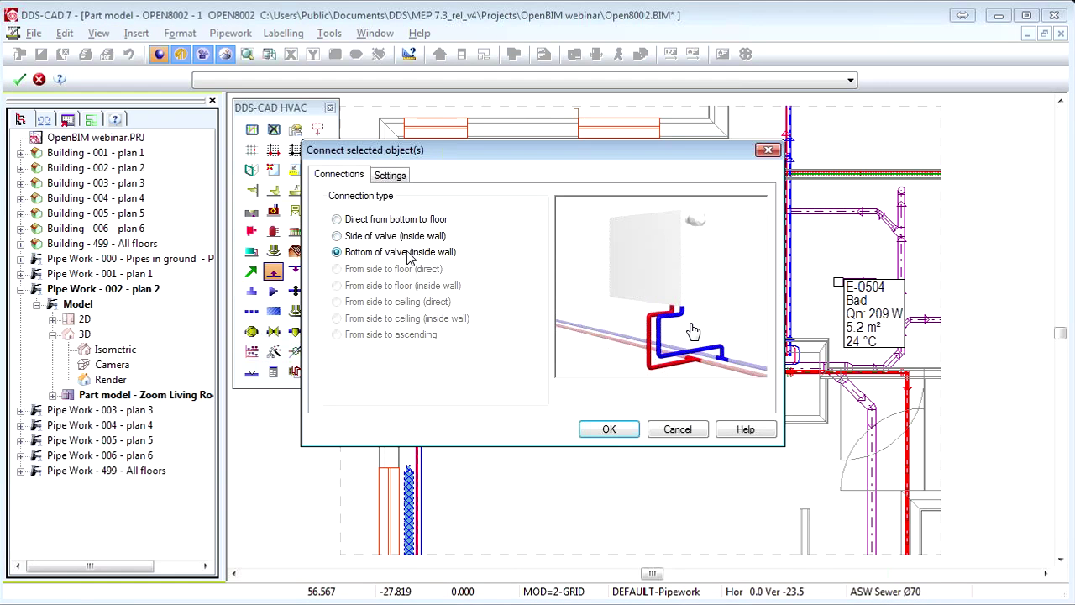
click(409, 225)
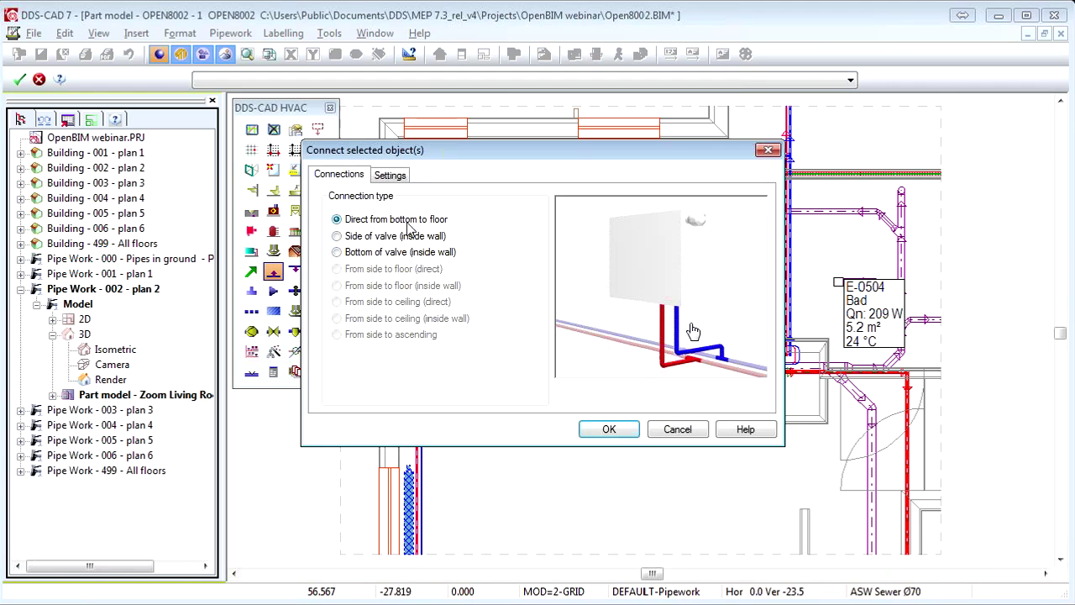
click(609, 429)
drag(448, 110, 613, 207)
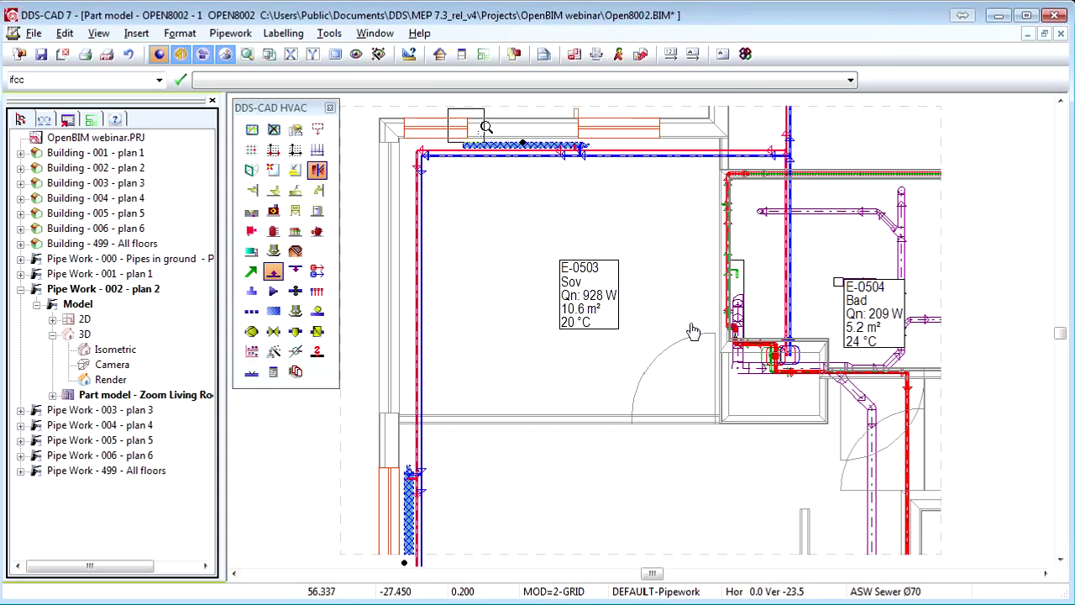
click(614, 207)
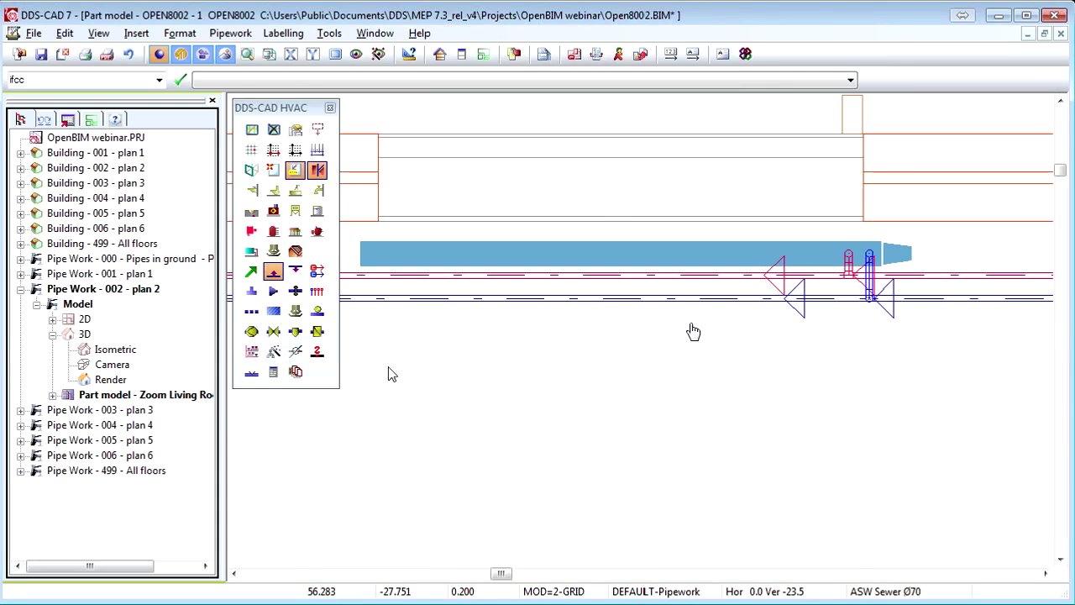
Step: Activate the Render view from the project tree
click(118, 381)
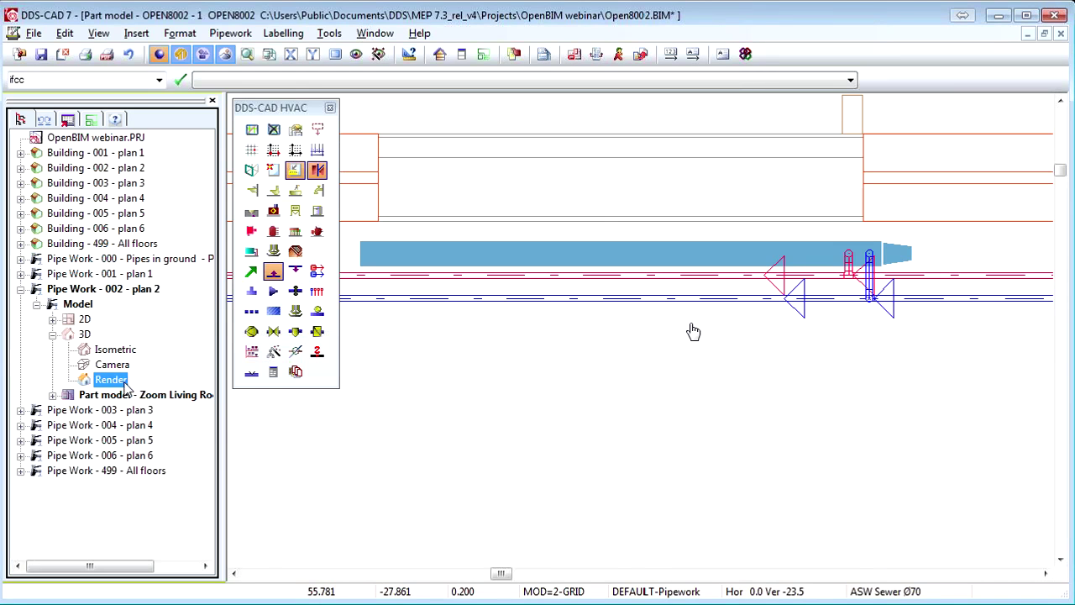
right_click(117, 381)
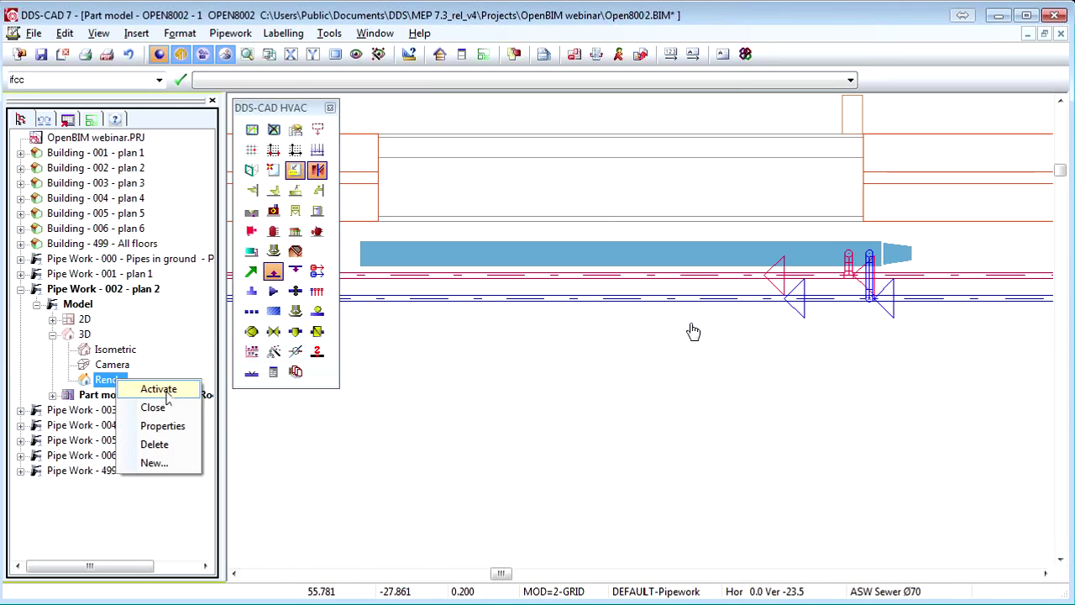
click(167, 394)
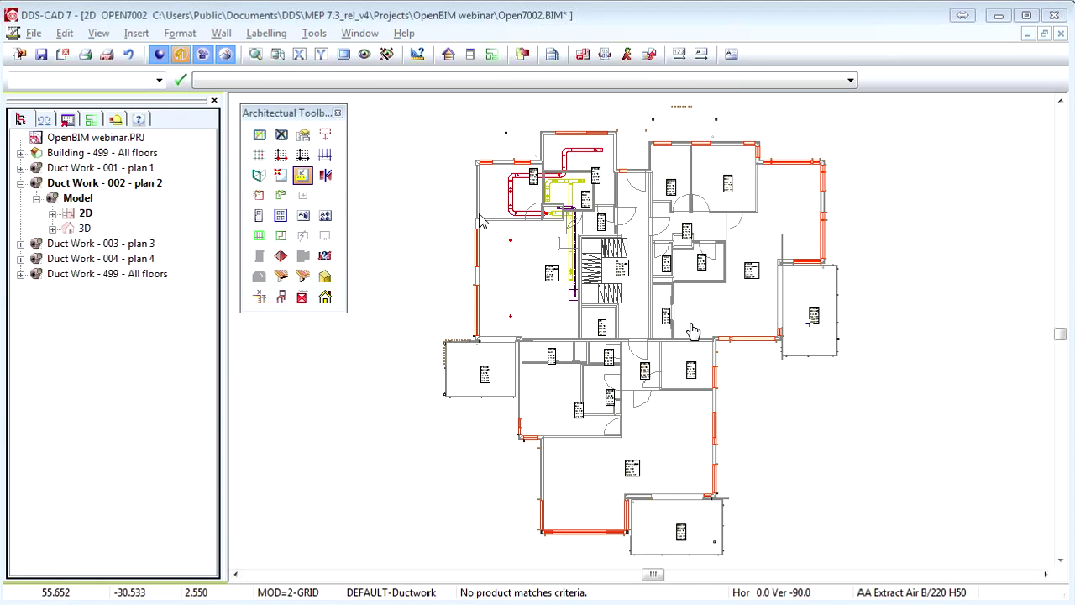
Step: Draw a new duct starting from a tee part, bending right and ending with an end cap
drag(464, 200, 589, 322)
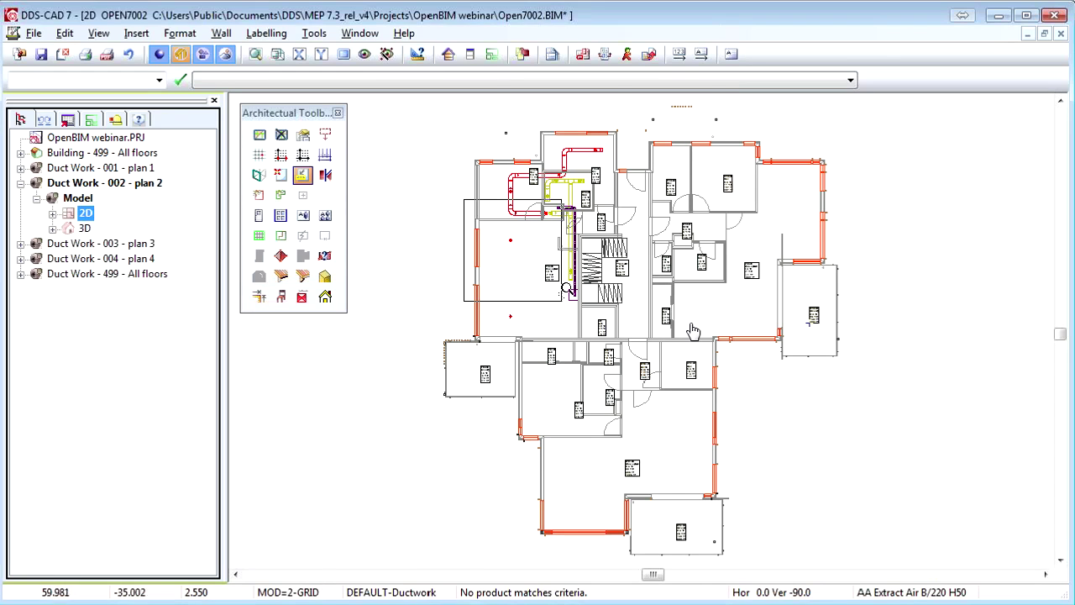
scroll(693, 329, up, 3)
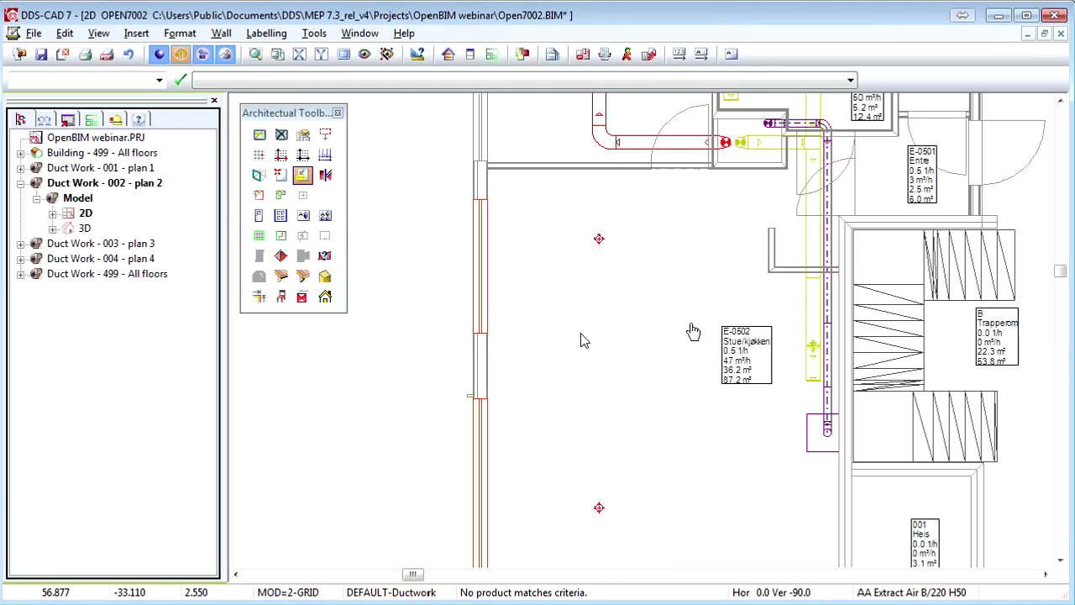
click(159, 54)
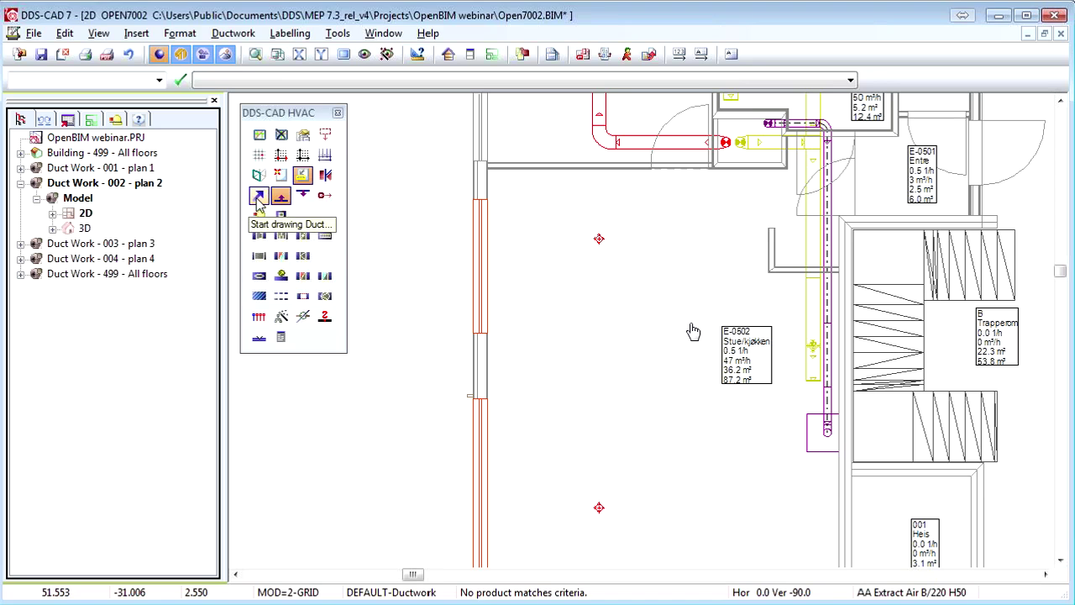
click(259, 198)
click(388, 197)
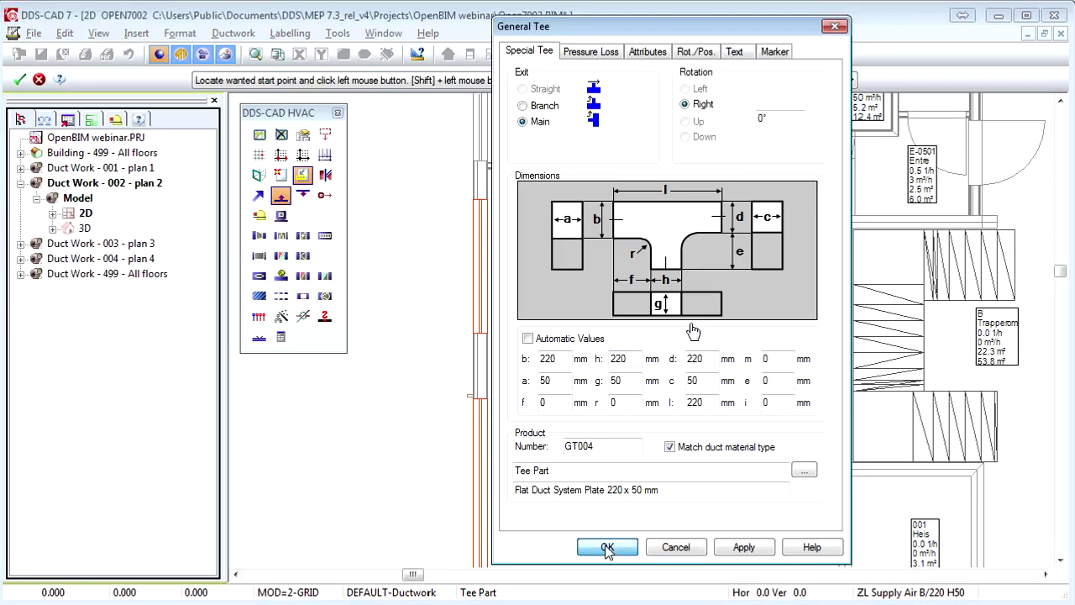
click(606, 547)
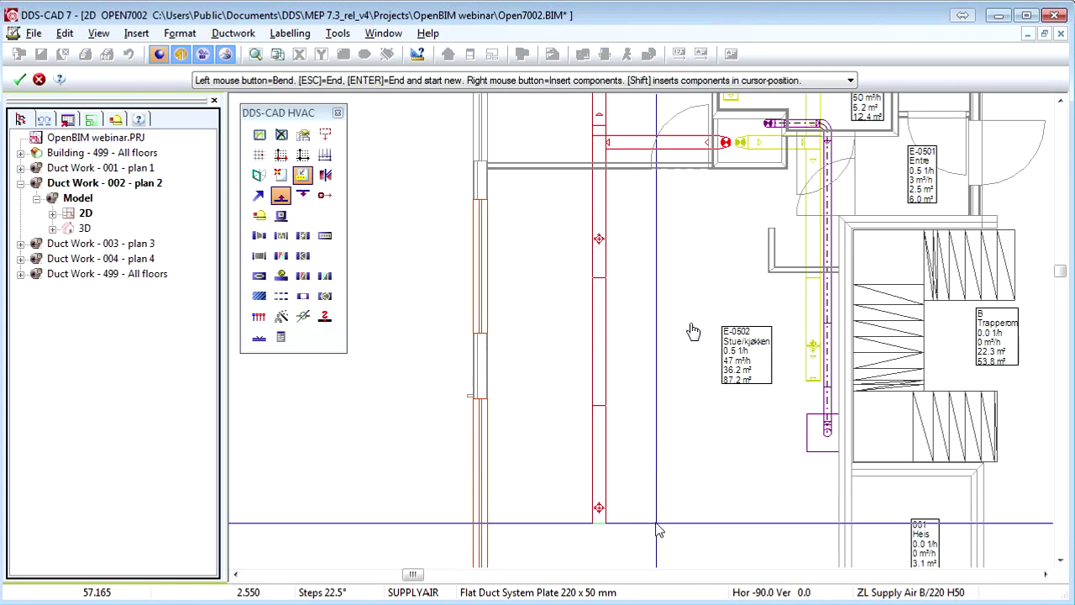
click(658, 535)
key(Return)
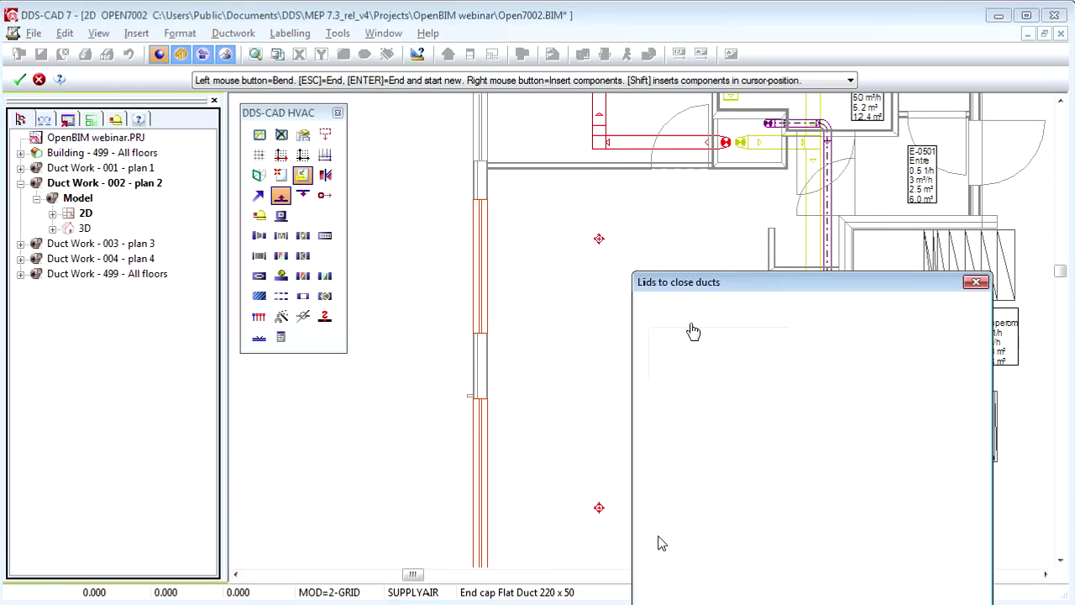
key(Return)
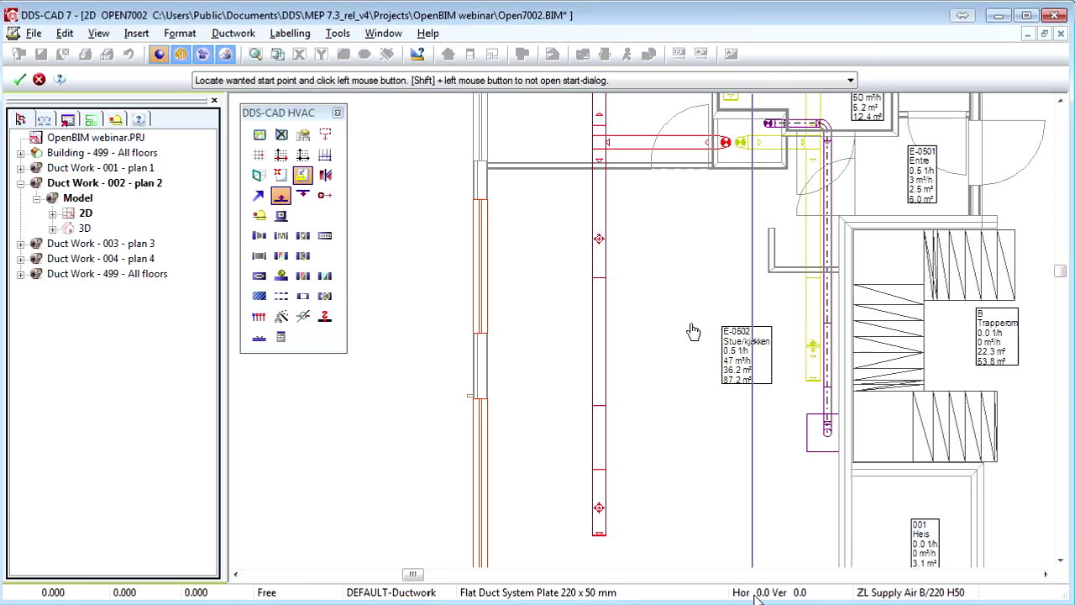
key(Escape)
Step: Connect the new vertical flat duct to the network from the side with a 90° bend
drag(578, 514, 649, 336)
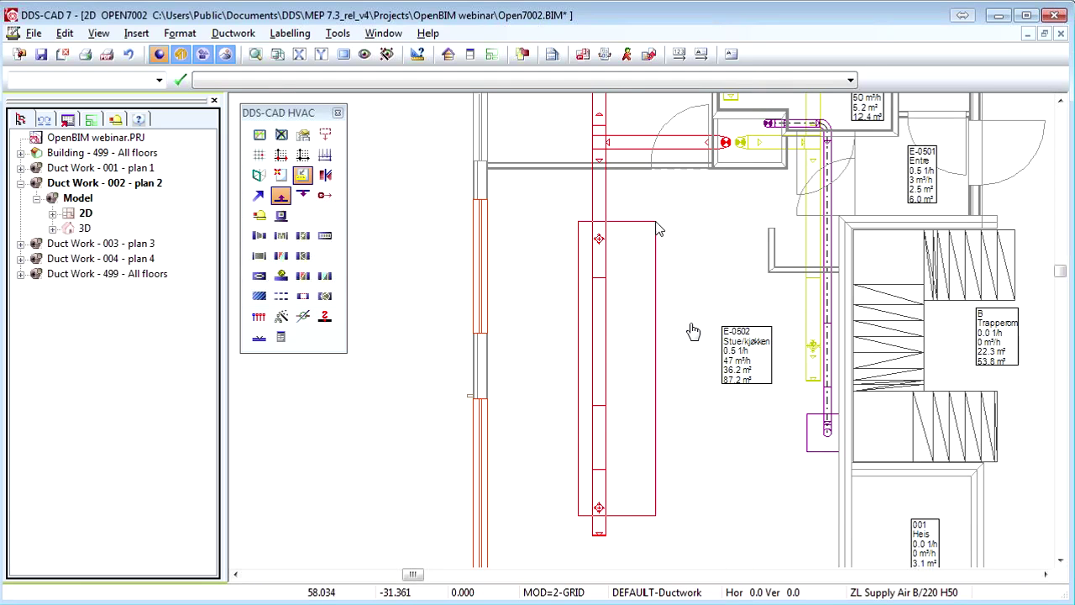
right_click(660, 222)
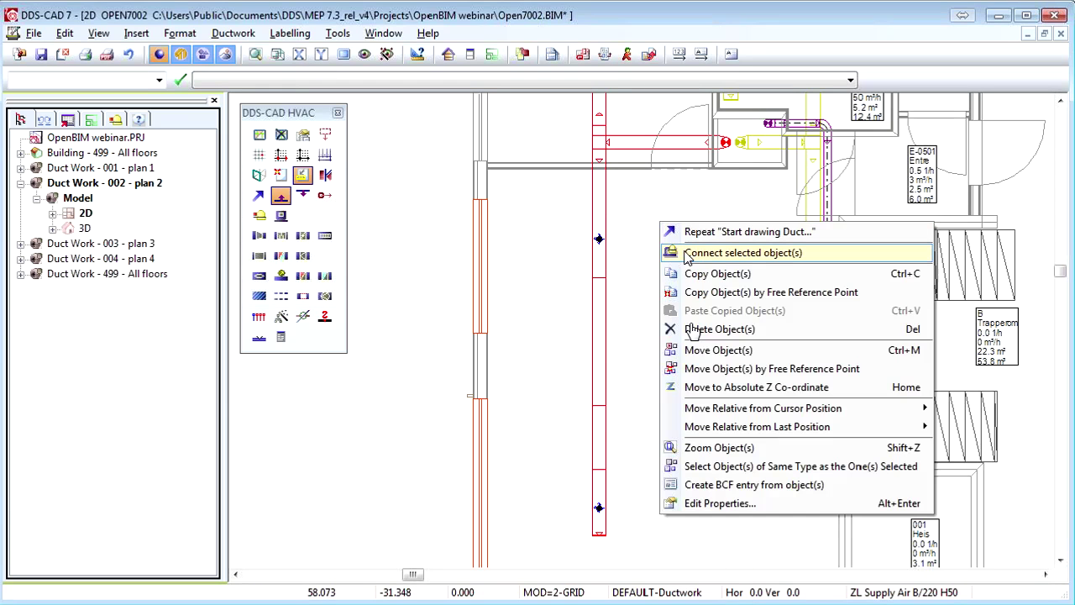
click(687, 253)
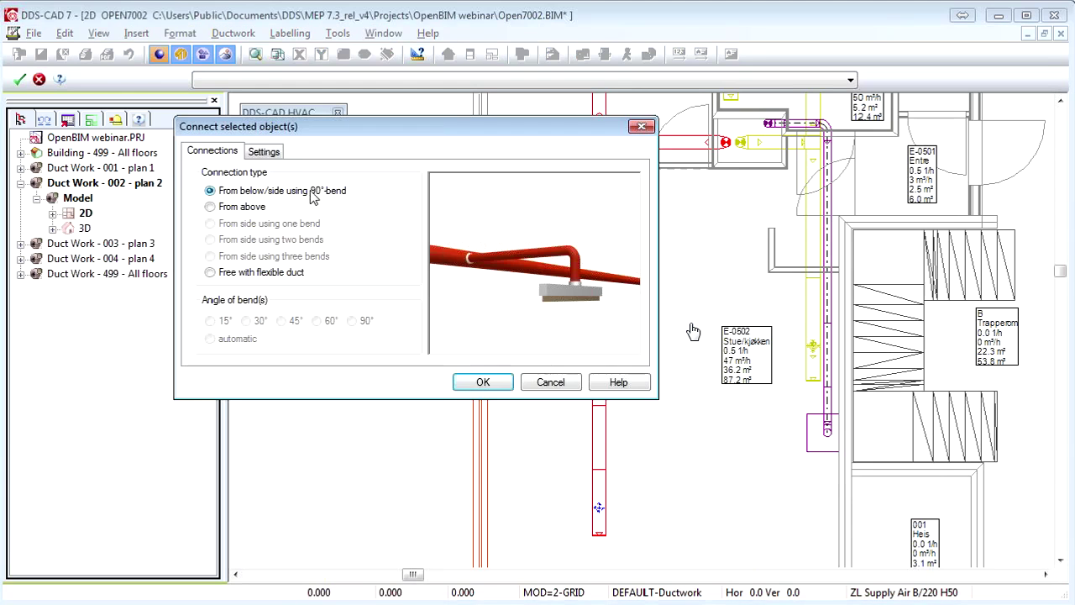
click(483, 384)
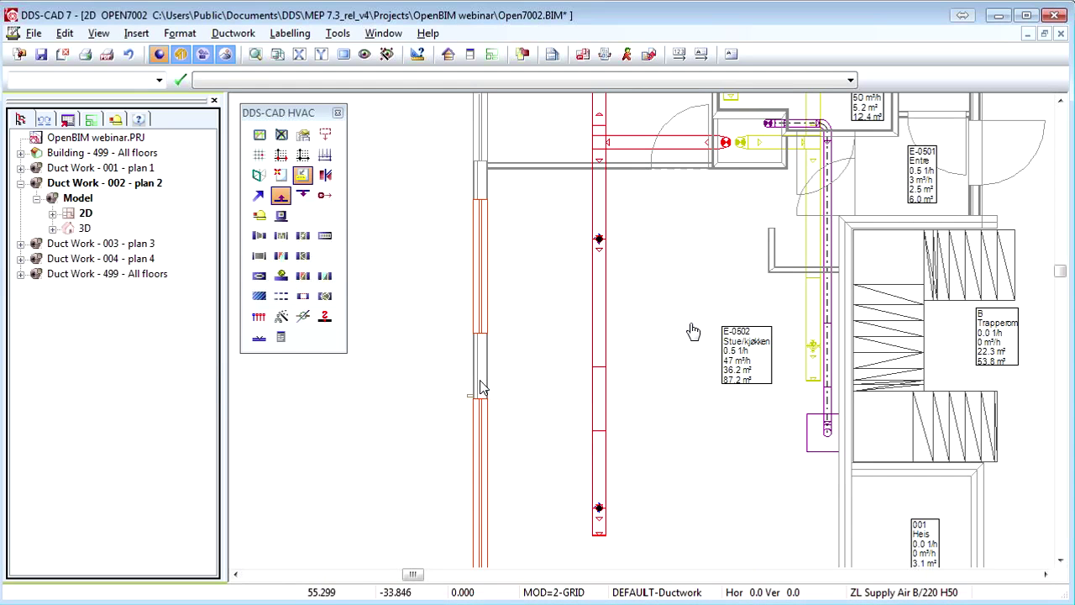
Step: Run the 2-ZL Supply Air pressure loss calculation with 7 m/s maximum velocity, then reopen plan 2
click(449, 54)
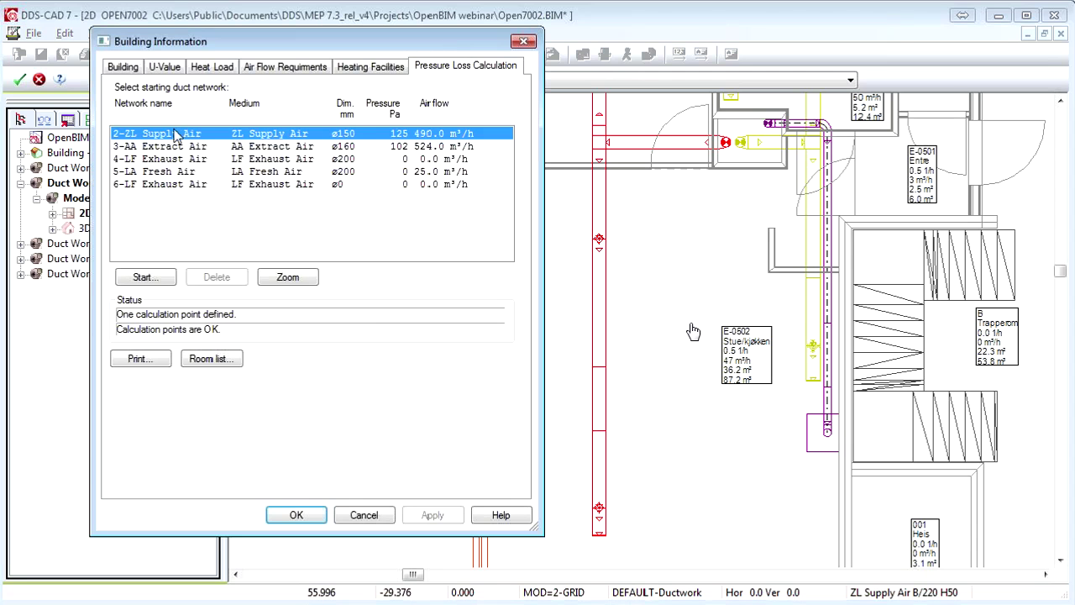
click(156, 282)
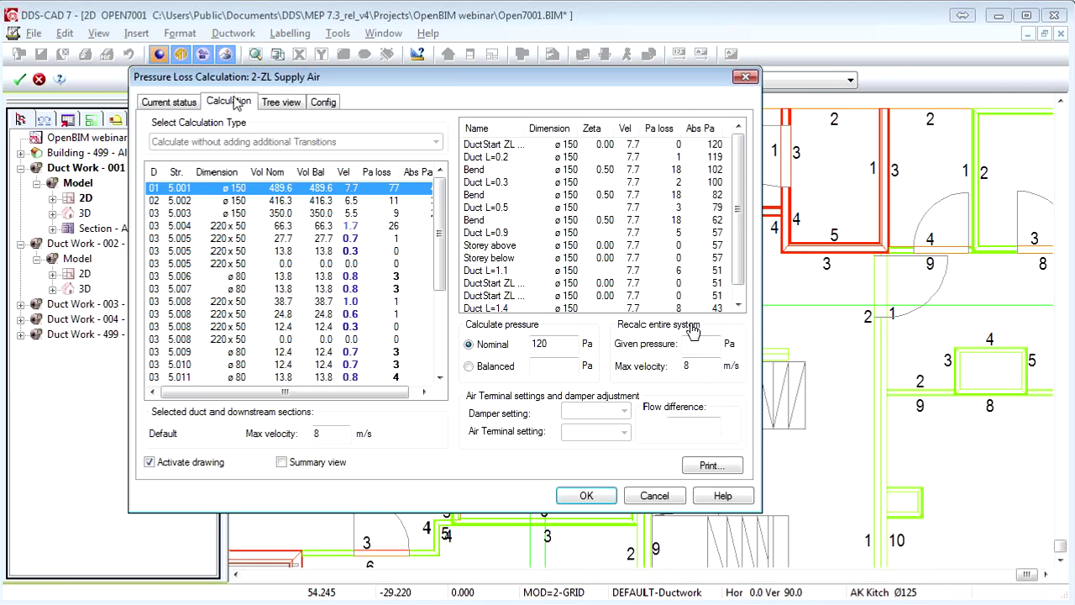
click(231, 101)
click(307, 144)
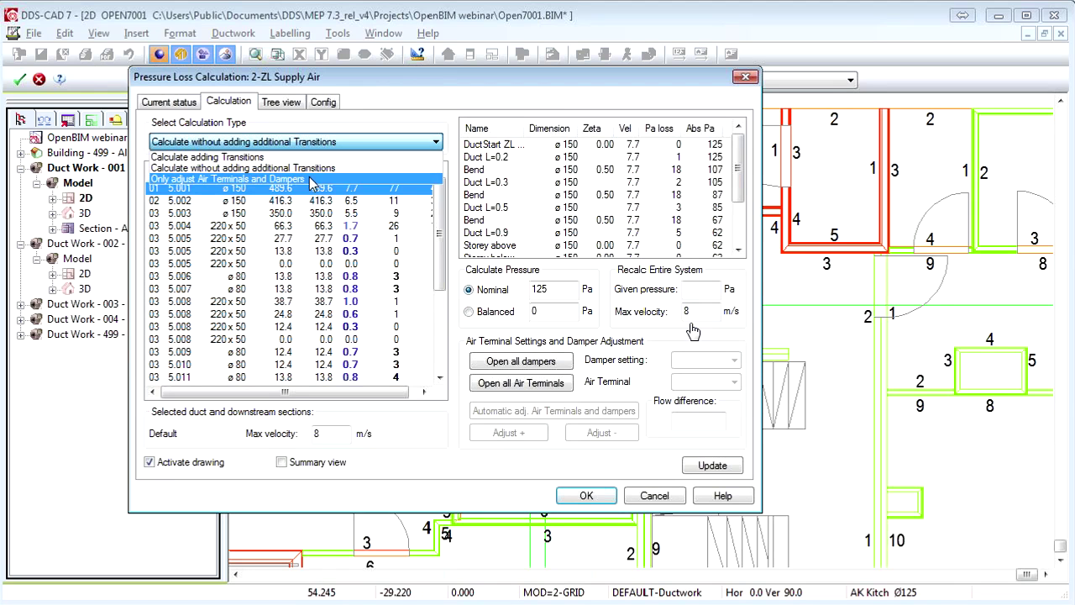
click(316, 170)
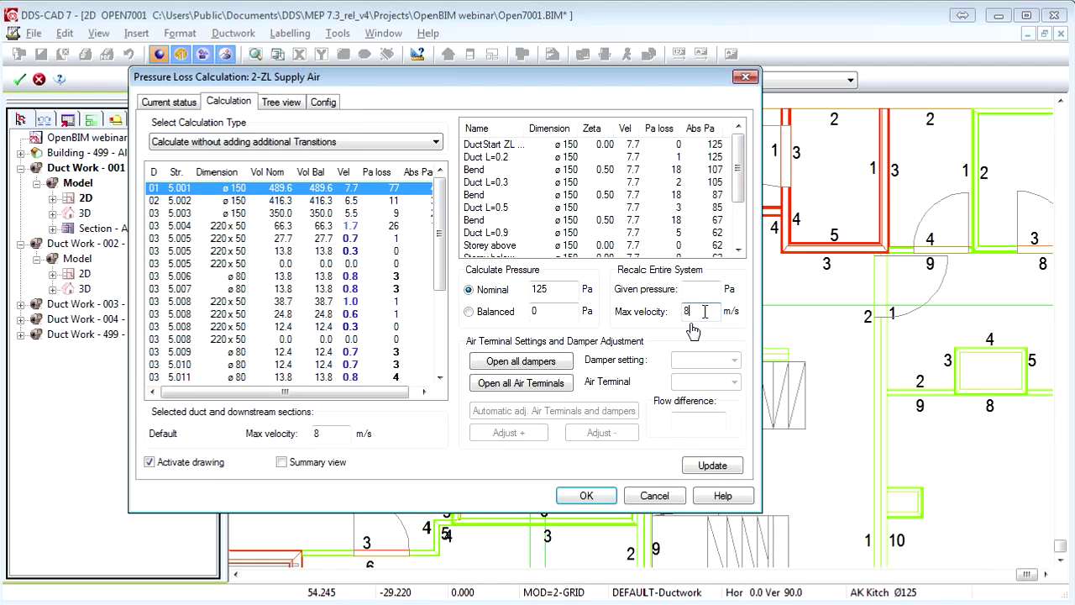
double_click(703, 310)
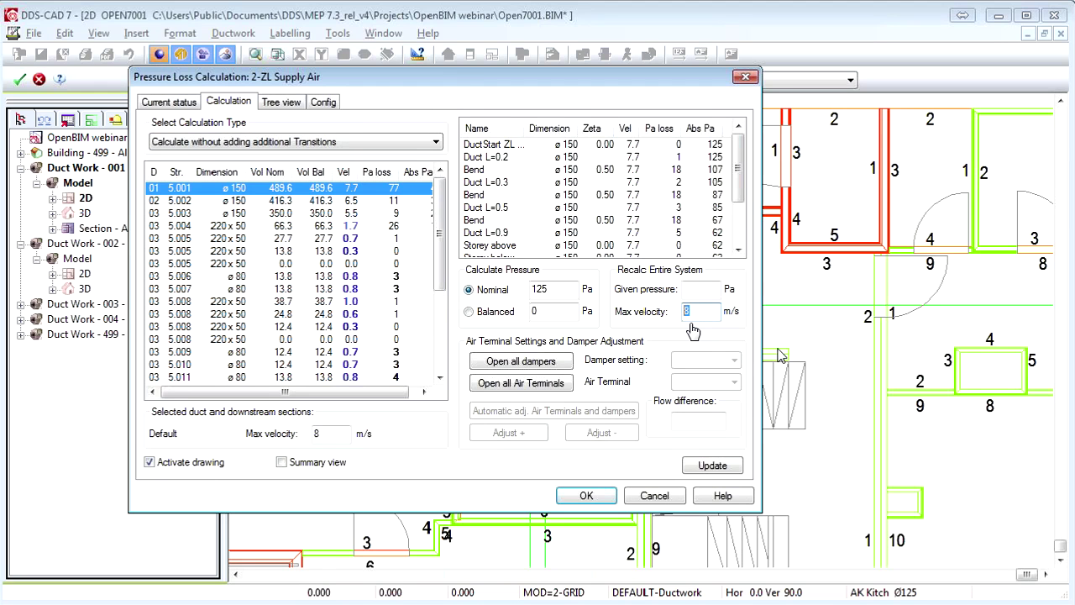
text(7)
click(590, 497)
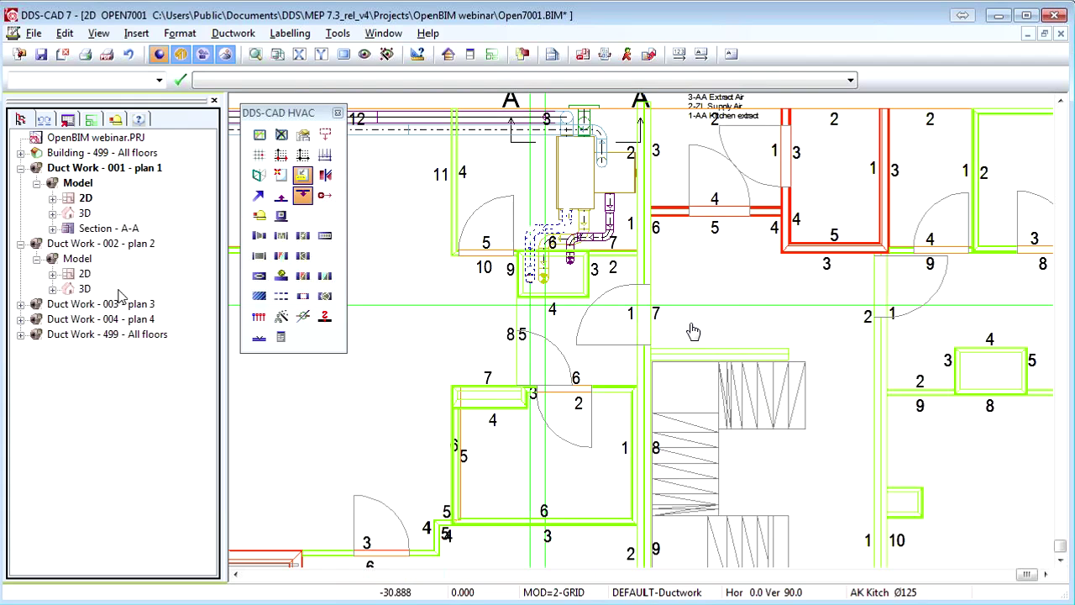
double_click(85, 274)
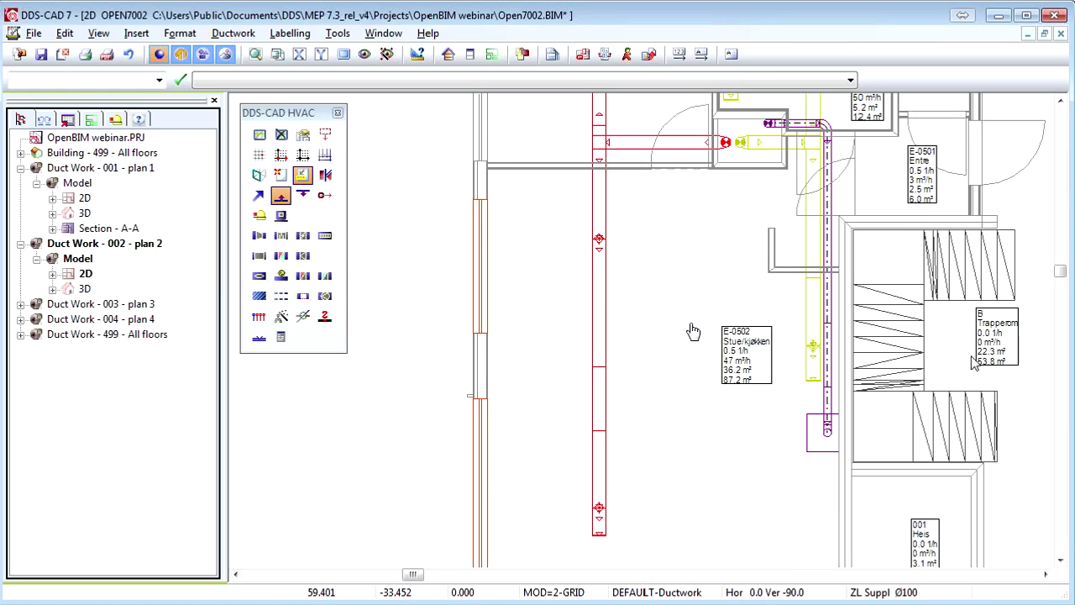
Step: Label three flat ducts with size, flow and velocity (26.2, 47.0, 73.3 m³/h) and start the bill-of-quantities export
drag(1060, 275, 1060, 221)
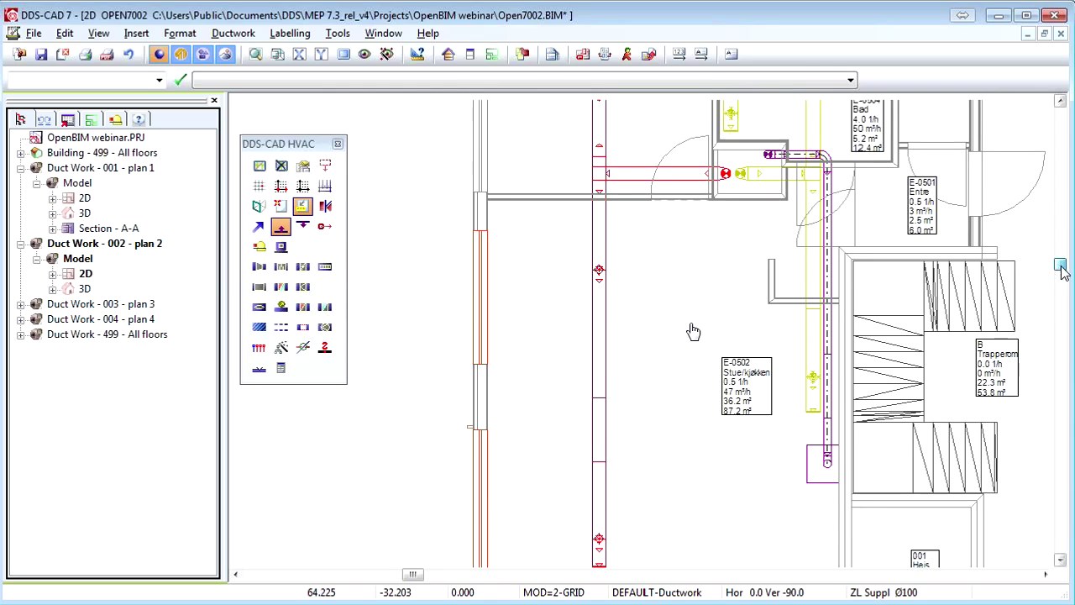
click(702, 54)
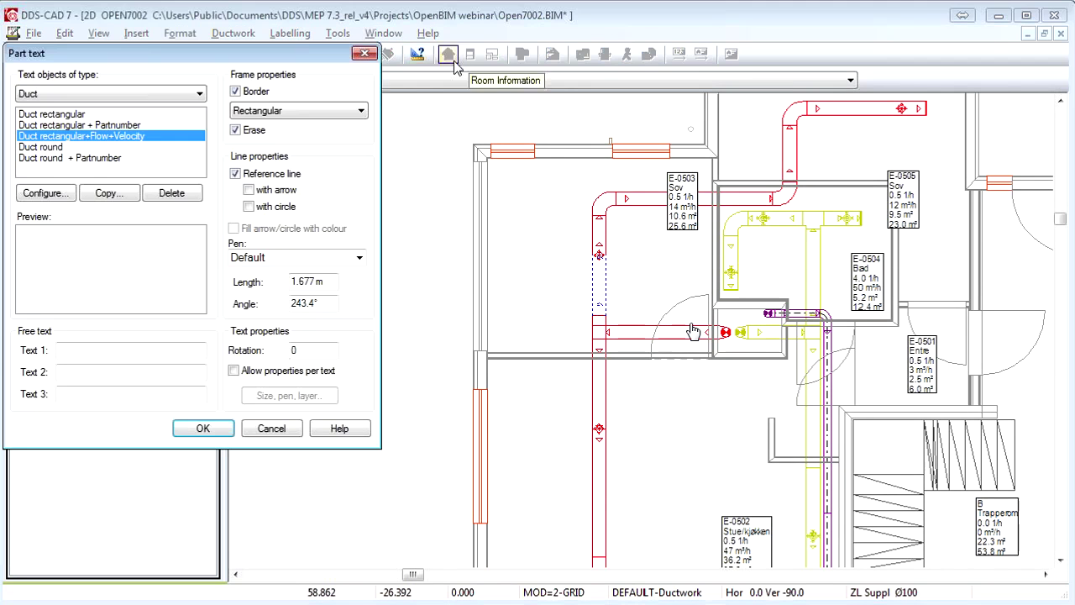
click(201, 430)
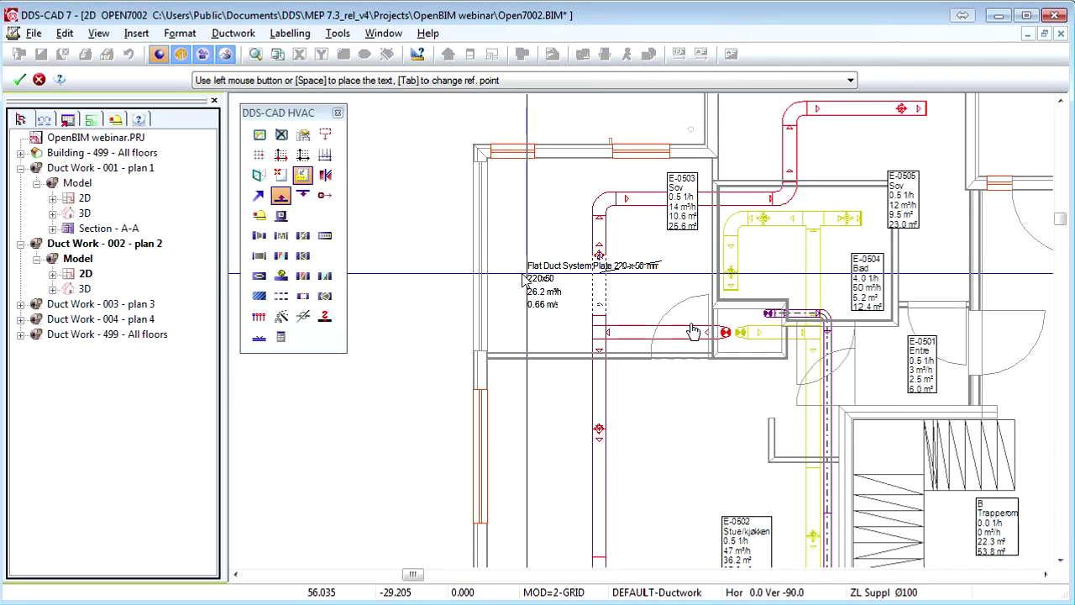
click(662, 273)
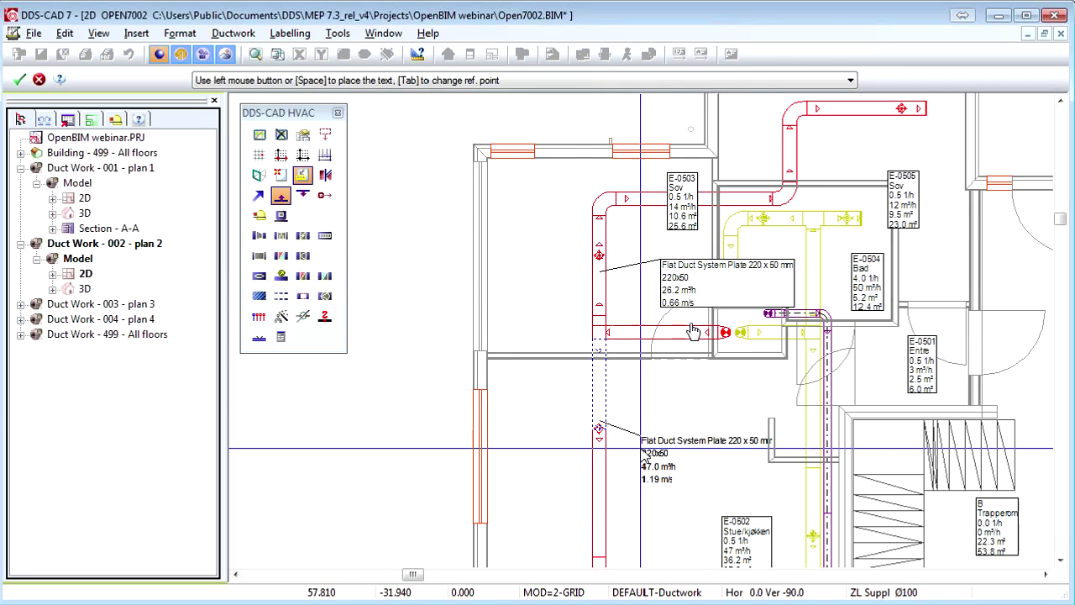
click(463, 388)
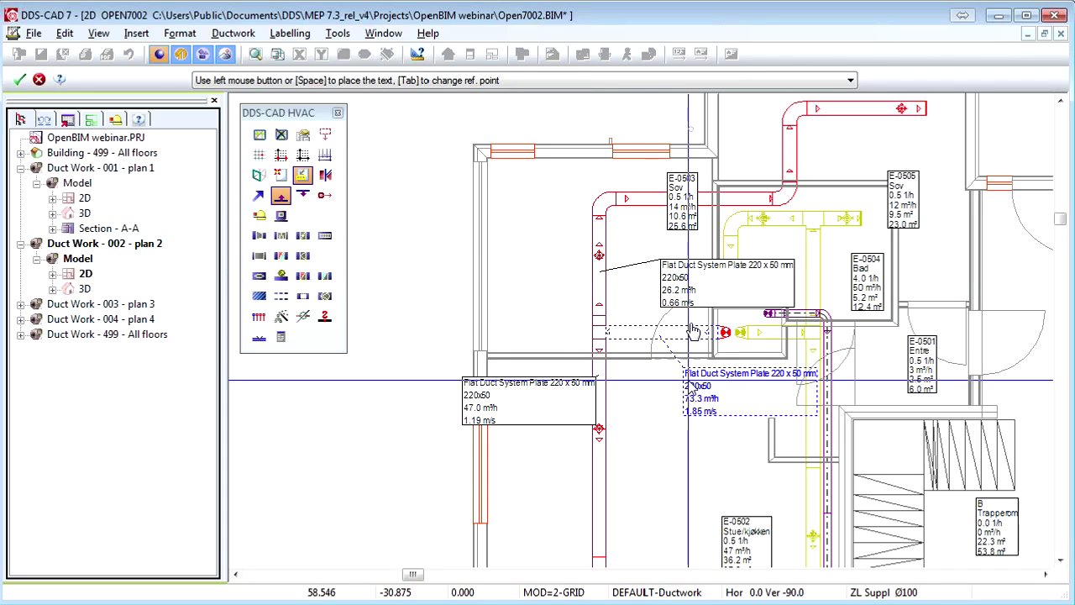
click(685, 381)
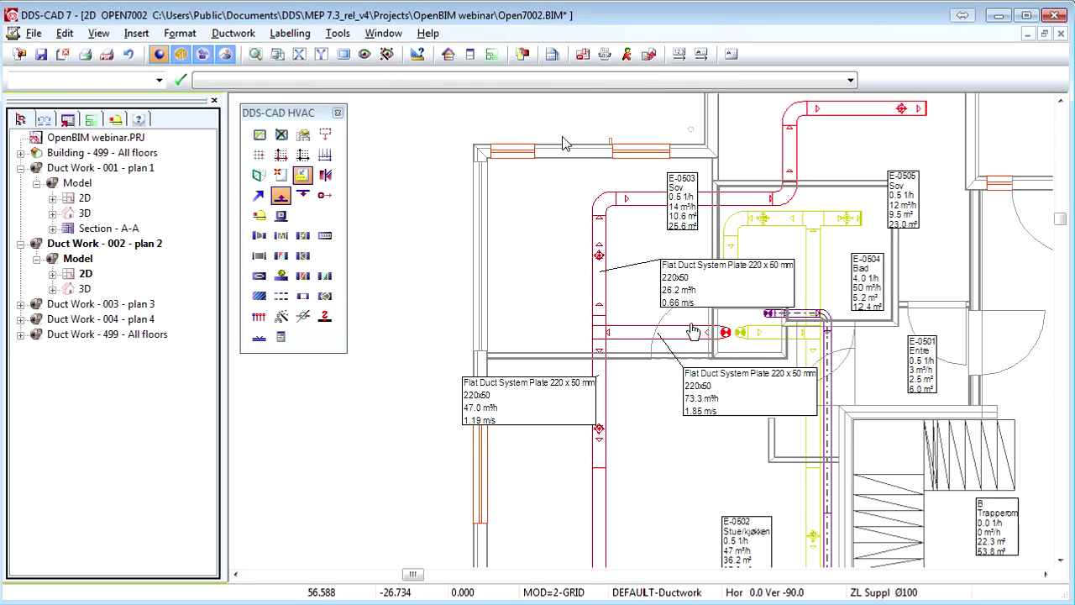
click(552, 54)
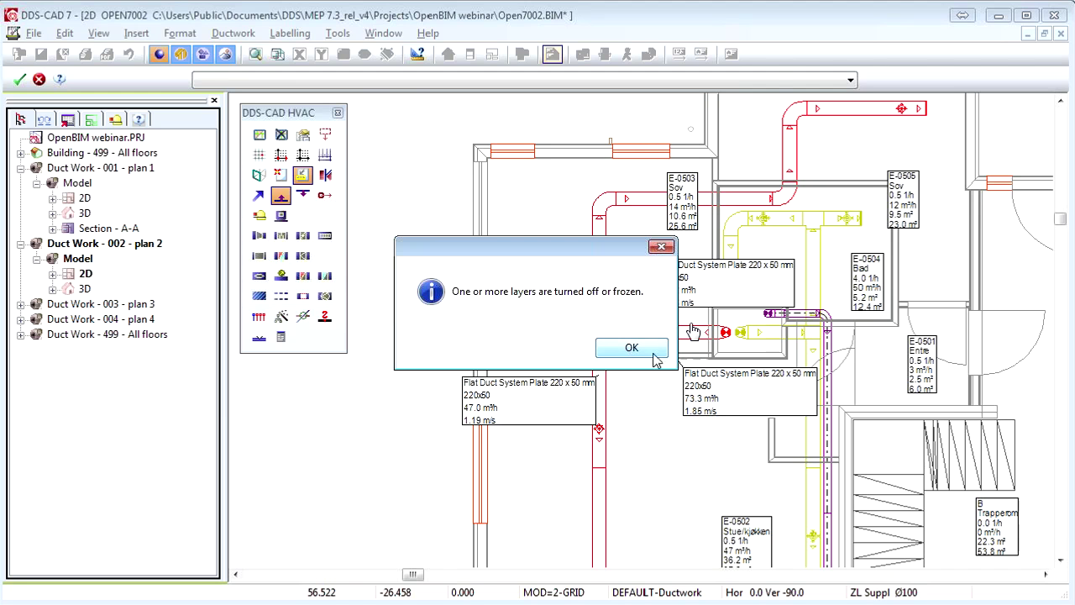
Step: Dismiss the hidden-layers warning, scroll through the Open7002.boq parts list, and close it
click(634, 359)
key(Return)
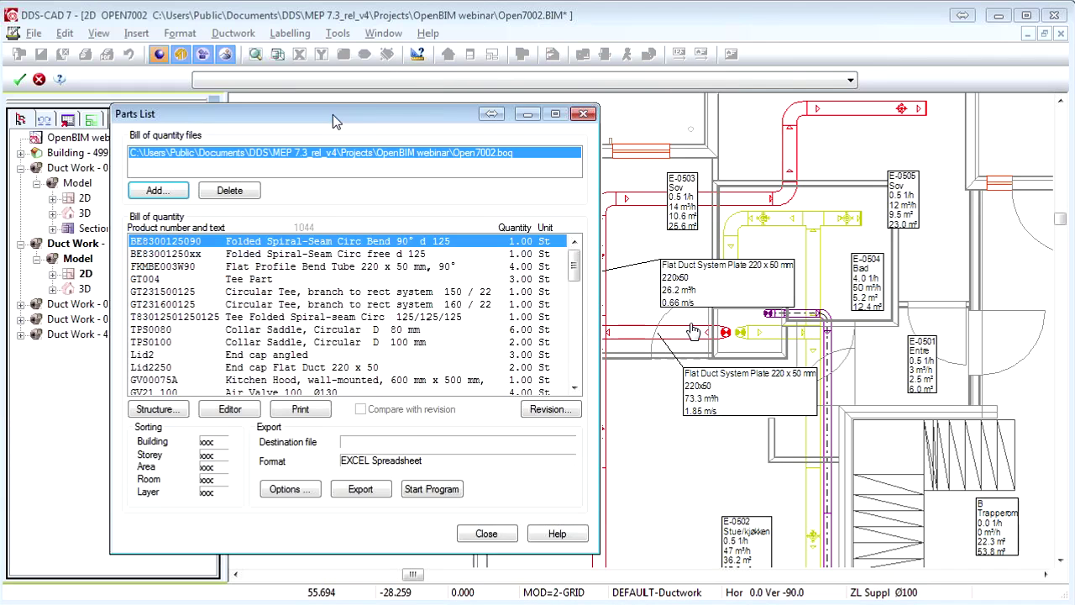
drag(568, 242, 569, 284)
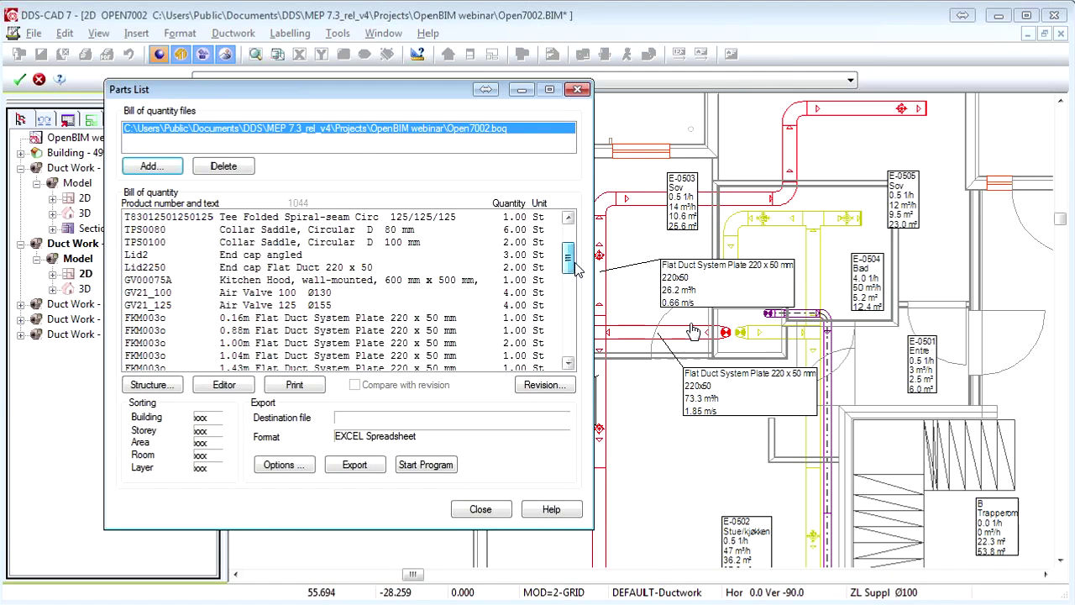
click(492, 515)
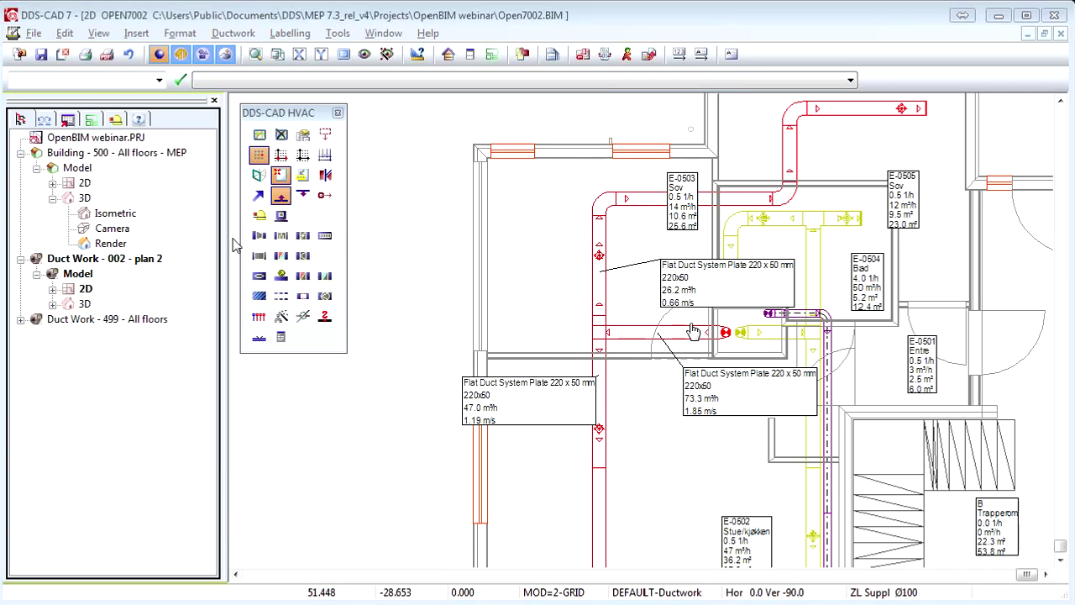
Step: Activate the Building 500 Render view, render it with advanced raytracing, and begin IFC export
click(109, 244)
right_click(109, 244)
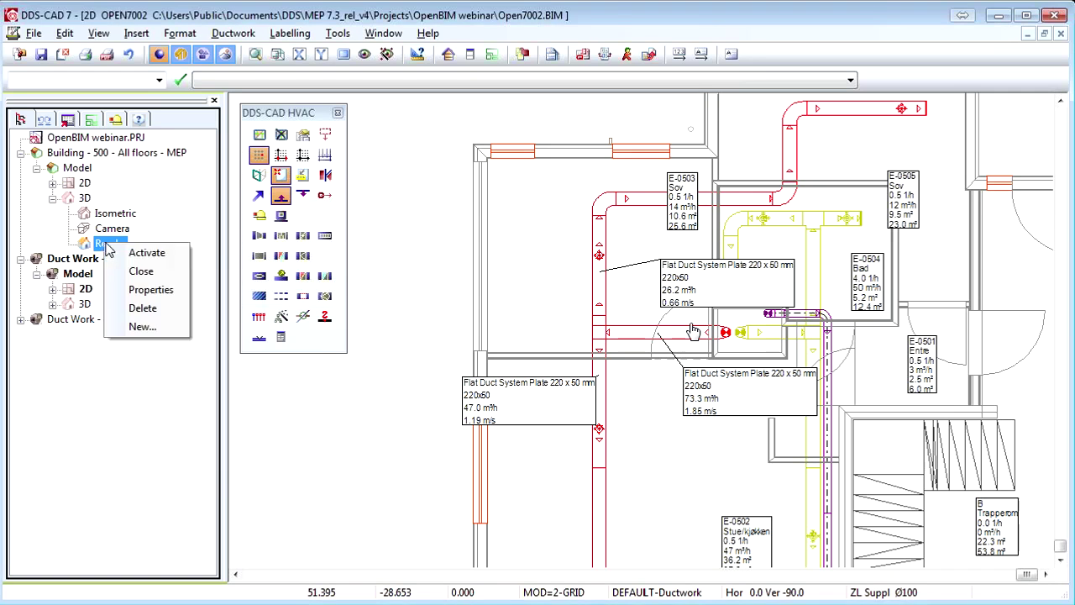
click(141, 254)
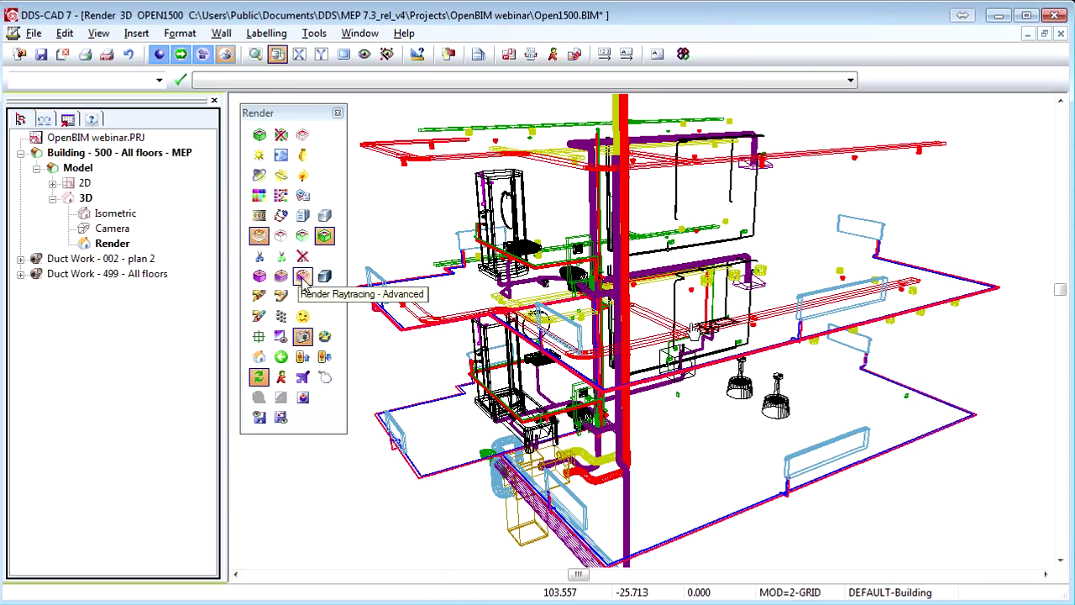
click(302, 277)
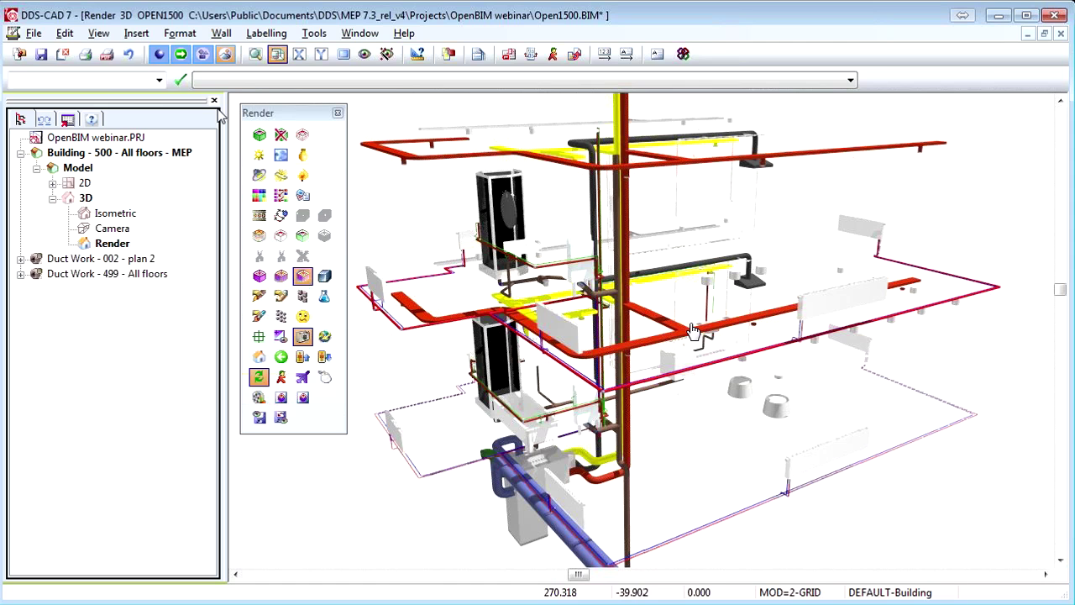
click(34, 33)
click(296, 331)
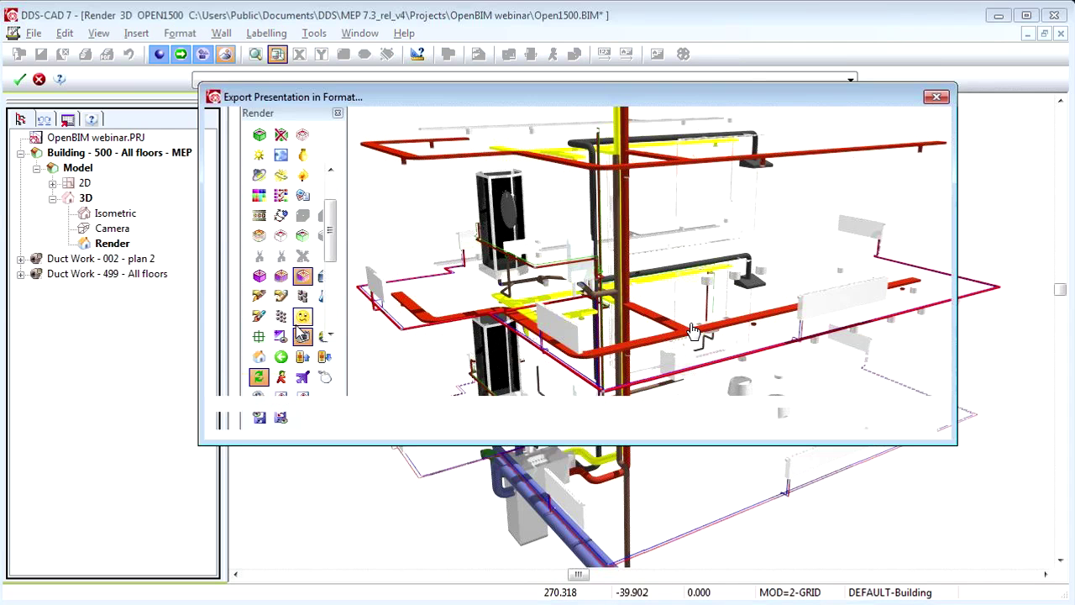
Step: Export all floors as IFC2X3 using the ArchiCAD coordination exchange requirements
key(Return)
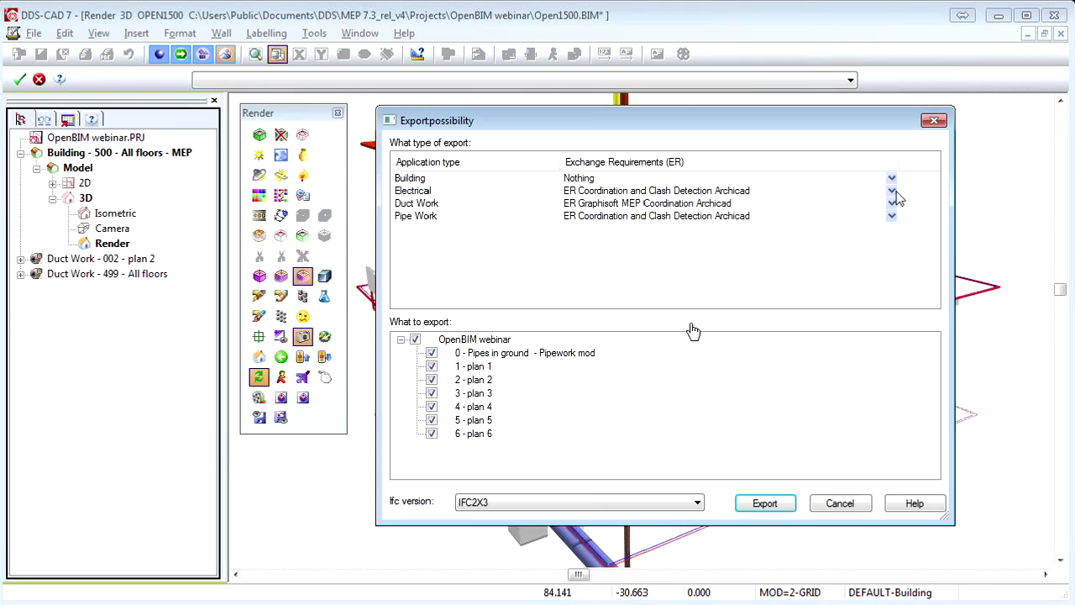
click(892, 194)
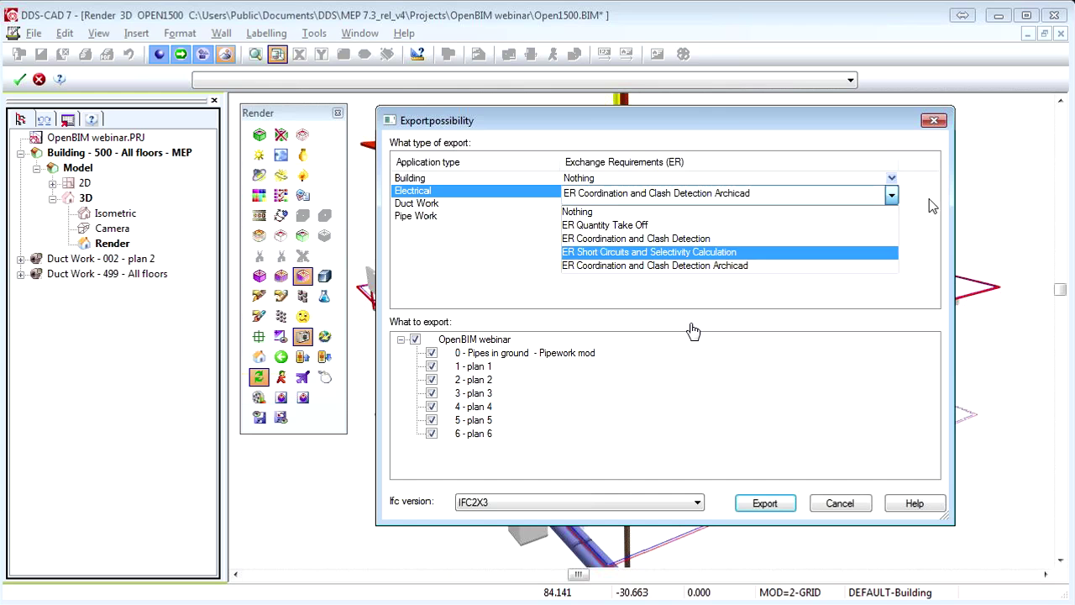
click(927, 202)
click(760, 502)
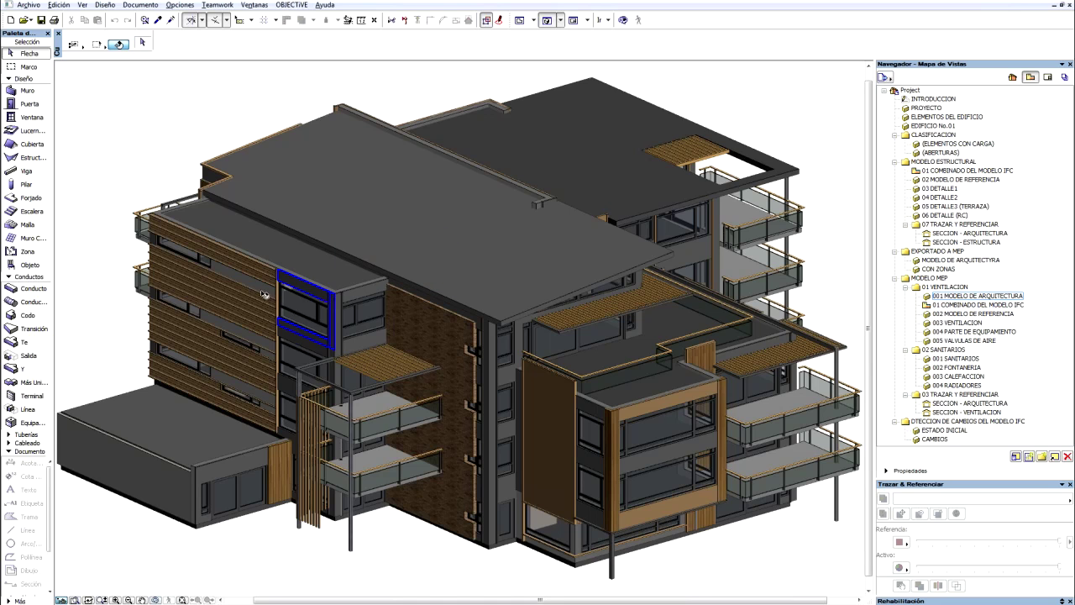
Step: Open the 002 MODELO DE REFERENCIA view from the Navigator
click(30, 7)
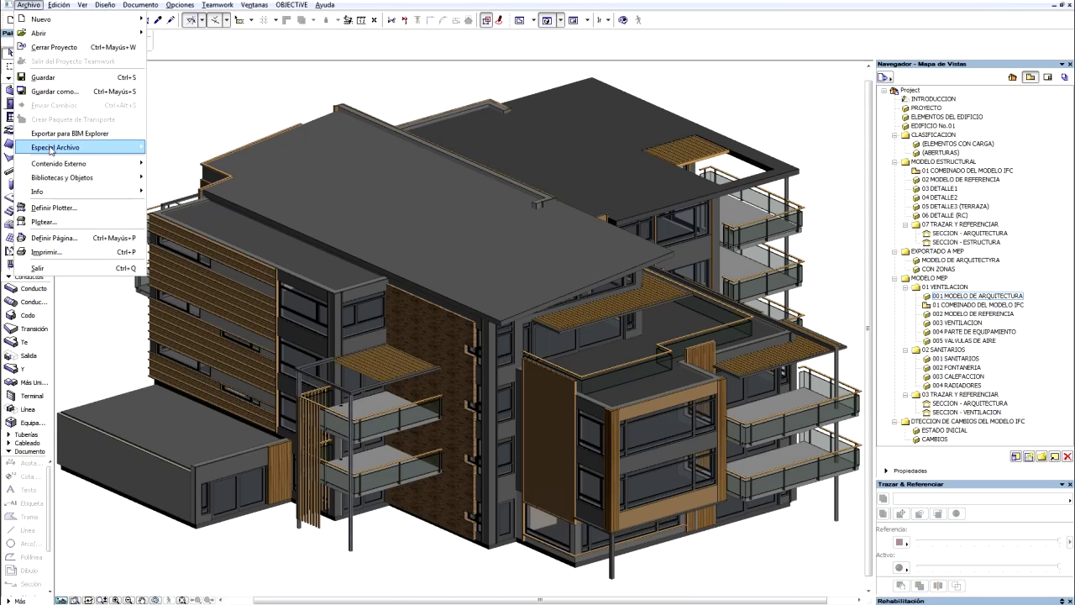
mouse_move(55, 147)
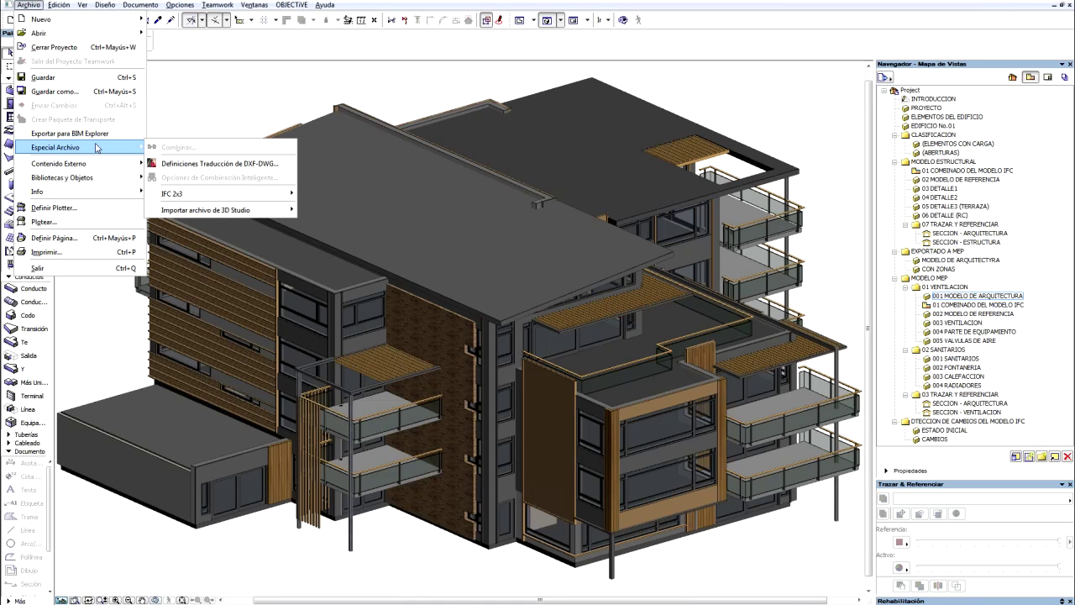
click(956, 318)
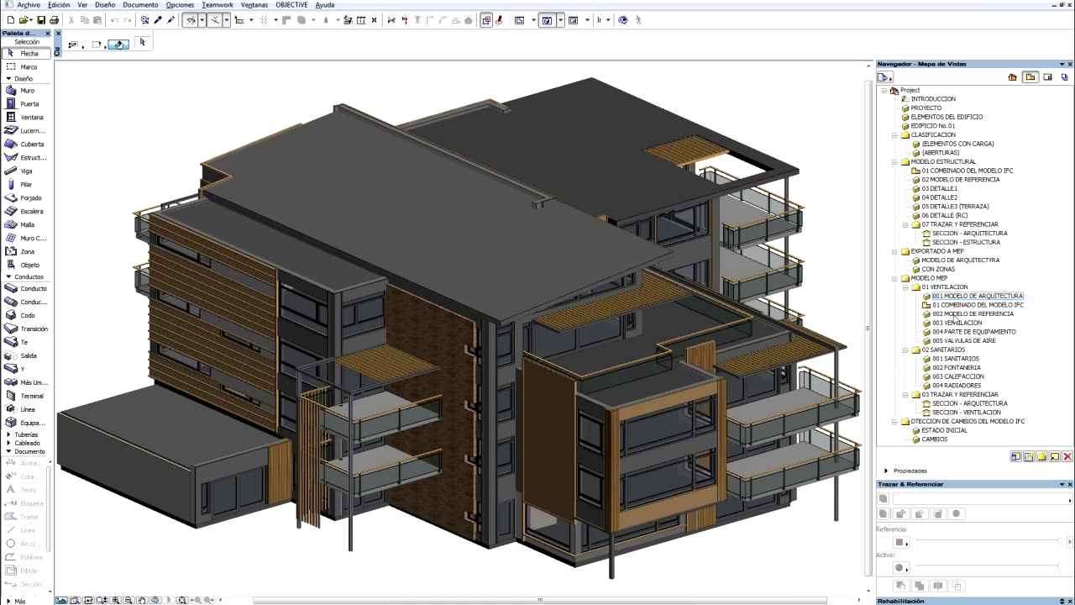
double_click(951, 314)
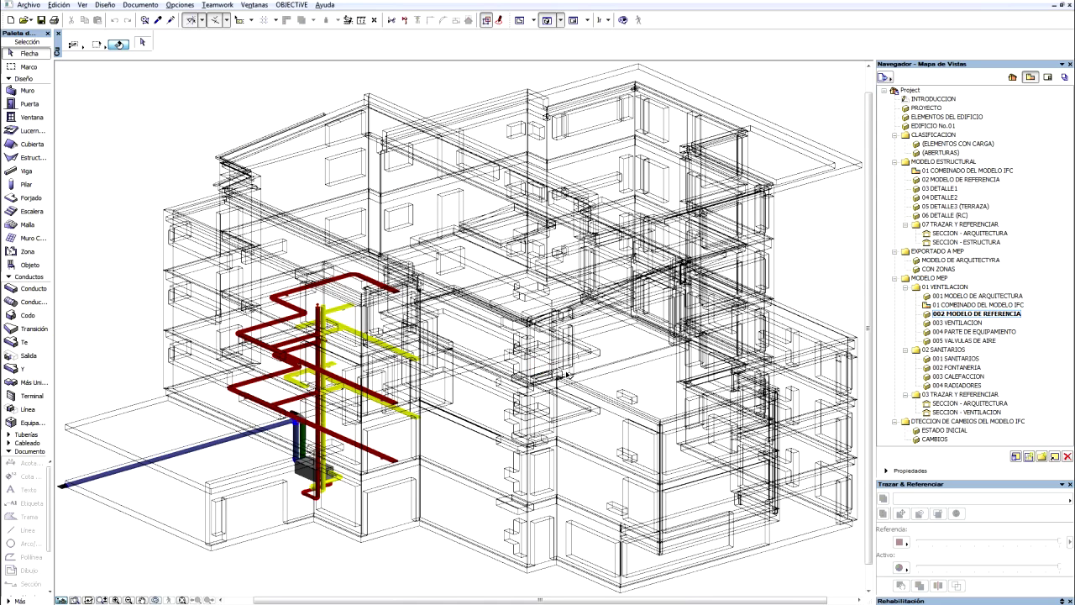
Step: Open the 003 VENTILACION duct close-up and select one straight duct
click(966, 323)
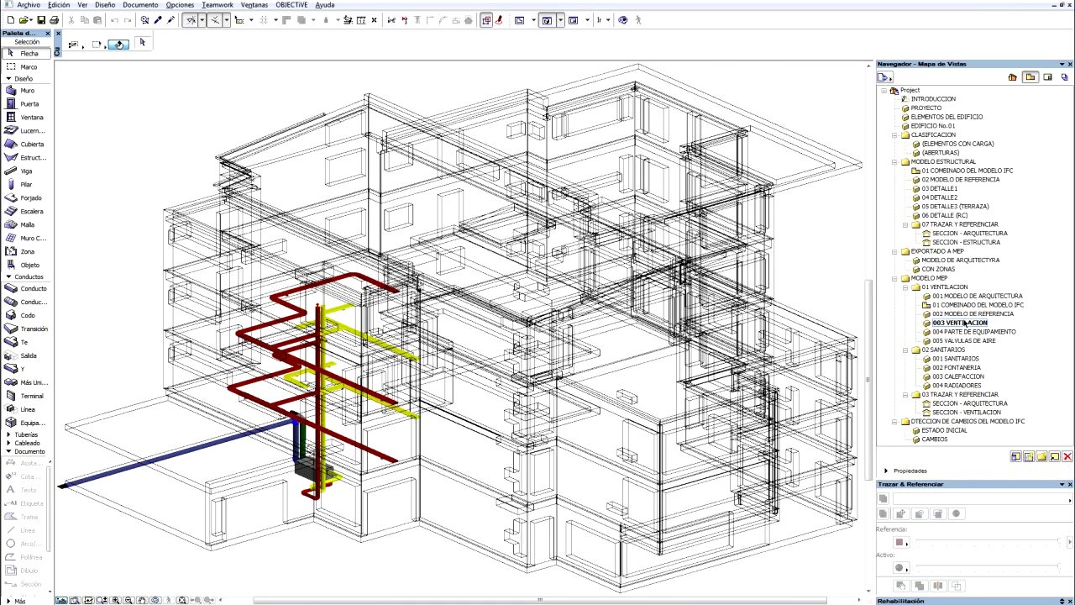
double_click(965, 323)
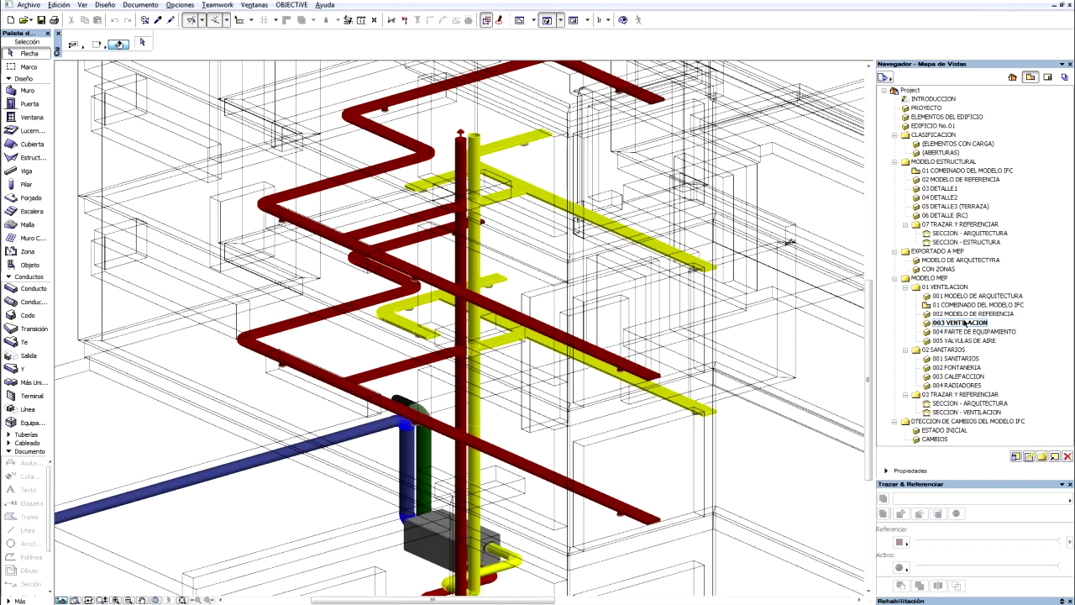
click(479, 264)
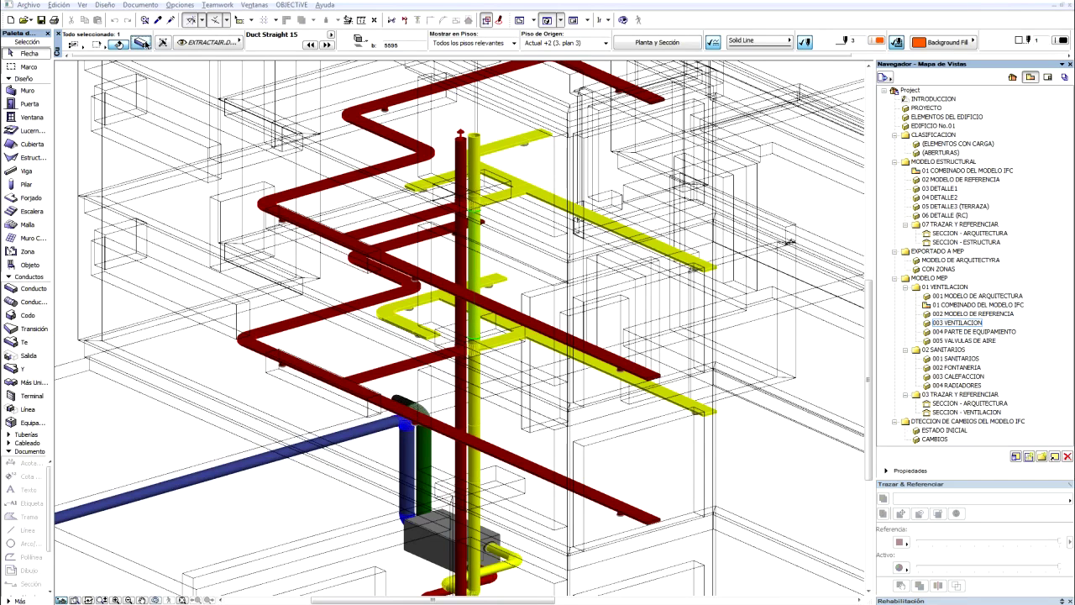
Step: Inspect the duct's IFC properties like Flowsegment thickness, cancel, and open 004 PARTE DE EQUIPAMIENTO
click(144, 43)
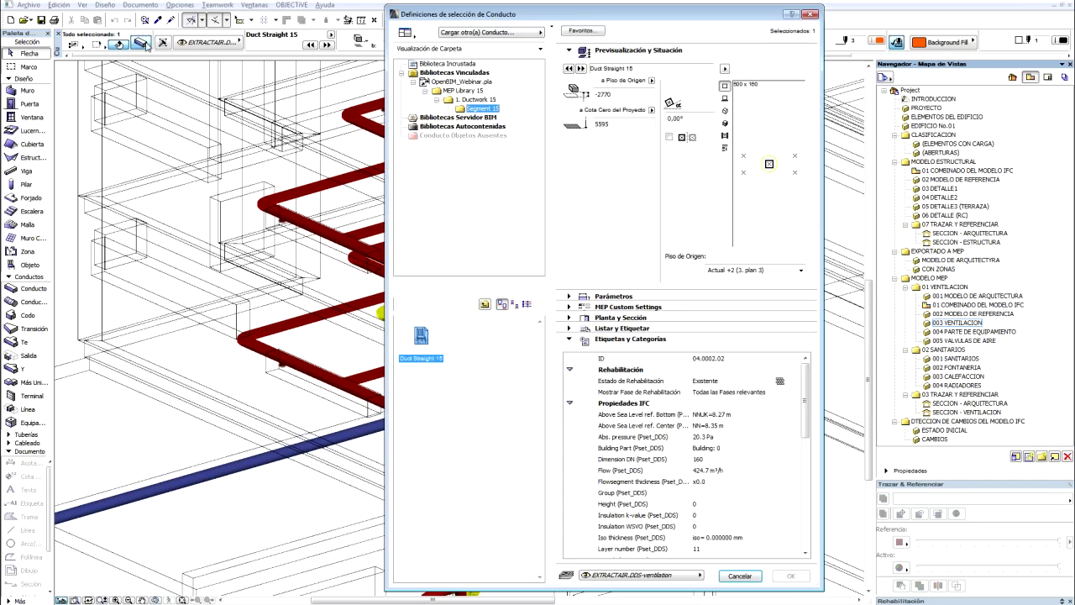
scroll(753, 407, down, 1)
drag(753, 407, 733, 436)
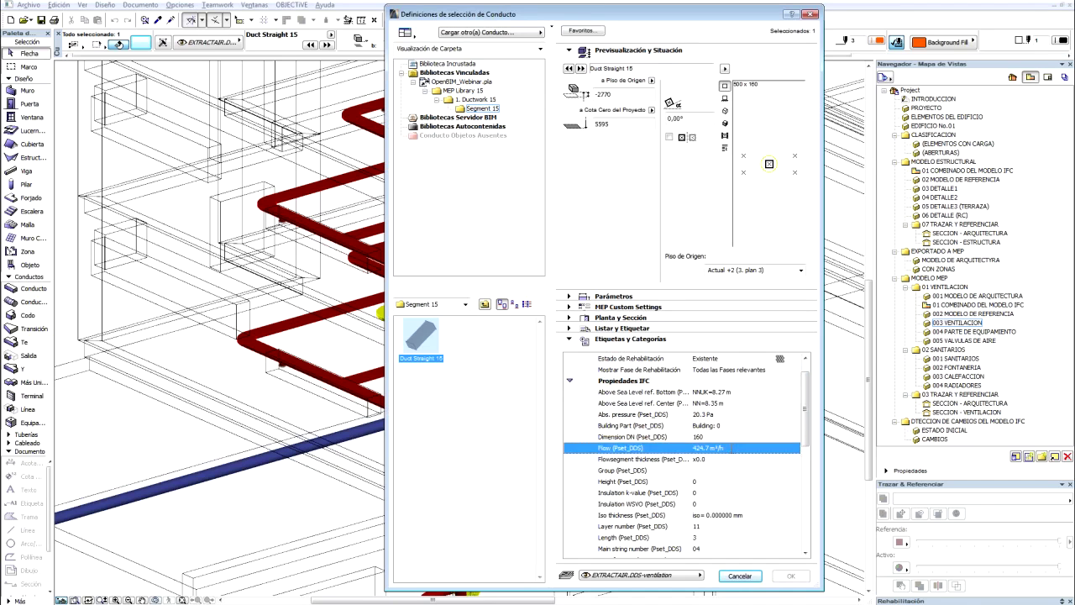
drag(734, 437, 728, 460)
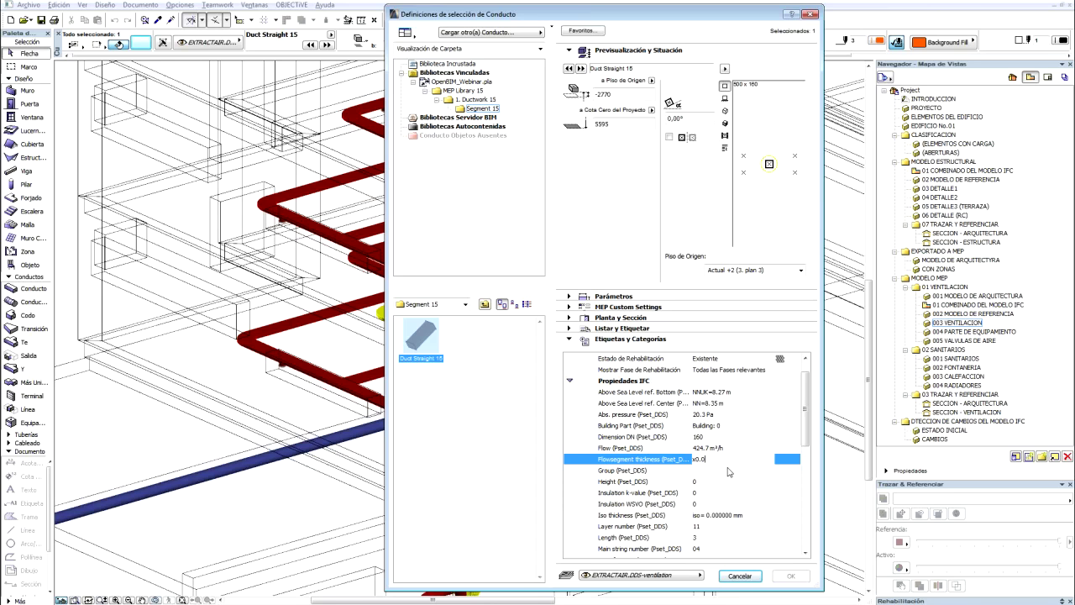
click(739, 576)
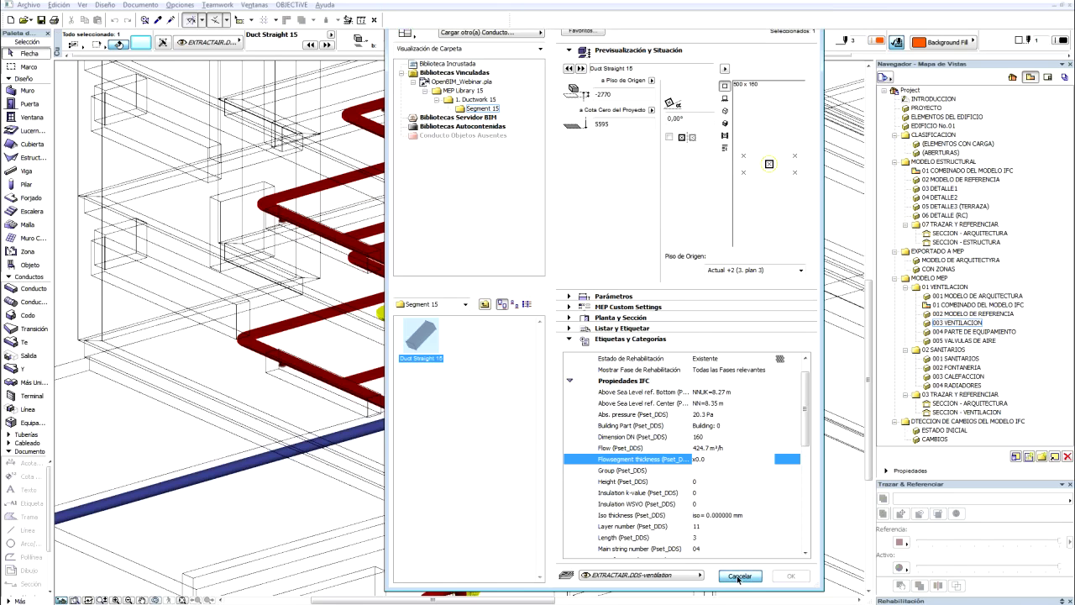
click(974, 331)
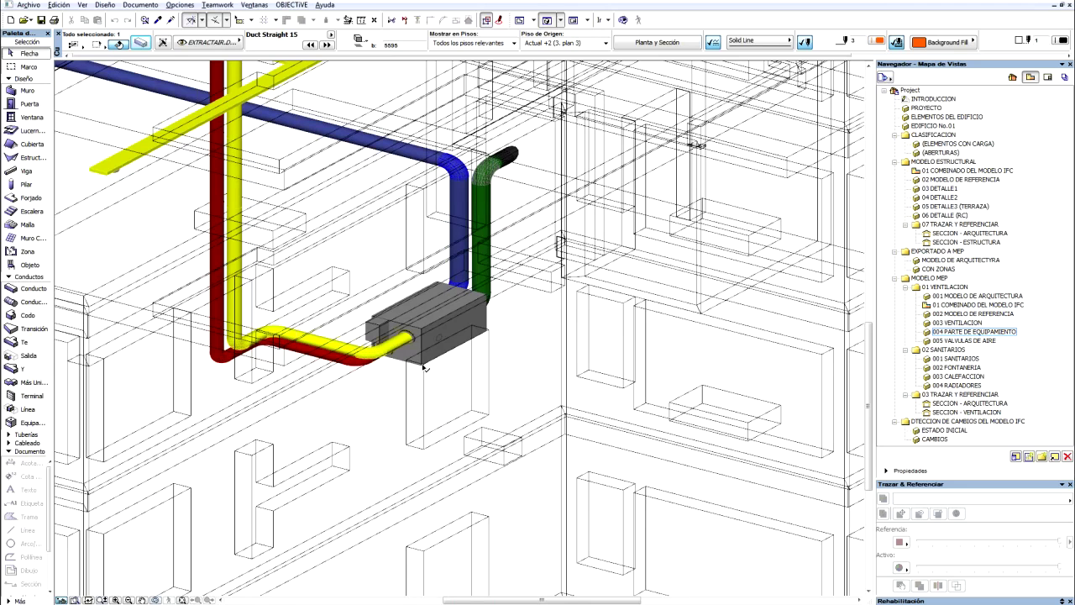
Step: Select then deselect the equipment unit; view 005 VALVULAS DE AIRE and 001 SANITARIOS
click(431, 322)
key(Escape)
double_click(958, 341)
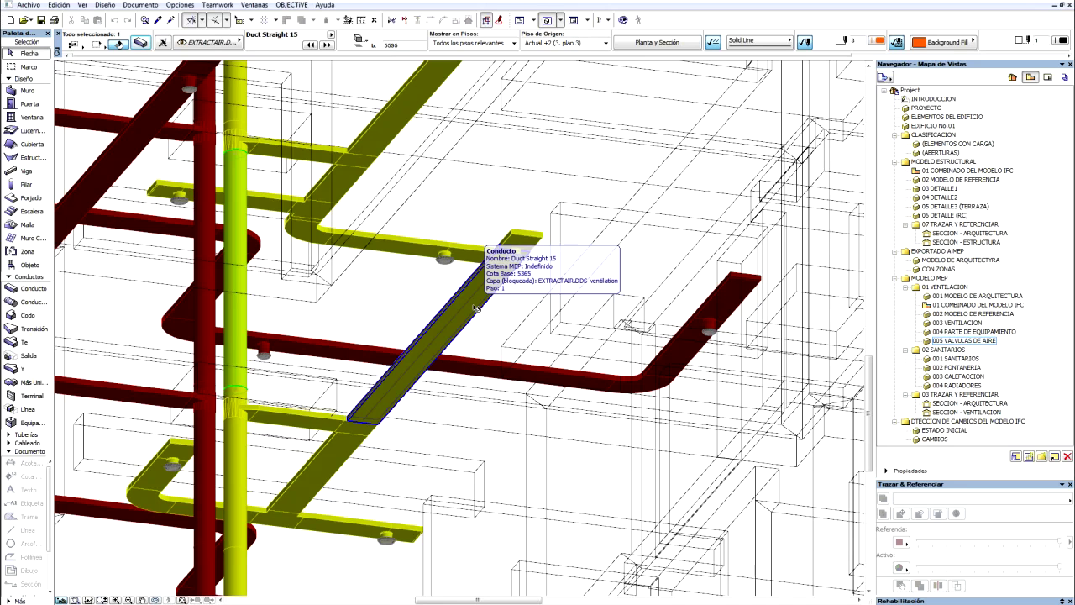
double_click(951, 359)
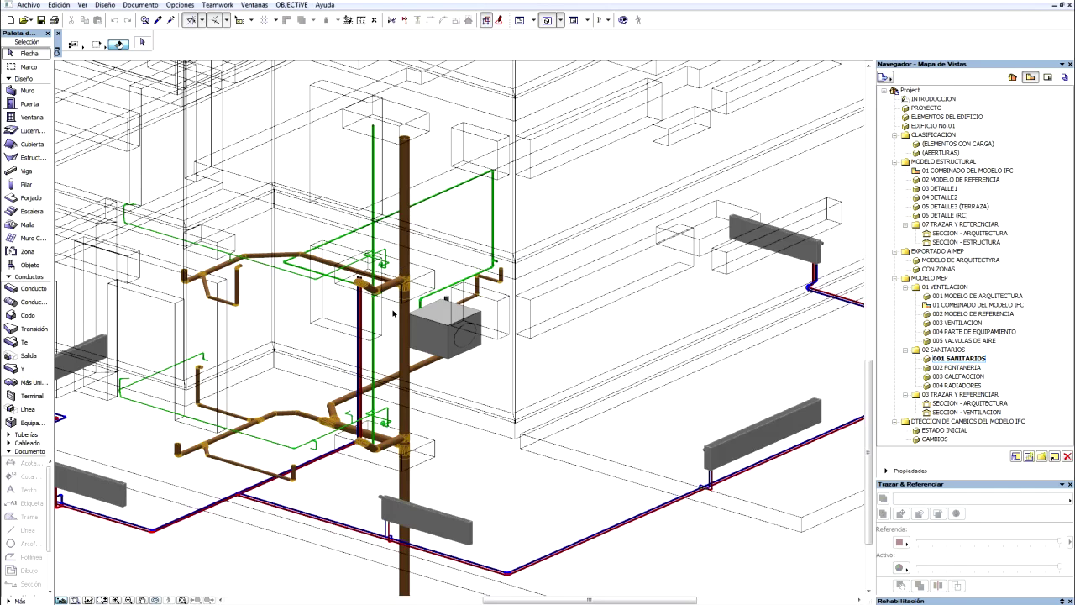
Step: Step through FONTANERIA, CALEFACCION and RADIADORES views, ending on SECCION - ARQUITECTURA
scroll(392, 312, up, 1)
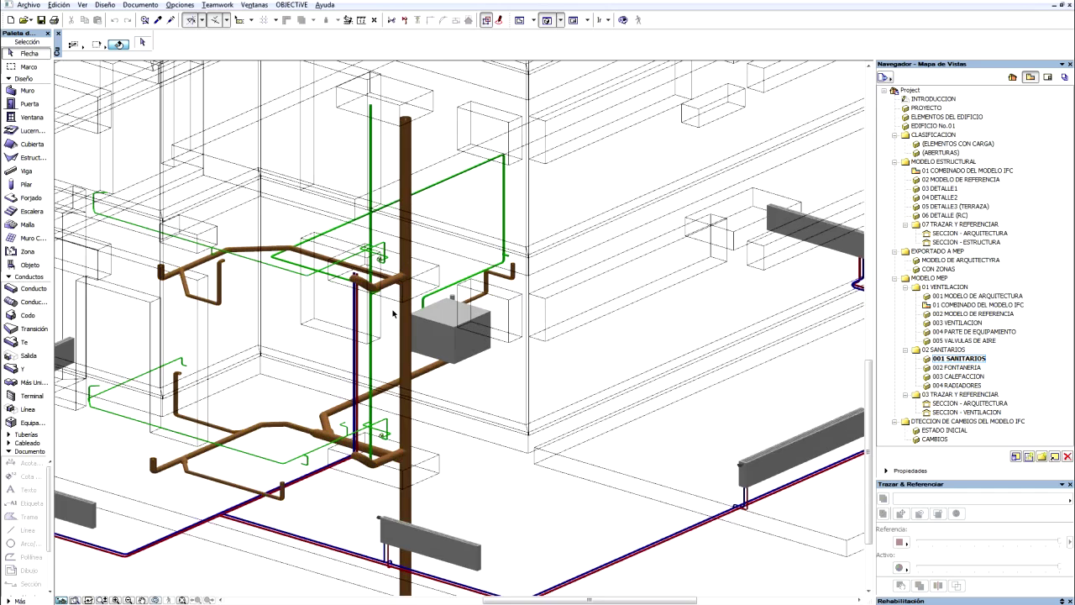
scroll(392, 313, up, 1)
click(959, 367)
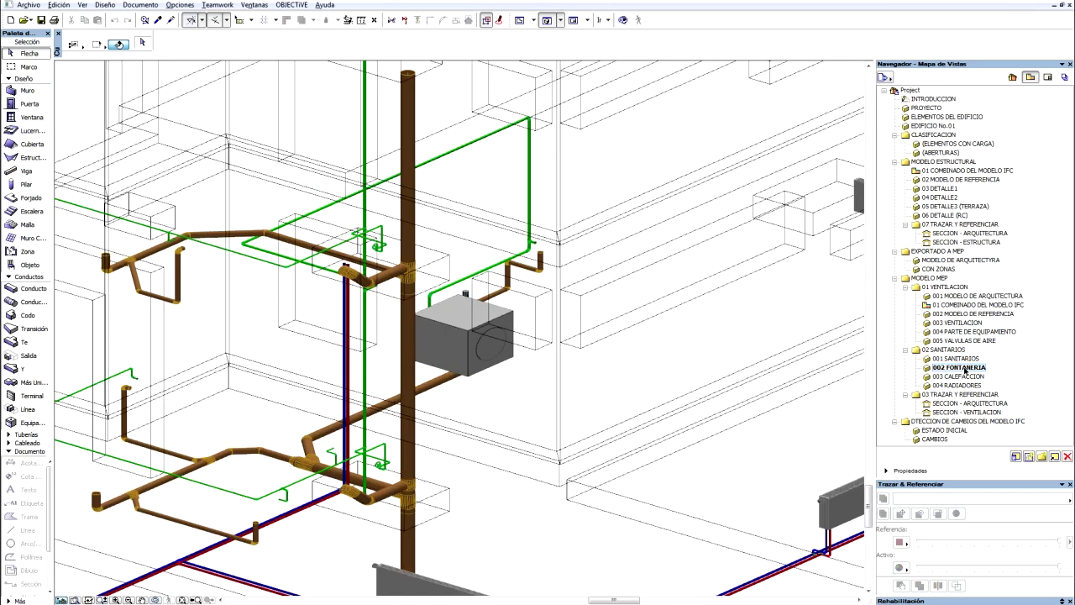
click(960, 376)
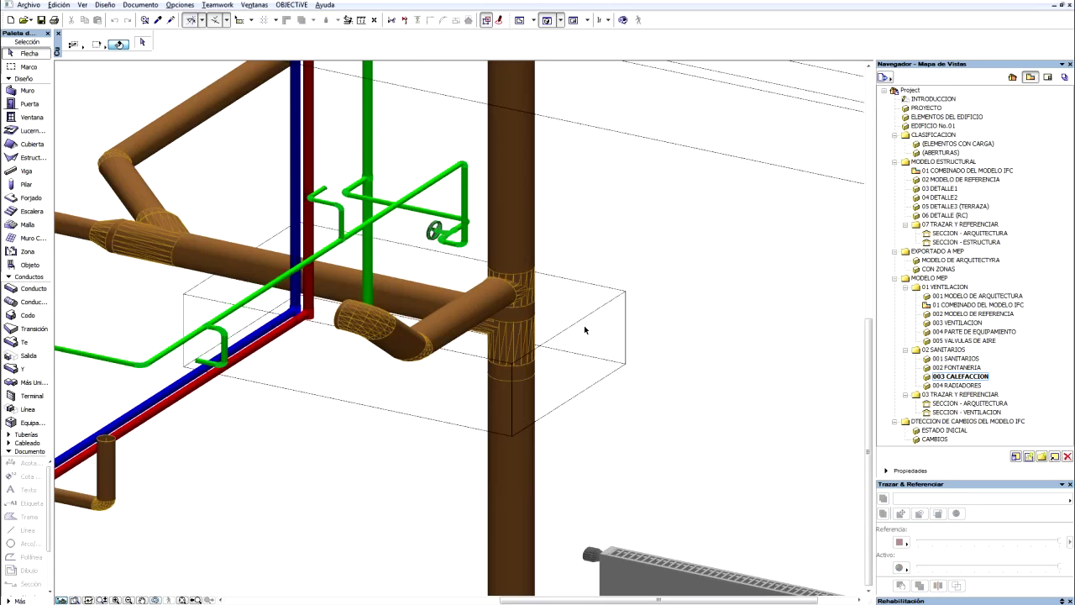
click(969, 385)
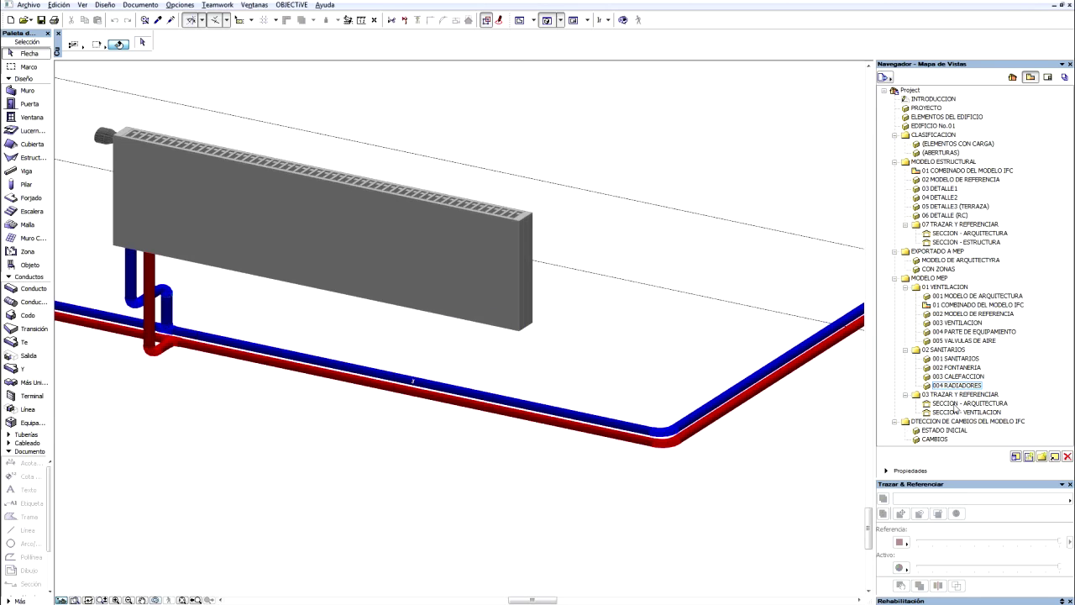
click(955, 404)
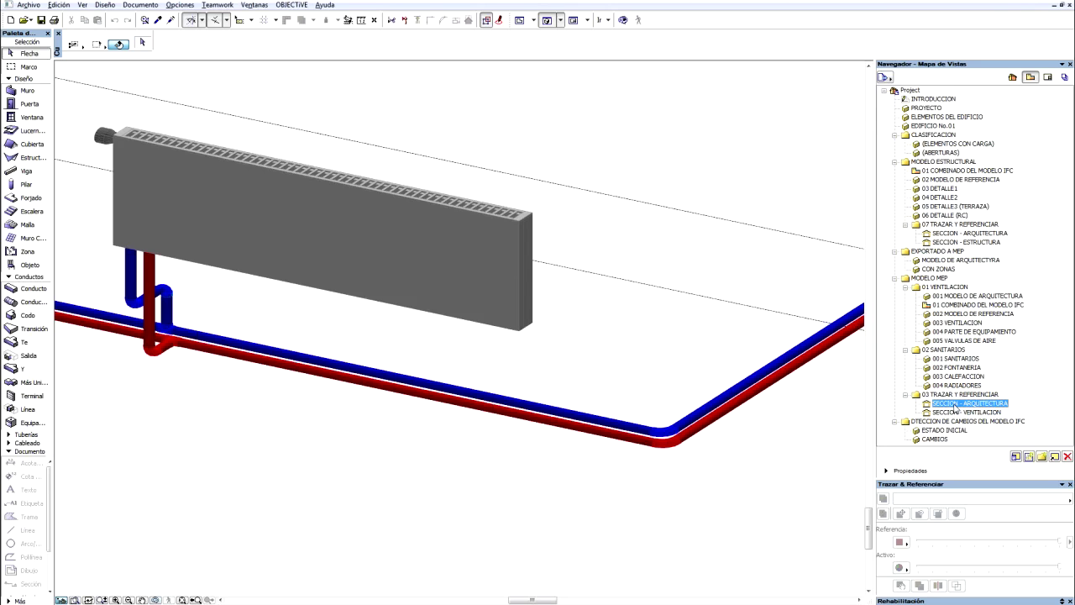
double_click(955, 403)
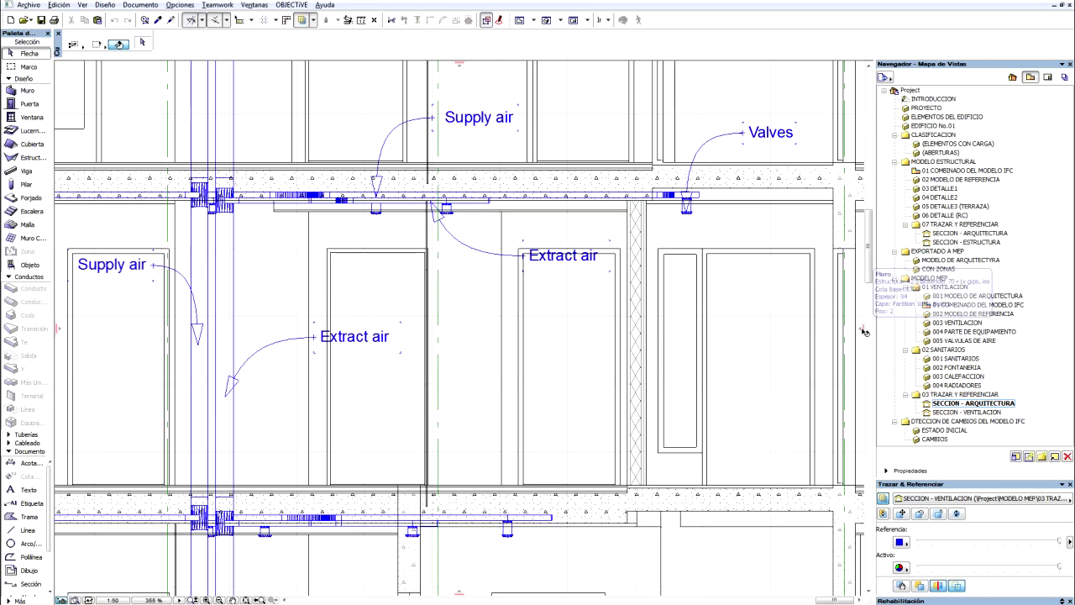
Step: Drag the Trace & Reference divider over the ventilation section, then open ESTADO INICIAL
mouse_move(864, 332)
mouse_down()
mouse_move(683, 301)
mouse_move(170, 276)
mouse_move(680, 302)
mouse_move(224, 277)
mouse_move(863, 286)
mouse_up()
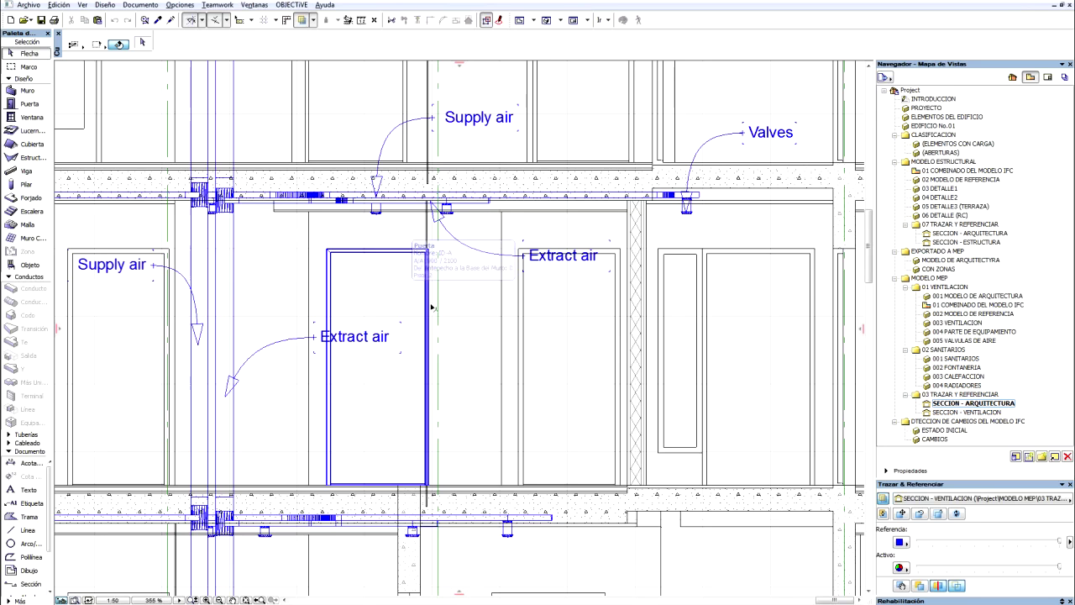
click(949, 433)
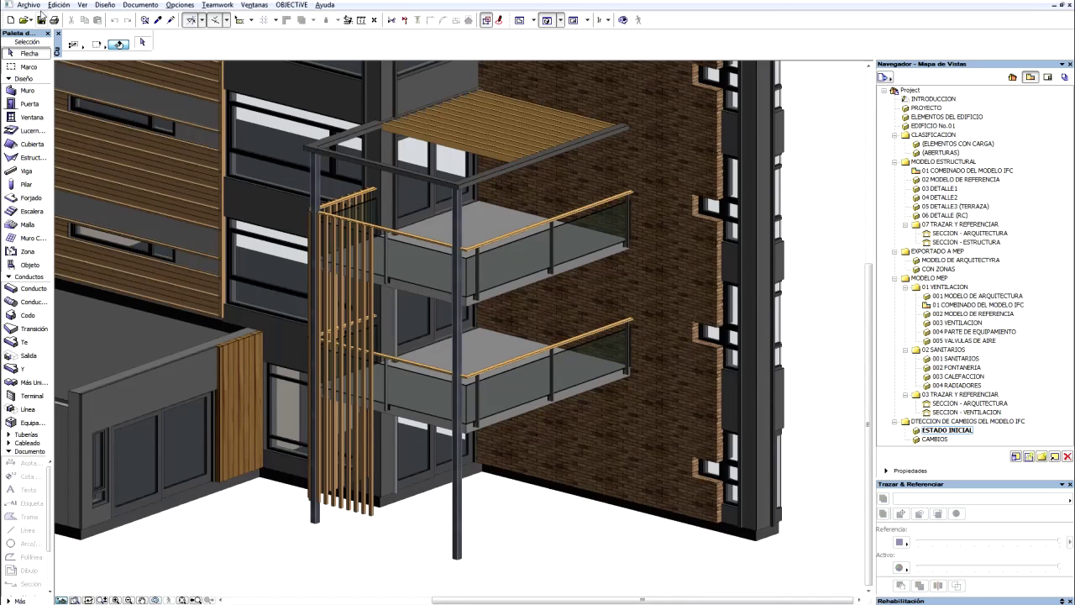
Step: Look up IFC 2x3 Detectar Cambios, then show the CAMBIOS mark-up entry list
click(38, 7)
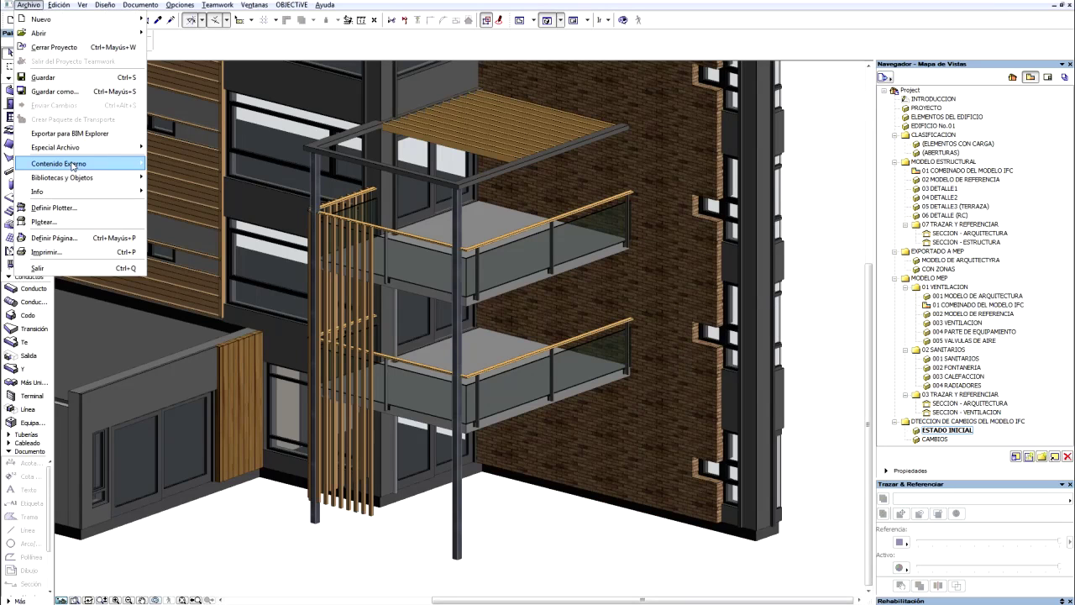
mouse_move(55, 147)
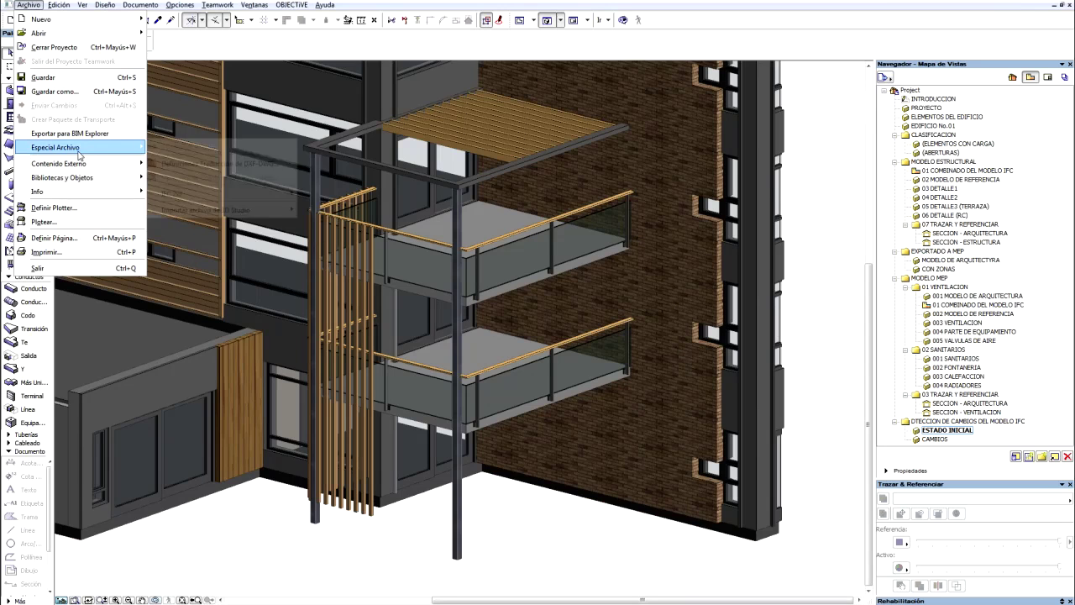
mouse_move(220, 194)
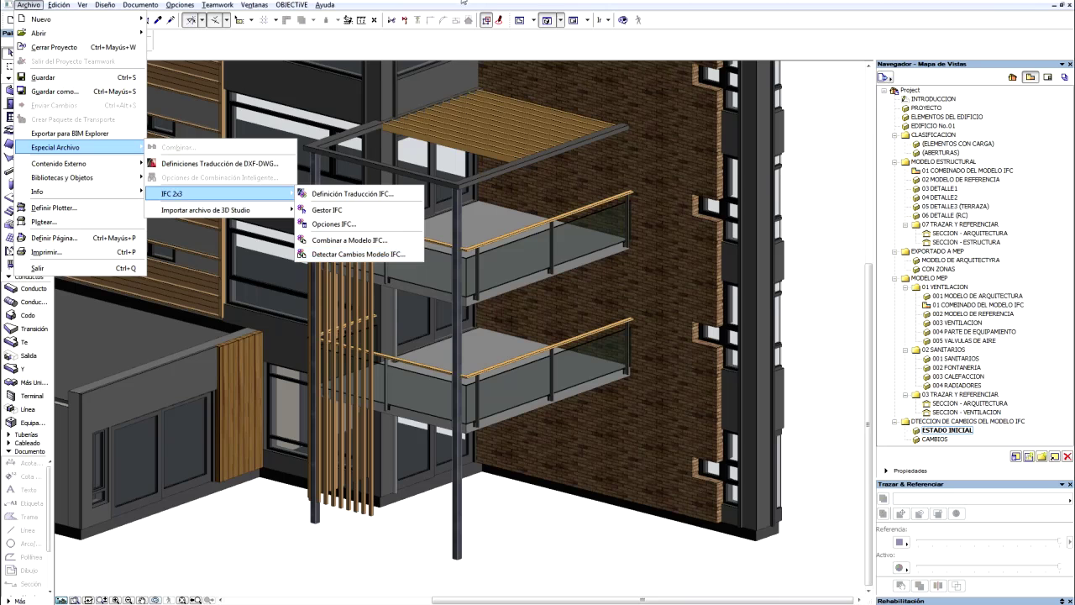
click(358, 255)
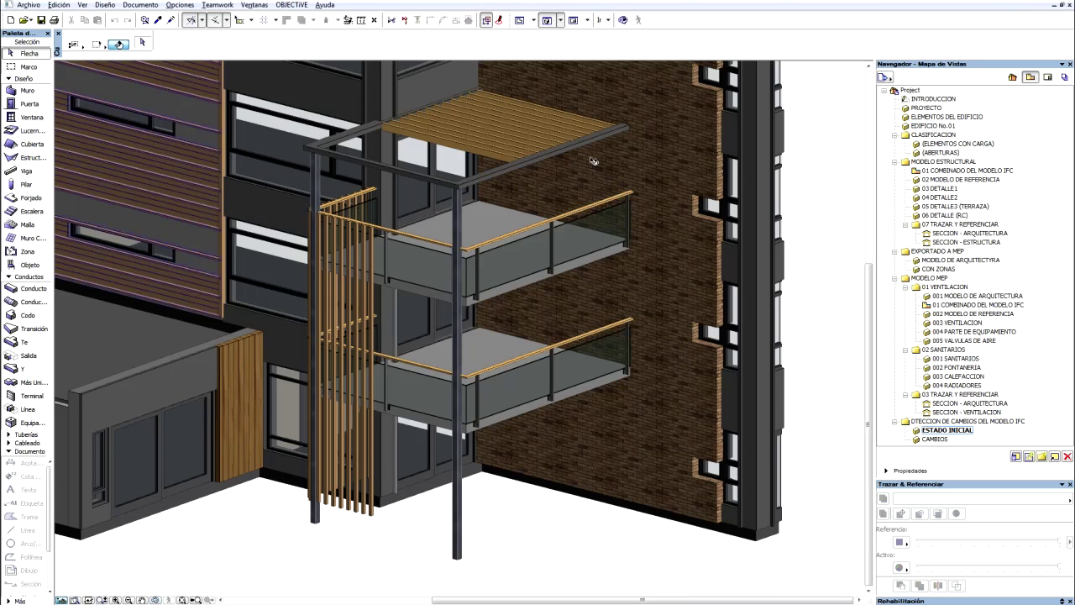
click(500, 20)
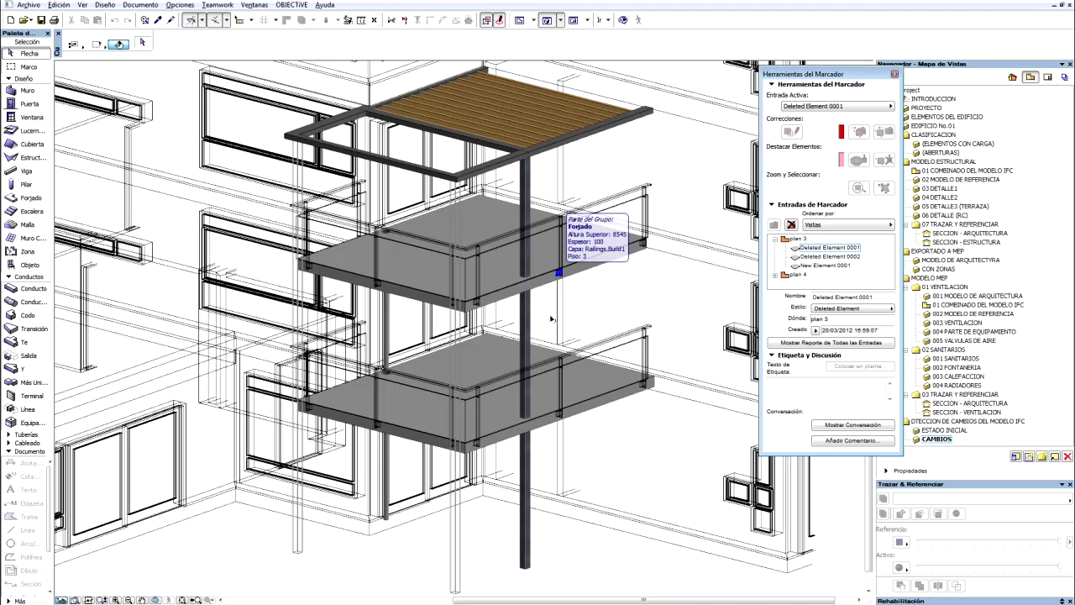
Step: Highlight Deleted 0001 and 0002 columns, New 0001 column, and Modified 0001 roof beam frame
click(775, 276)
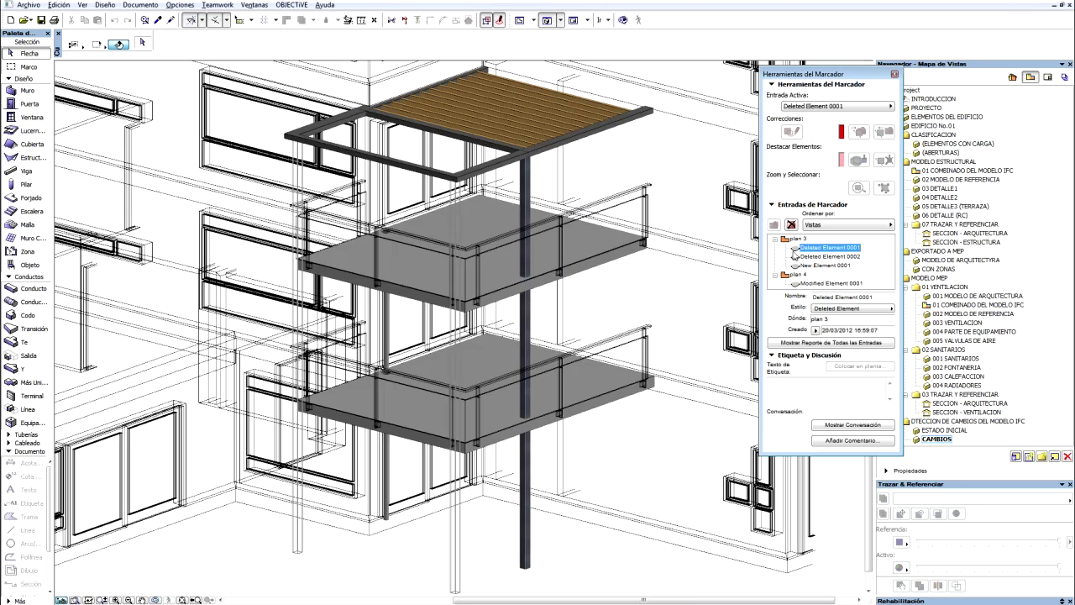
click(795, 248)
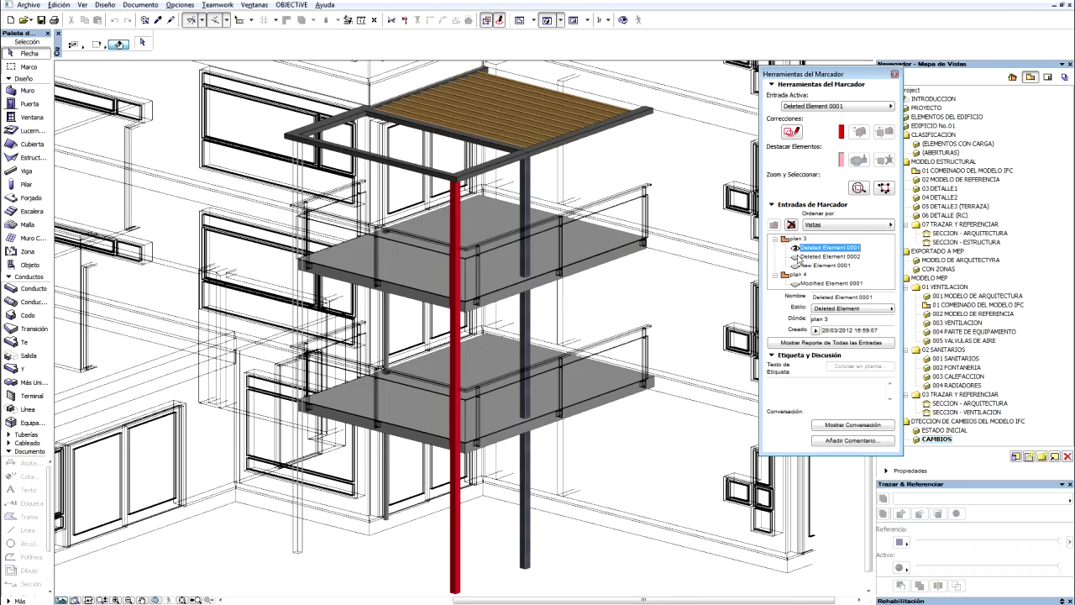
click(796, 257)
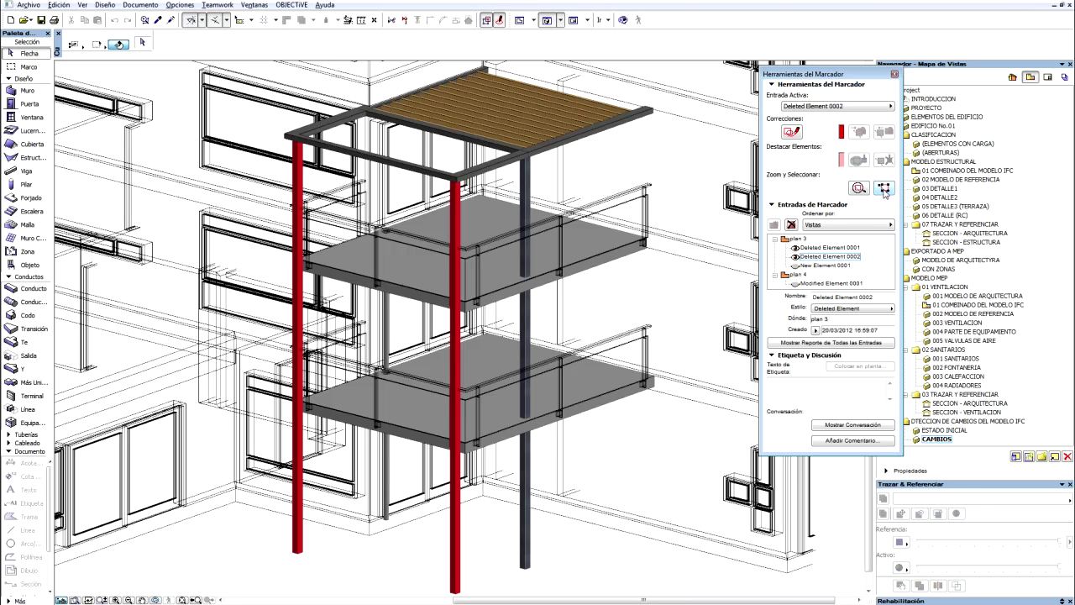
click(883, 189)
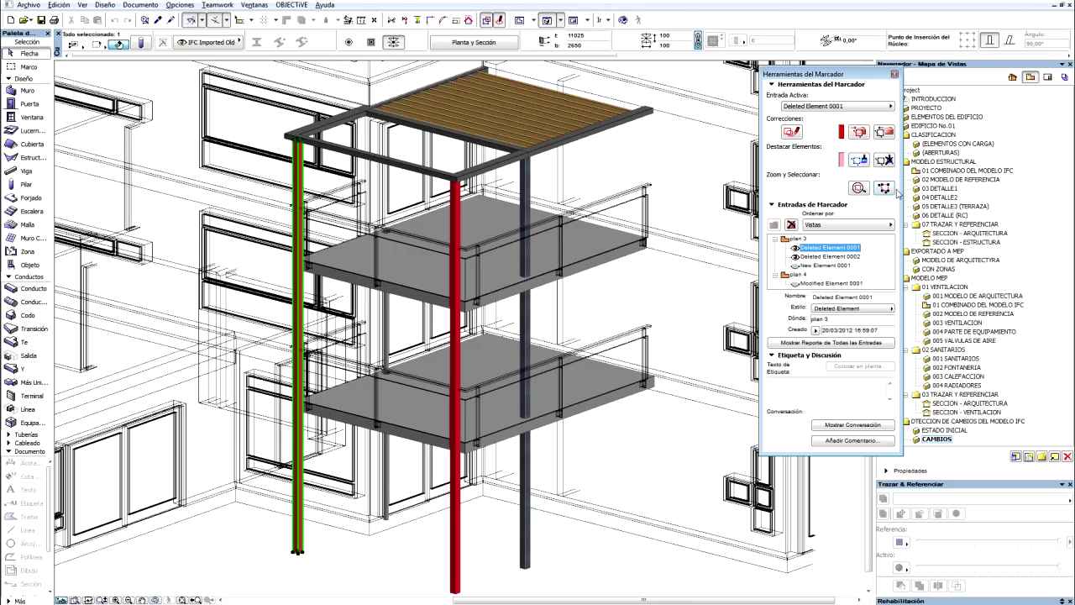
click(857, 248)
key(Escape)
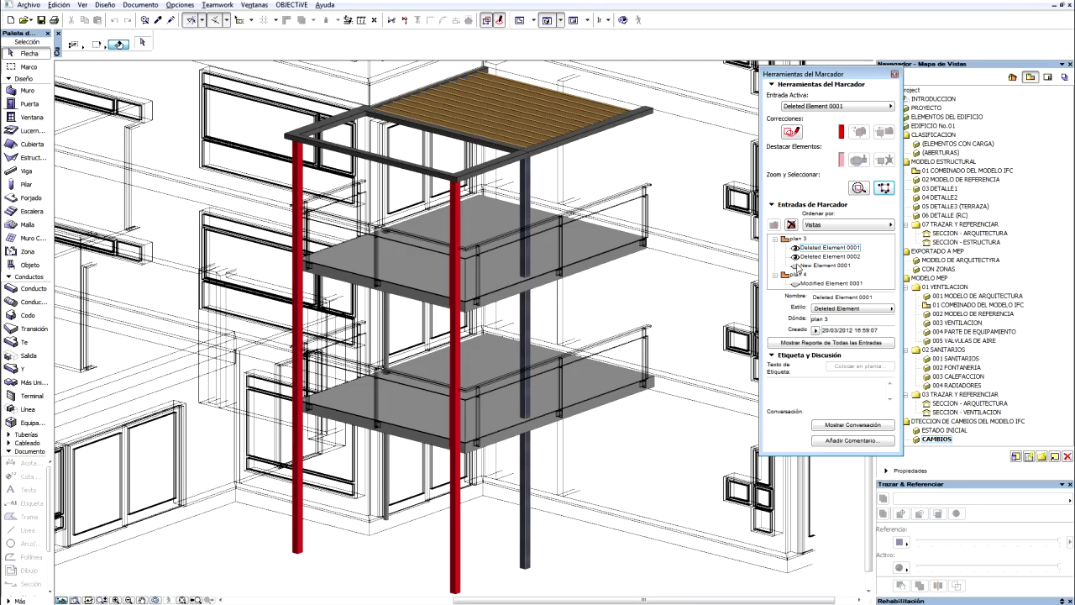
click(802, 265)
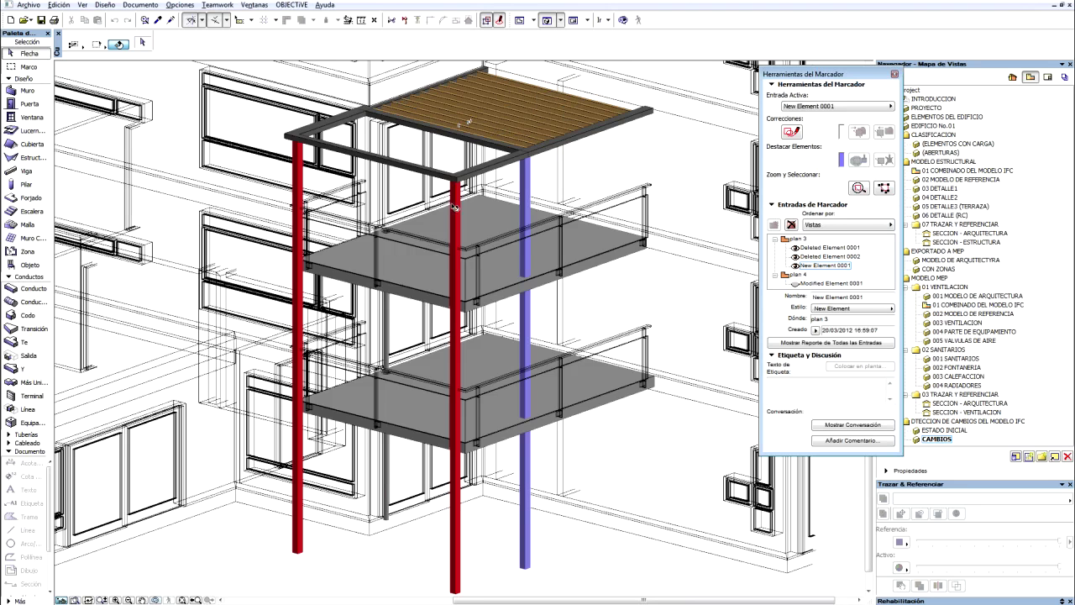
click(795, 284)
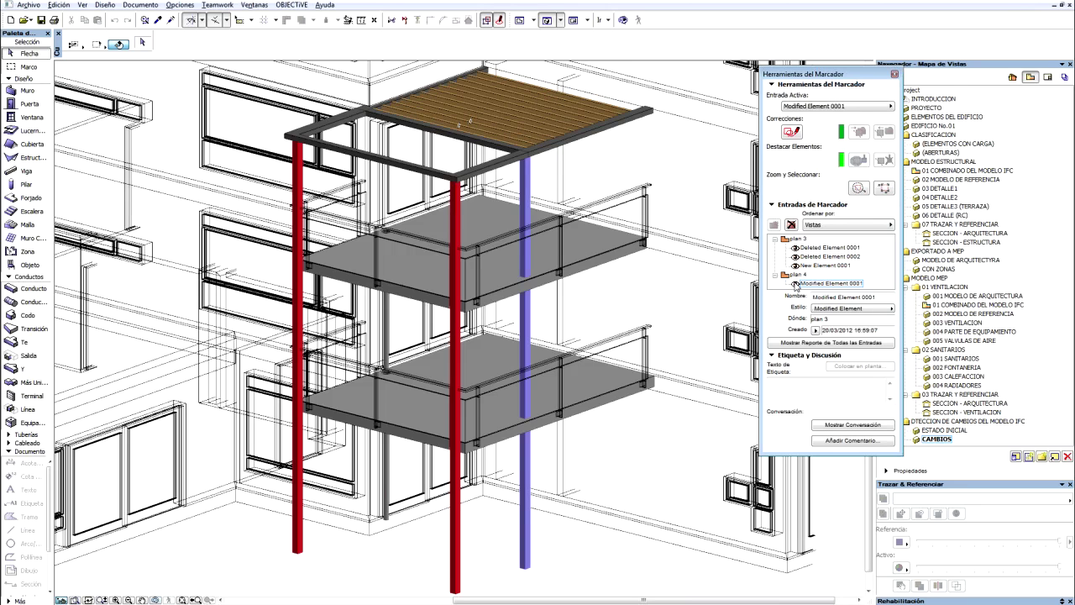
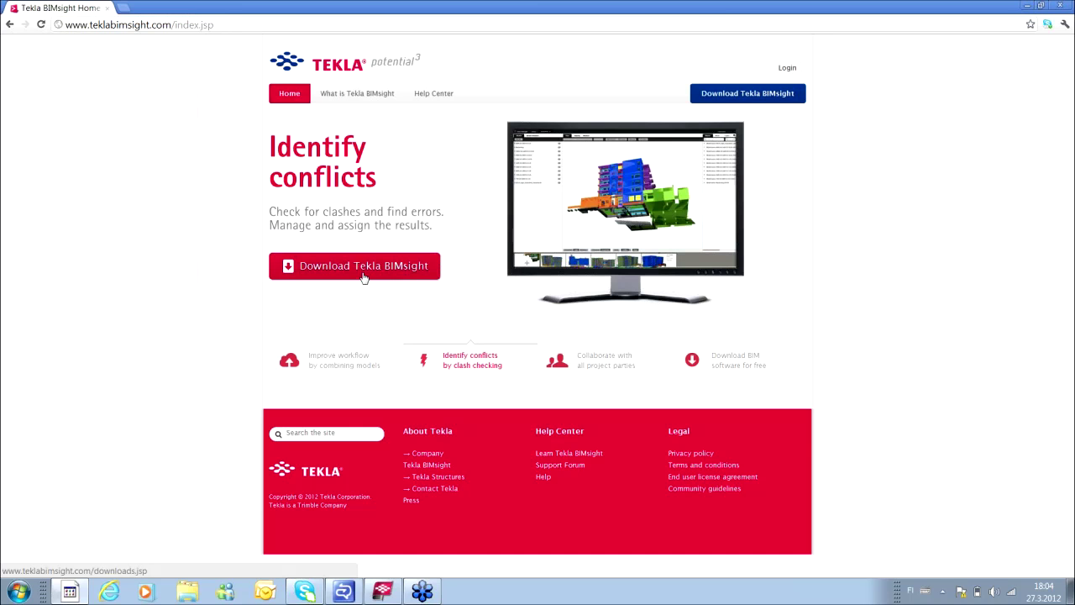
Step: Start the free download of the 64-bit Windows Tekla BIMsight installer, then return to the application
click(365, 275)
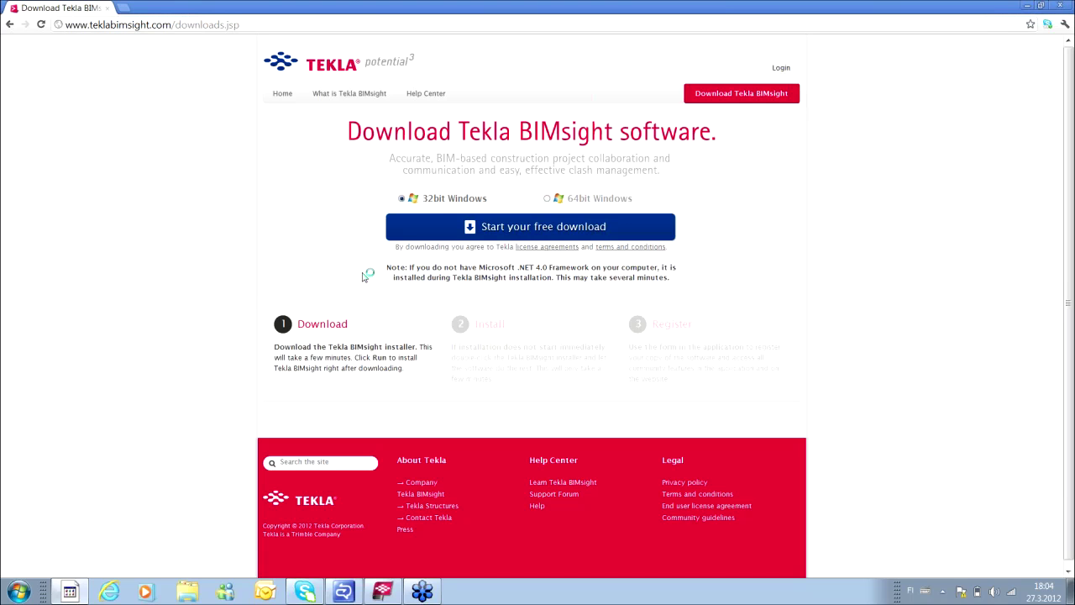
click(283, 94)
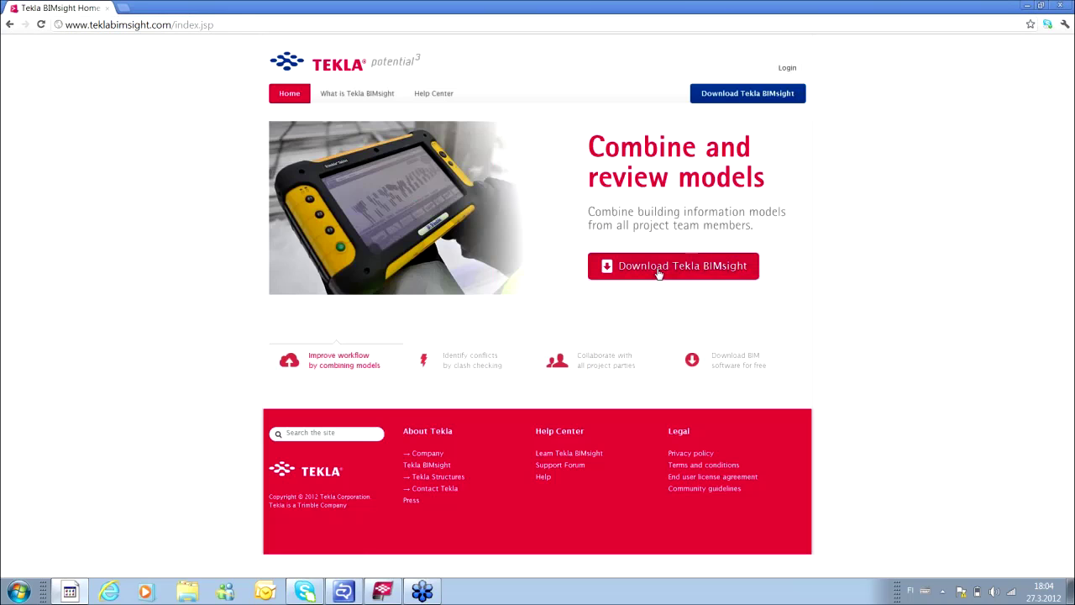
click(638, 325)
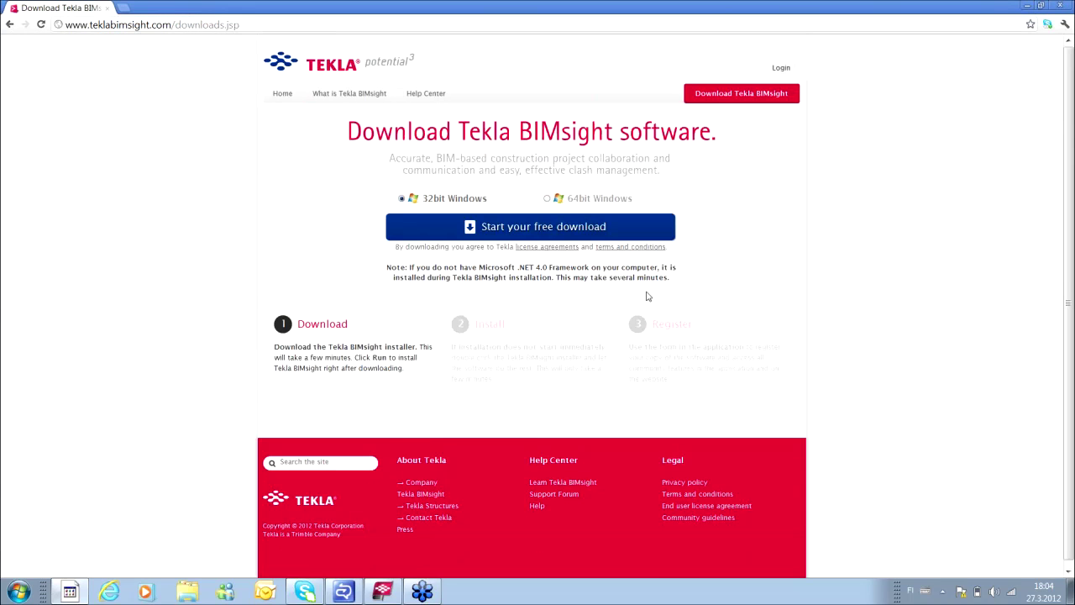
click(548, 199)
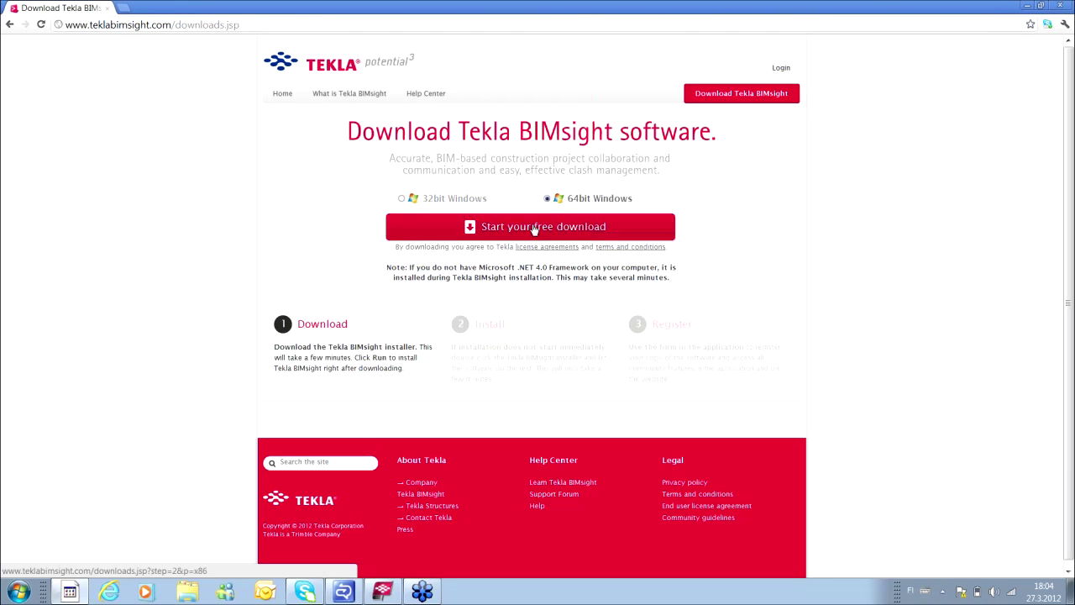
click(534, 230)
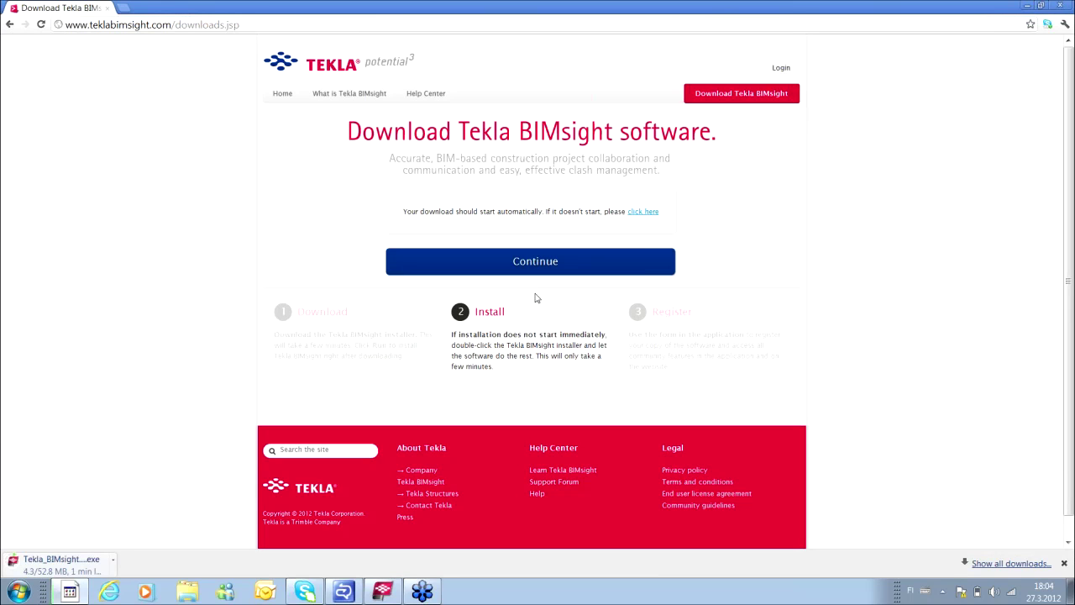
key(alt+Tab)
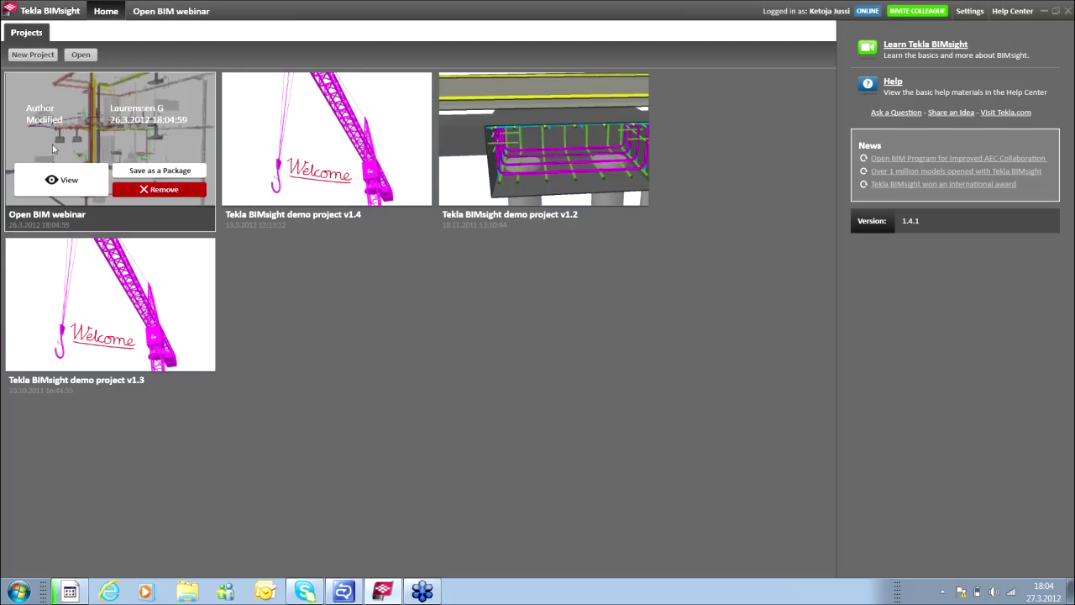
Step: Open the Open BIM webinar project and orbit the combined building to a higher viewpoint
mouse_move(110, 139)
click(61, 204)
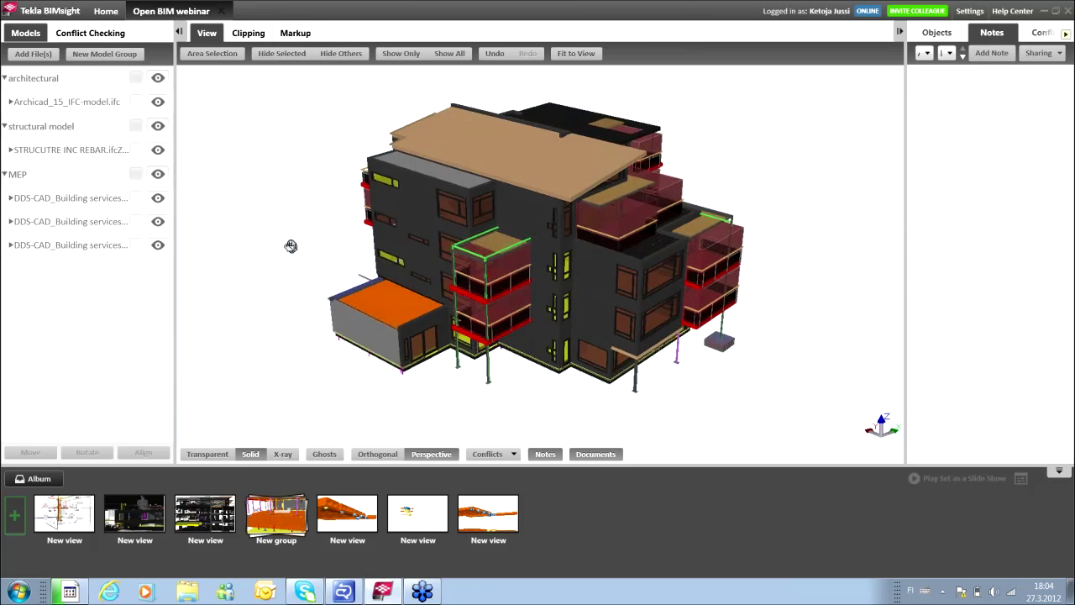
drag(299, 248, 130, 120)
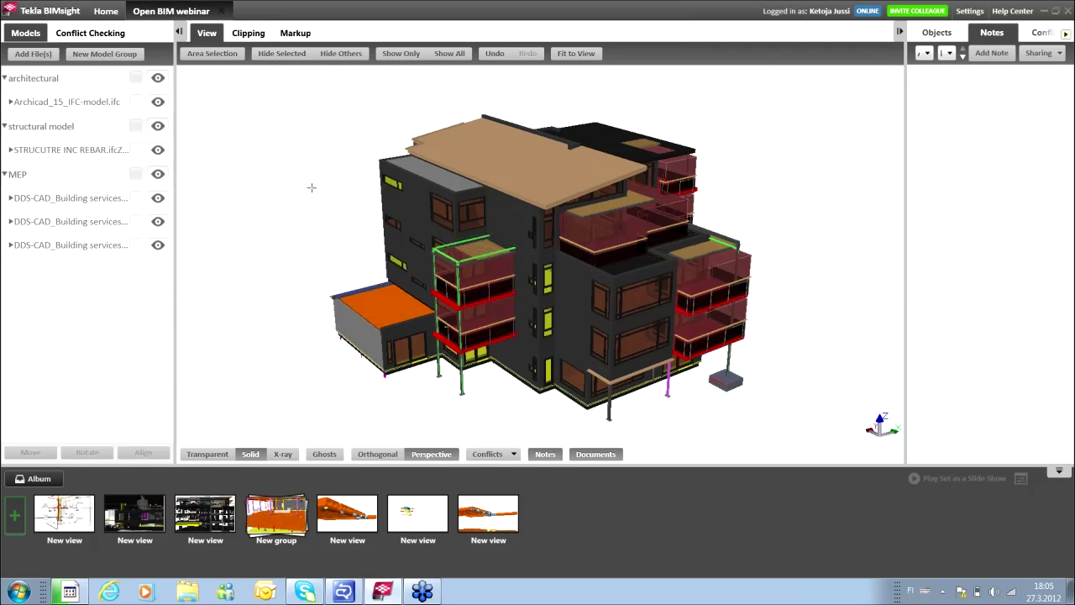
drag(310, 187, 326, 184)
Step: Add a horizontal clip plane at the roof and lower it to expose the floor plans
click(247, 33)
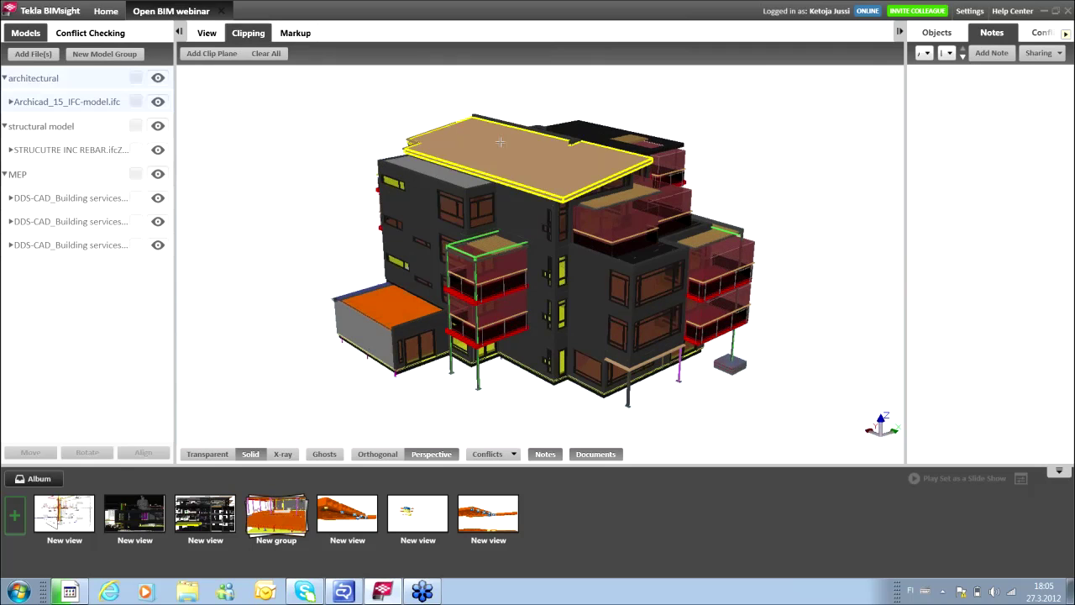
click(220, 57)
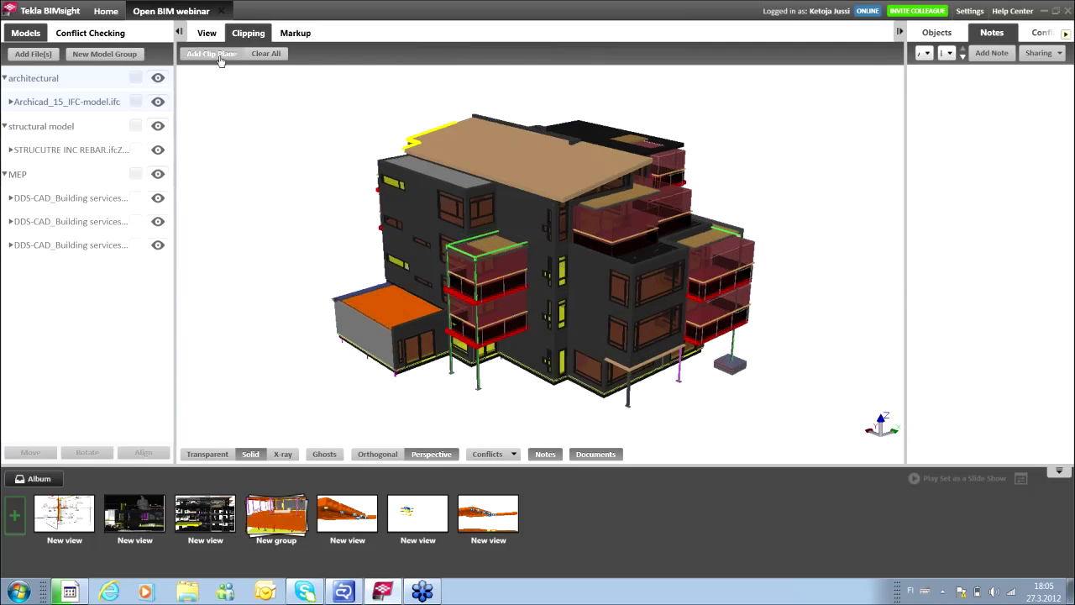
click(540, 138)
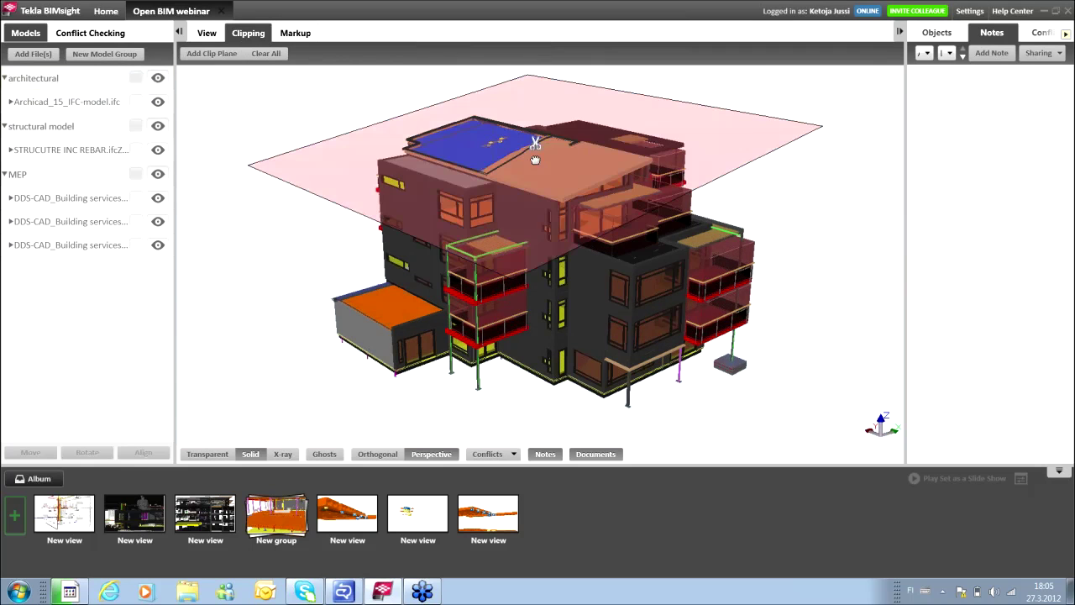
drag(535, 160, 403, 199)
mouse_move(411, 243)
mouse_down()
mouse_move(525, 298)
mouse_move(511, 280)
mouse_move(559, 240)
mouse_move(602, 240)
mouse_move(514, 190)
mouse_up()
Step: Zoom and orbit around the cut building to inspect the exposed floor from above
scroll(559, 238, up, 3)
scroll(560, 230, up, 3)
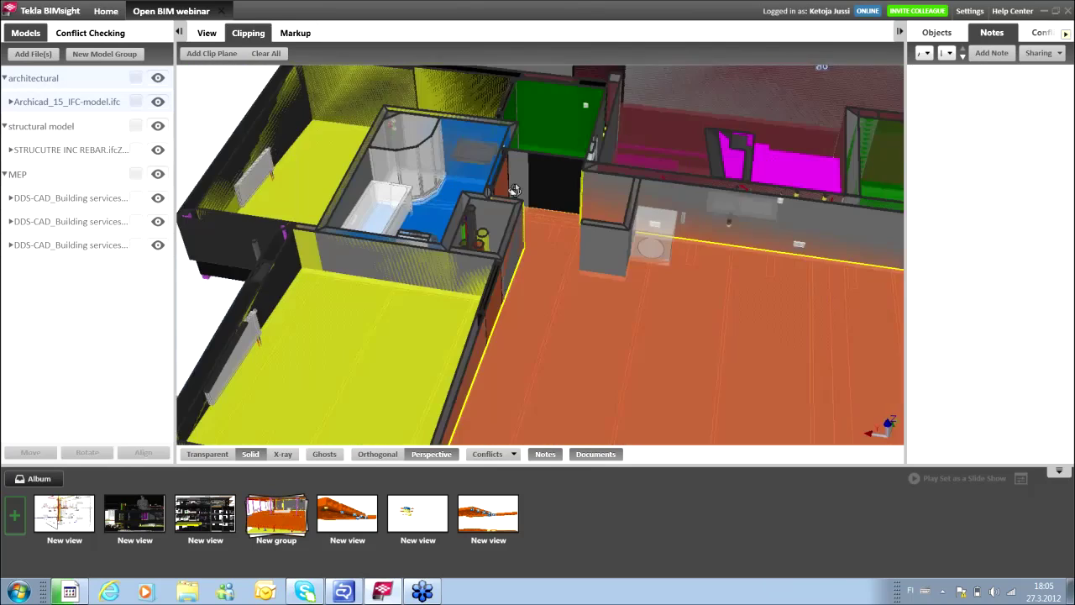
scroll(721, 261, up, 3)
scroll(720, 260, up, 2)
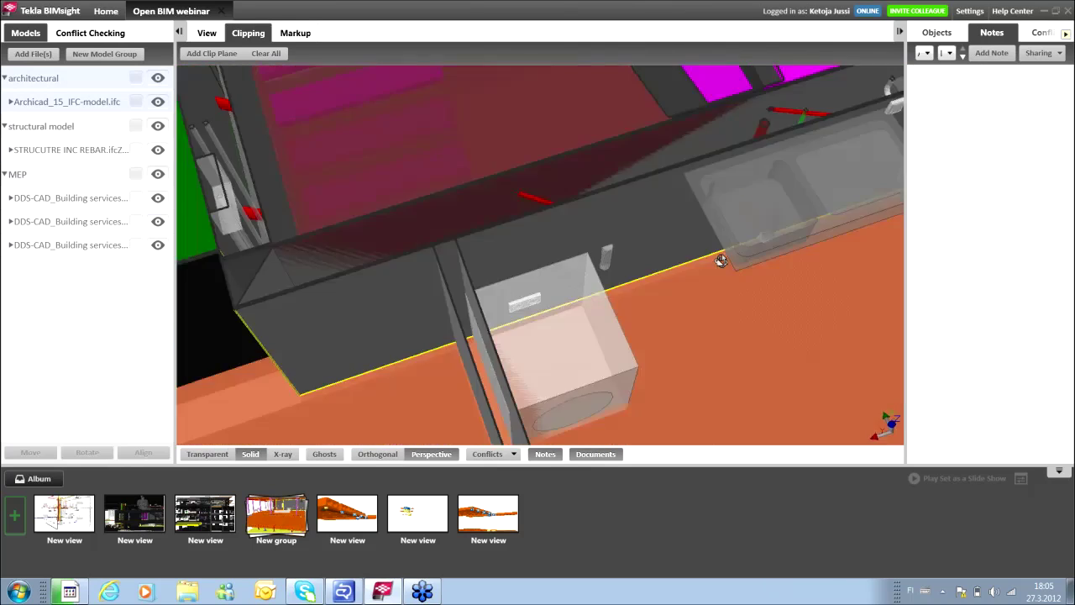
scroll(847, 180, down, 3)
scroll(878, 163, down, 2)
scroll(734, 185, down, 2)
scroll(732, 188, down, 2)
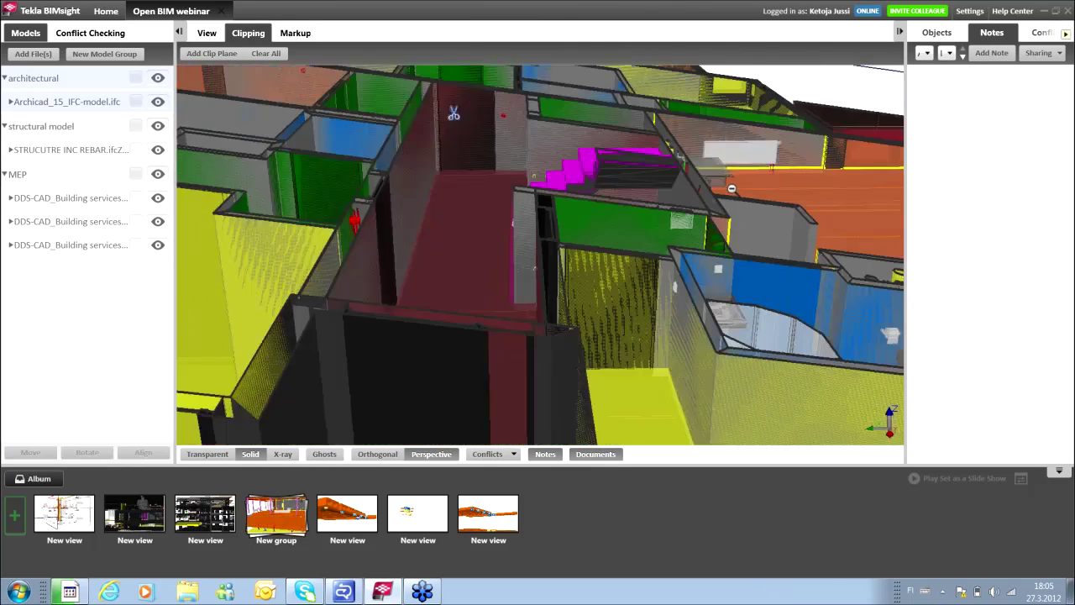
scroll(732, 188, down, 3)
scroll(533, 197, down, 2)
mouse_move(554, 207)
mouse_down()
mouse_move(604, 203)
mouse_move(563, 228)
mouse_up()
drag(574, 187, 550, 229)
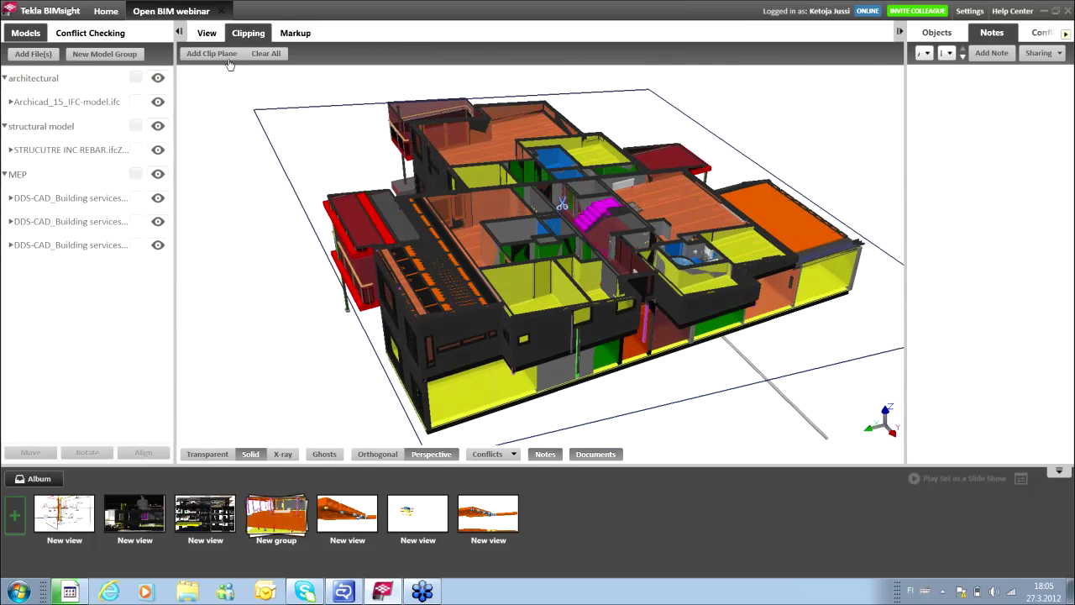
Step: Clear all clip planes and turn the full building to a lower, frontal angle
click(276, 60)
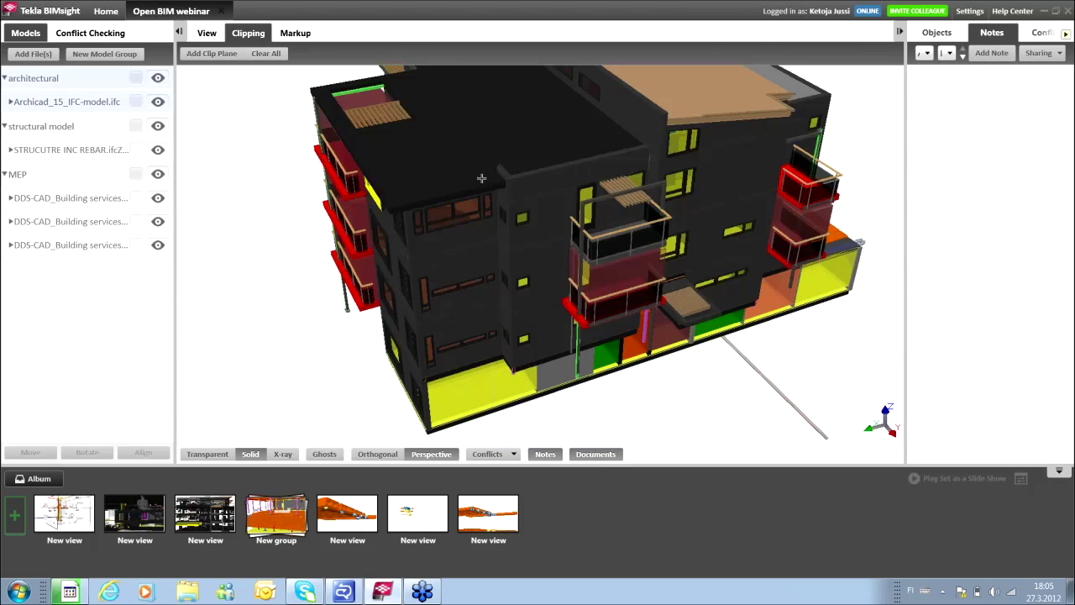
scroll(503, 175, down, 5)
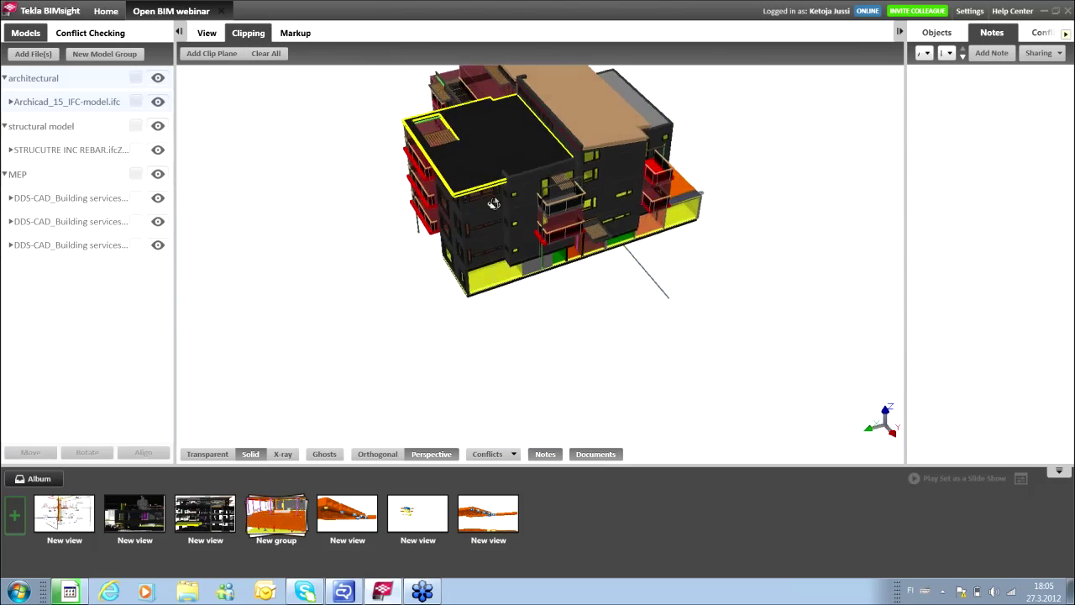
drag(502, 174, 499, 106)
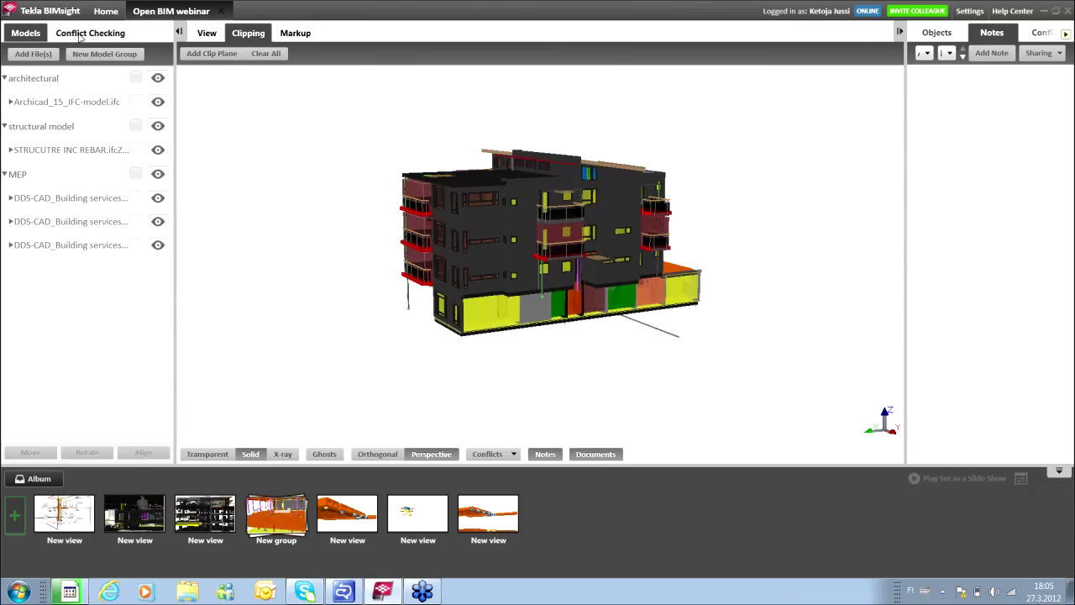
Step: In conflict checking, set the rule's object sets to structural rebar and DDS-CAD Mechanical, then Cancel
click(80, 35)
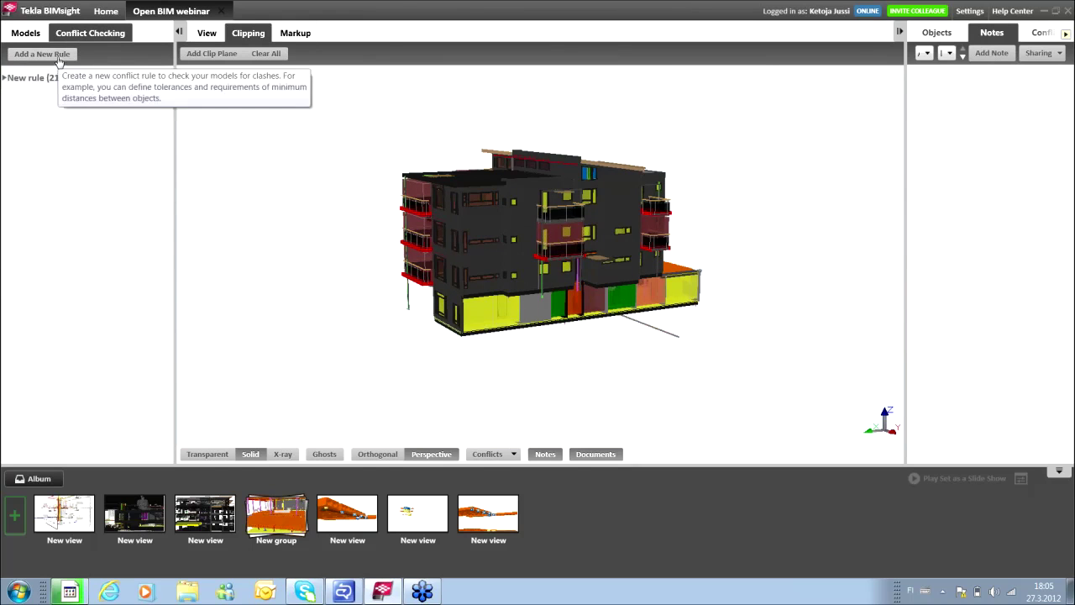
drag(353, 291, 372, 319)
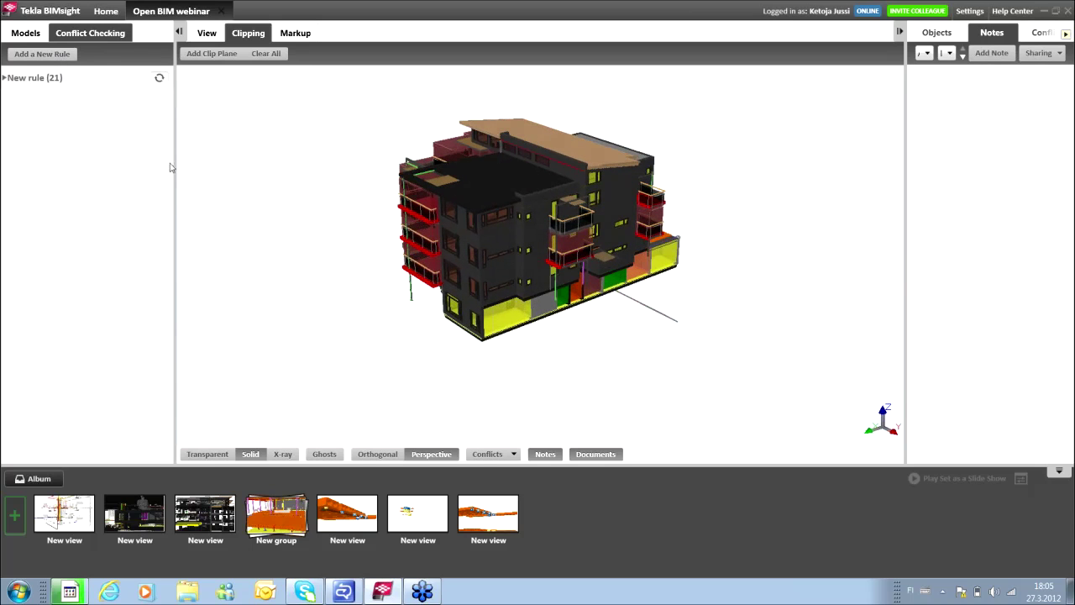
click(50, 57)
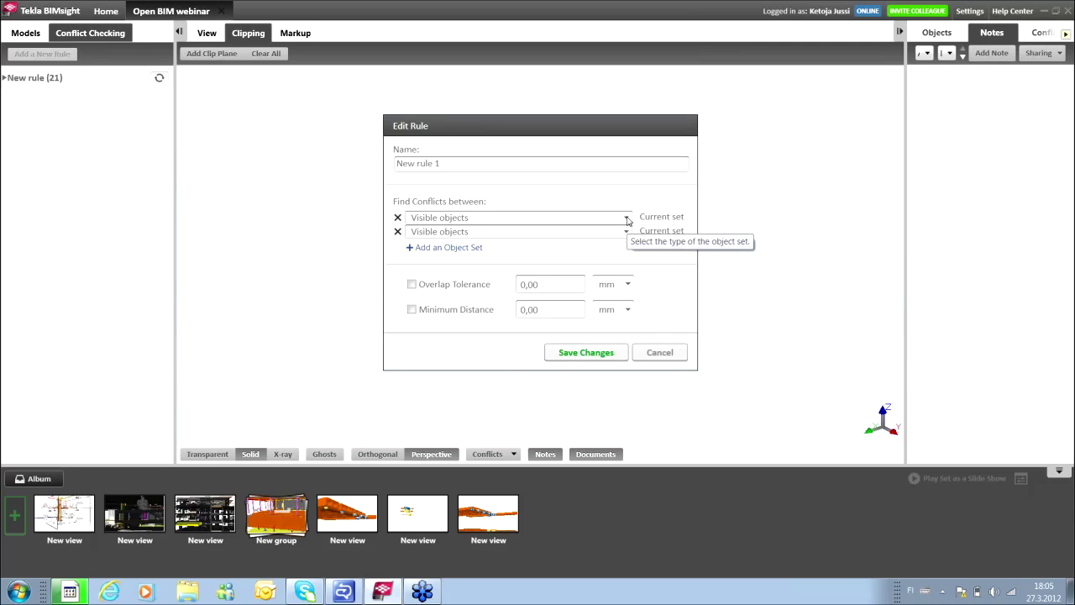
click(627, 219)
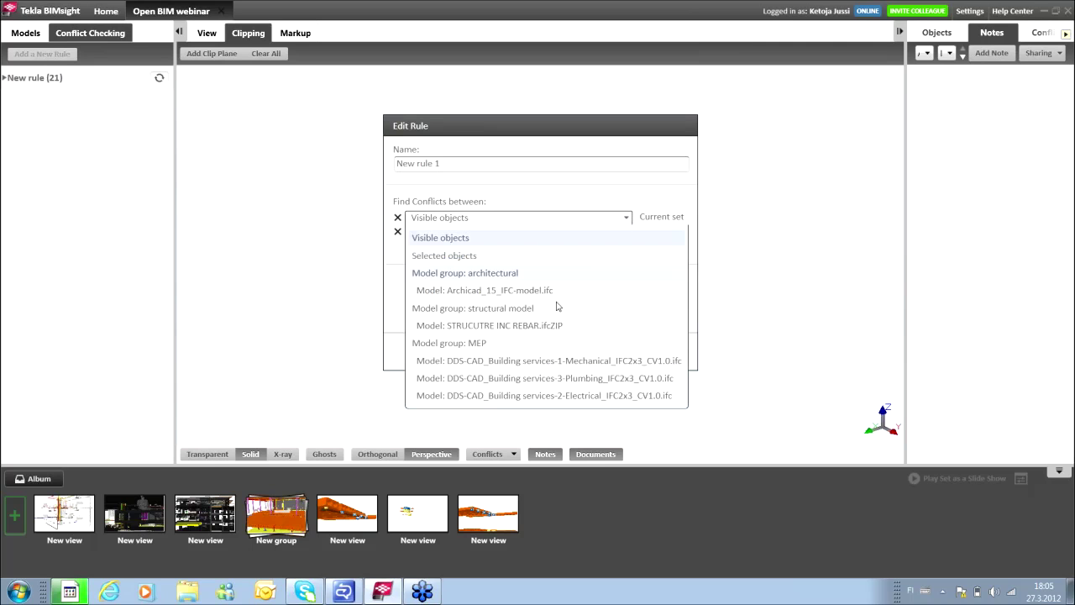
click(543, 326)
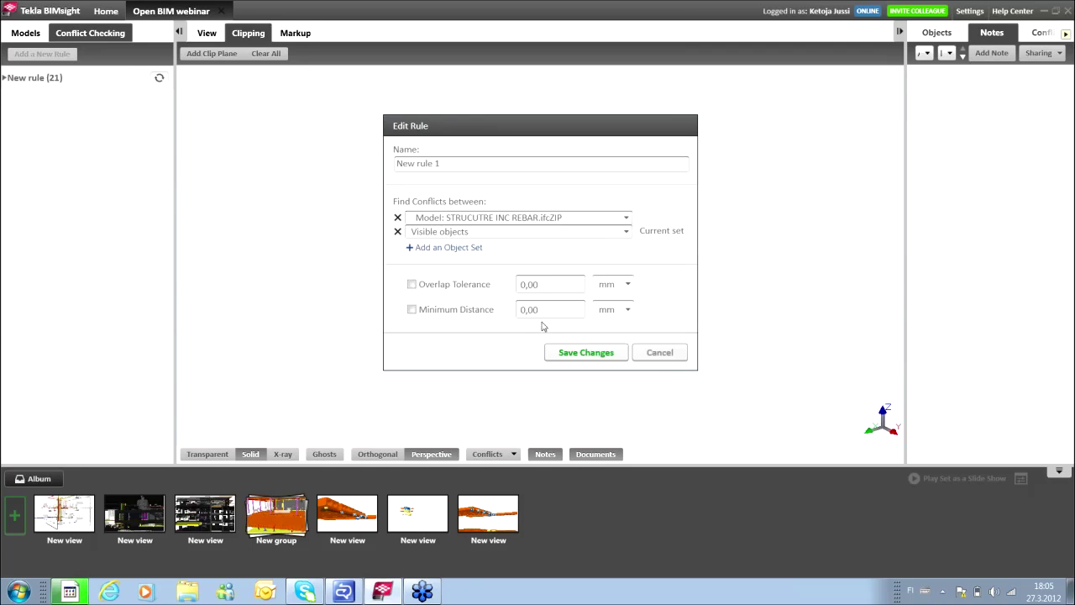
click(626, 232)
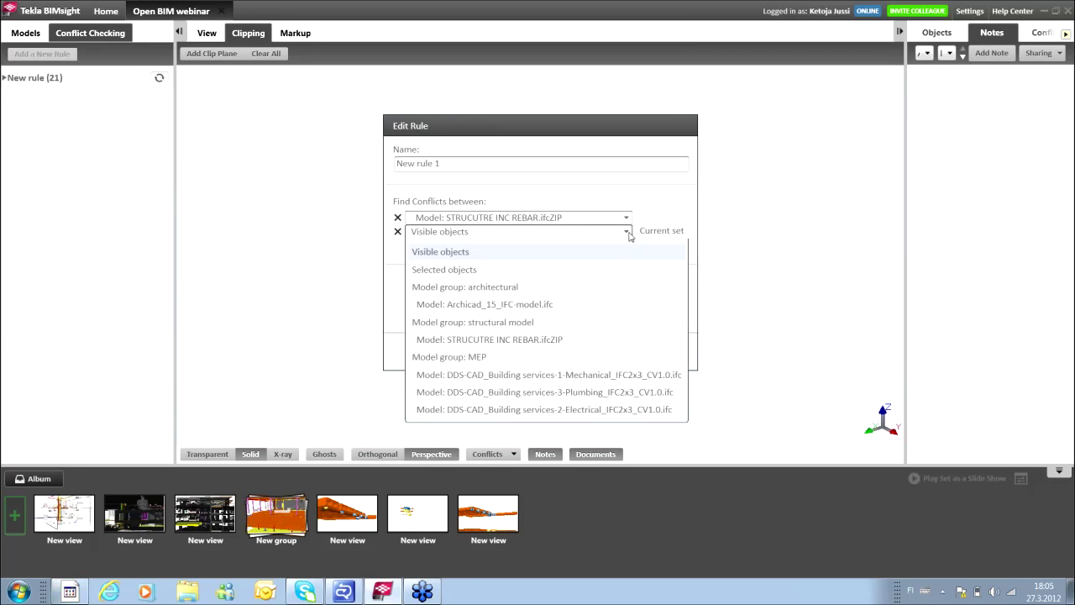
click(576, 376)
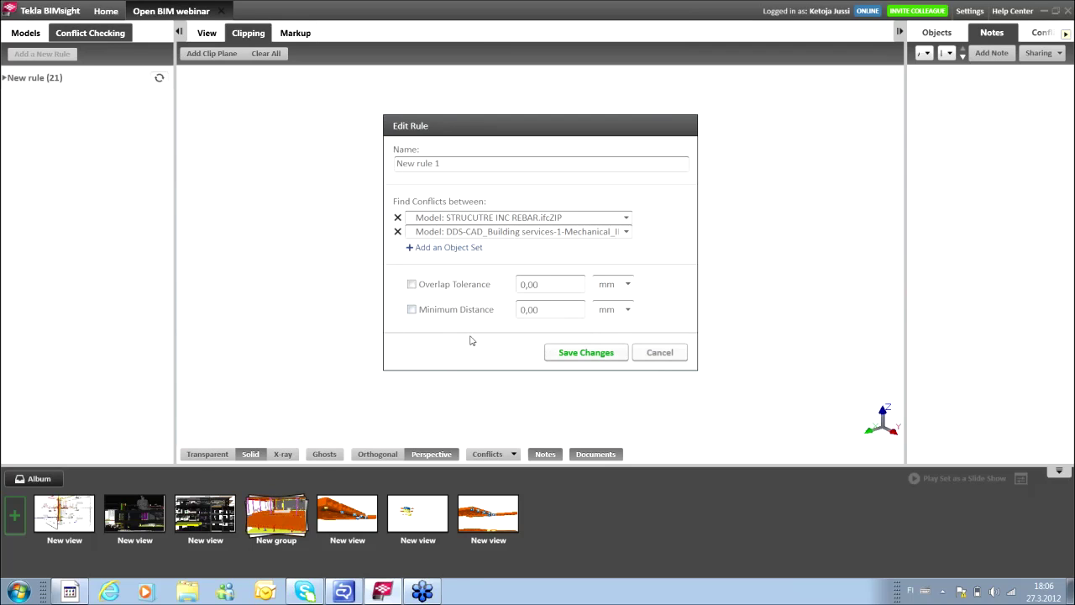
click(658, 354)
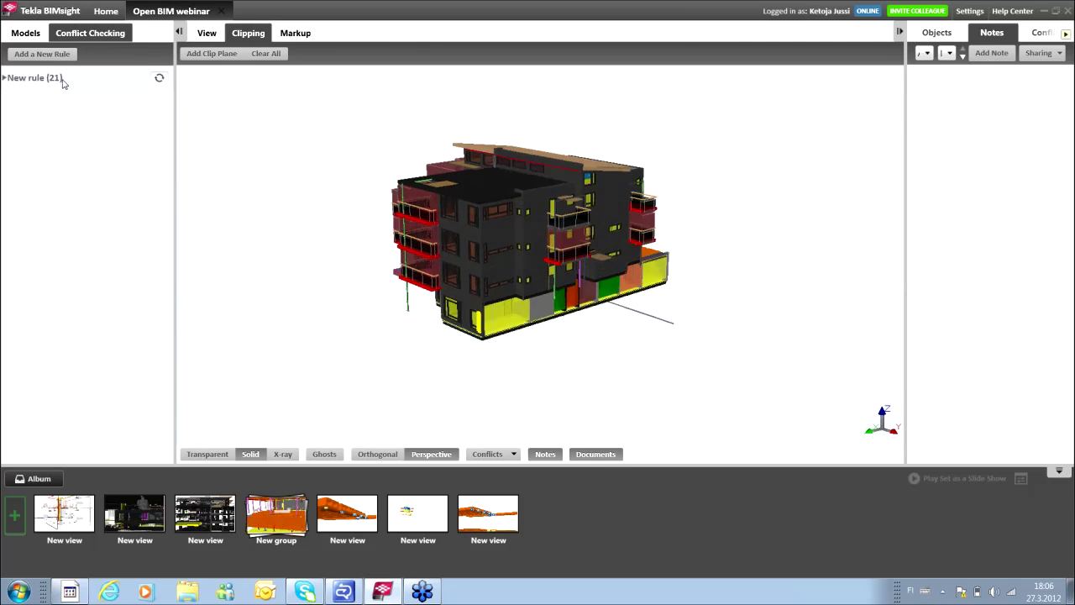
Step: Turn on conflict markers, widen the Conflicts panel and expand the 21 Status: New conflicts
click(485, 454)
mouse_move(576, 311)
mouse_down()
mouse_move(528, 319)
mouse_move(454, 296)
mouse_move(504, 286)
mouse_up()
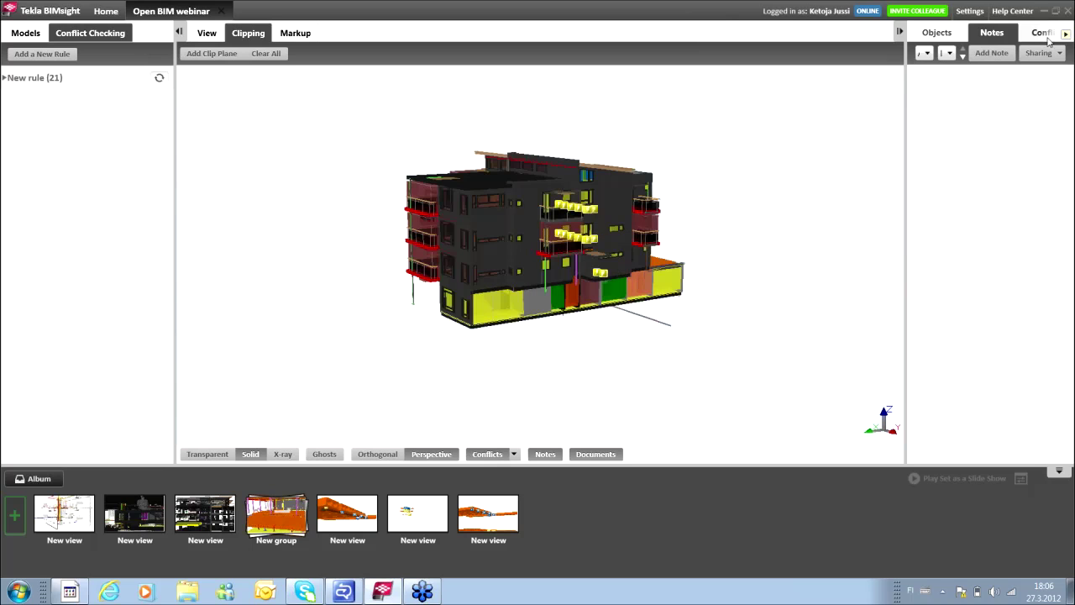
click(1041, 32)
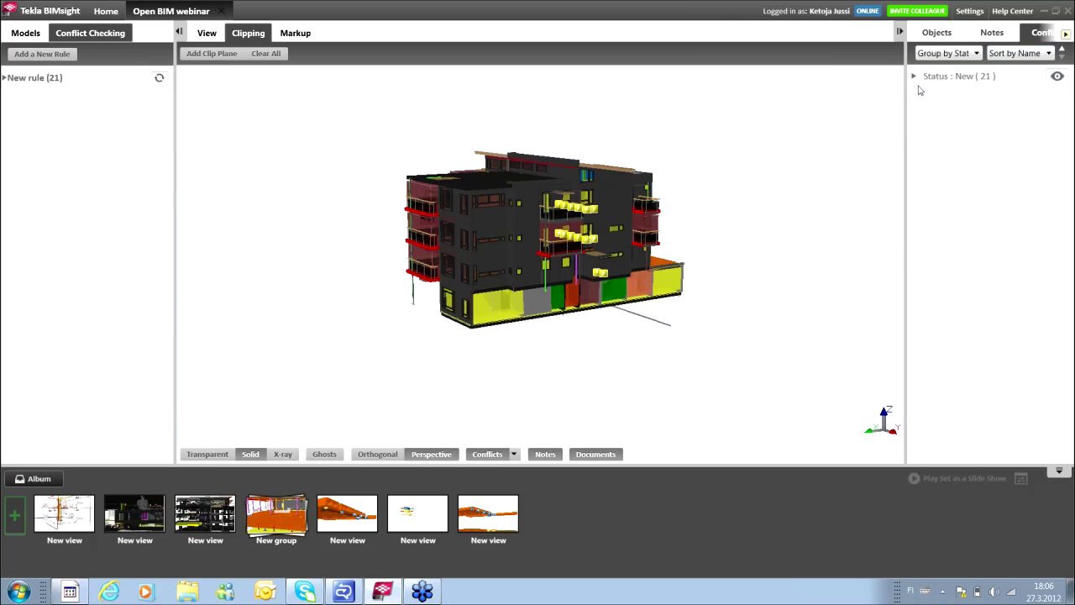
drag(905, 86, 837, 85)
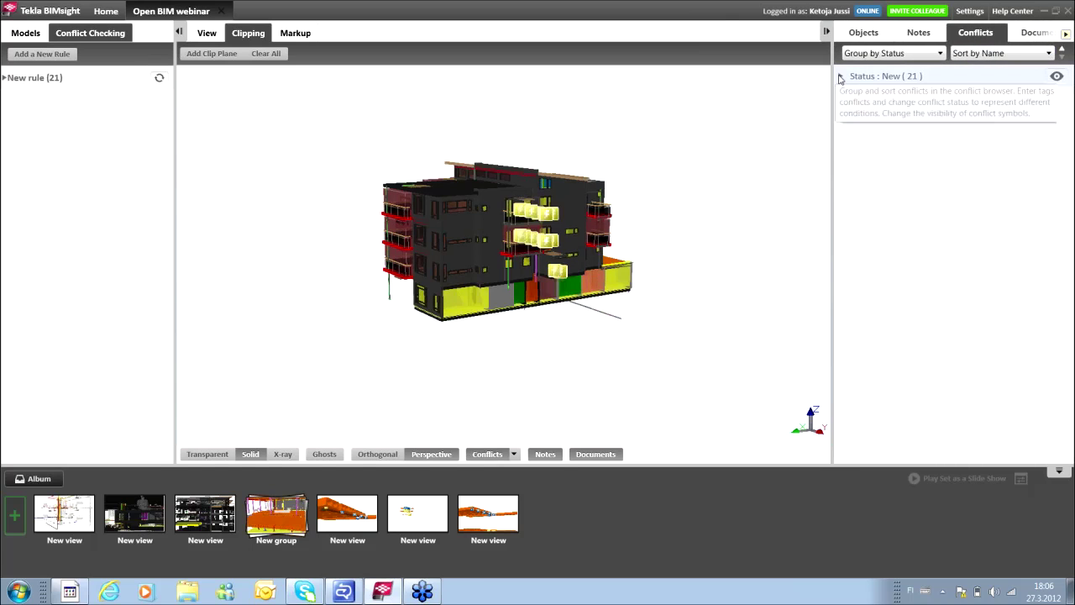
click(840, 77)
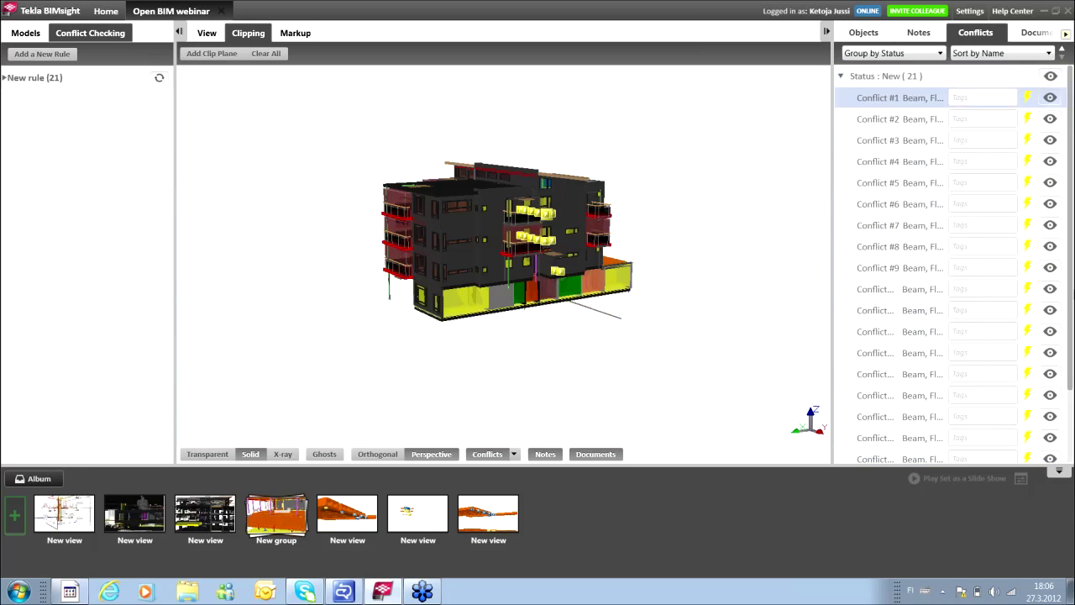
scroll(917, 445, down, 2)
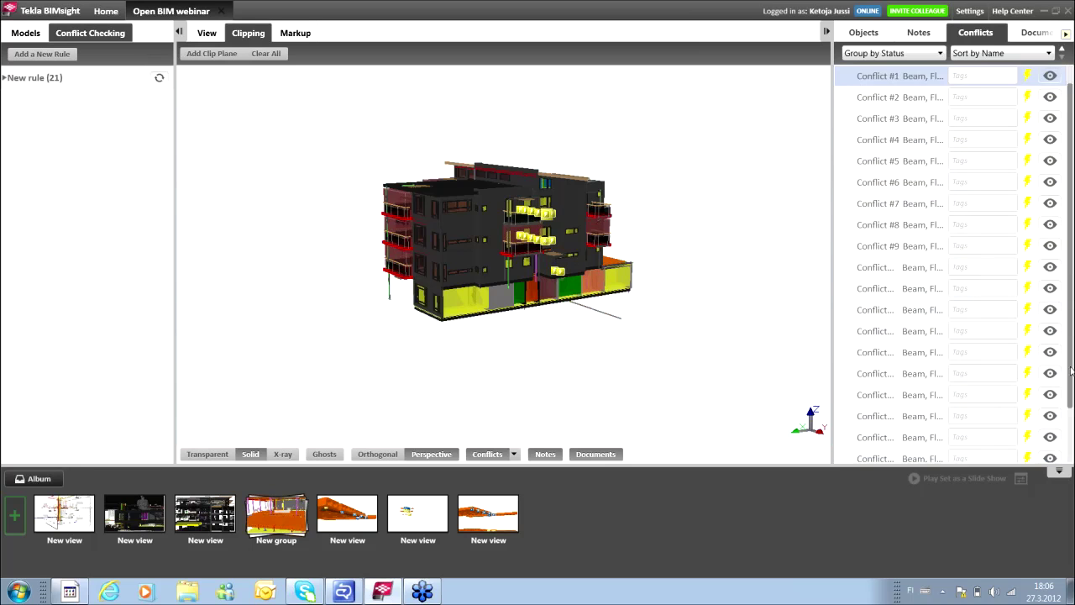
Step: Select all conflict rows, Show Only them, and zoom onto the hollow-core slab ends and beams
shift+click(876, 436)
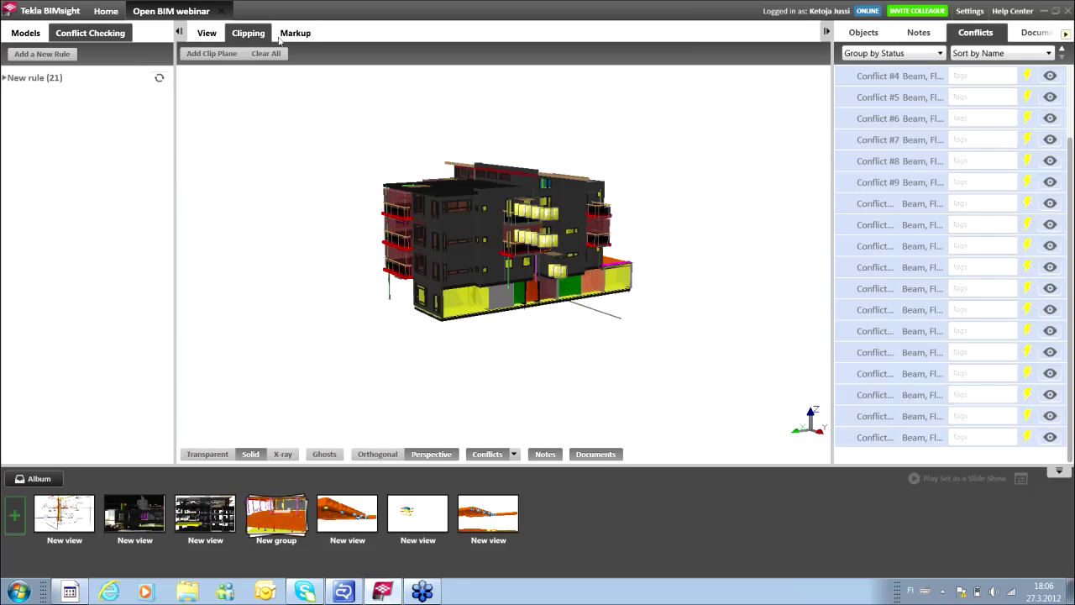
click(207, 33)
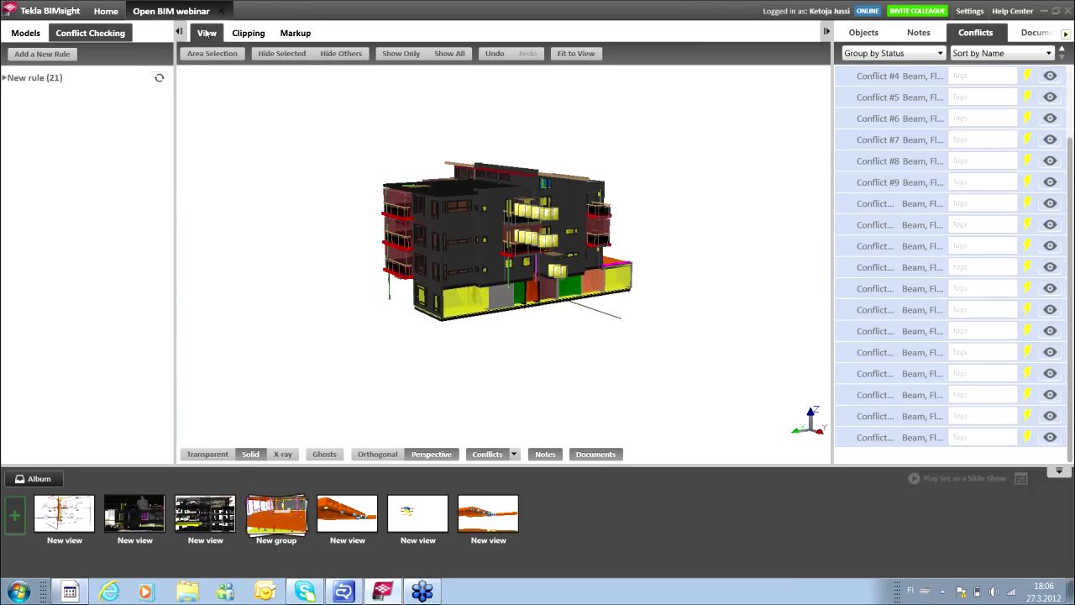
click(409, 53)
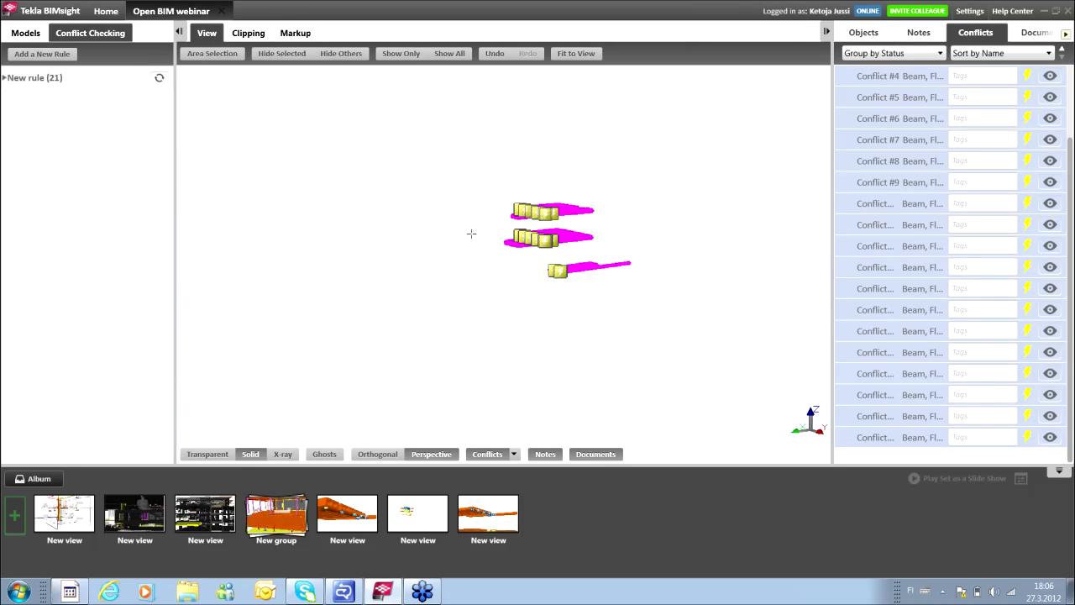
mouse_move(471, 232)
mouse_down()
mouse_move(422, 244)
mouse_move(441, 197)
mouse_move(518, 199)
mouse_up()
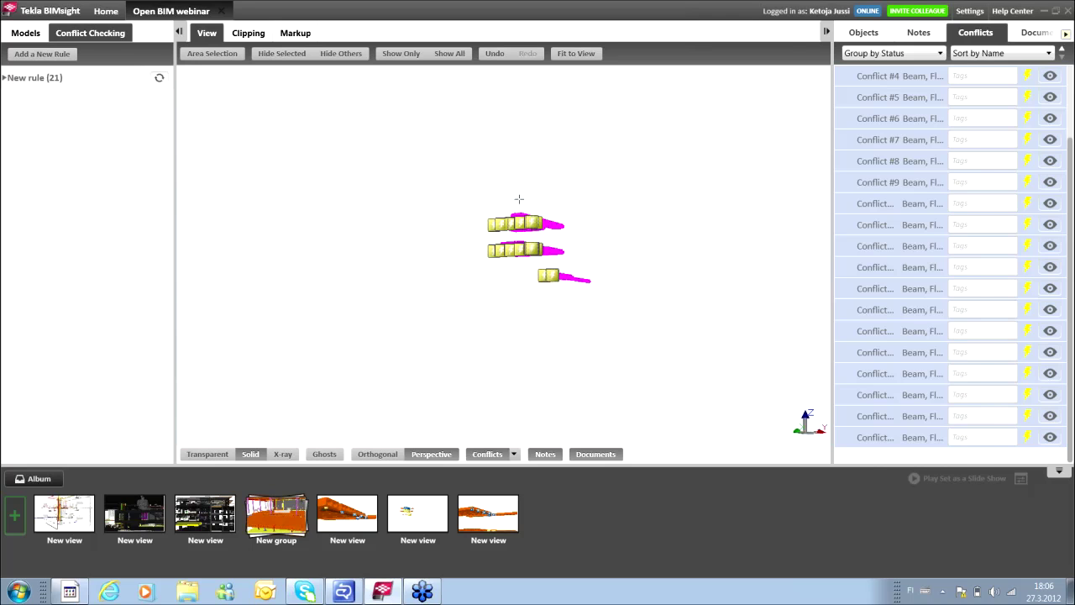
click(426, 210)
scroll(486, 240, up, 3)
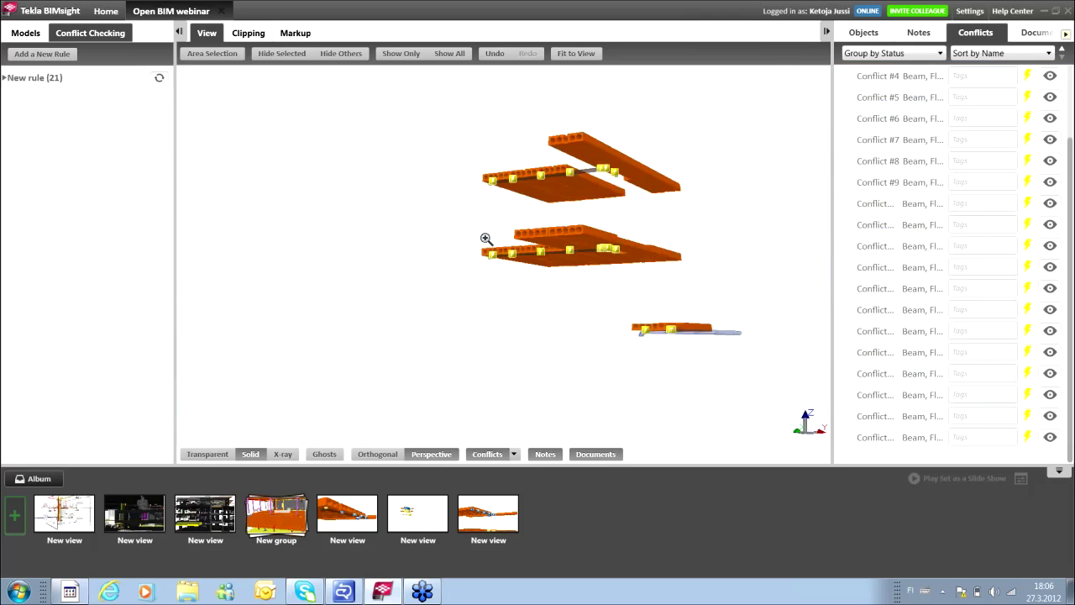
scroll(486, 240, up, 3)
mouse_move(492, 187)
mouse_down()
mouse_move(509, 216)
mouse_move(522, 164)
mouse_move(495, 269)
mouse_move(537, 283)
mouse_move(456, 270)
mouse_up()
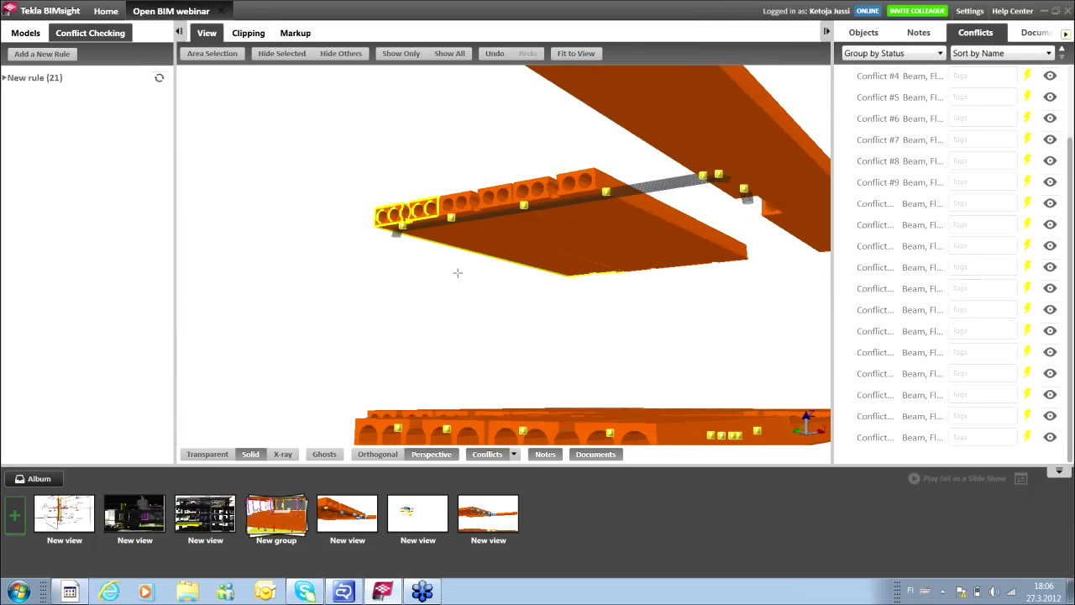
Step: Area-select the conflicts along the upper slab and set their status to Assigned
click(216, 55)
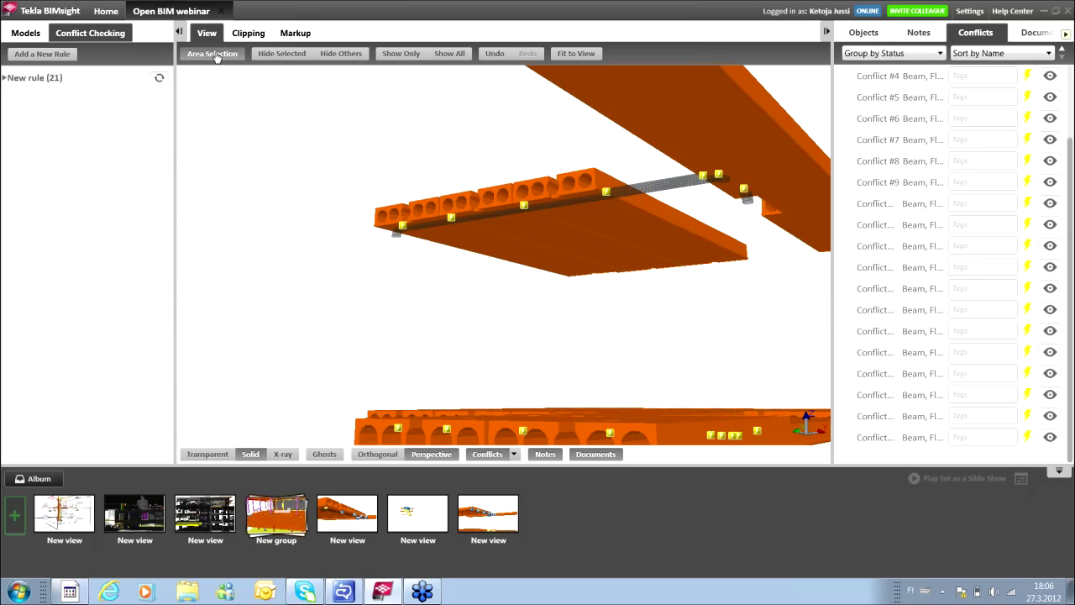
mouse_move(375, 167)
mouse_down()
mouse_move(549, 248)
mouse_move(759, 244)
mouse_up()
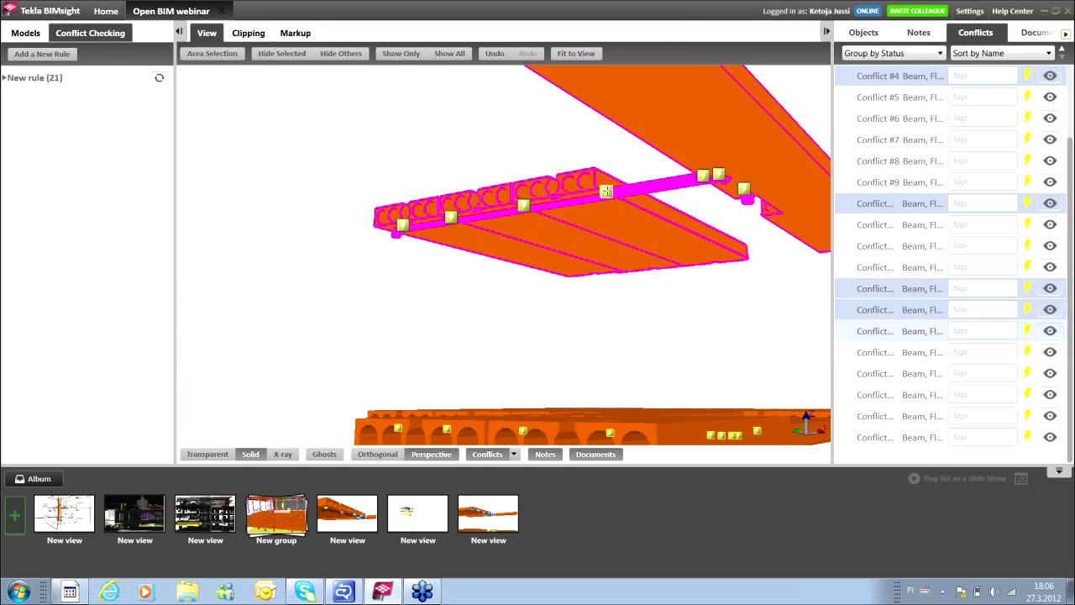
click(606, 191)
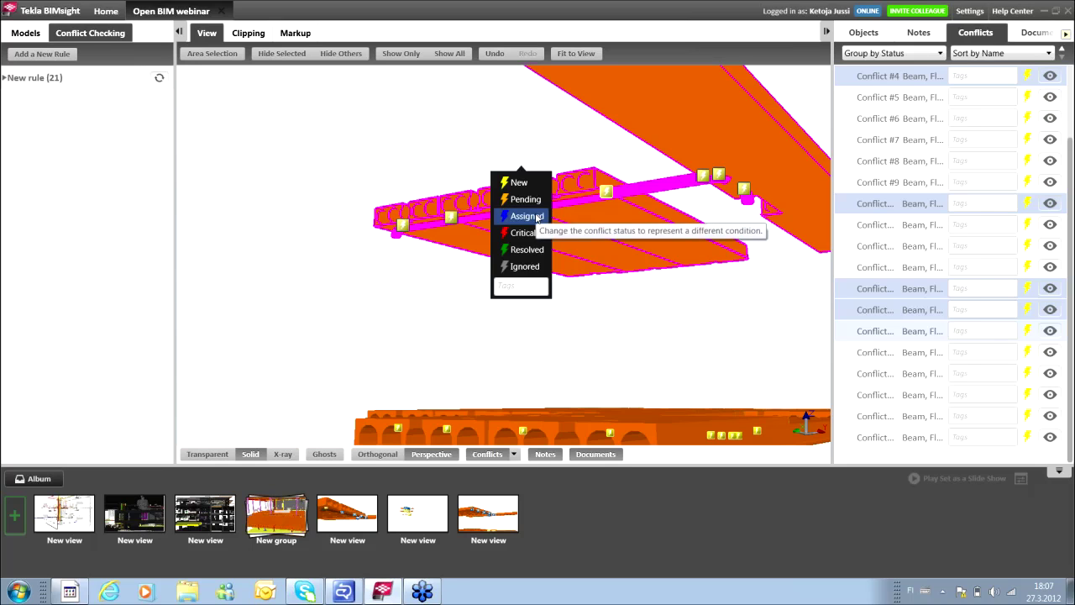
click(535, 216)
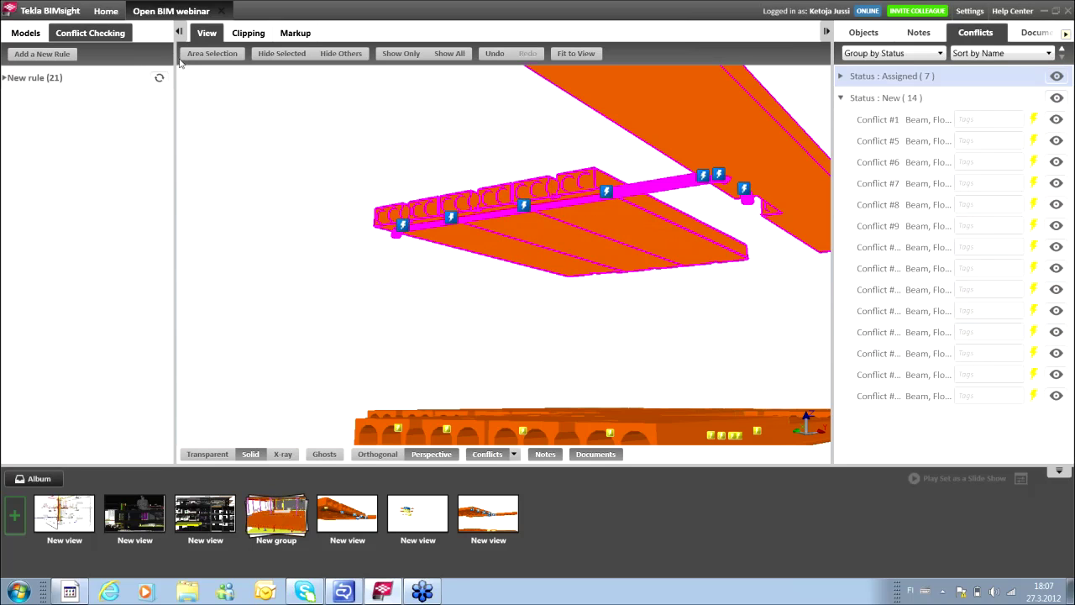
Step: Area-select across the upper slab again, open a marker's status popup, then close it
click(206, 53)
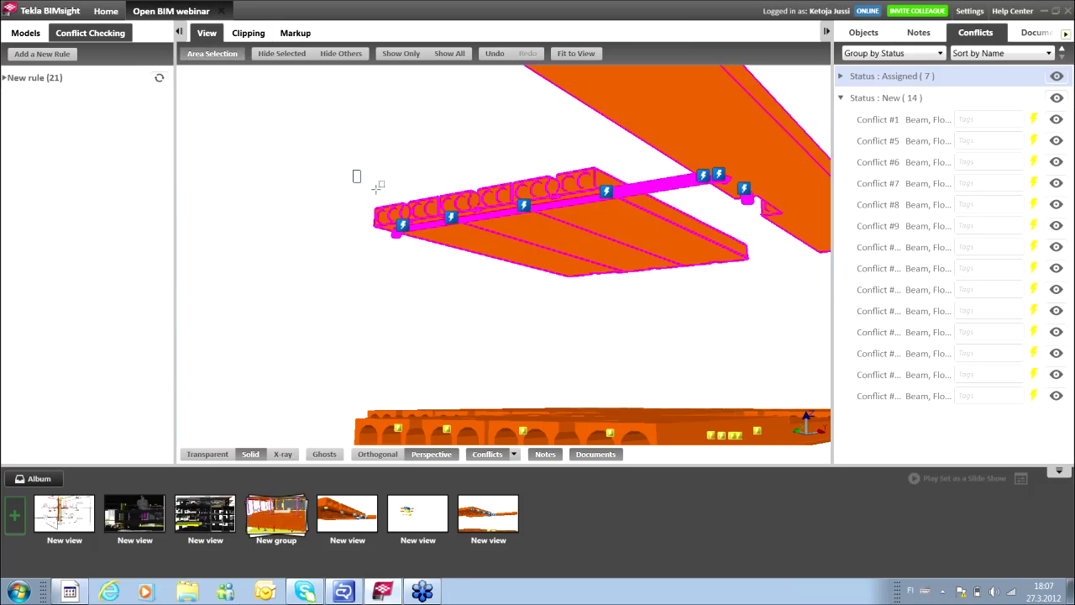
mouse_move(352, 170)
mouse_down()
mouse_move(689, 261)
mouse_move(756, 251)
mouse_up()
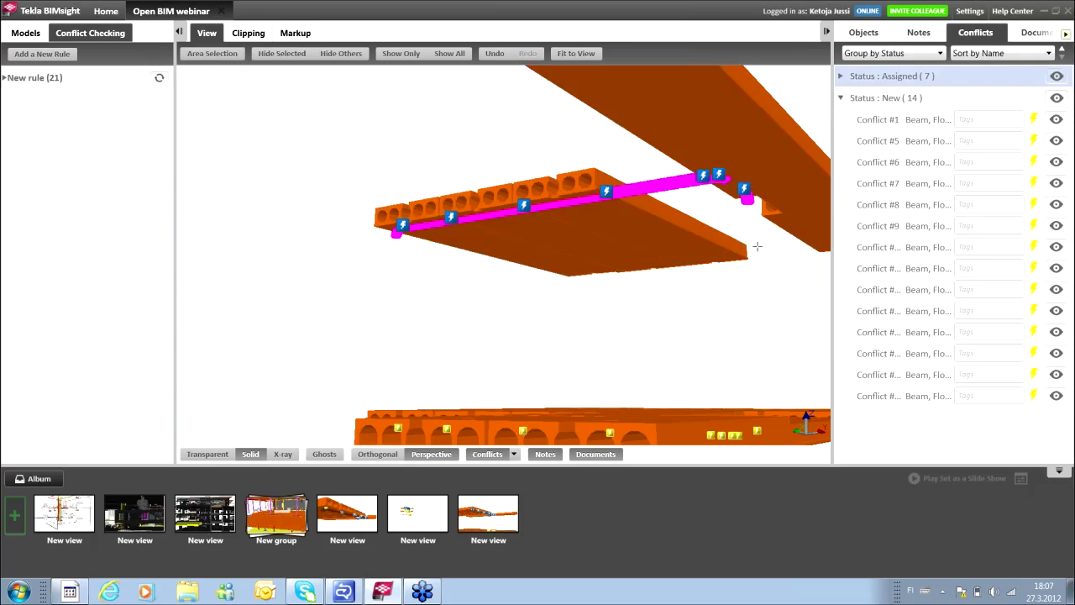
click(524, 208)
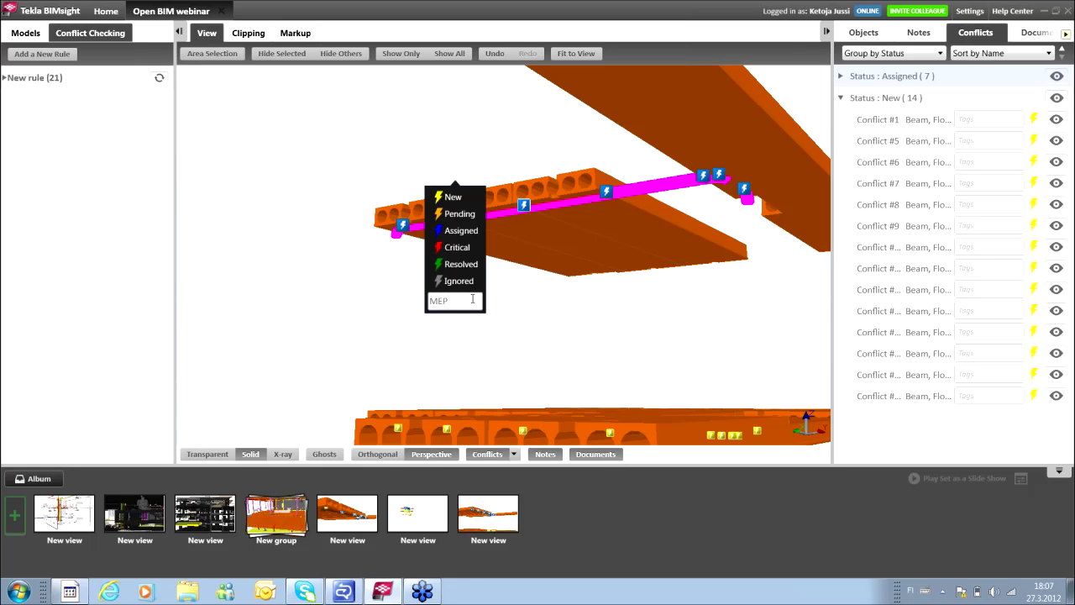
click(511, 305)
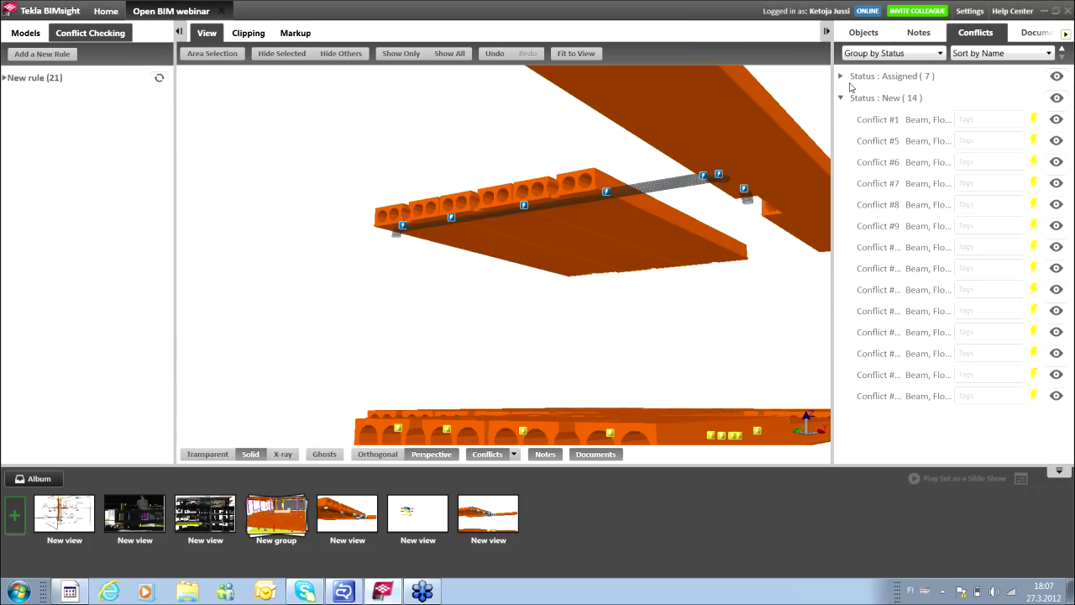
Step: Switch conflict grouping from Rule to Status and add the isolated-slab view to the Album
click(940, 54)
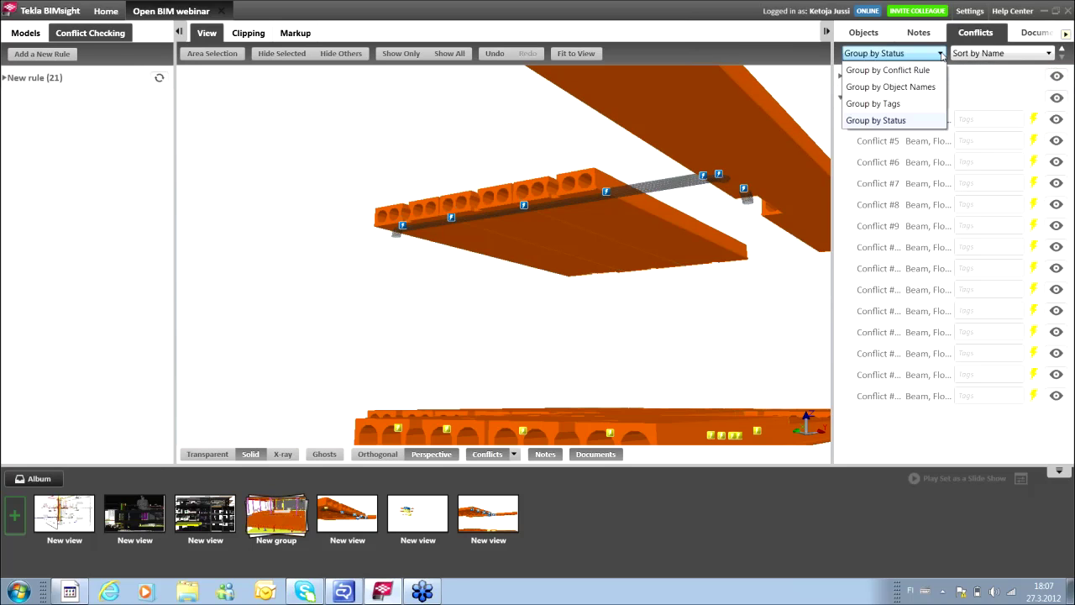
click(913, 72)
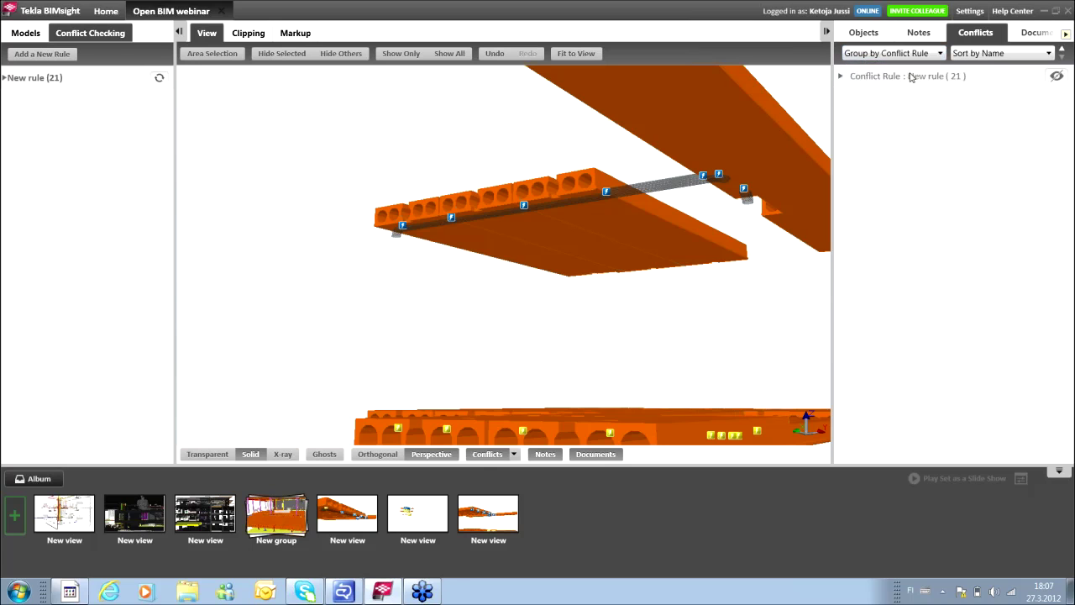
click(934, 54)
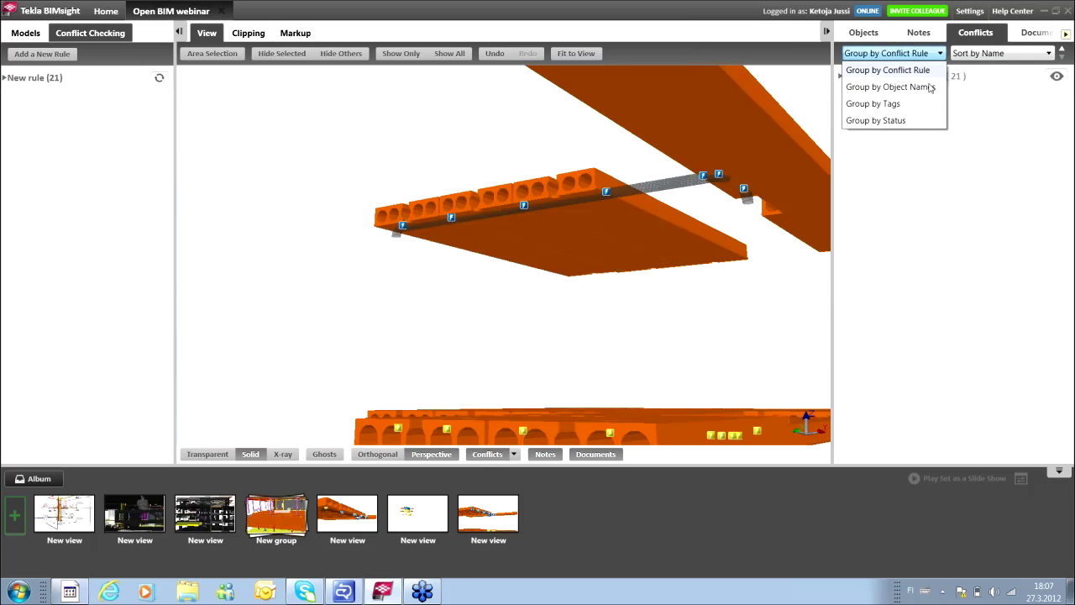
click(925, 121)
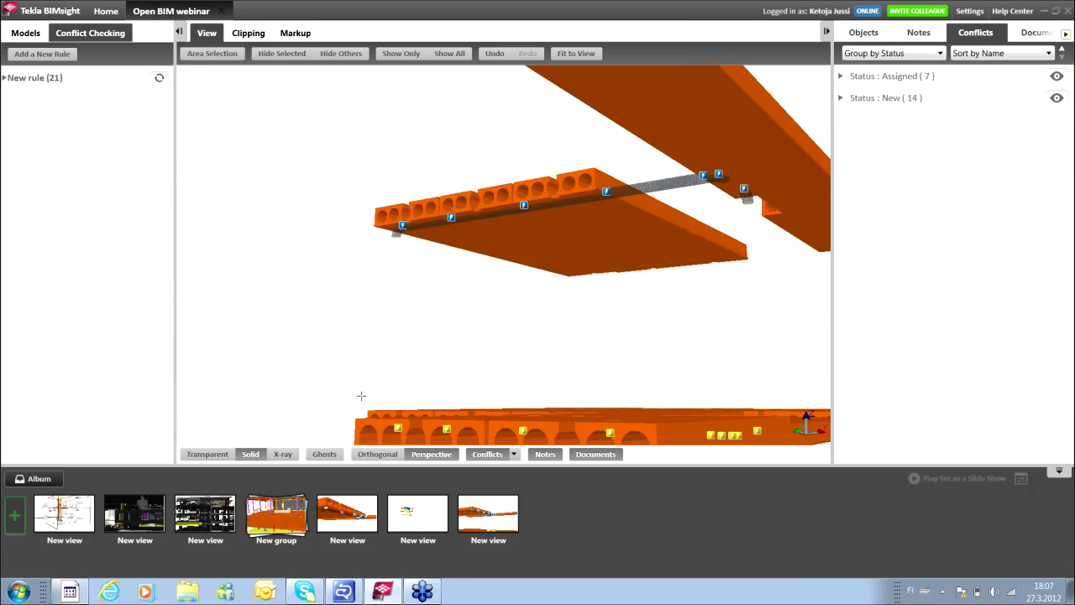
click(14, 515)
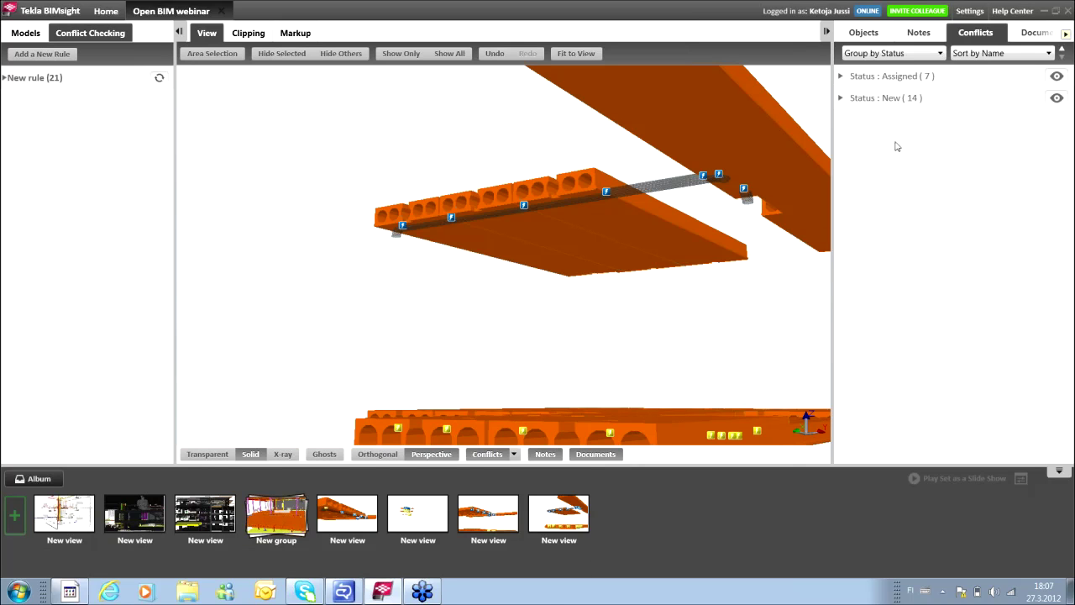
Step: Add a note reading 'fix this please' for the current view and save it
click(928, 38)
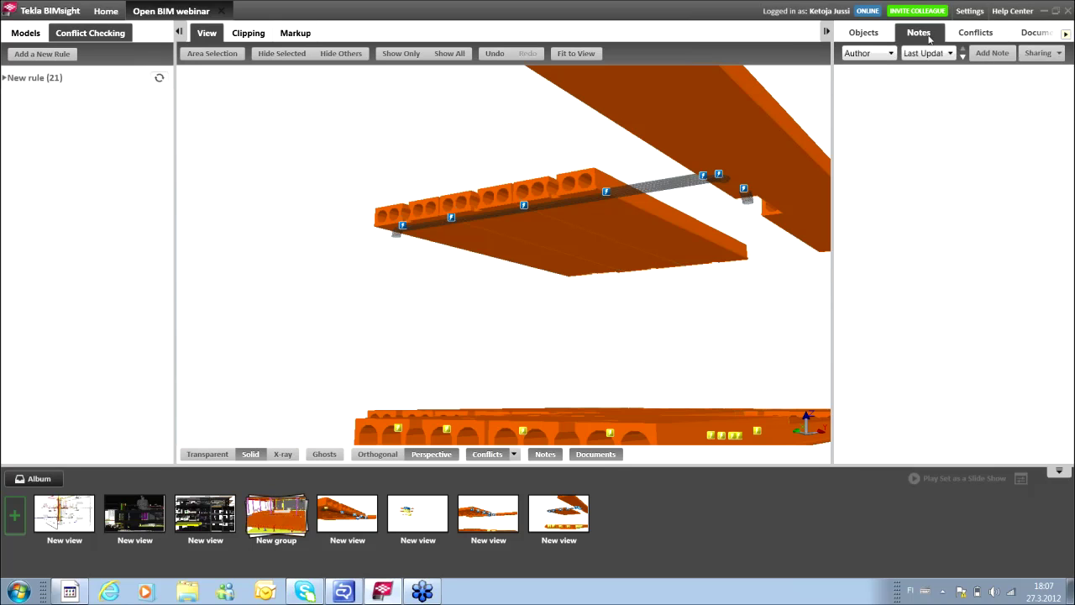
click(984, 54)
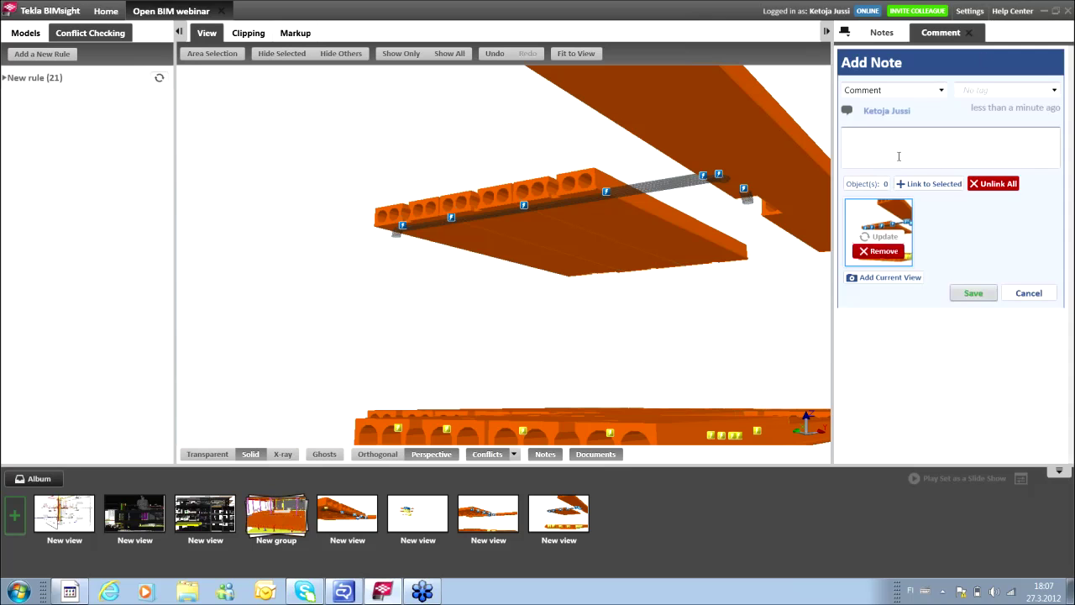
text(f)
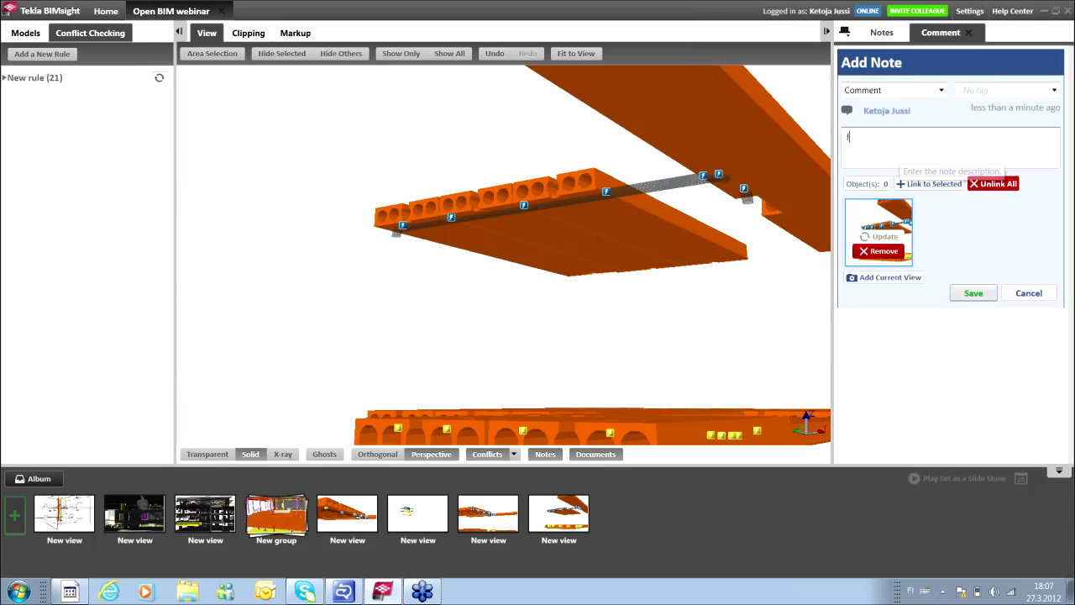
text(ix this p)
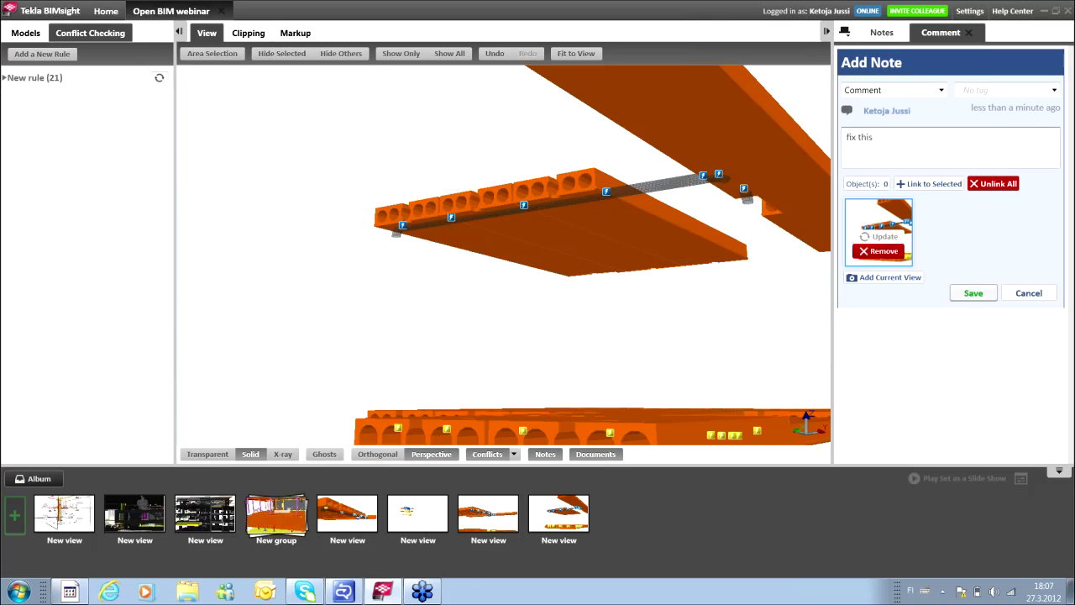
text(lease)
click(974, 293)
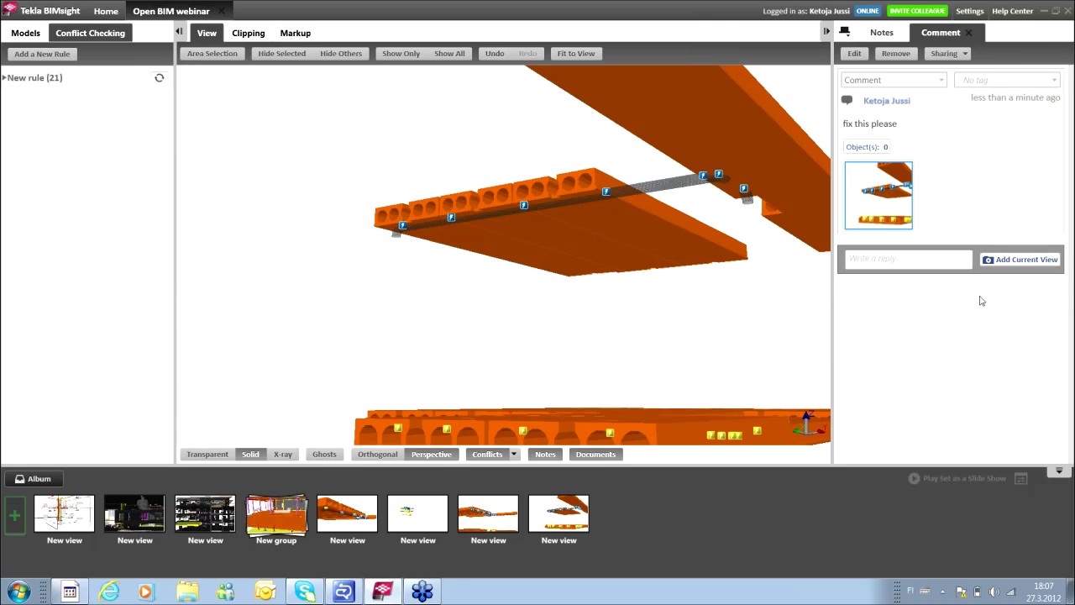
Step: Share the note by e-mail, exported as NotesExported.bcfzip
click(955, 55)
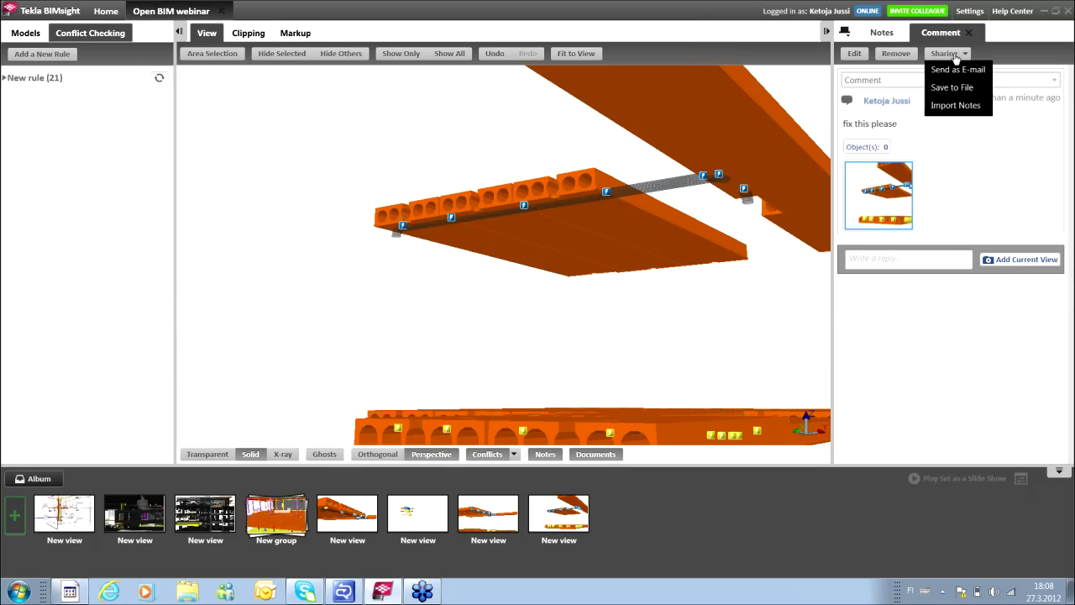
click(955, 72)
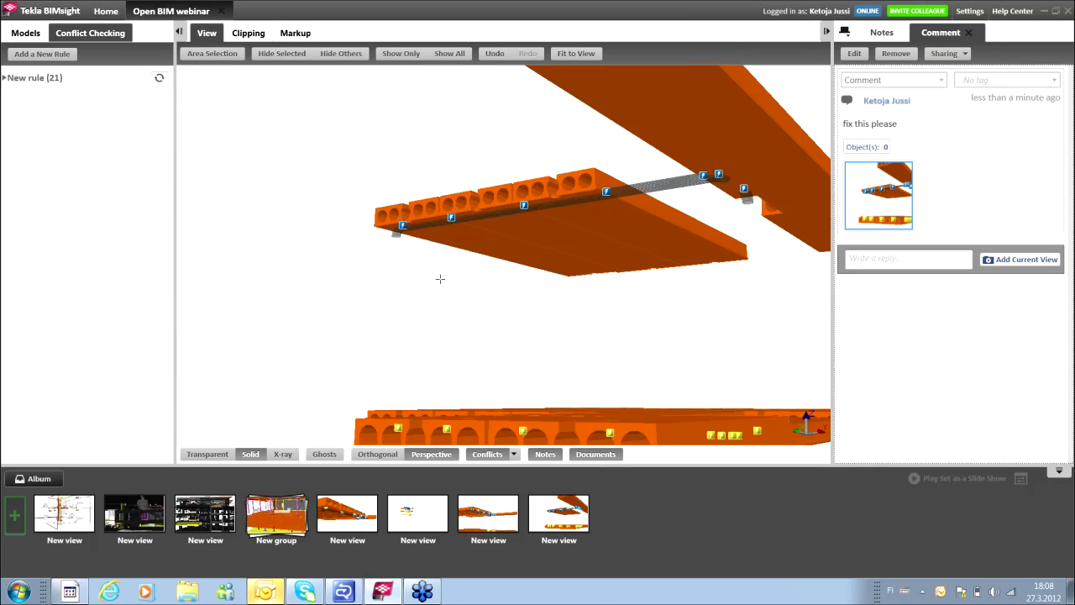
key(alt+Tab)
key(alt+Tab)
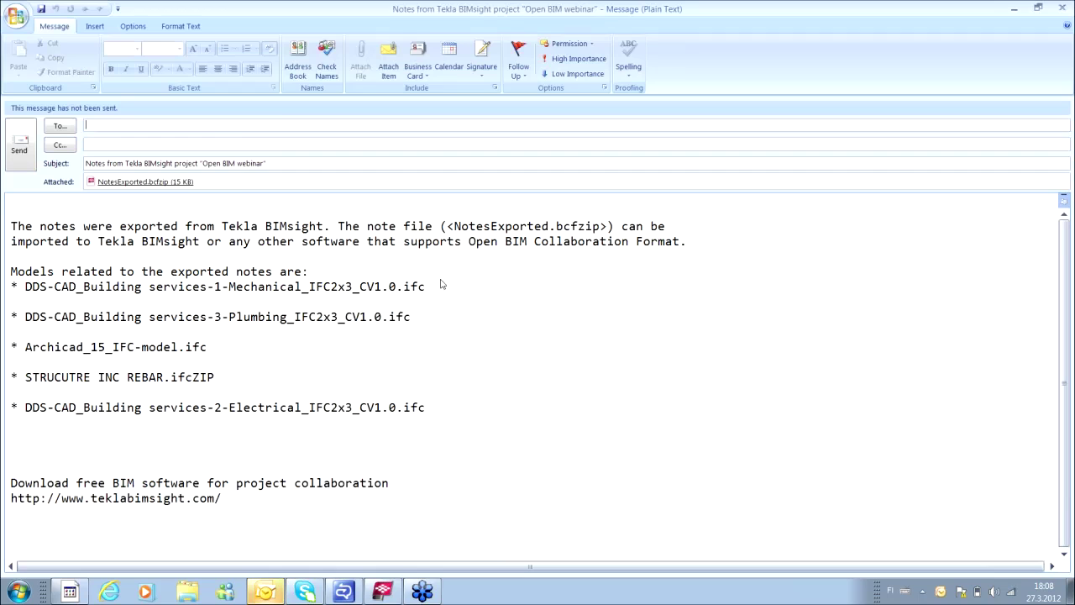
Step: Address the NotesExported.bcfzip e-mail to the colleague via autocomplete, send it, and clear the slab selection
text(evan)
key(Return)
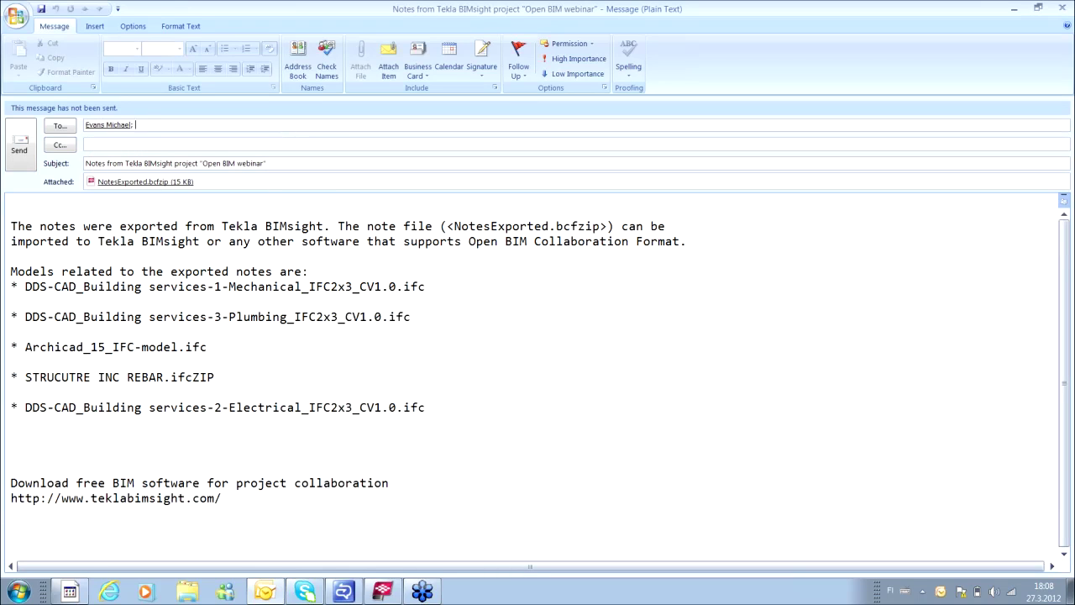
click(31, 151)
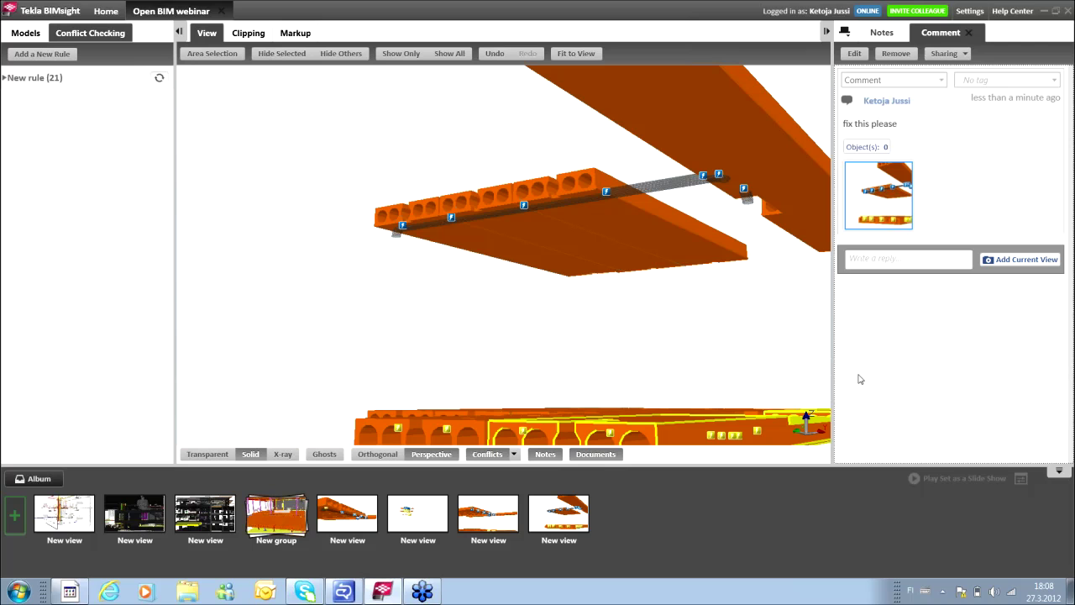
click(867, 168)
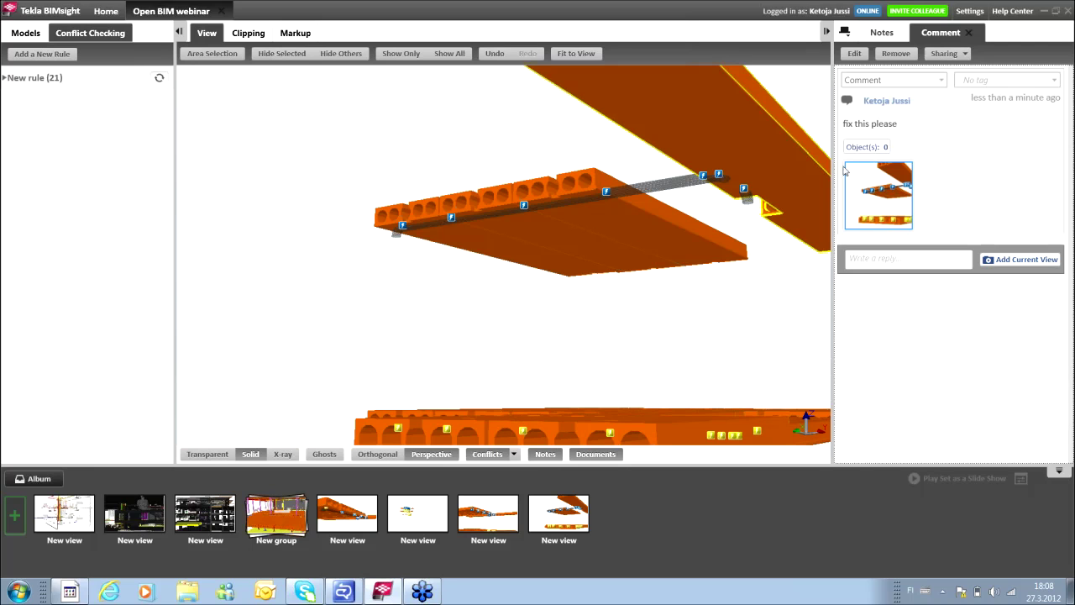
Step: Close the note sharing options, then zoom out and orbit until both slab levels are fully visible
click(946, 55)
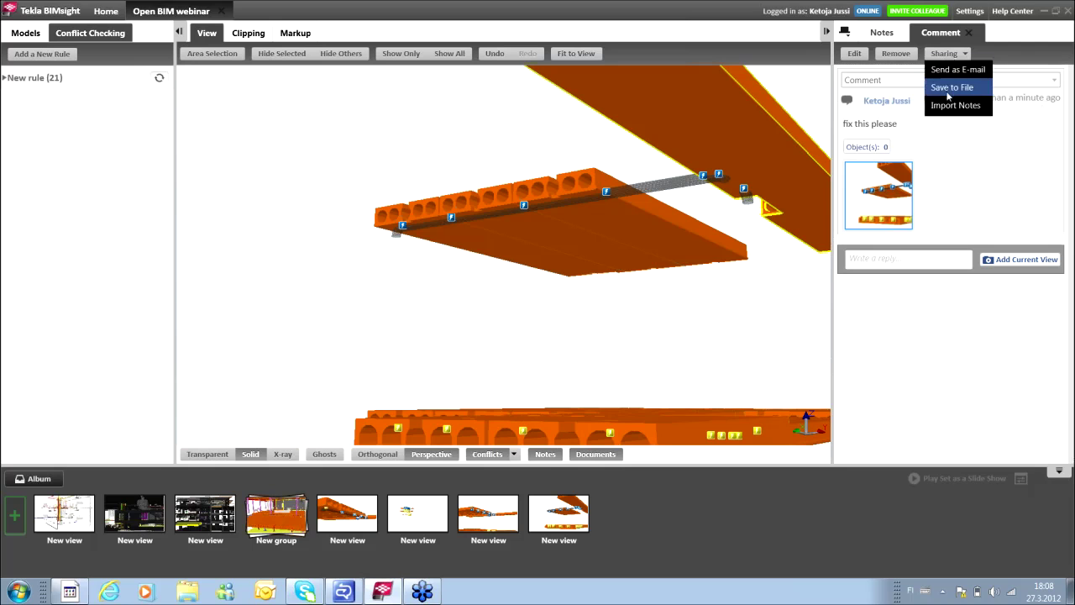
click(954, 144)
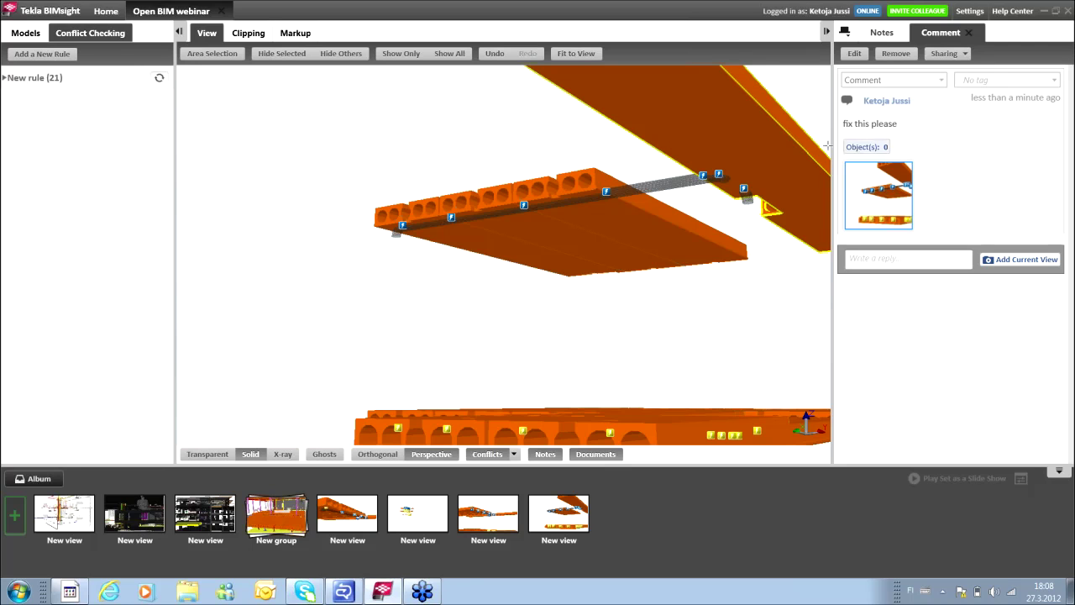
scroll(660, 164, down, 5)
mouse_move(660, 168)
mouse_down()
mouse_move(638, 228)
mouse_move(732, 243)
mouse_up()
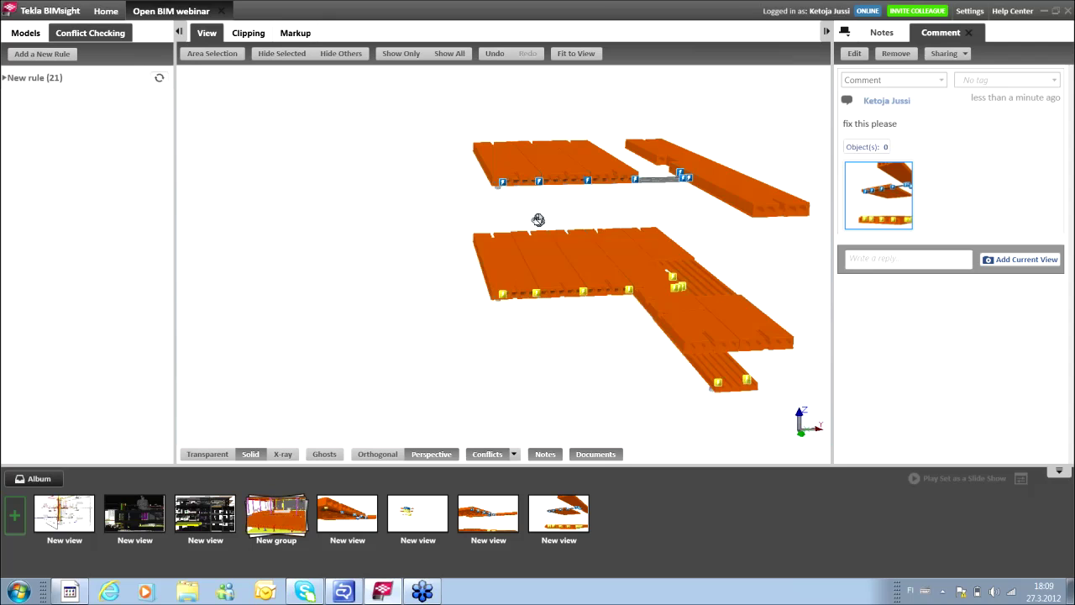
Step: Tilt the model to an oblique angle, select the upper-left slab, and zoom to inspect both levels
mouse_move(540, 221)
mouse_down()
mouse_move(559, 224)
mouse_move(455, 236)
mouse_move(362, 228)
mouse_up()
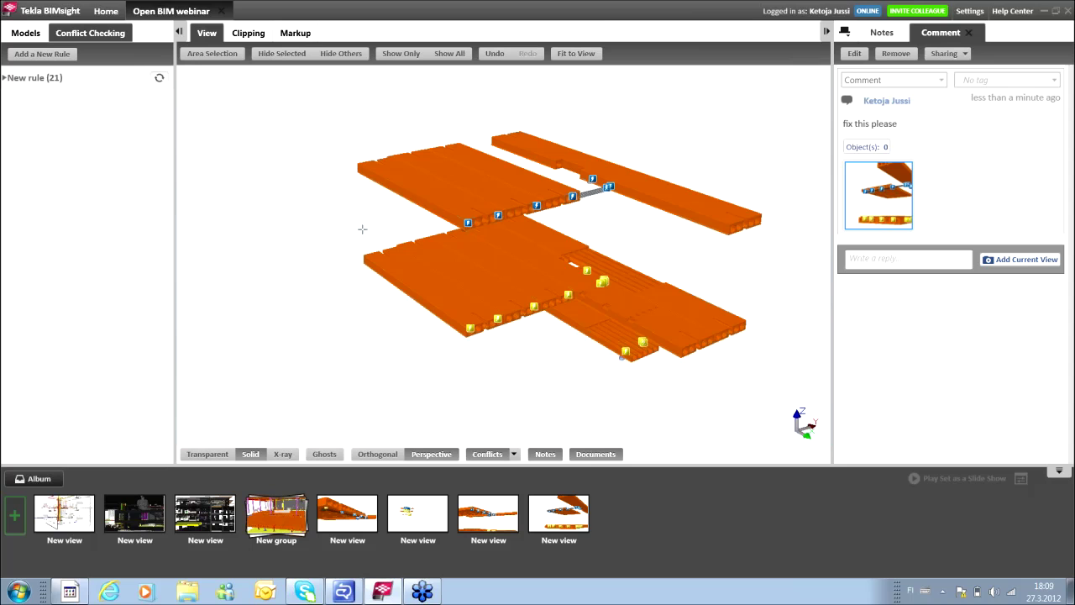
click(399, 211)
scroll(452, 206, up, 2)
scroll(452, 205, up, 3)
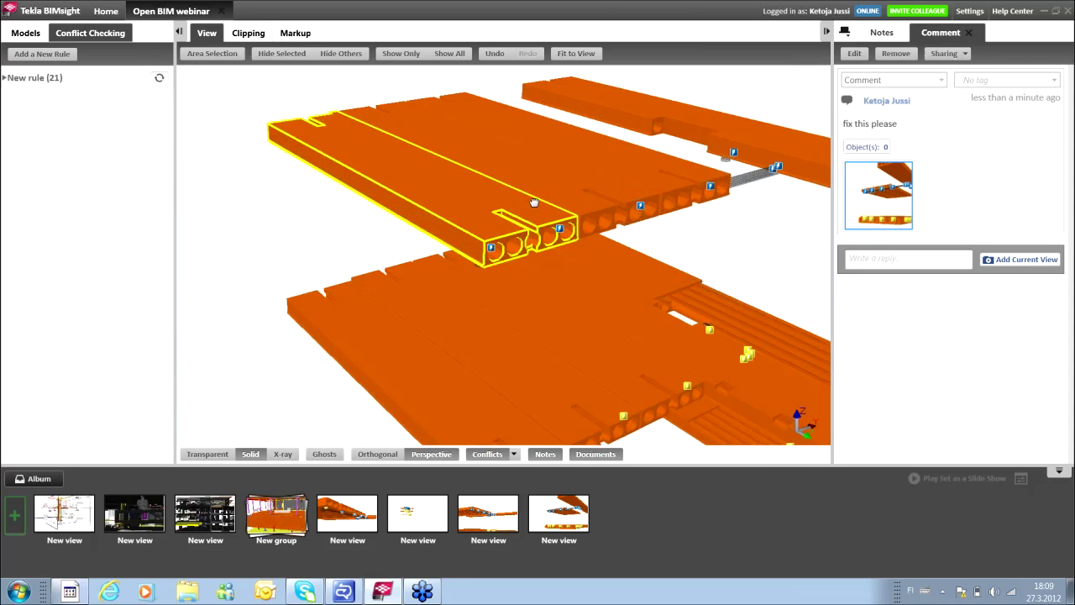
scroll(534, 203, down, 3)
scroll(504, 201, down, 2)
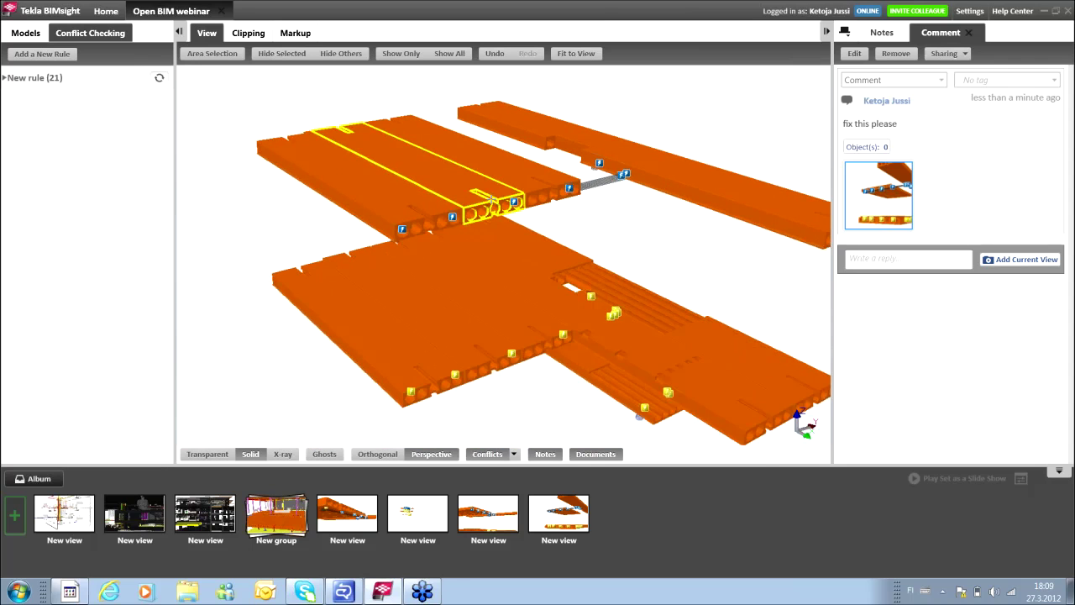
drag(493, 198, 565, 173)
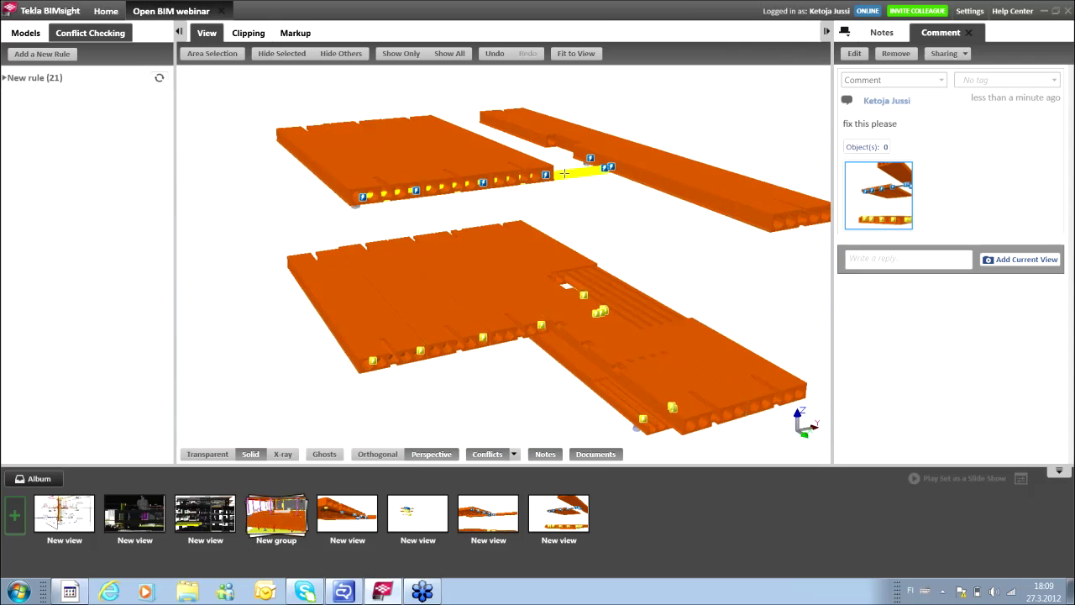
Step: Show the model objects list in the side panel and narrow it to widen the view
click(844, 32)
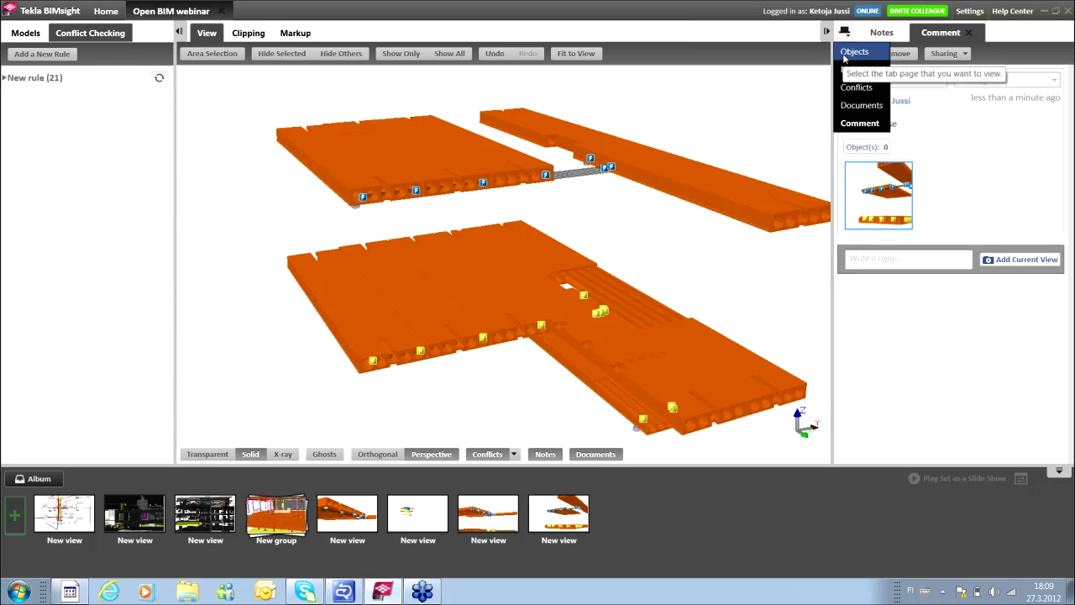
click(854, 51)
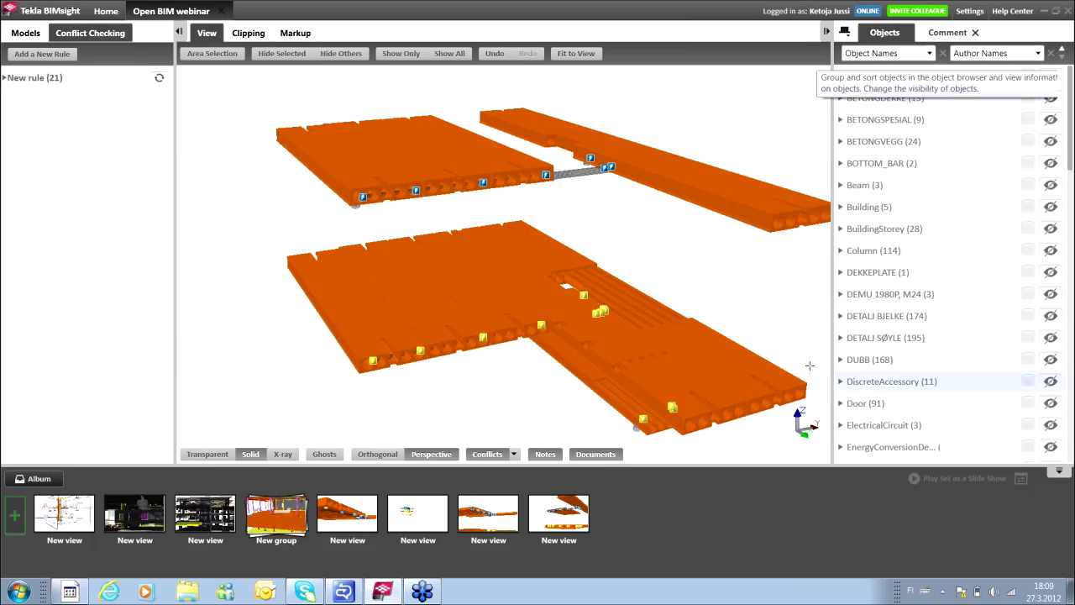
drag(834, 292, 951, 289)
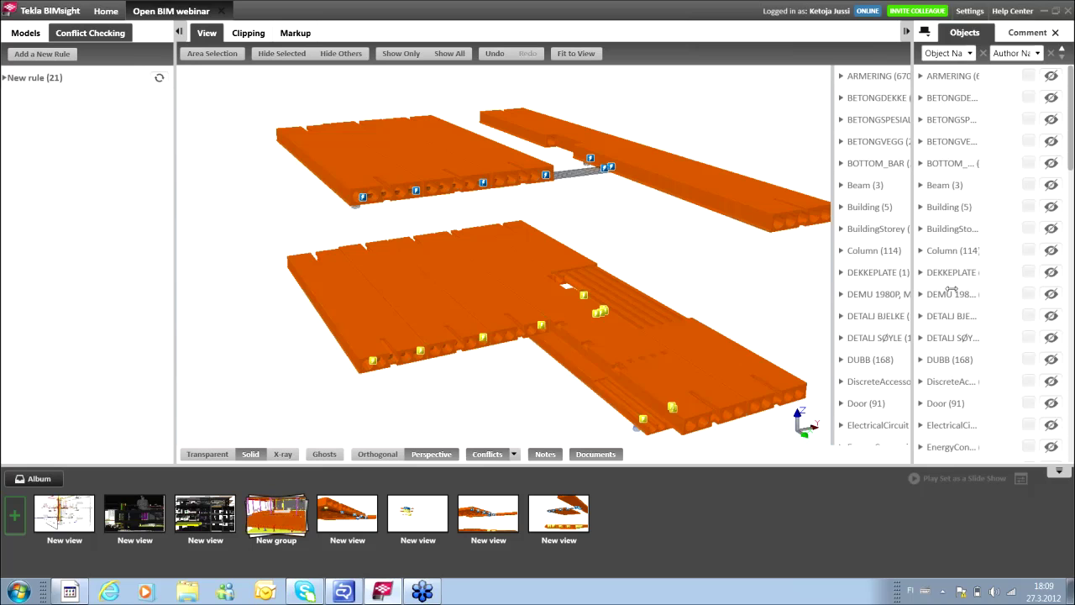
Step: Reveal the whole building with Show All and orbit it to a new viewing angle
click(449, 54)
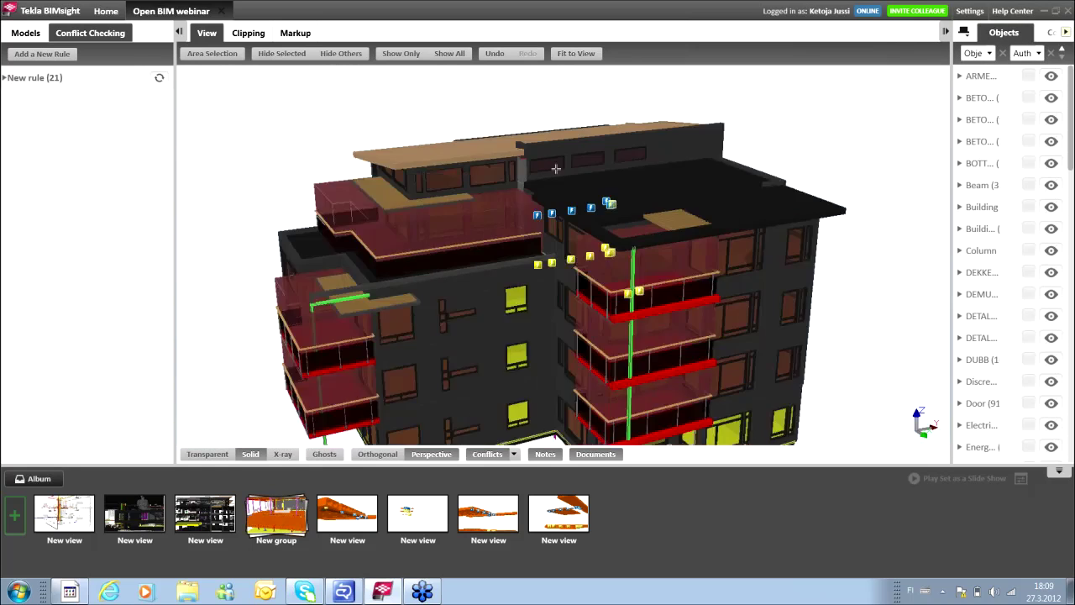
mouse_move(554, 207)
mouse_down()
mouse_move(561, 192)
mouse_move(447, 205)
mouse_up()
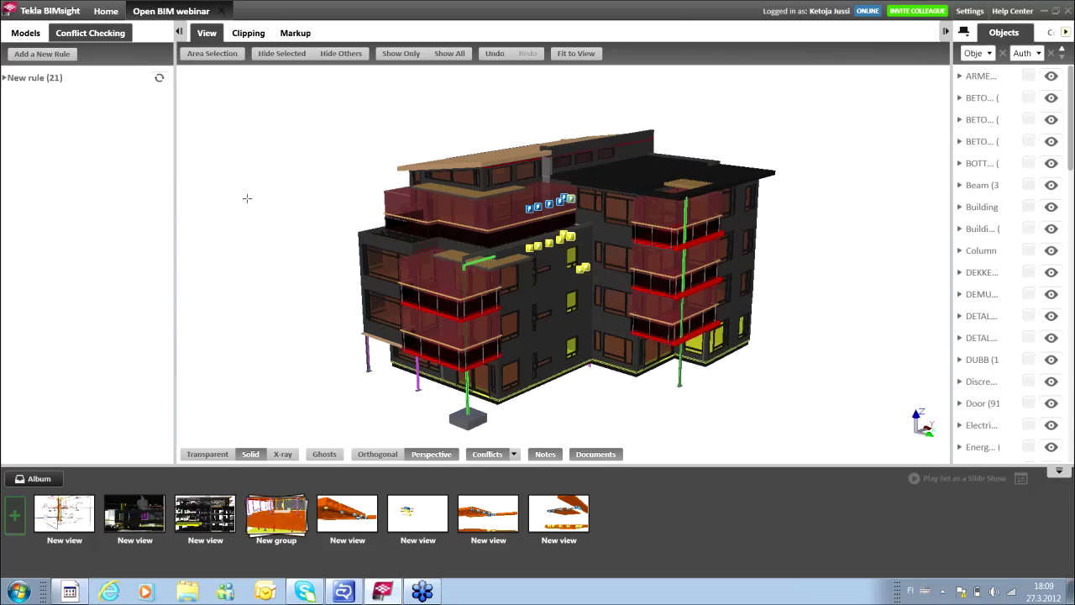
key(alt+Tab)
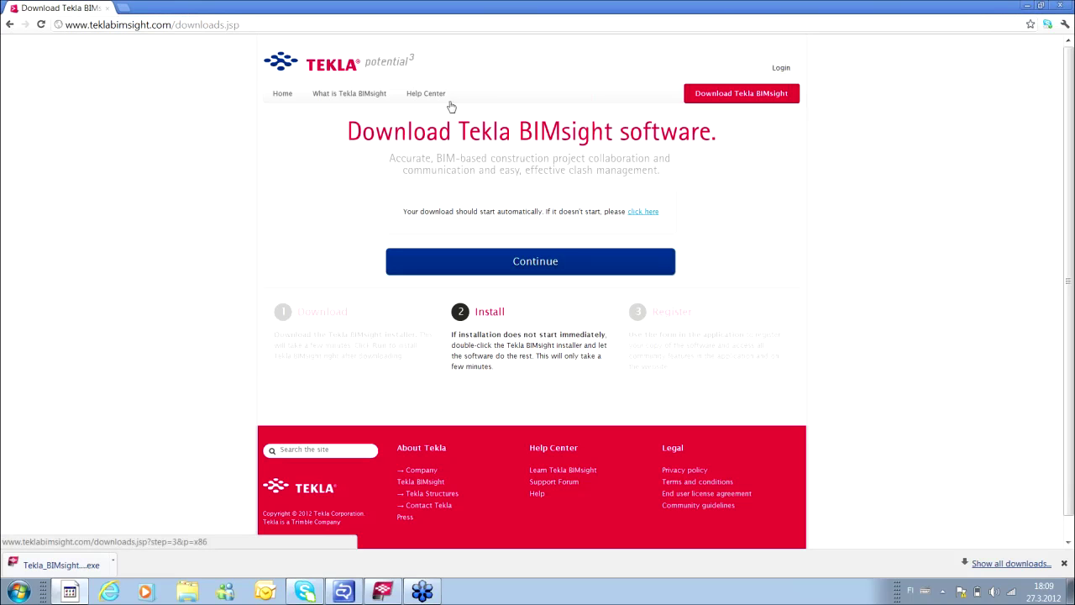
Step: Download the Tekla BIMsight installer from the download page
click(746, 99)
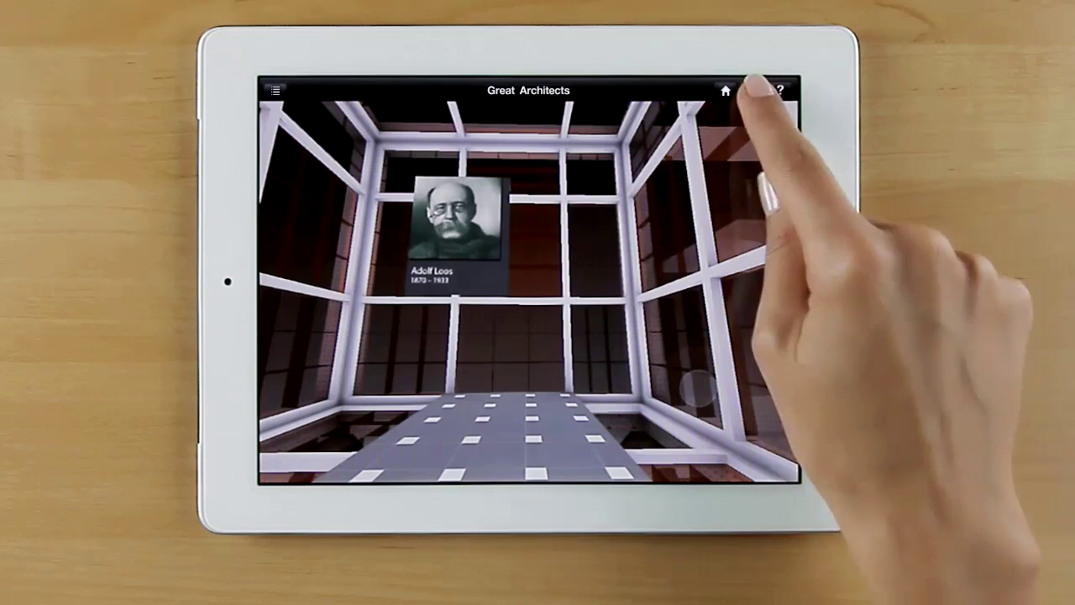
Step: Switch Stereo 3D to ON in the BIMx viewer settings and close the settings
click(753, 89)
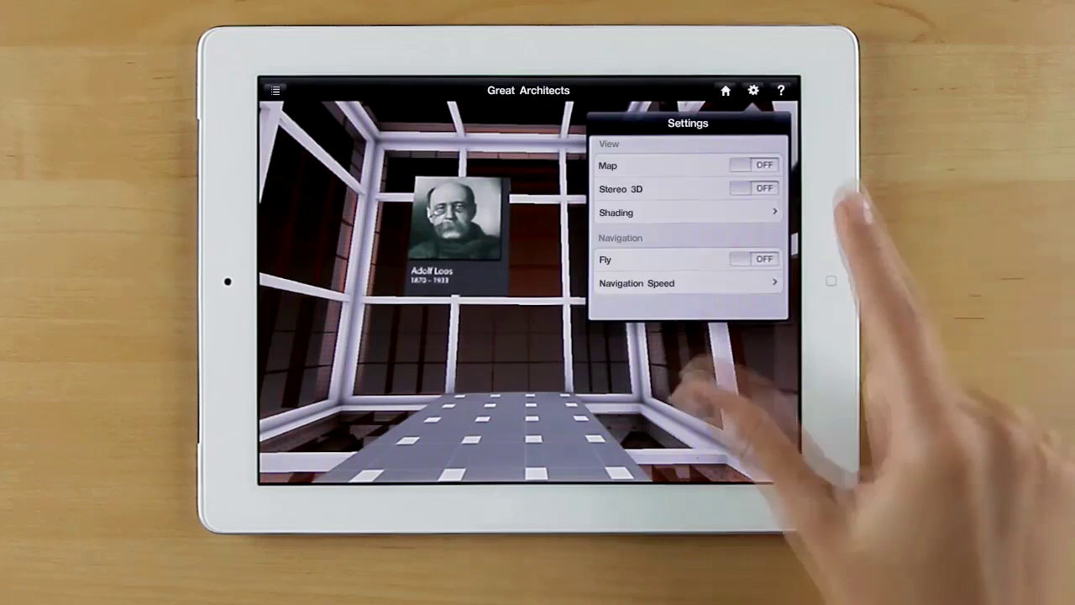
click(764, 188)
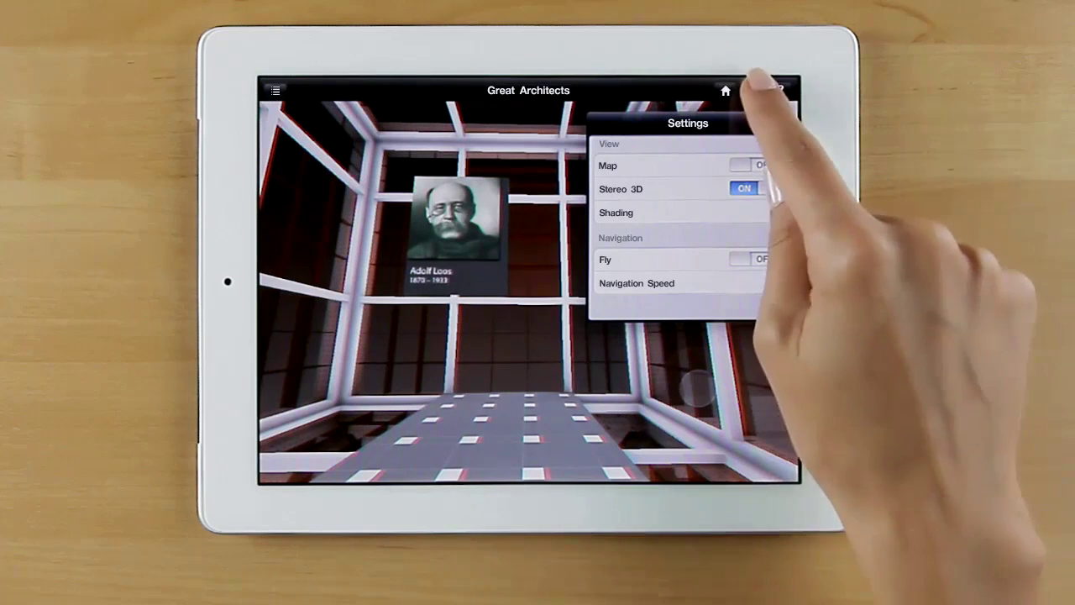
click(754, 90)
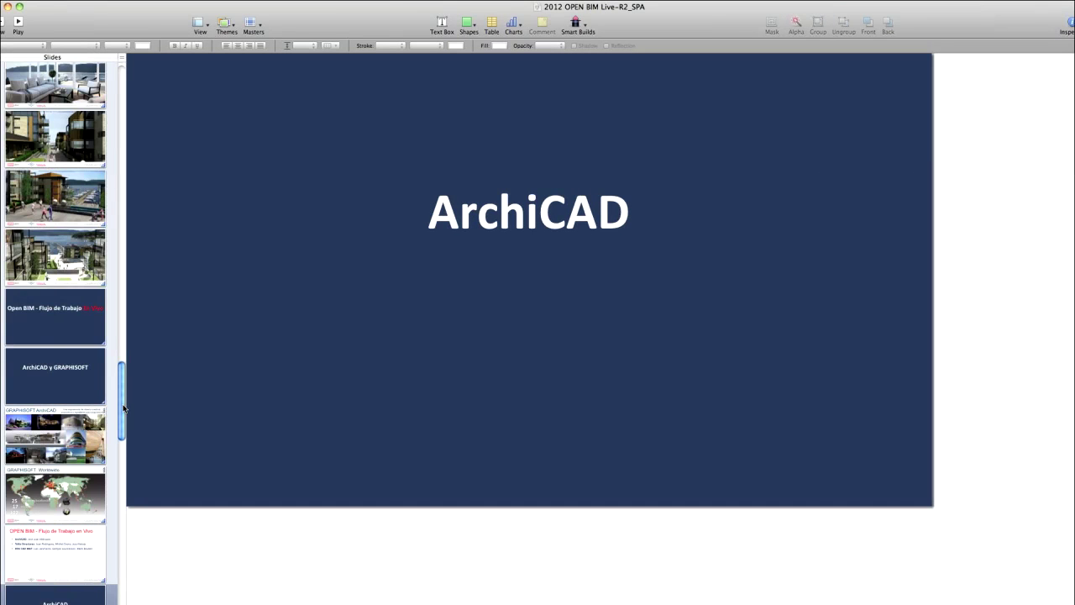
Step: Jump to the Open BIM Program slide in the navigator, then advance to Programa OPEN BIM
drag(124, 409, 118, 522)
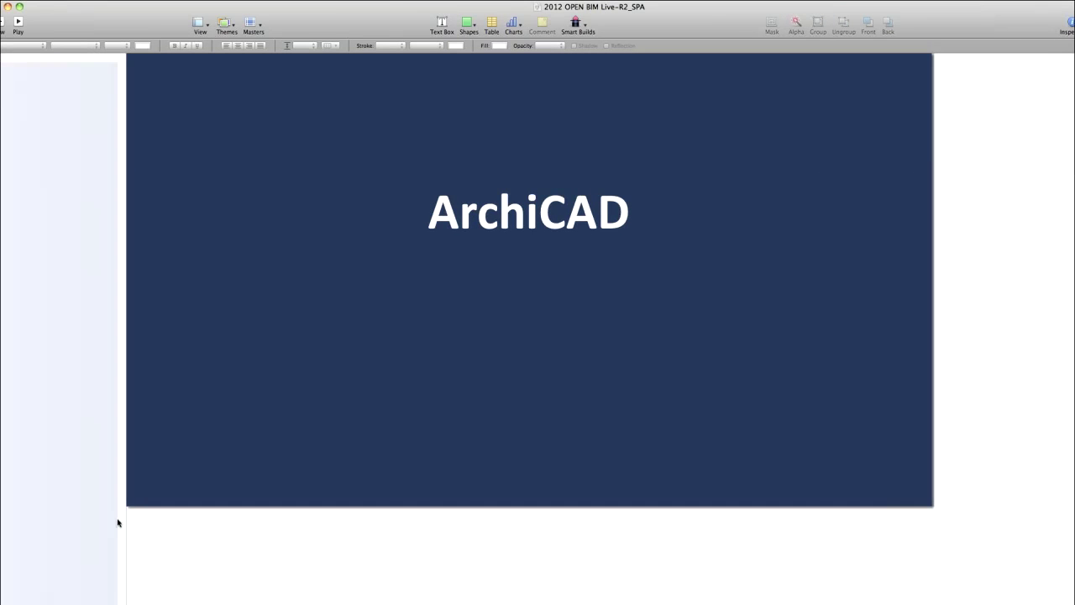
scroll(70, 557, up, 1)
click(69, 557)
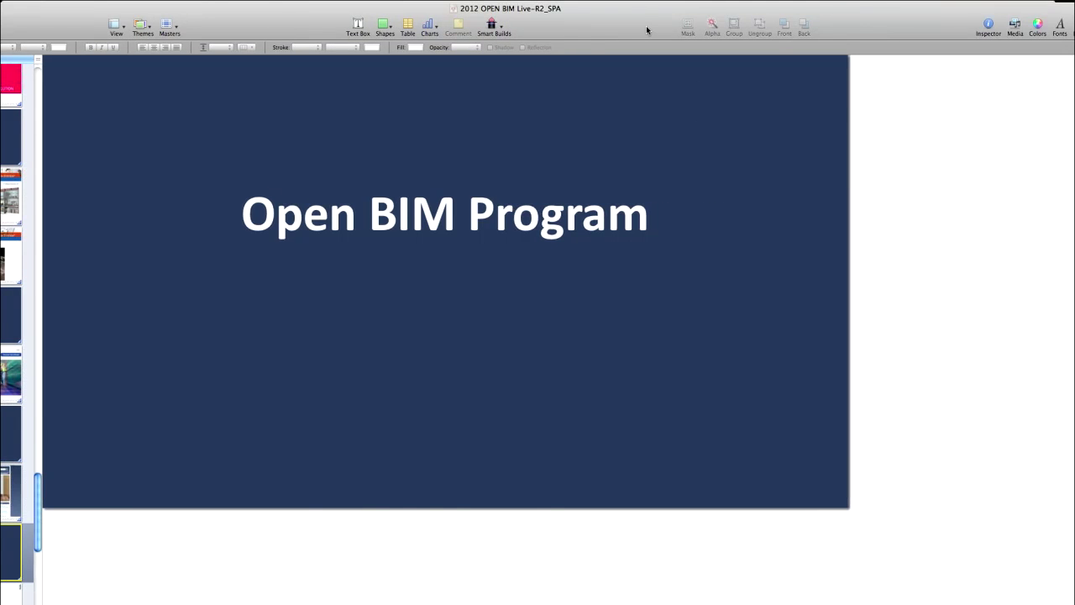
key(Down)
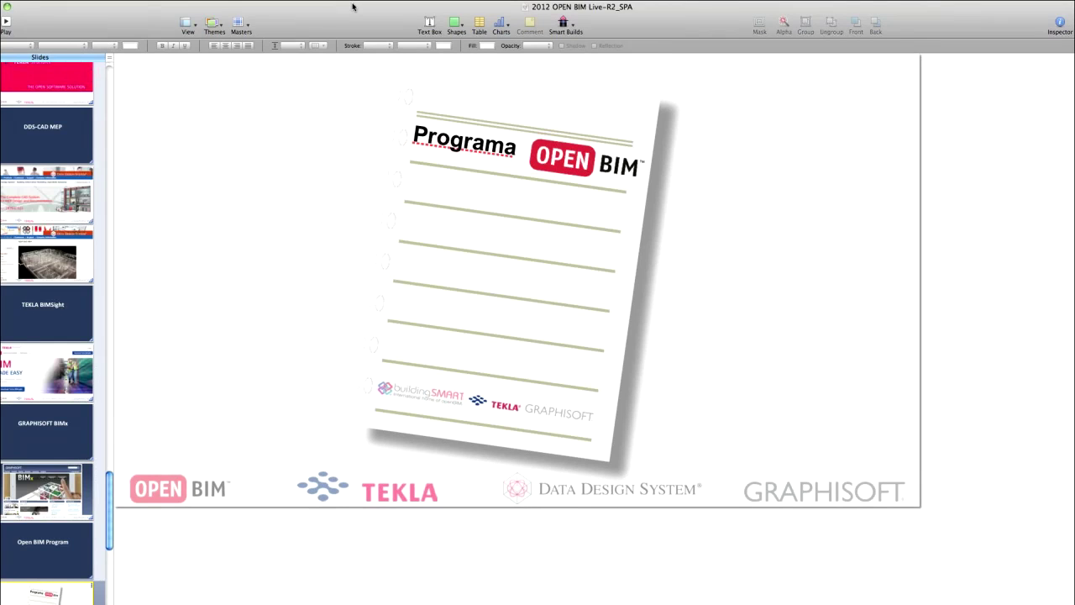
scroll(84, 366, down, 5)
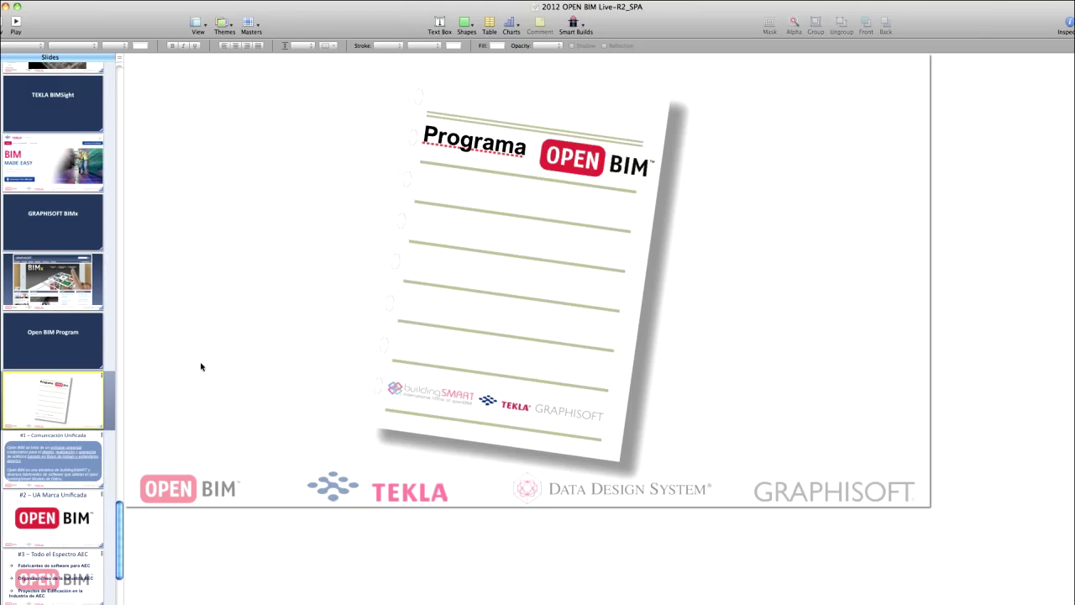
Step: Step through the #1, #2 and #3 slides to reach Beneficios de Open BIM
key(Down)
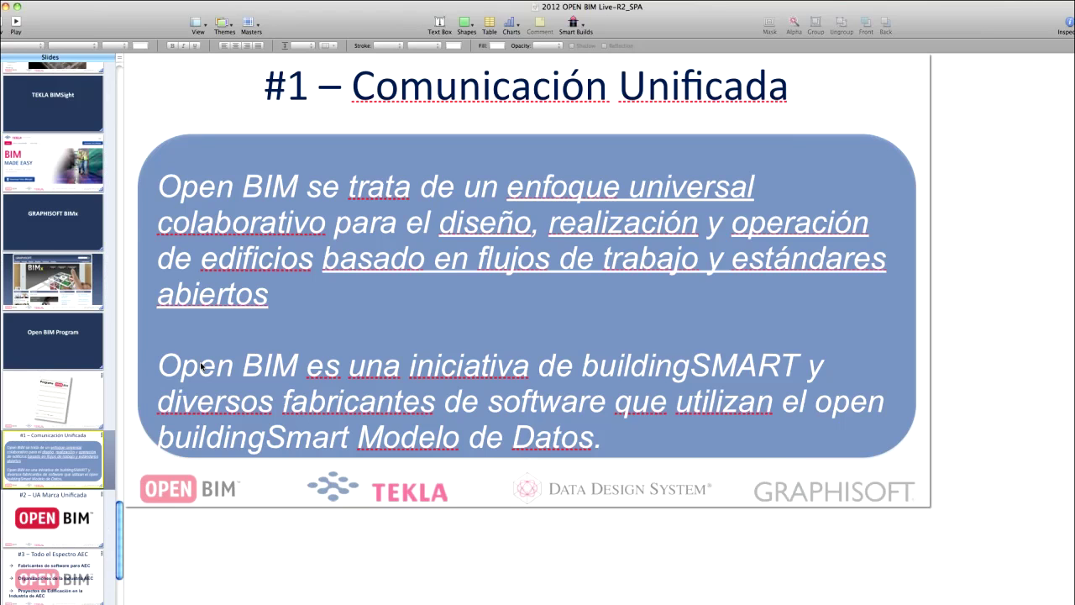
key(Down)
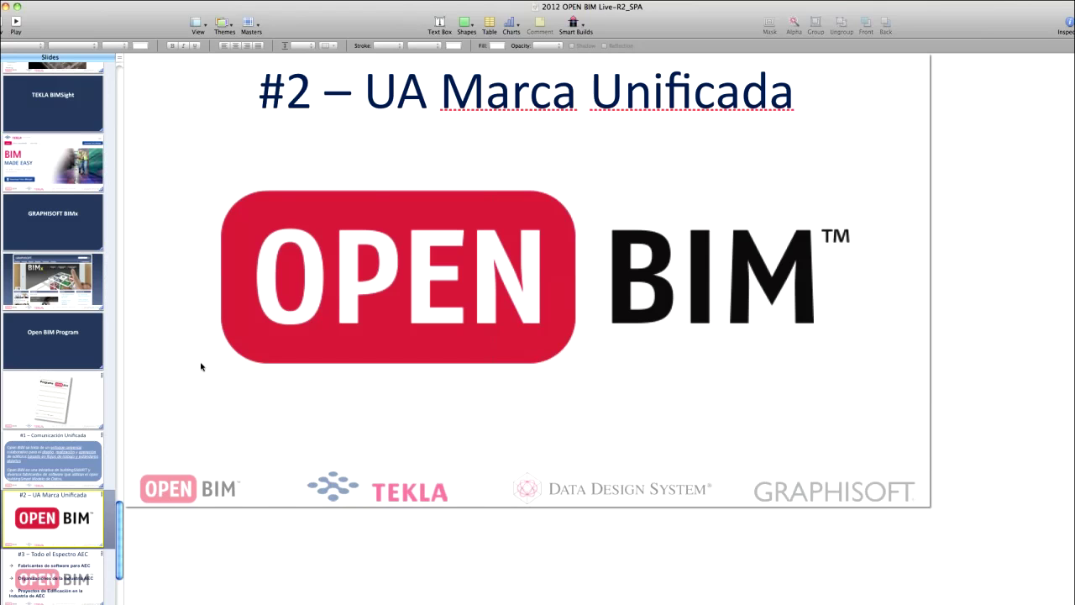
key(Down)
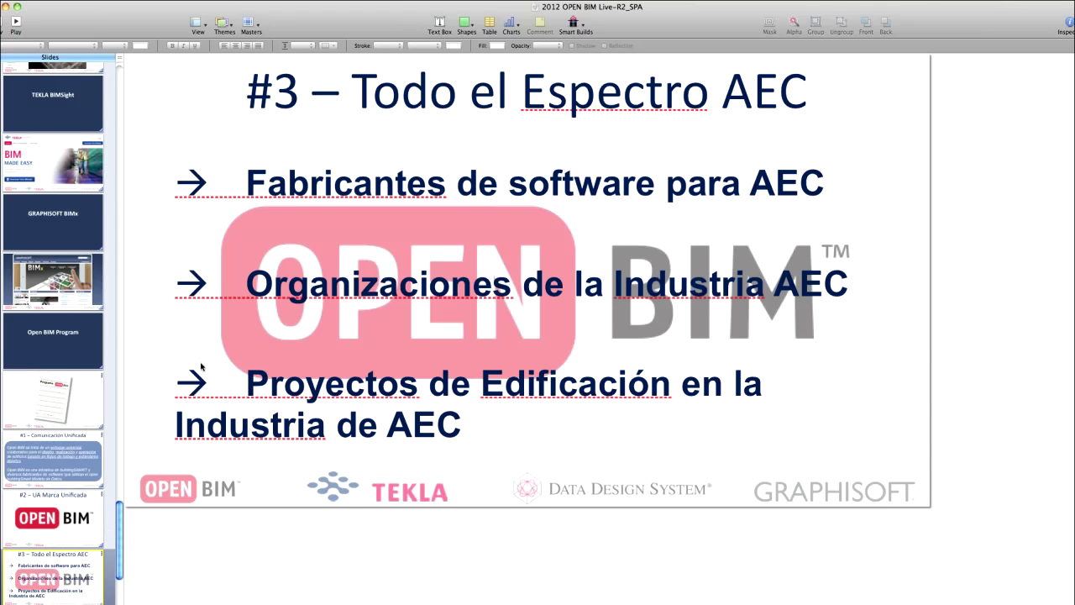
key(Down)
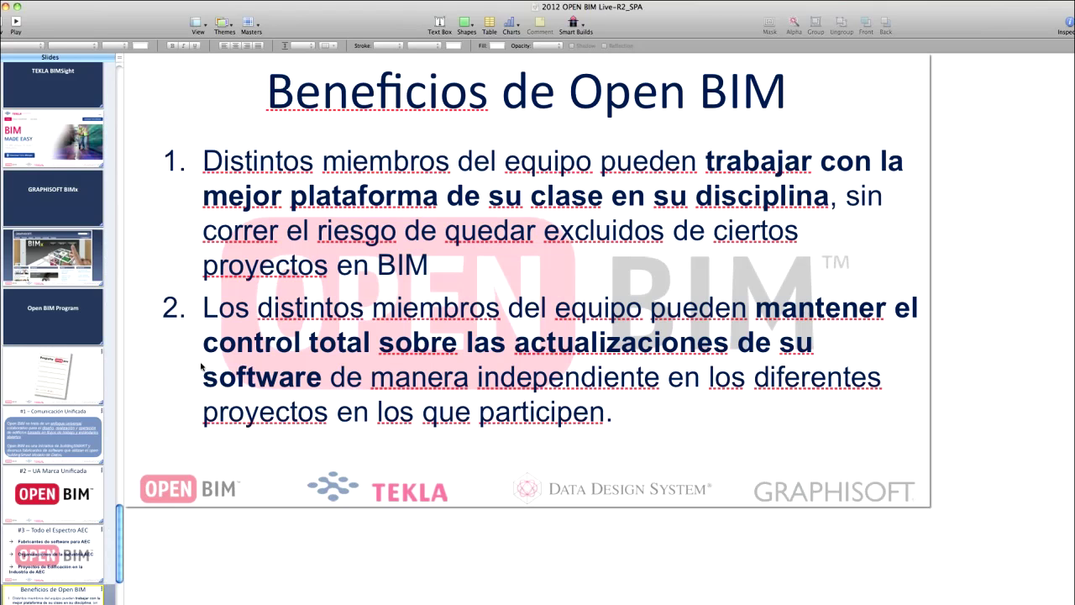
Step: Advance past the benefits 3 and 4 slide to Para más Información
key(Down)
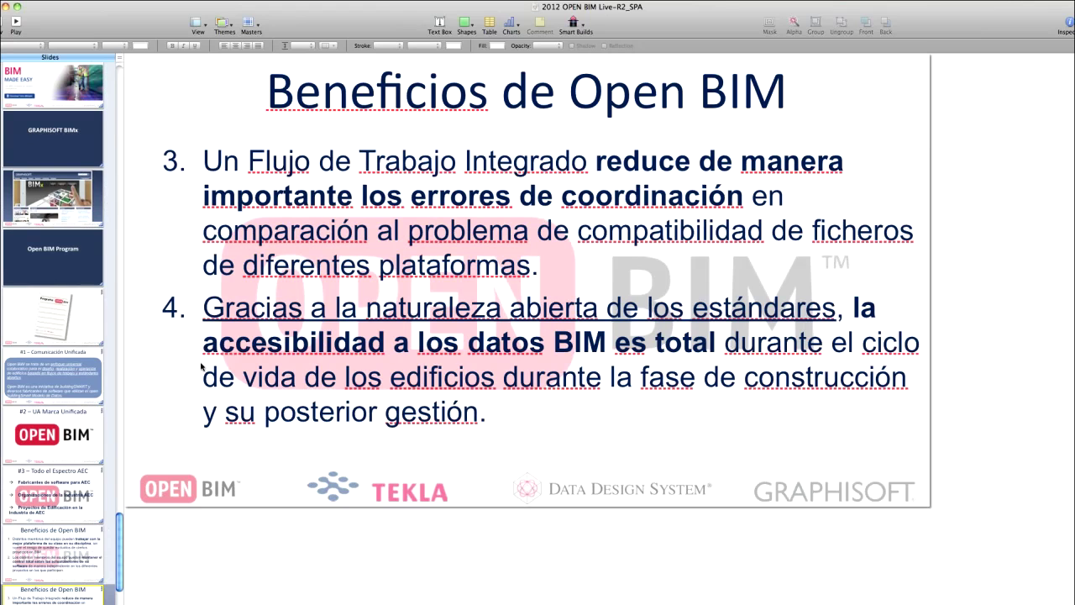
key(Down)
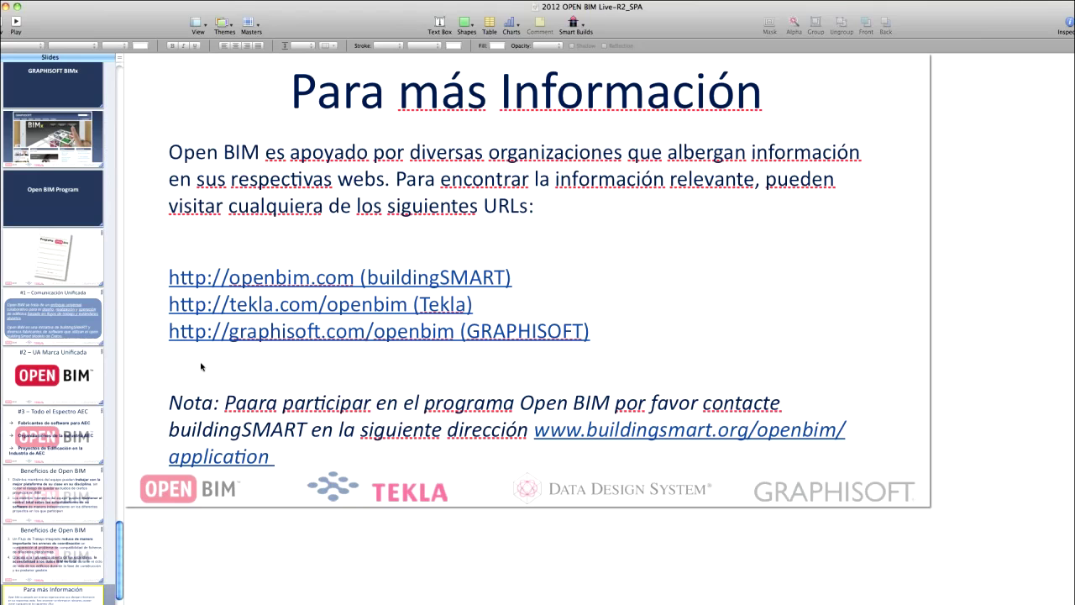
Step: Step through the thank-you and Recorded webinar slides to the R&P slide
key(Down)
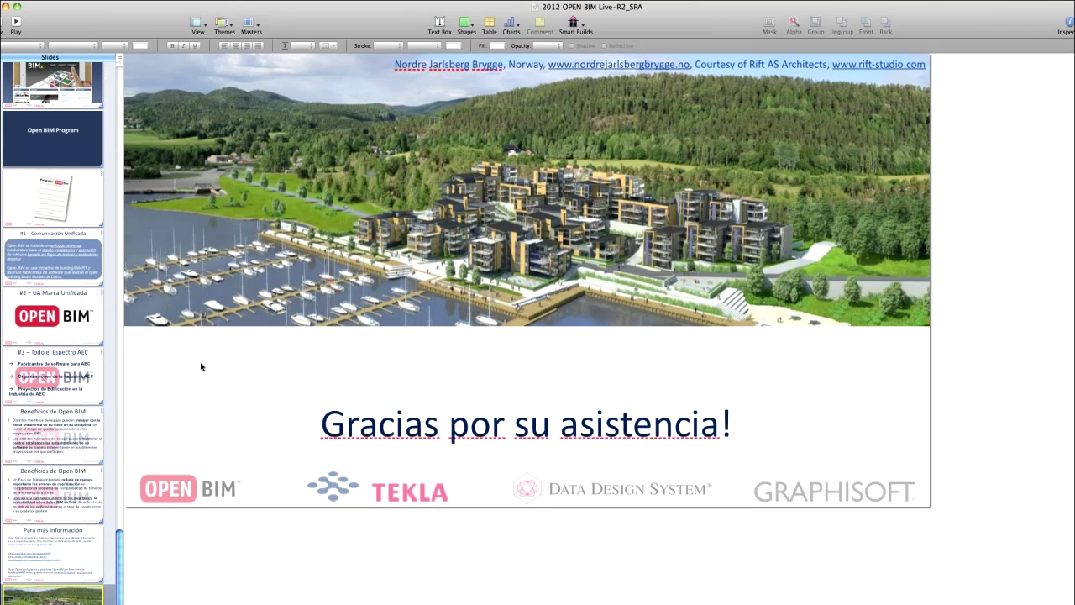
key(Down)
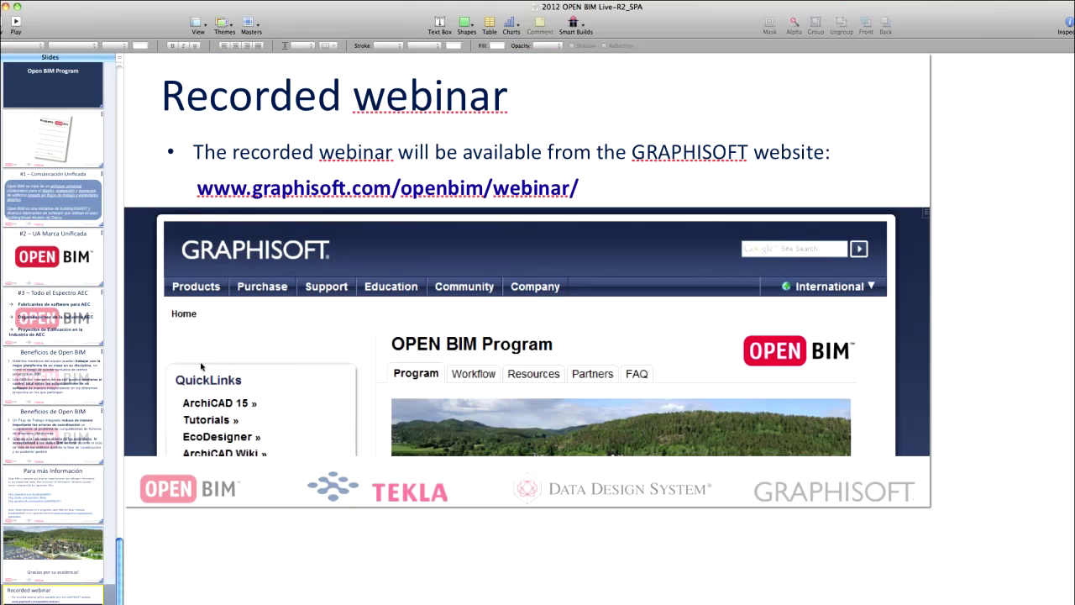
key(Down)
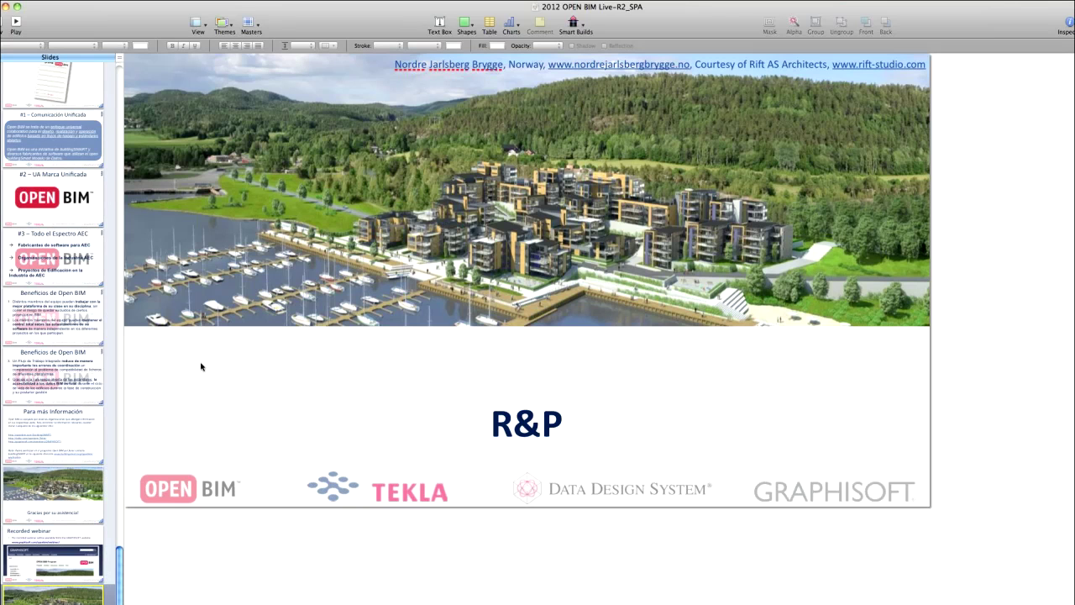